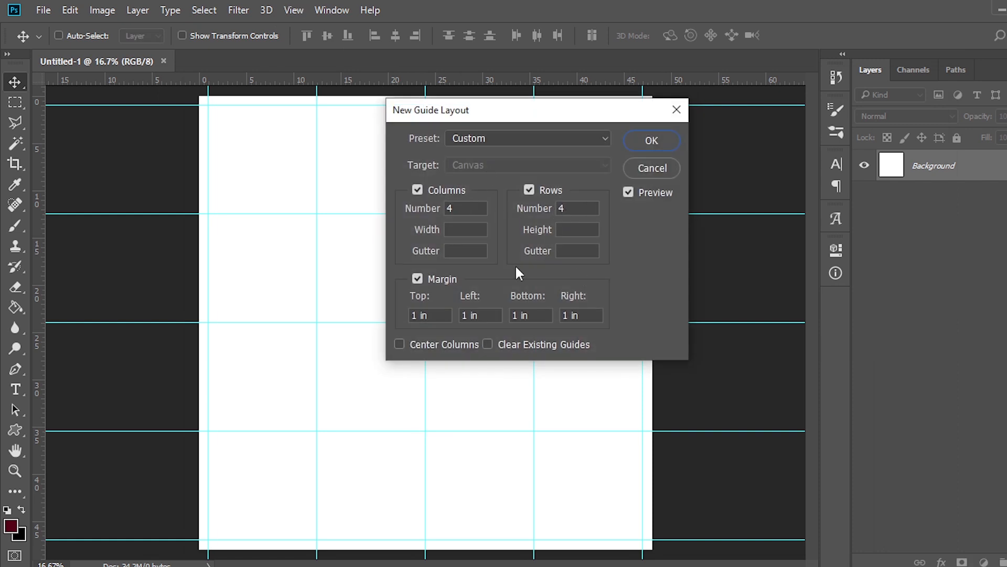
Step: Apply a guide layout with 4 columns, 4 rows and 1 in margins on all sides of the canvas
{"action": "left_click", "coordinate": [651, 141]}
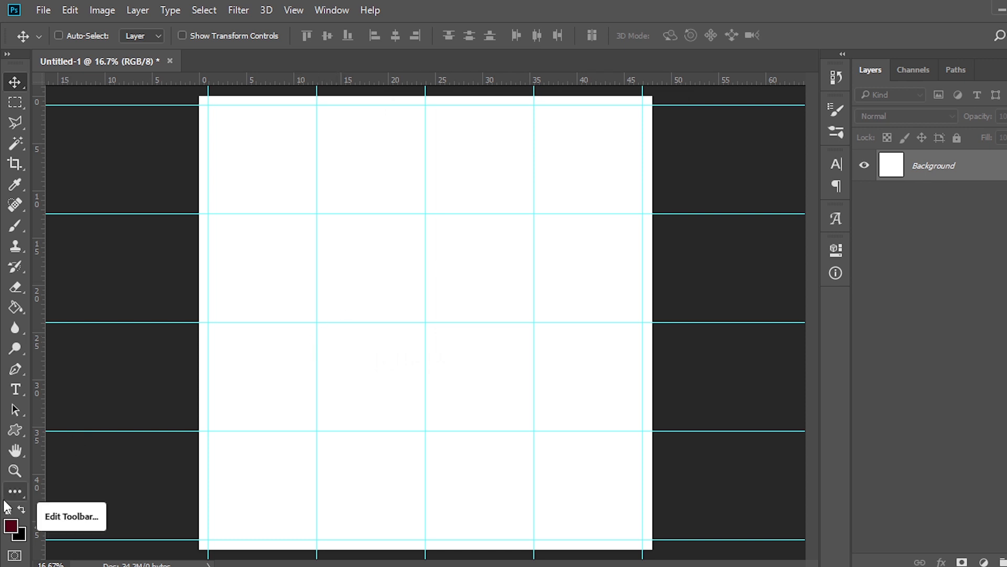
Step: Draw a dark red rectangle shape about 2754 by 1896 px in the lower part of the canvas
{"action": "left_click", "coordinate": [15, 430]}
{"action": "left_click", "coordinate": [79, 429]}
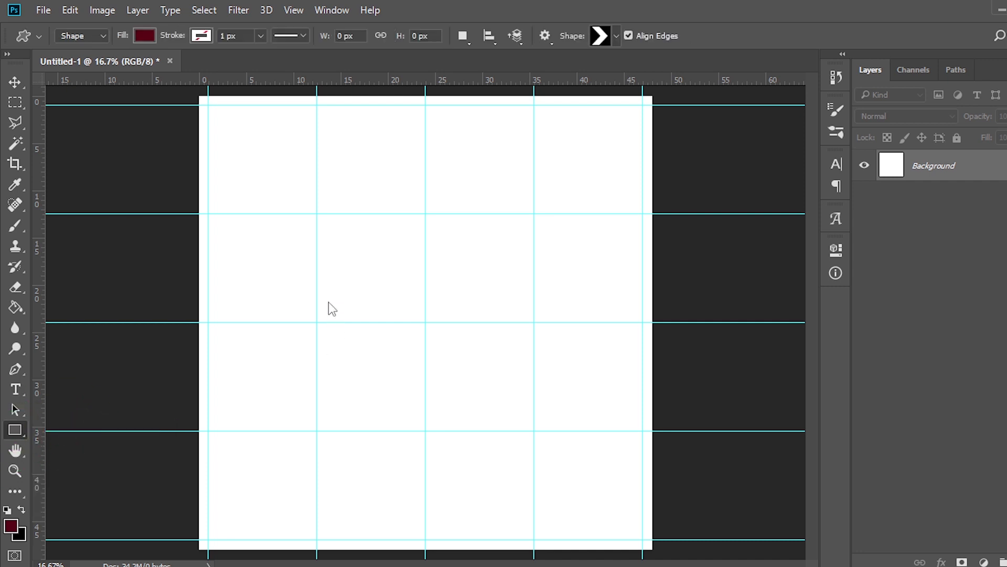
{"action": "left_click_drag", "start_coordinate": [272, 263], "coordinate": [632, 511]}
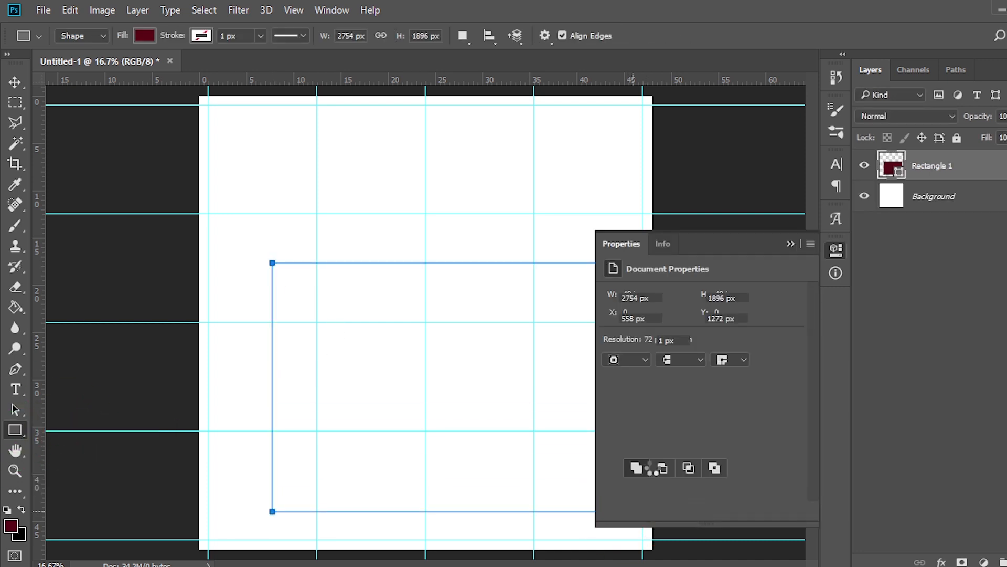
Step: Rotate, enlarge and reposition the rectangle so its upper edge slopes down to the right and it covers the canvas's lower left
{"action": "key", "text": "ctrl+t"}
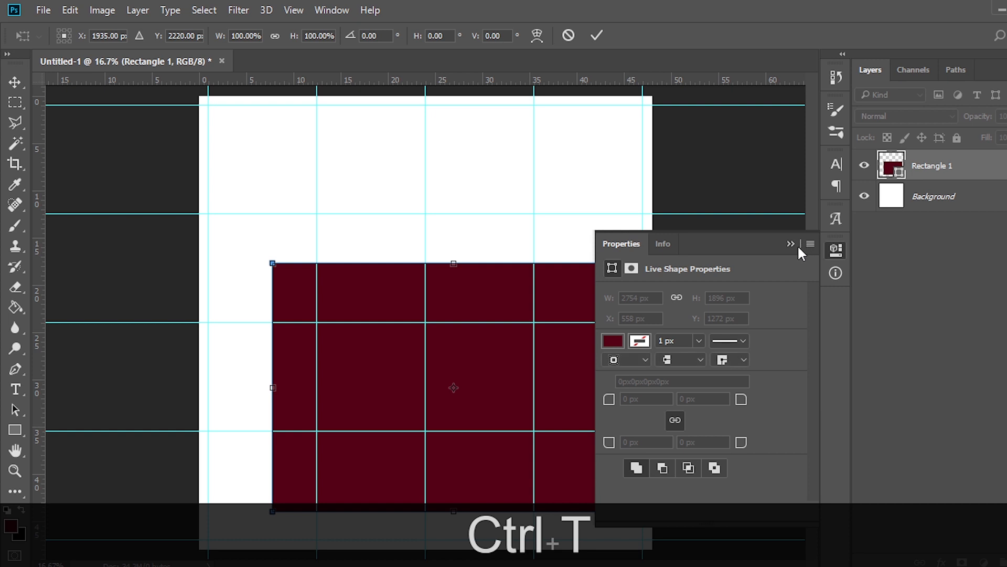
{"action": "left_click", "coordinate": [789, 244]}
{"action": "left_click_drag", "start_coordinate": [645, 207], "coordinate": [735, 356]}
{"action": "left_click_drag", "start_coordinate": [511, 366], "coordinate": [339, 319]}
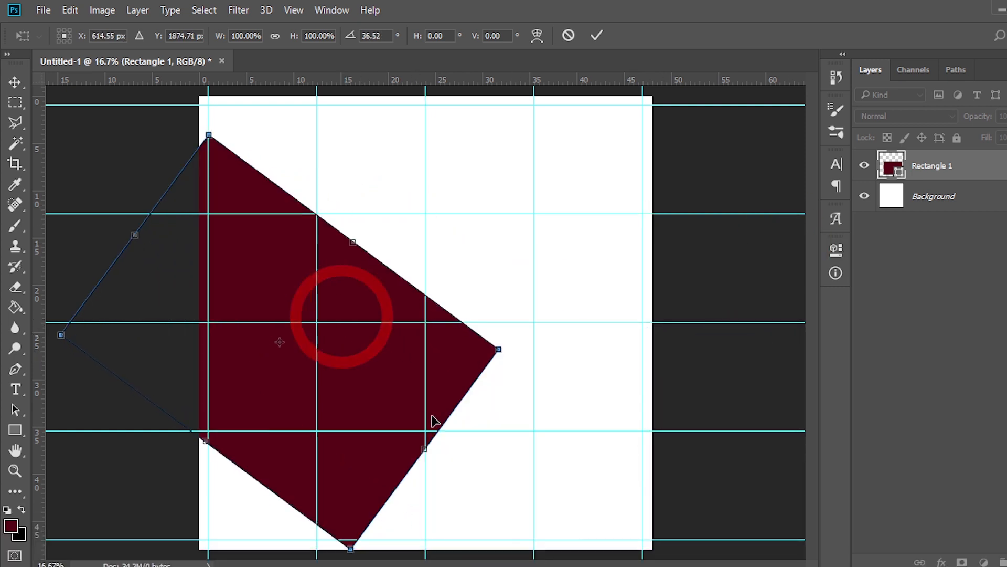
{"action": "left_click_drag", "start_coordinate": [425, 448], "coordinate": [673, 551]}
{"action": "left_click_drag", "start_coordinate": [462, 378], "coordinate": [520, 301]}
{"action": "left_click_drag", "start_coordinate": [370, 444], "coordinate": [241, 556]}
{"action": "left_click_drag", "start_coordinate": [453, 304], "coordinate": [434, 359]}
{"action": "left_click_drag", "start_coordinate": [551, 294], "coordinate": [533, 278]}
{"action": "mouse_move", "coordinate": [488, 422]}
{"action": "left_mouse_down"}
{"action": "mouse_move", "coordinate": [488, 435]}
{"action": "mouse_move", "coordinate": [507, 422]}
{"action": "left_mouse_up"}
{"action": "key", "text": "Return"}
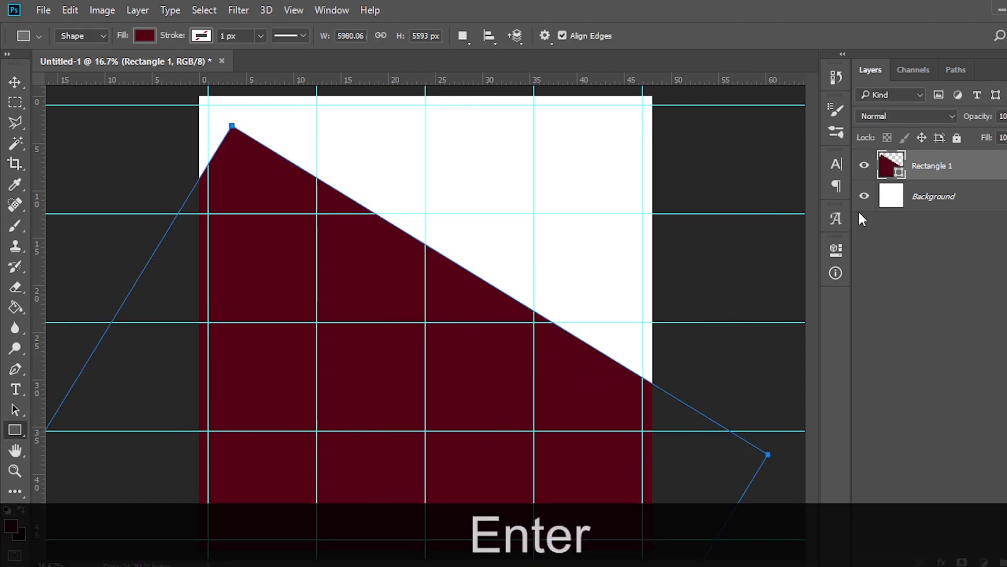
Step: Change the rotated rectangle's fill colour to 083461
{"action": "double_click", "coordinate": [887, 167]}
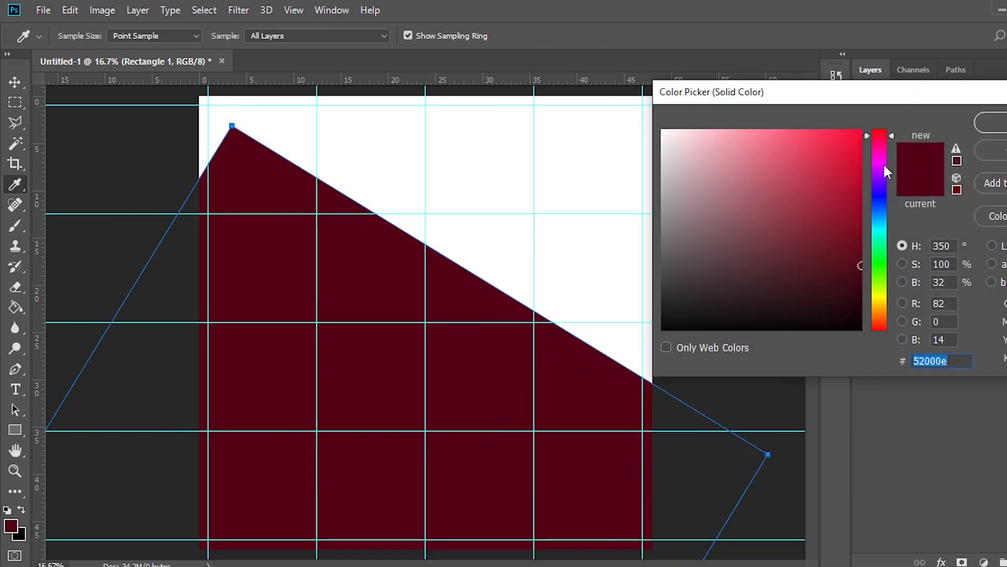
{"action": "type", "text": "08"}
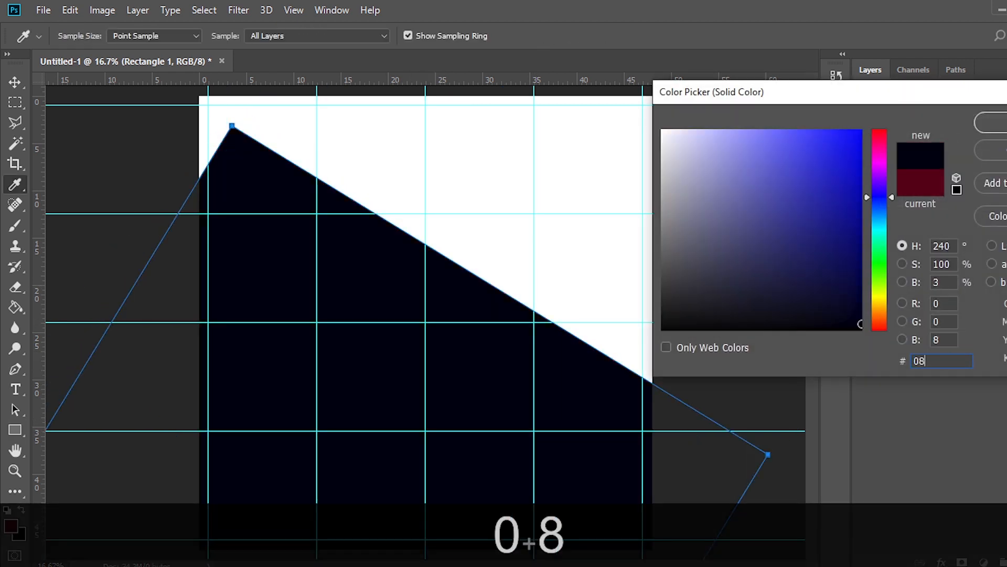
{"action": "type", "text": "3461"}
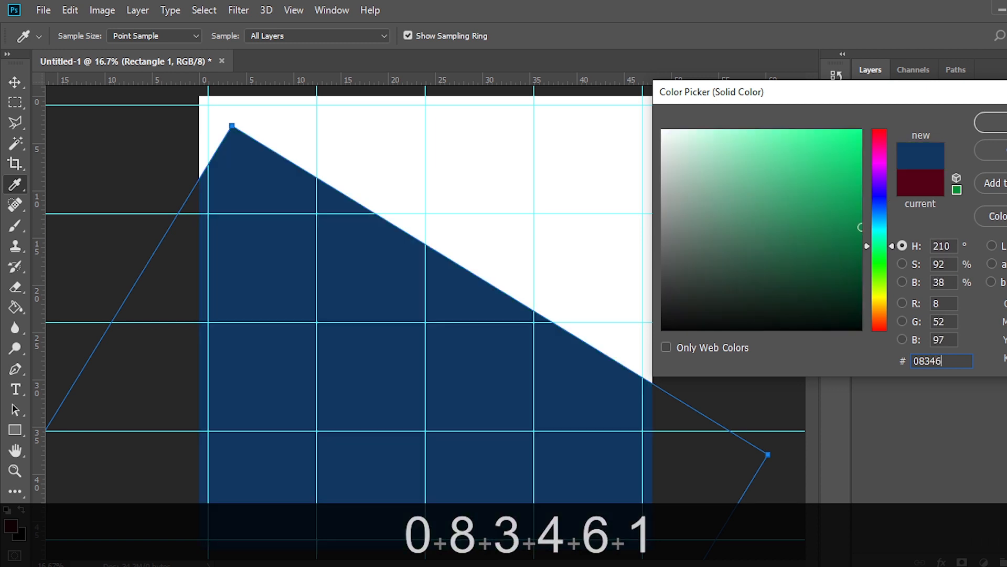
{"action": "left_click", "coordinate": [991, 122]}
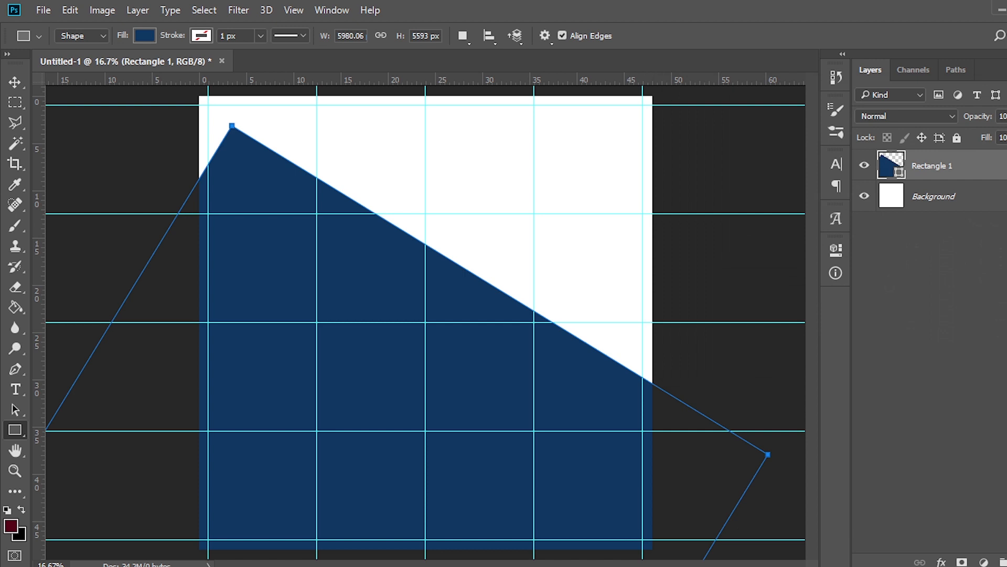
Step: Draw a small circle on a new layer and move it partly over the canvas's right edge, above the rectangle's slope
{"action": "left_click", "coordinate": [1006, 562]}
{"action": "right_click", "coordinate": [15, 429]}
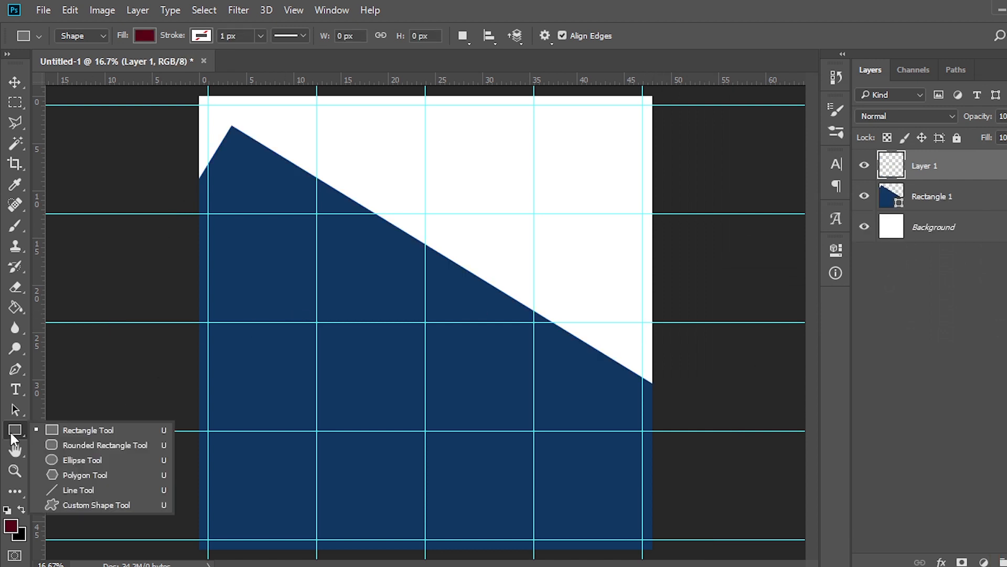
{"action": "left_click", "coordinate": [61, 454]}
{"action": "left_click_drag", "start_coordinate": [475, 163], "coordinate": [558, 283]}
{"action": "left_click", "coordinate": [785, 244]}
{"action": "key", "text": "v"}
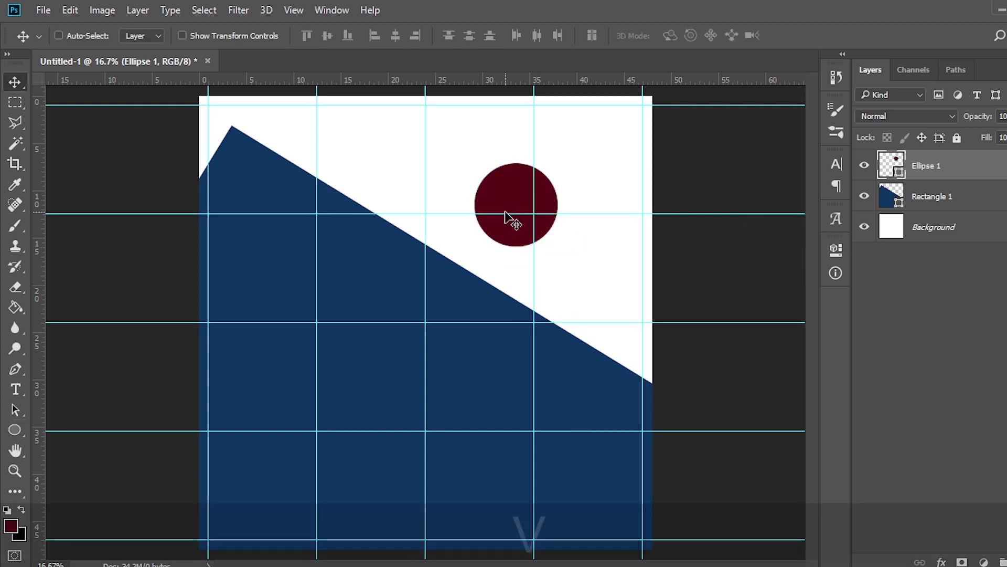
{"action": "left_click_drag", "start_coordinate": [513, 198], "coordinate": [647, 270]}
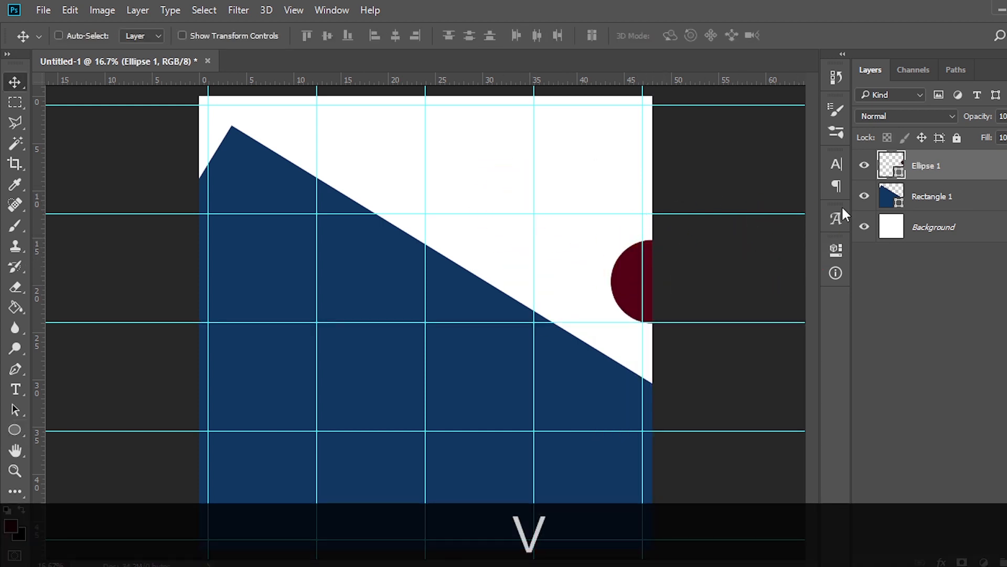
Step: Recolour the small circle with the rectangle's dark blue 083461 and nudge it slightly further over the canvas edge
{"action": "double_click", "coordinate": [891, 165]}
{"action": "left_click", "coordinate": [498, 368]}
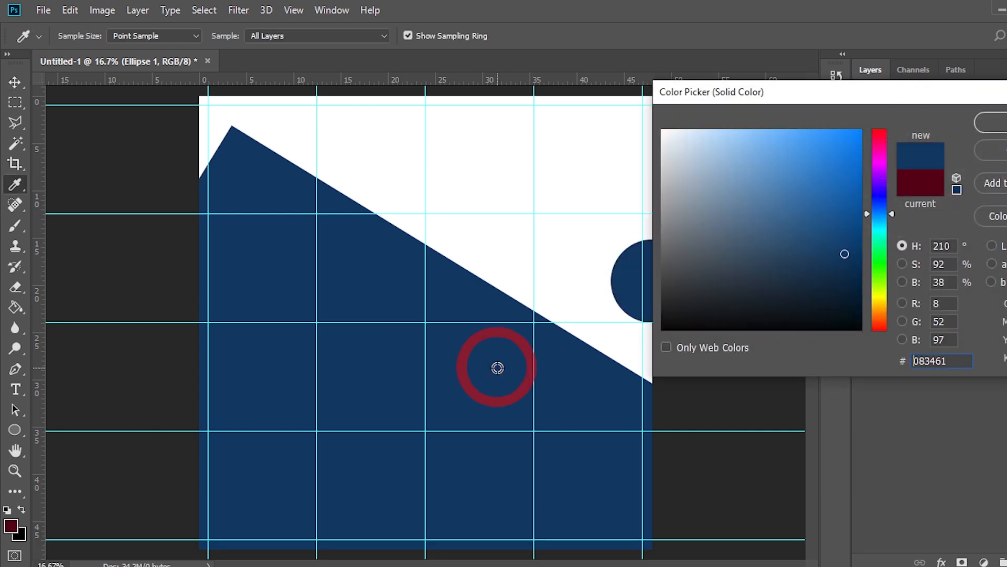
{"action": "left_click", "coordinate": [998, 132]}
{"action": "key", "text": "v"}
{"action": "left_click_drag", "start_coordinate": [622, 295], "coordinate": [633, 299]}
Step: Group the Rectangle 1 and Ellipse 1 layers and name the group BG
{"action": "left_click", "coordinate": [944, 225]}
{"action": "left_click", "coordinate": [936, 197]}
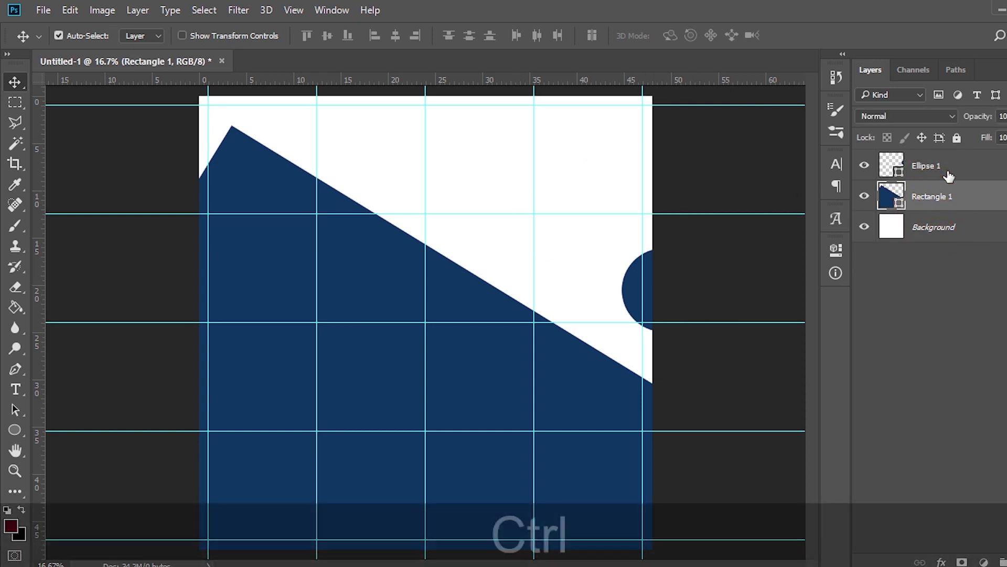
{"action": "left_click", "coordinate": [929, 166], "text": "ctrl"}
{"action": "key", "text": "ctrl+g"}
{"action": "double_click", "coordinate": [919, 158]}
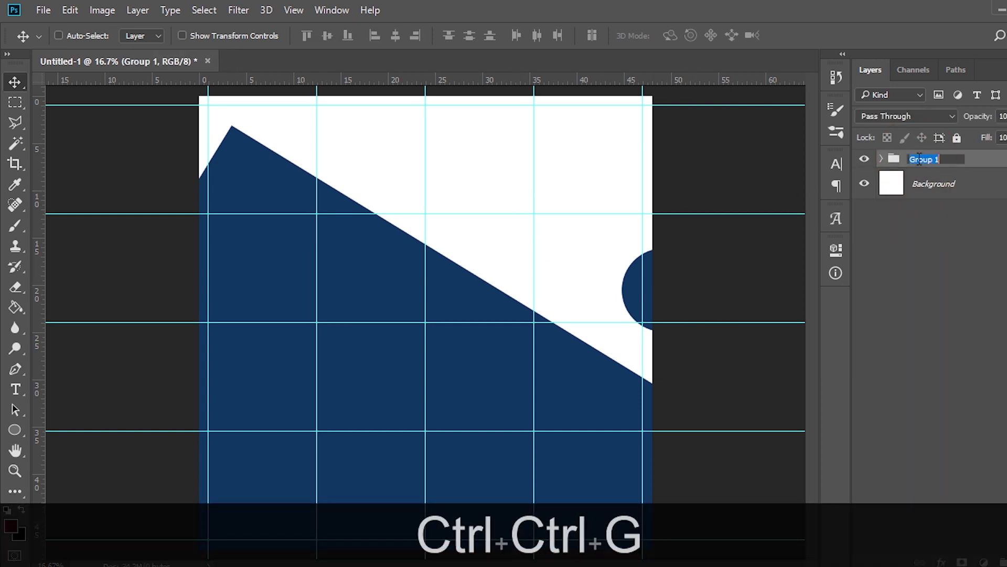
{"action": "type", "text": "BG"}
{"action": "key", "text": "Return"}
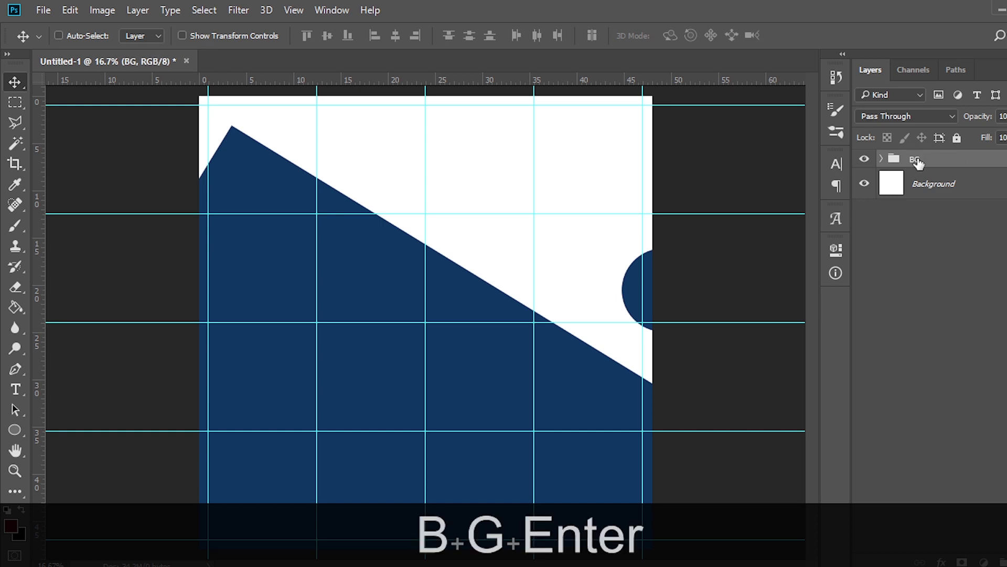
Step: Draw a large circle about 2148 px in diameter and move it up and left over the rectangle's sloping edge
{"action": "key", "text": "t"}
{"action": "left_click_drag", "start_coordinate": [15, 430], "coordinate": [73, 464]}
{"action": "left_click_drag", "start_coordinate": [296, 162], "coordinate": [582, 563]}
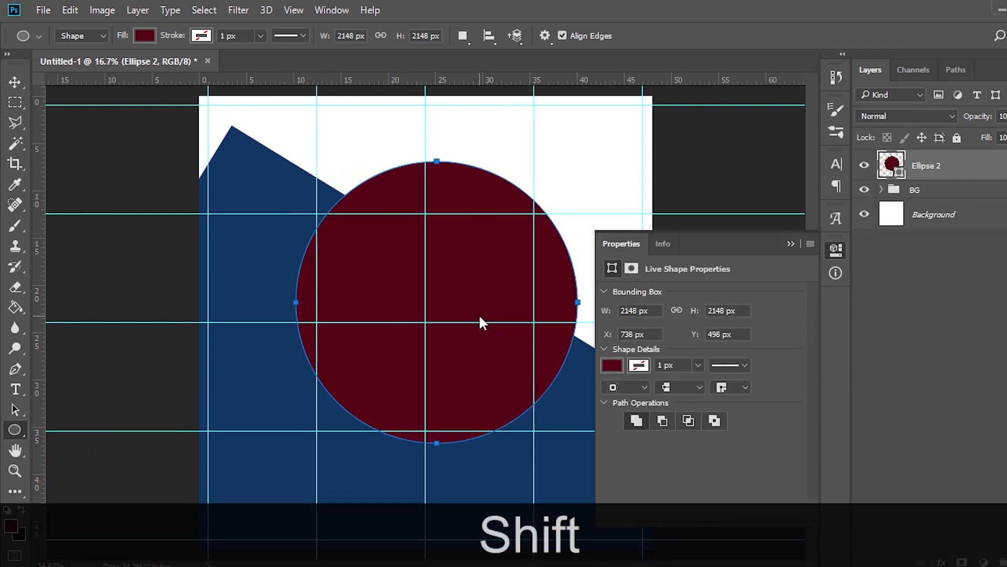
{"action": "key", "text": "v"}
{"action": "left_click_drag", "start_coordinate": [472, 274], "coordinate": [434, 251]}
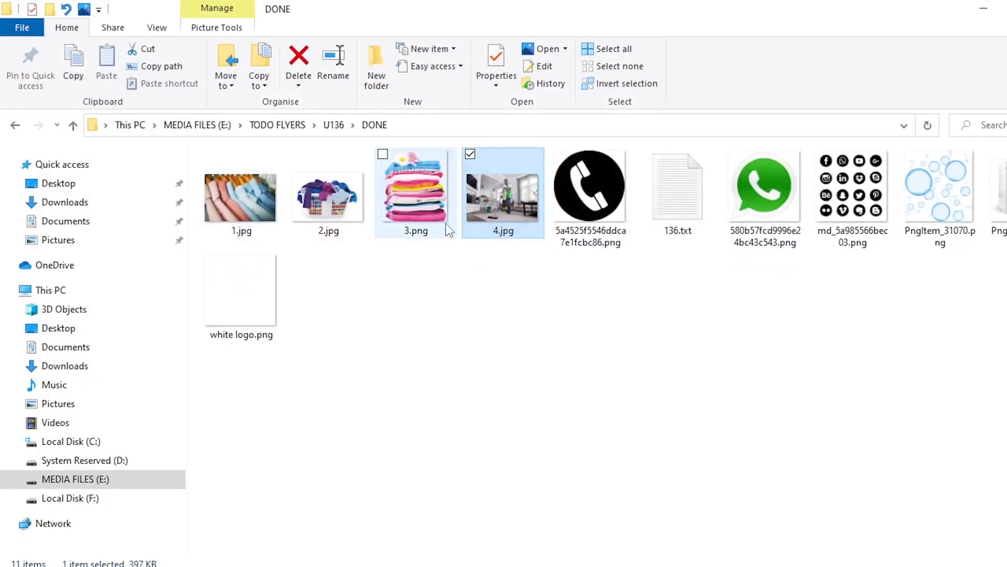
Step: Place the washing machine image PngItem_2086331 from File Explorer's DONE folder, scale it to about 448% and position it over the large circle
{"action": "left_click_drag", "start_coordinate": [999, 199], "coordinate": [362, 357]}
{"action": "left_click_drag", "start_coordinate": [413, 375], "coordinate": [471, 488]}
{"action": "left_click_drag", "start_coordinate": [423, 413], "coordinate": [483, 367]}
{"action": "left_click_drag", "start_coordinate": [569, 407], "coordinate": [593, 427]}
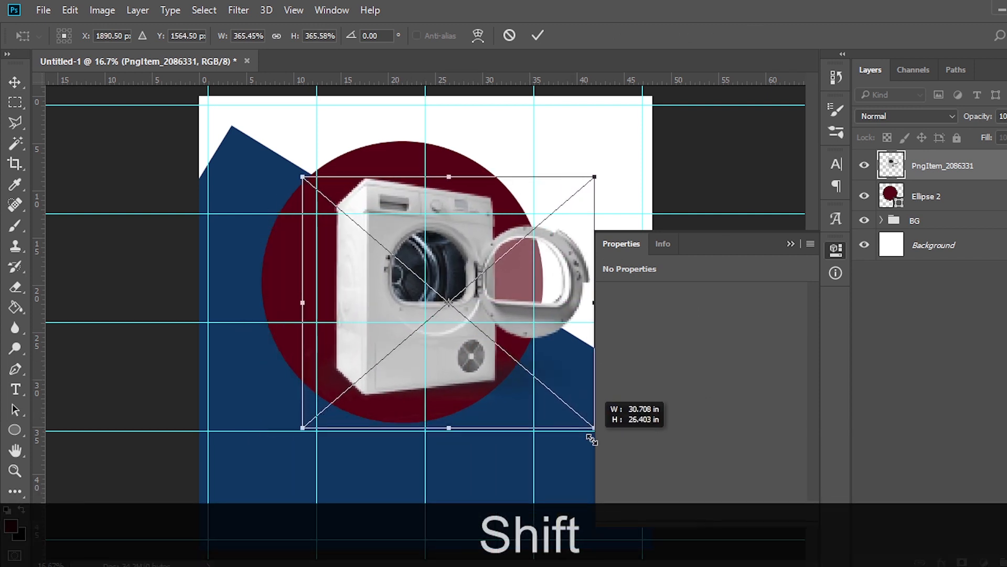
{"action": "left_click_drag", "start_coordinate": [481, 335], "coordinate": [458, 338]}
{"action": "left_click_drag", "start_coordinate": [279, 431], "coordinate": [244, 461]}
{"action": "left_click_drag", "start_coordinate": [421, 365], "coordinate": [442, 334]}
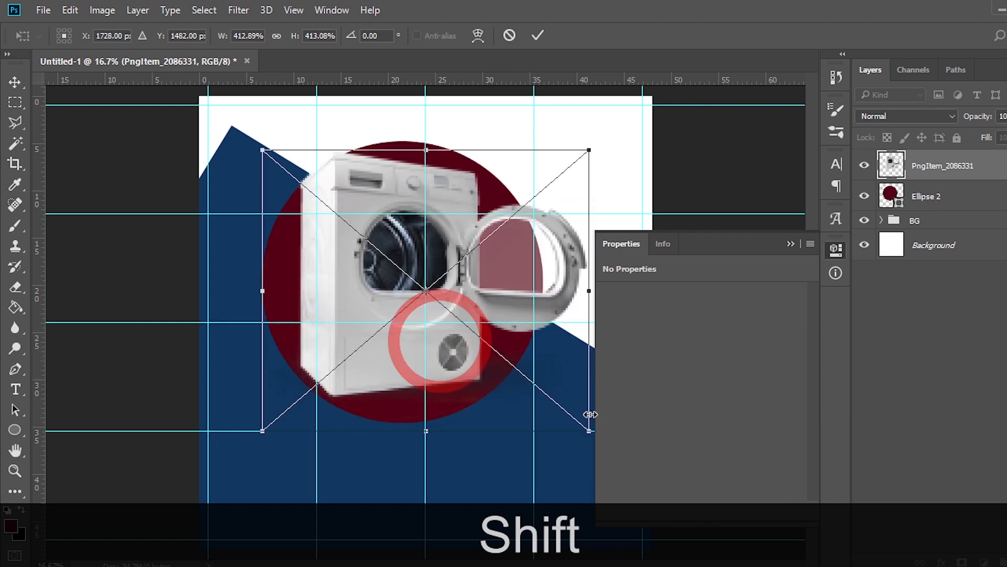
{"action": "left_click_drag", "start_coordinate": [590, 427], "coordinate": [621, 442]}
{"action": "left_click_drag", "start_coordinate": [544, 366], "coordinate": [525, 341]}
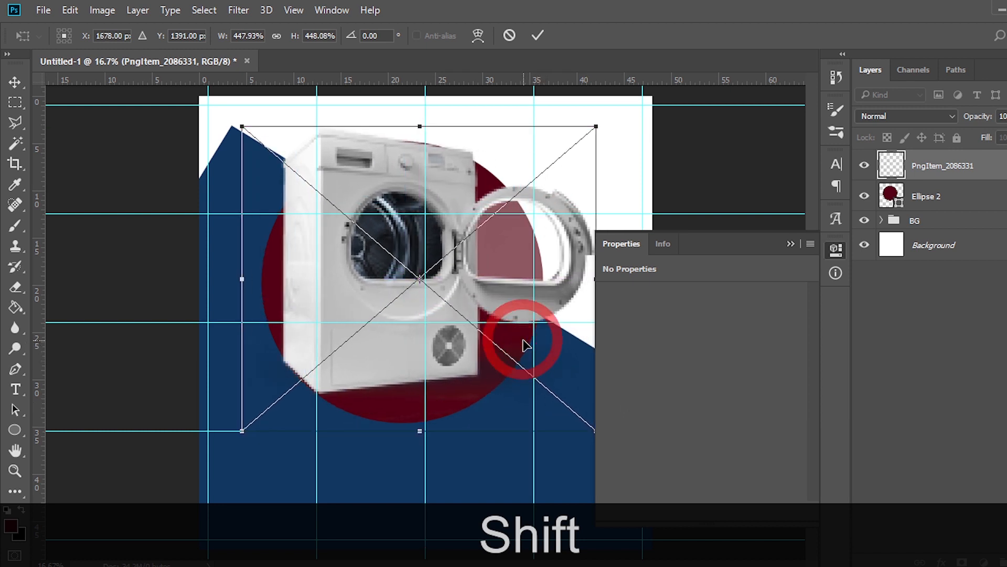
{"action": "left_click", "coordinate": [837, 249]}
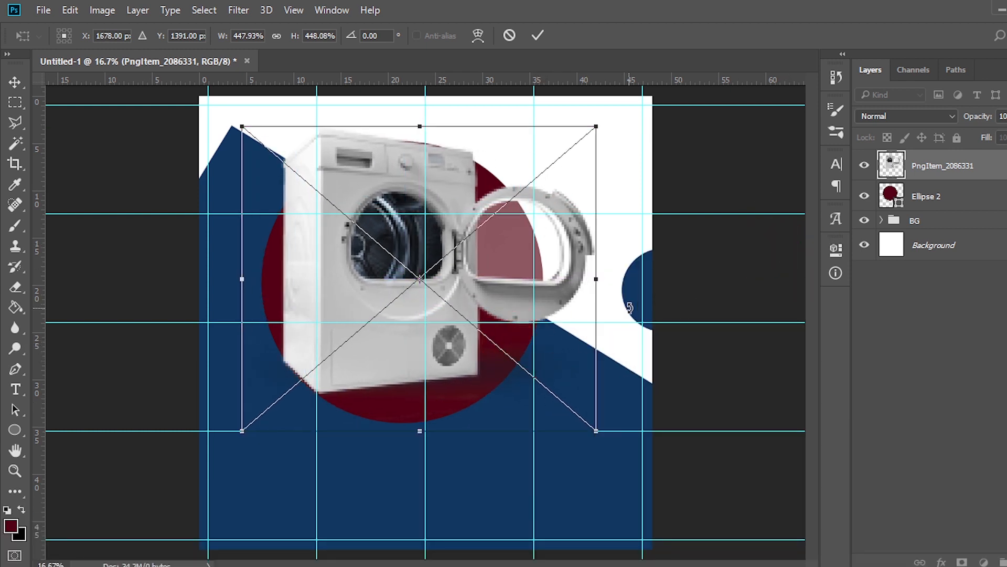
{"action": "key", "text": "Return"}
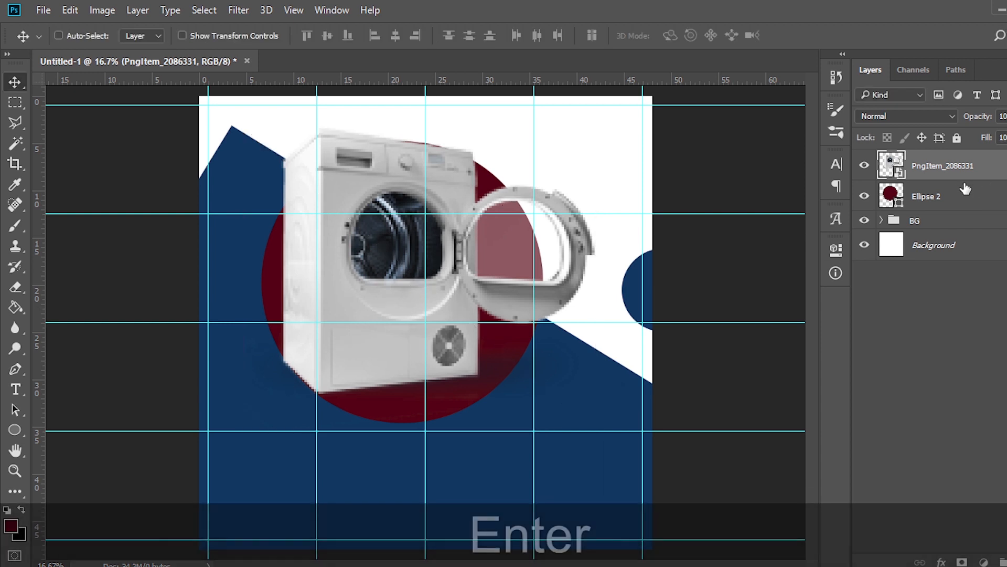
Step: Change the large circle's fill to a very light grey
{"action": "left_click", "coordinate": [920, 171]}
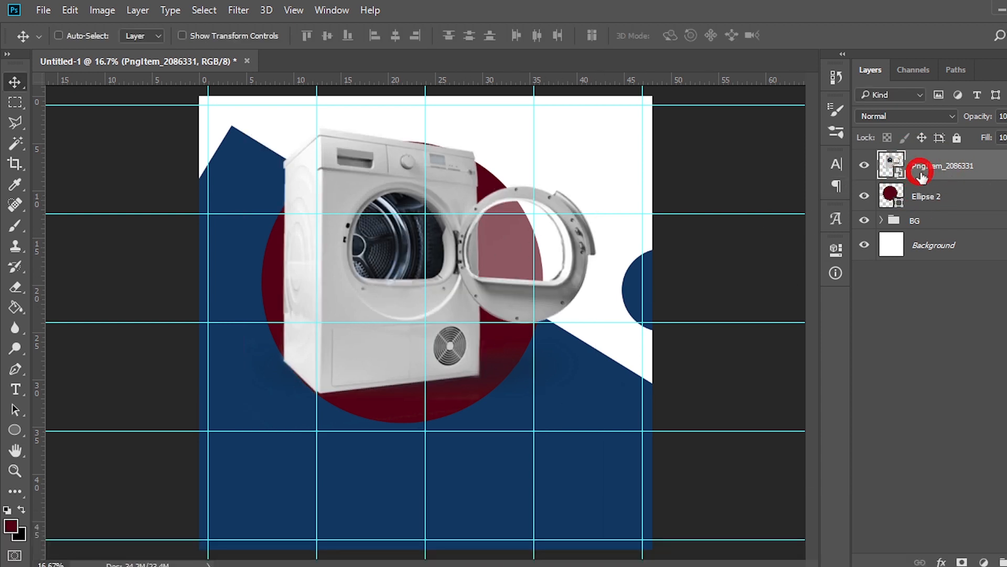
{"action": "double_click", "coordinate": [891, 195]}
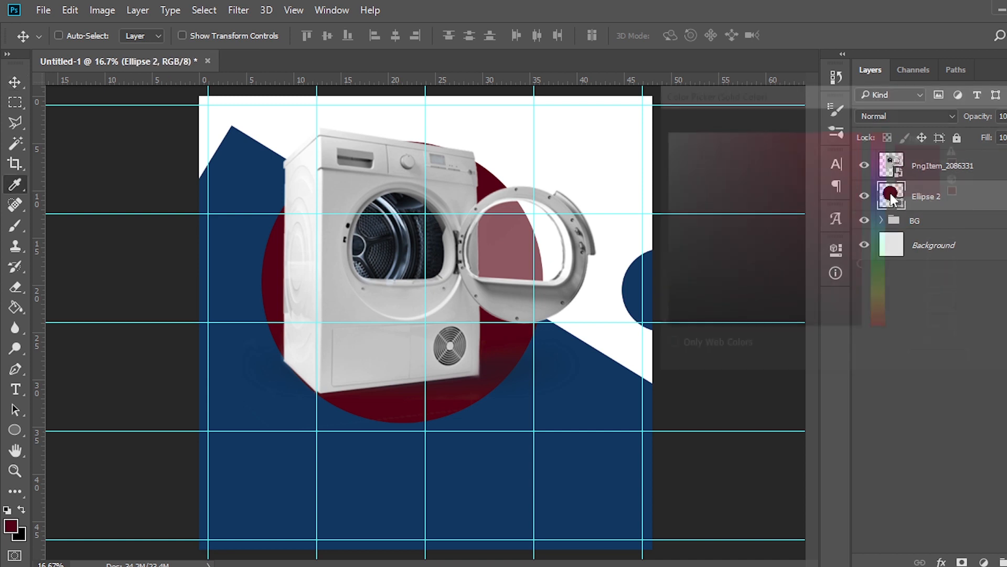
{"action": "left_click_drag", "start_coordinate": [644, 90], "coordinate": [646, 100]}
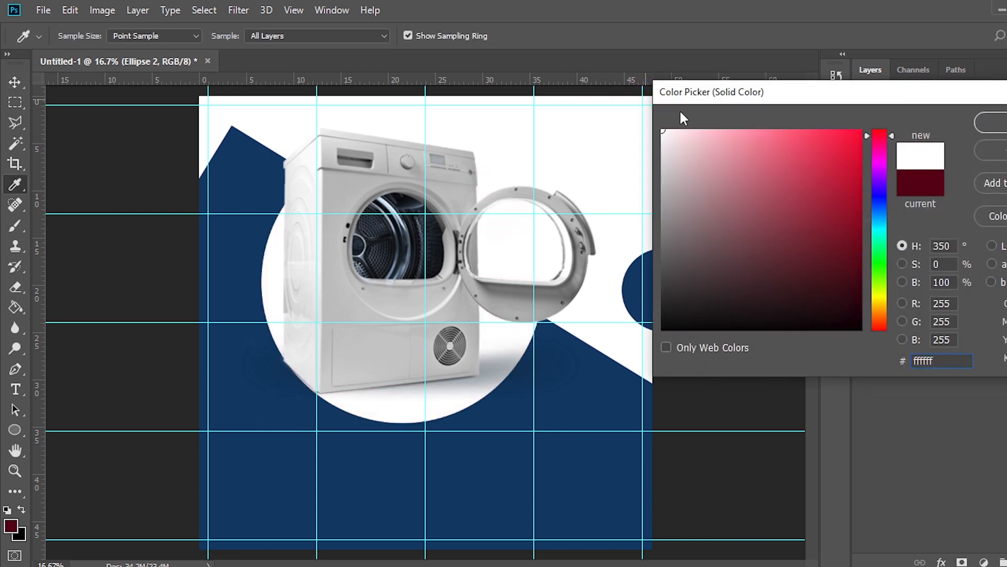
{"action": "left_click", "coordinate": [665, 139]}
{"action": "left_click", "coordinate": [665, 142]}
{"action": "left_click", "coordinate": [663, 146]}
{"action": "left_click", "coordinate": [990, 123]}
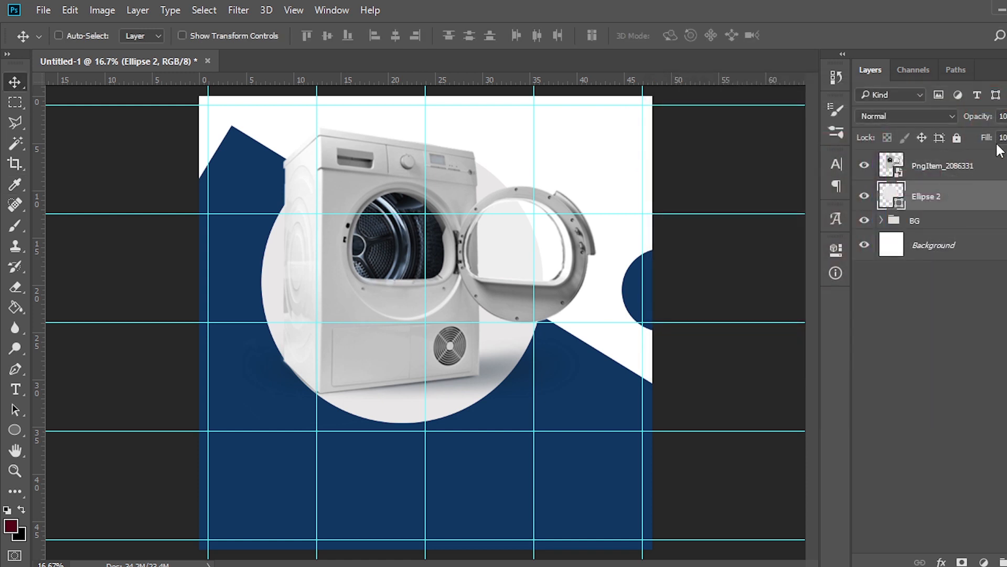
Step: Duplicate the large circle's layer and move the copy above the washing machine layer
{"action": "left_click", "coordinate": [944, 194]}
{"action": "key", "text": "ctrl+j"}
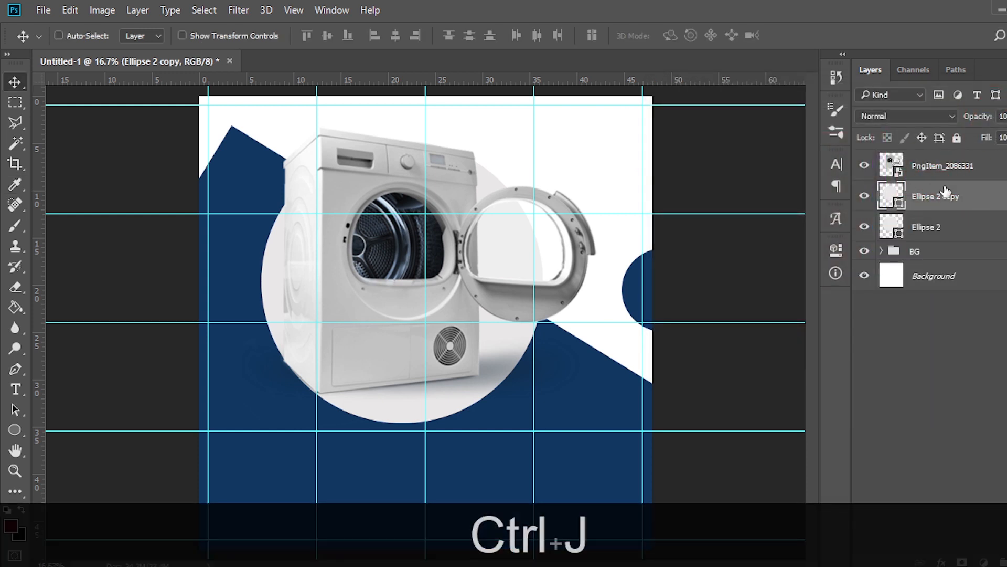
{"action": "left_click", "coordinate": [940, 163]}
{"action": "left_click_drag", "start_coordinate": [932, 202], "coordinate": [935, 166]}
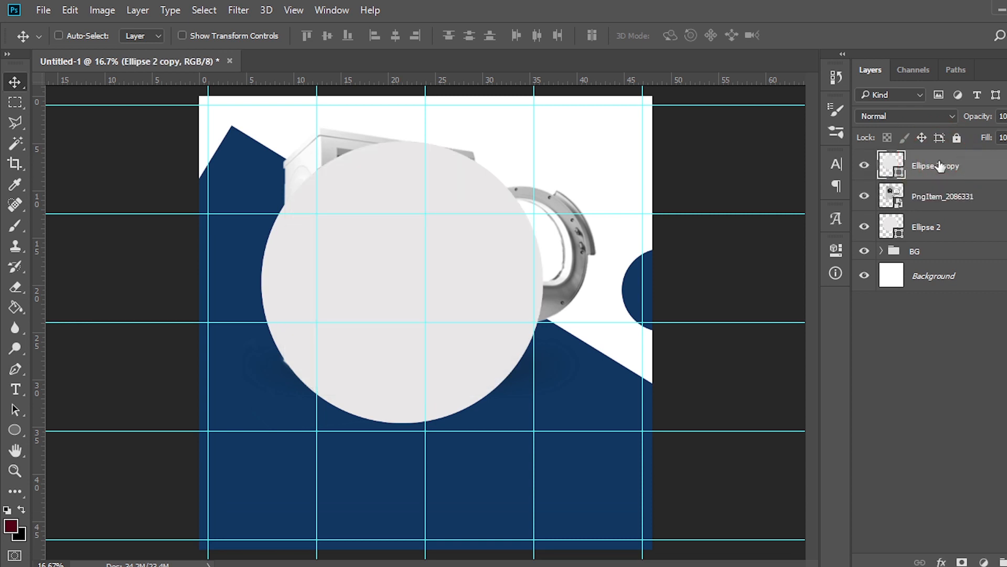
Step: Remove the fill from the duplicated circle
{"action": "key", "text": "u"}
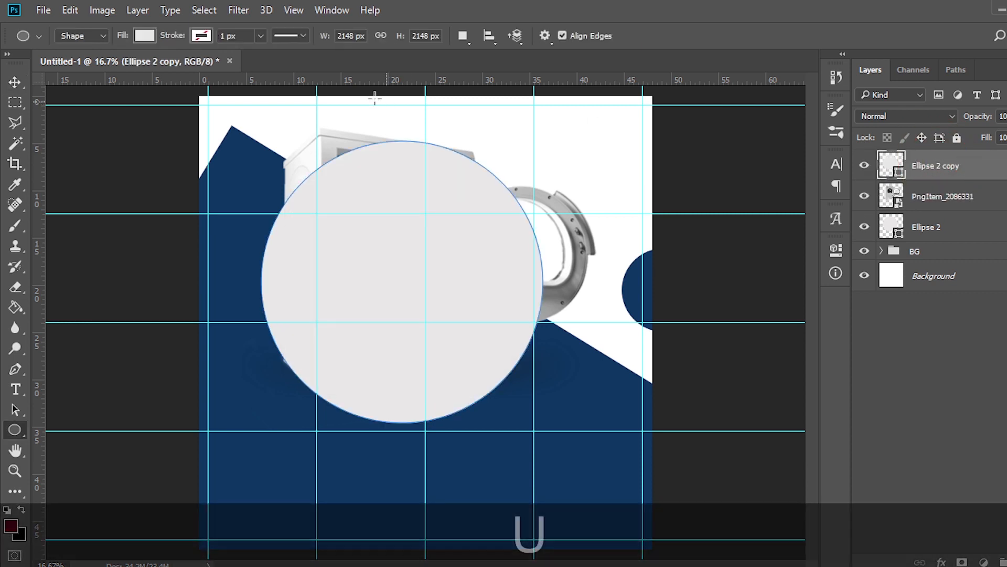
{"action": "left_click", "coordinate": [144, 36]}
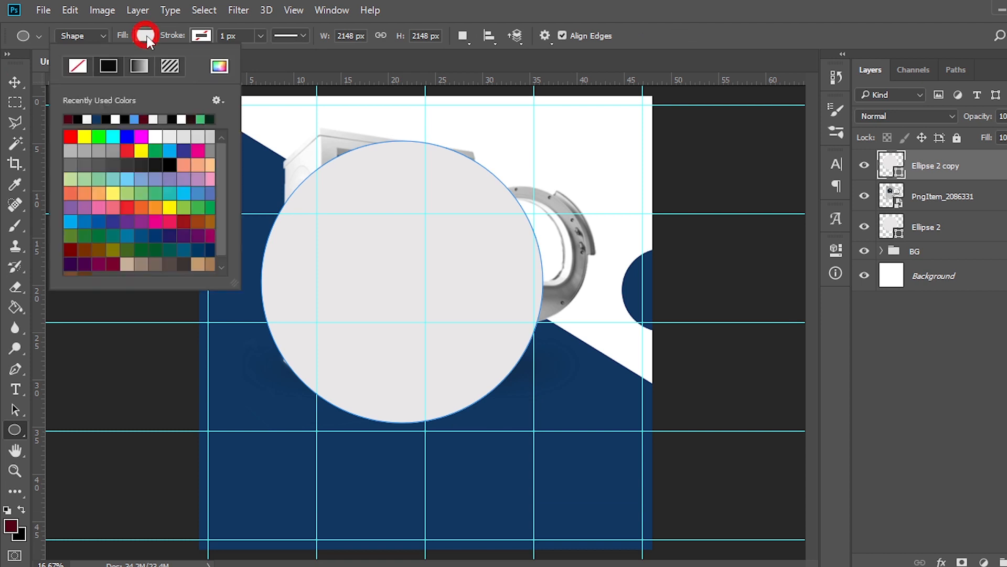
{"action": "left_click", "coordinate": [78, 66]}
Step: Give the duplicated circle a light blue #4A9FF5 stroke with a width of 77.5 px
{"action": "left_click", "coordinate": [208, 34]}
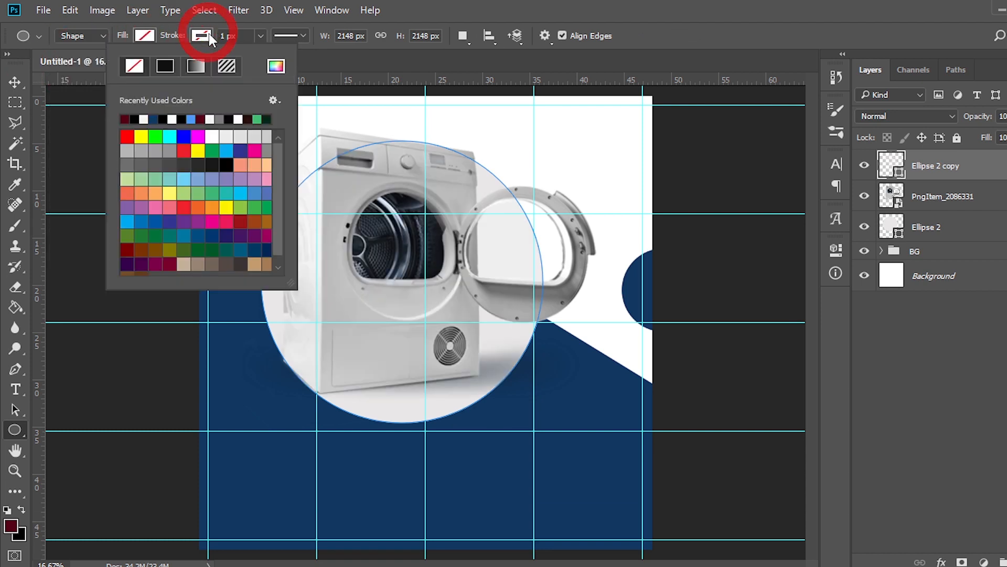
{"action": "left_click", "coordinate": [276, 67]}
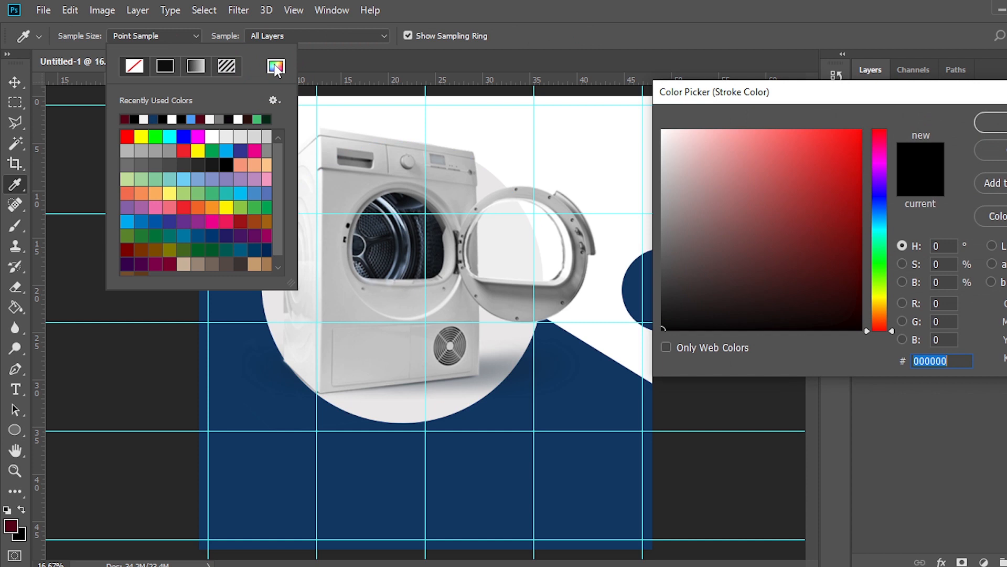
{"action": "type", "text": "4A9"}
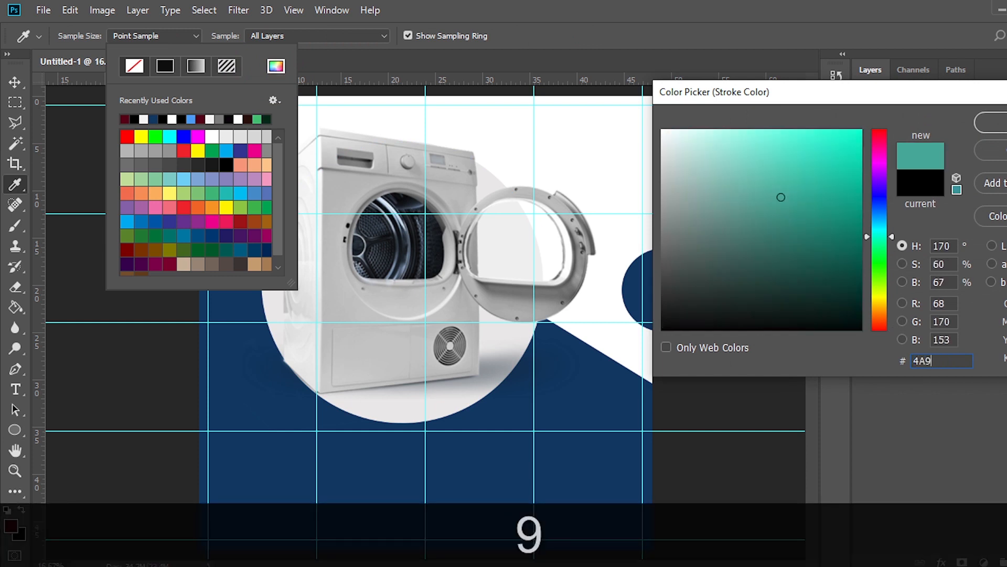
{"action": "type", "text": "FF5"}
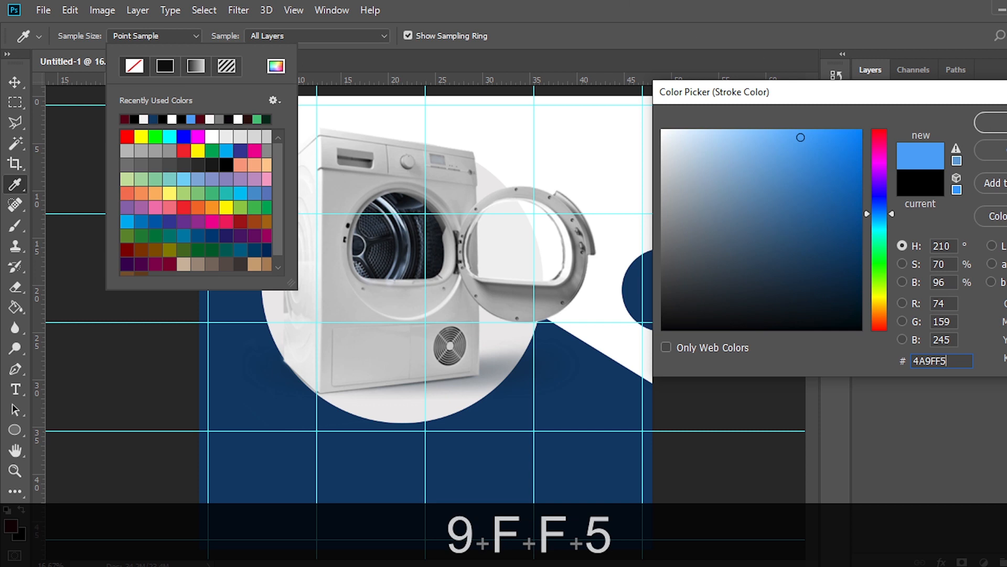
{"action": "left_click", "coordinate": [991, 122]}
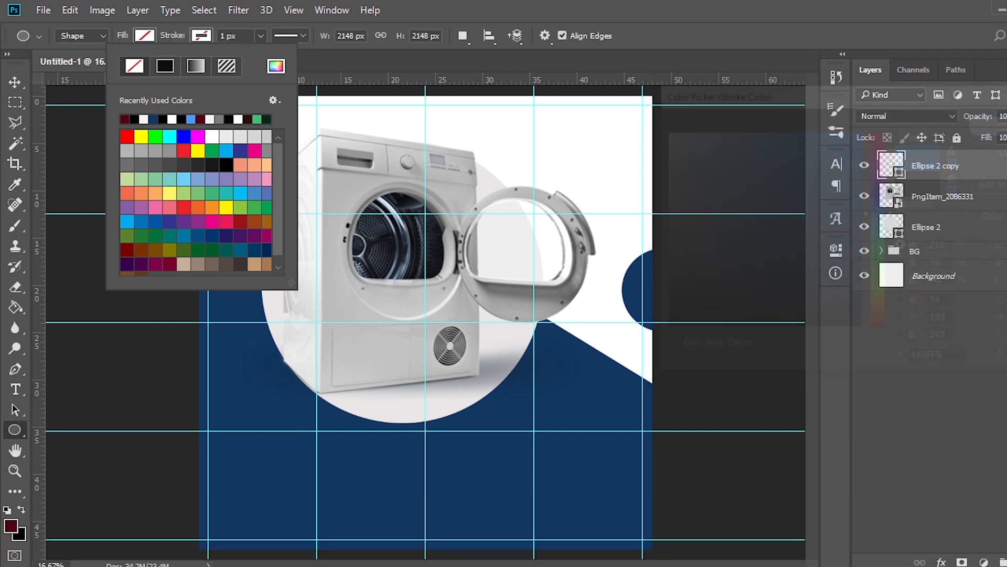
{"action": "left_click", "coordinate": [252, 36]}
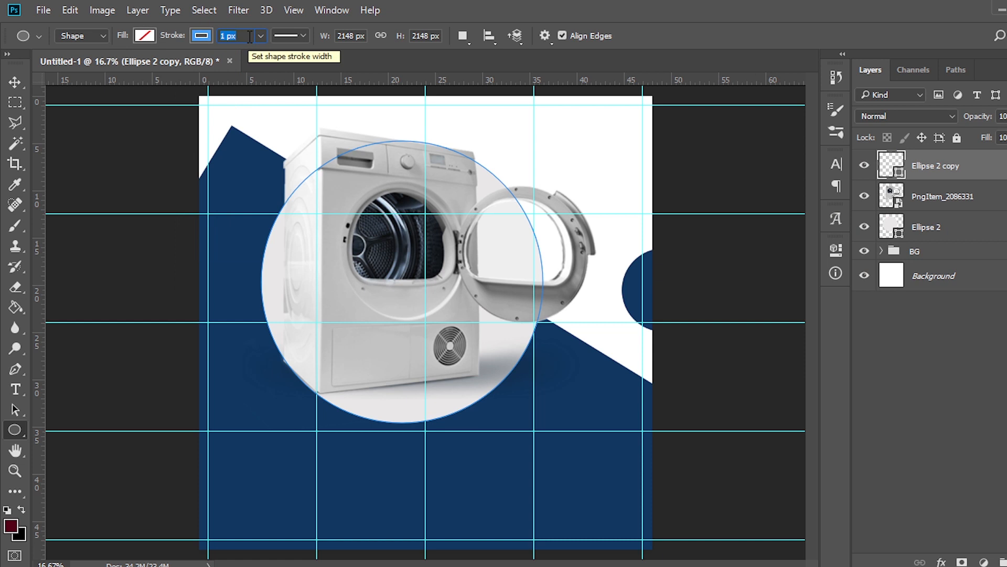
{"action": "type", "text": "77.5"}
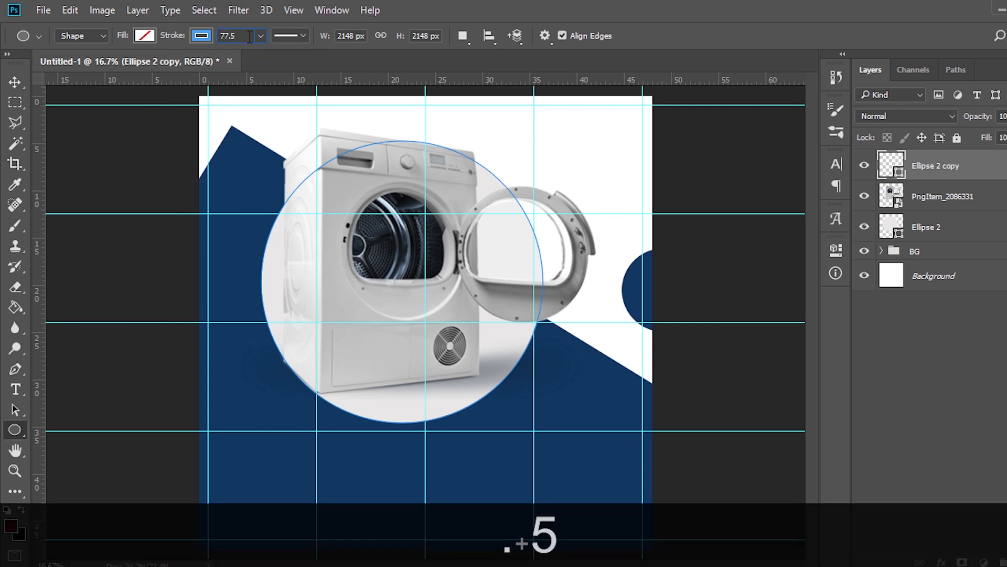
{"action": "key", "text": "Return"}
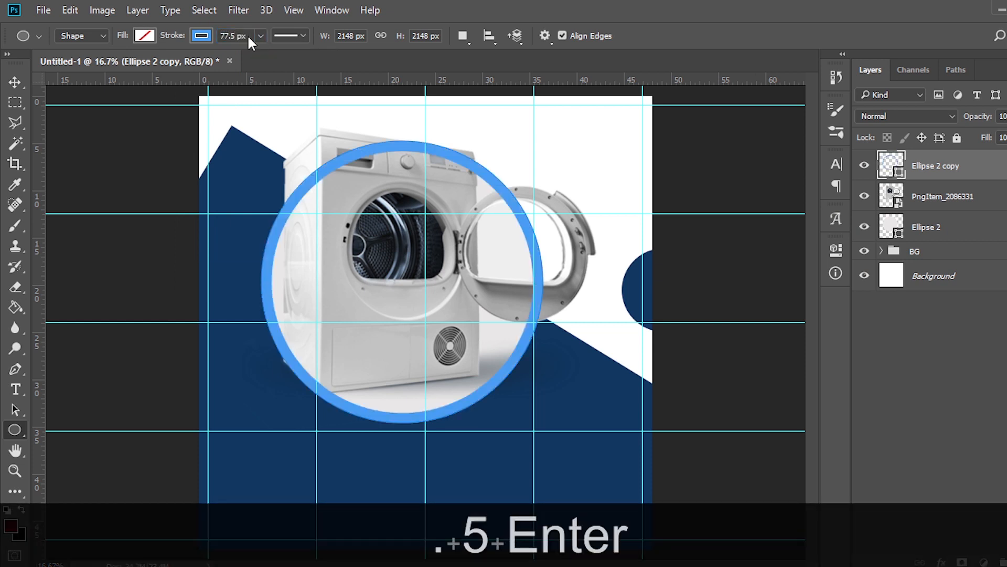
Step: Add a drop shadow to the light grey Ellipse 2 circle and set its colour to black, 000000
{"action": "left_click", "coordinate": [928, 227]}
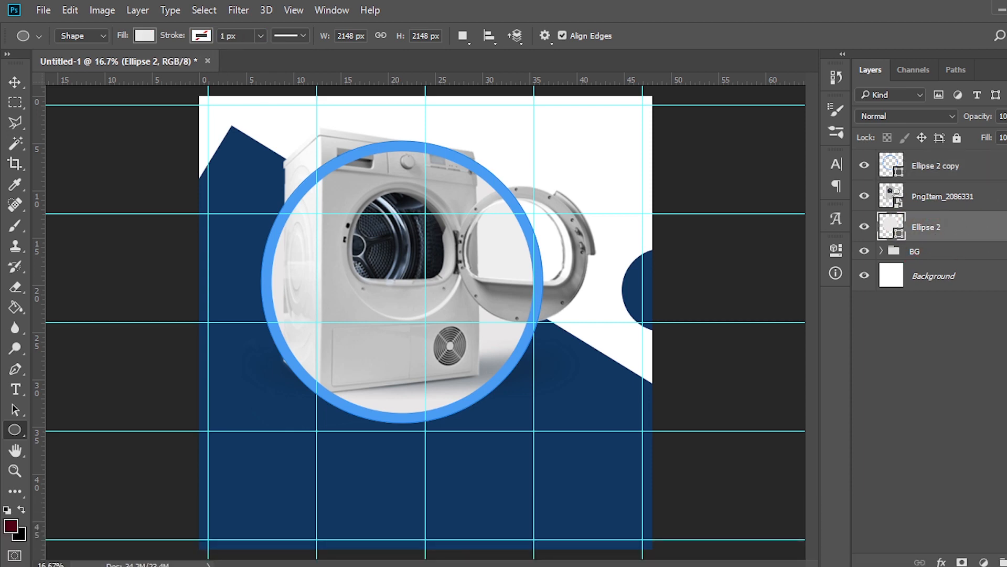
{"action": "double_click", "coordinate": [976, 227]}
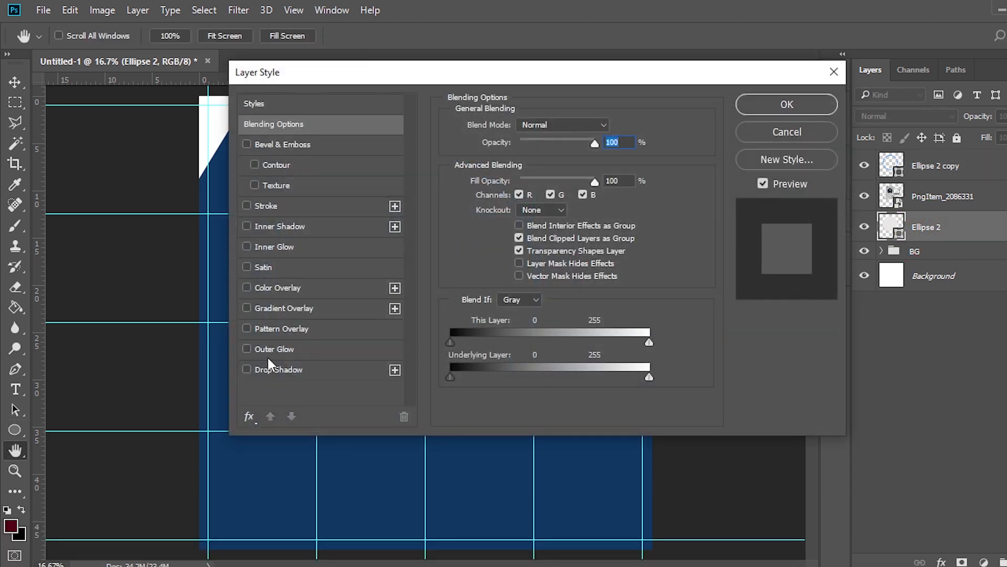
{"action": "left_click", "coordinate": [272, 370]}
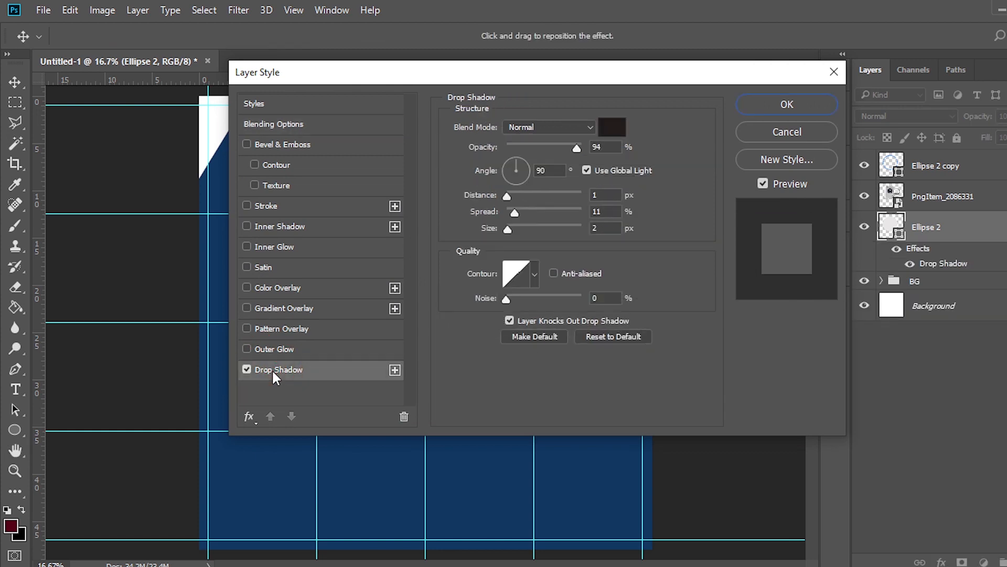
{"action": "left_click", "coordinate": [612, 127]}
{"action": "left_click", "coordinate": [662, 329]}
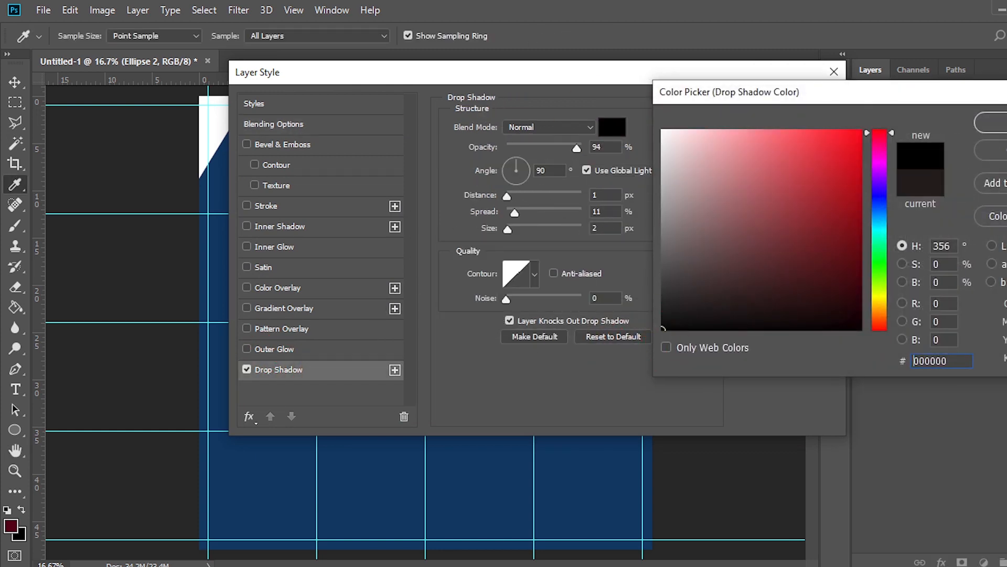
{"action": "left_click", "coordinate": [1001, 123]}
Step: Set the drop shadow's opacity to 69%, distance to 16 px, spread to 38% and size to 158 px, and apply it
{"action": "double_click", "coordinate": [603, 147]}
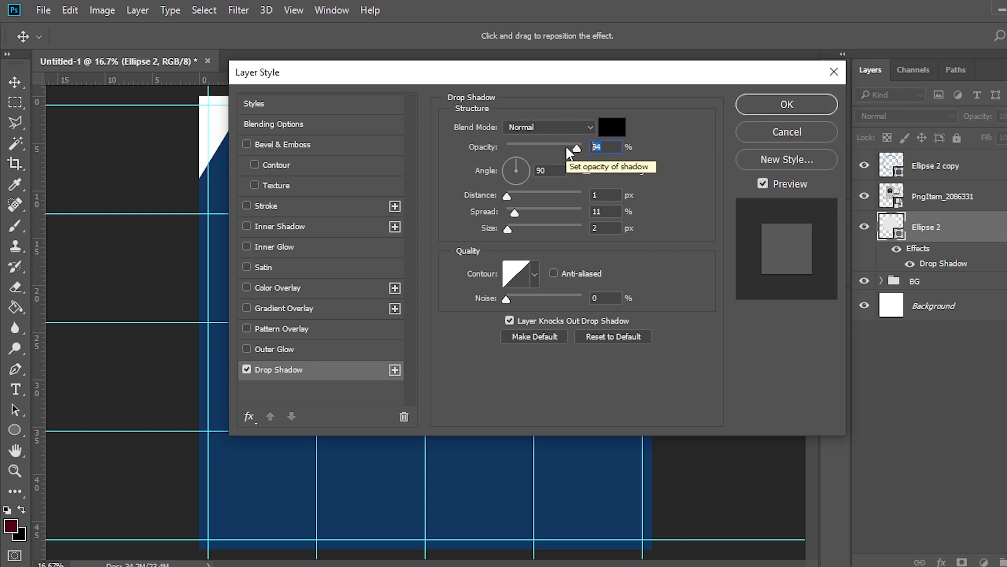
{"action": "type", "text": "69"}
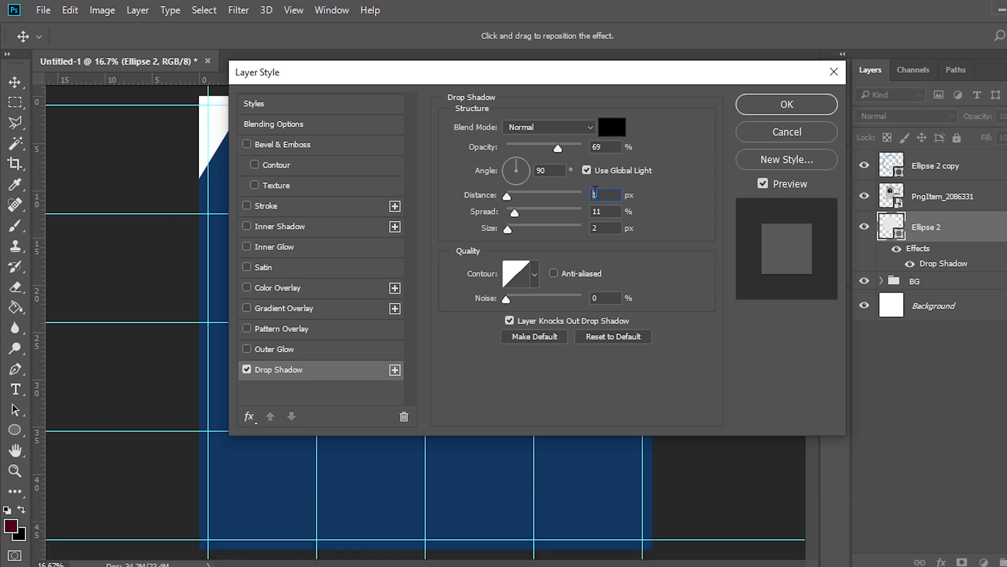
{"action": "type", "text": "16"}
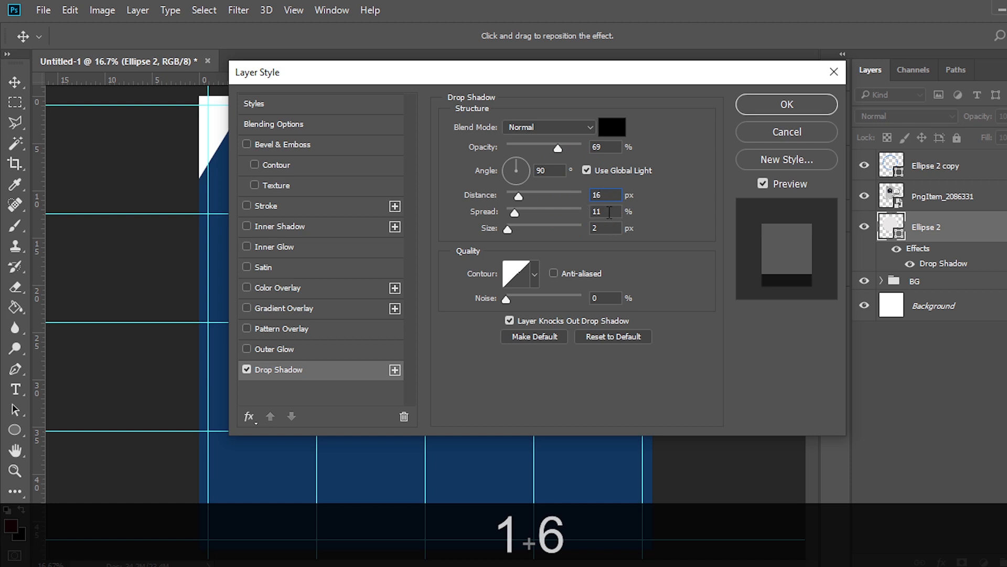
{"action": "key", "text": "Tab"}
{"action": "type", "text": "38"}
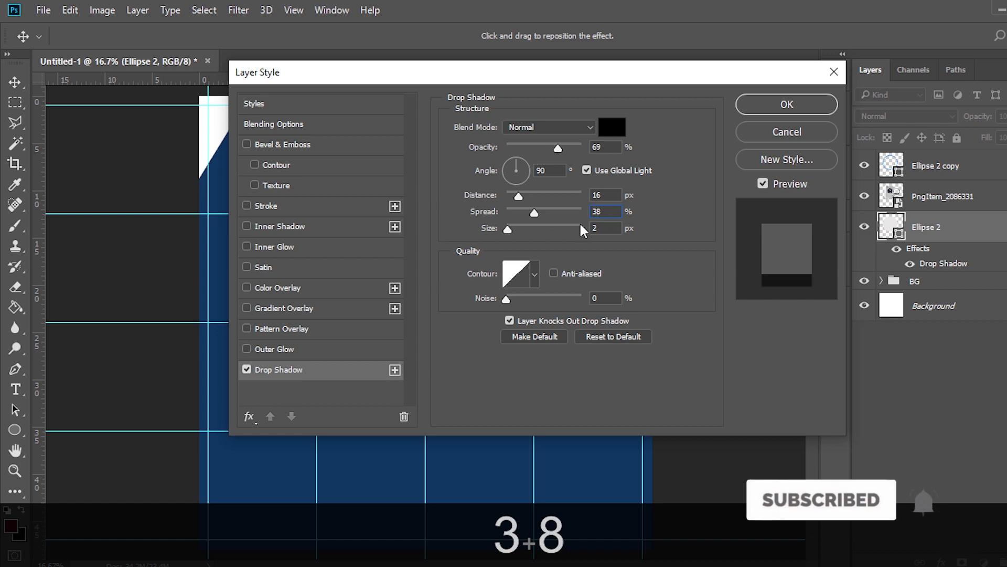
{"action": "key", "text": "Tab"}
{"action": "type", "text": "158"}
{"action": "left_click", "coordinate": [785, 106]}
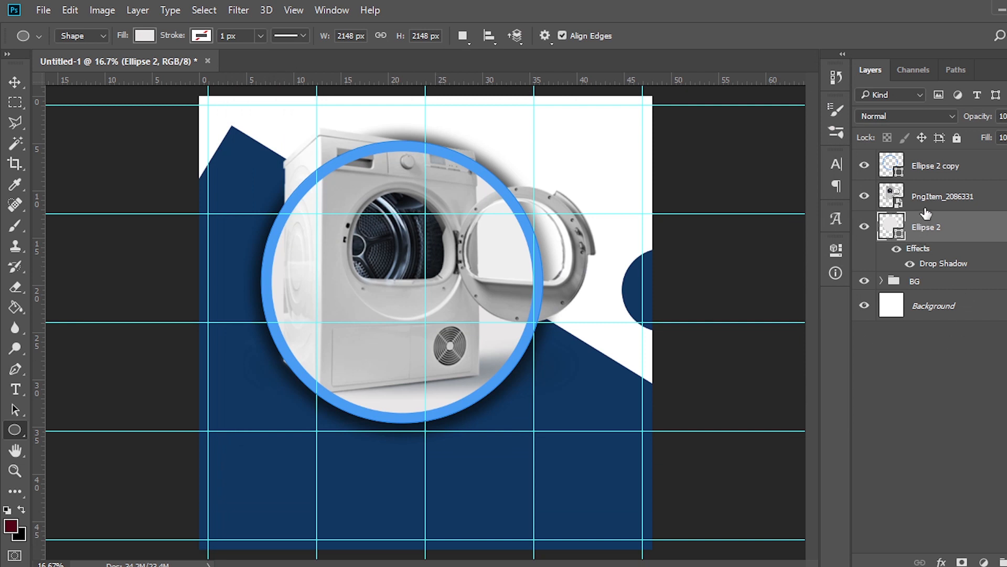
Step: Add layer masks to the washing machine and blue ring layers, and load the washing machine's outline as a selection
{"action": "left_click", "coordinate": [951, 209]}
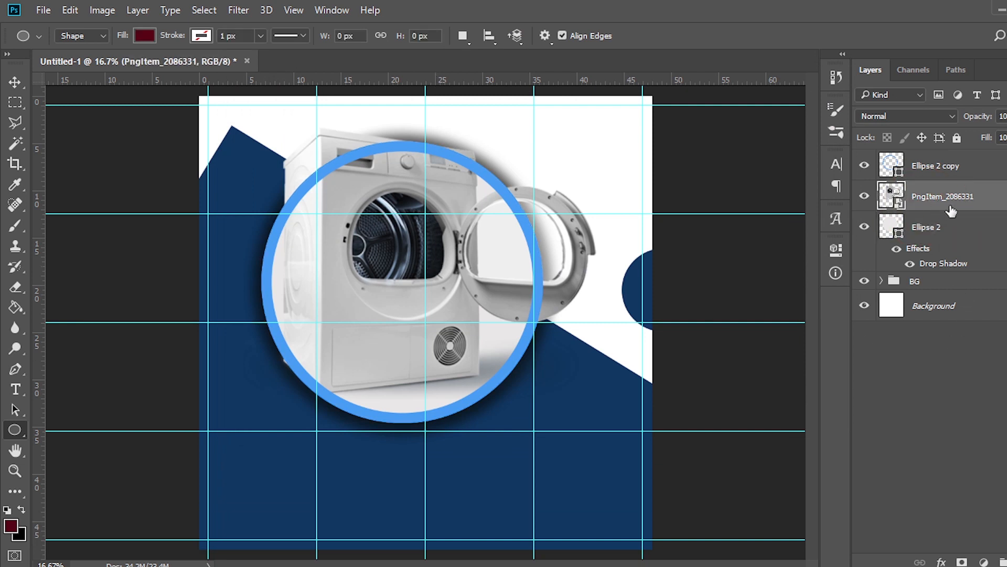
{"action": "left_click", "coordinate": [961, 562]}
{"action": "left_click", "coordinate": [924, 167]}
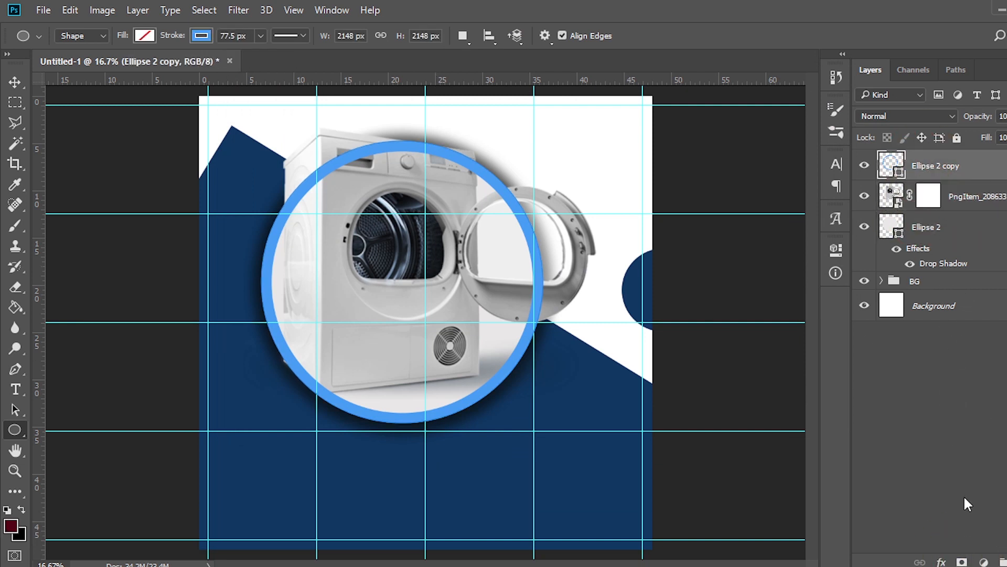
{"action": "left_click", "coordinate": [962, 562]}
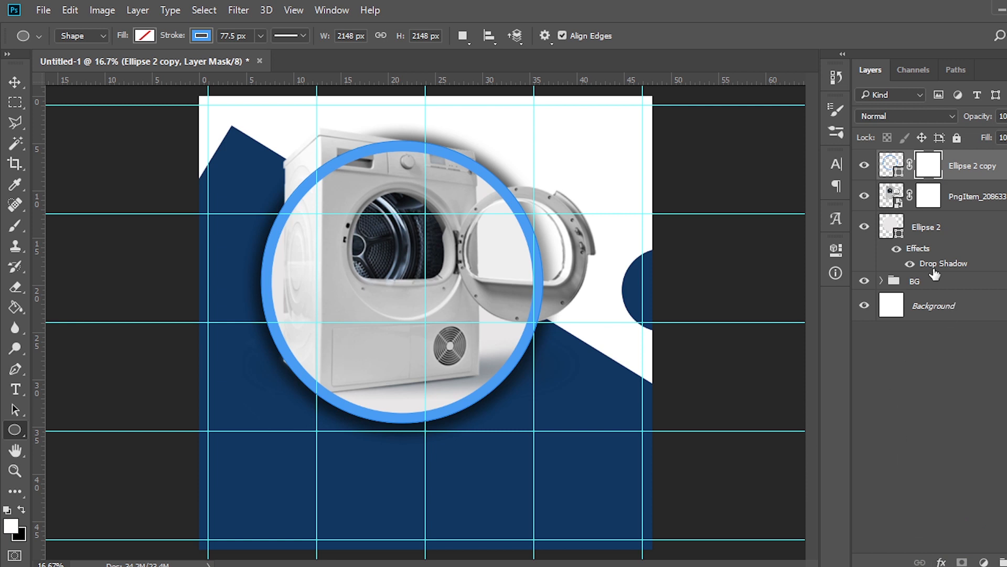
{"action": "key", "text": "ctrl"}
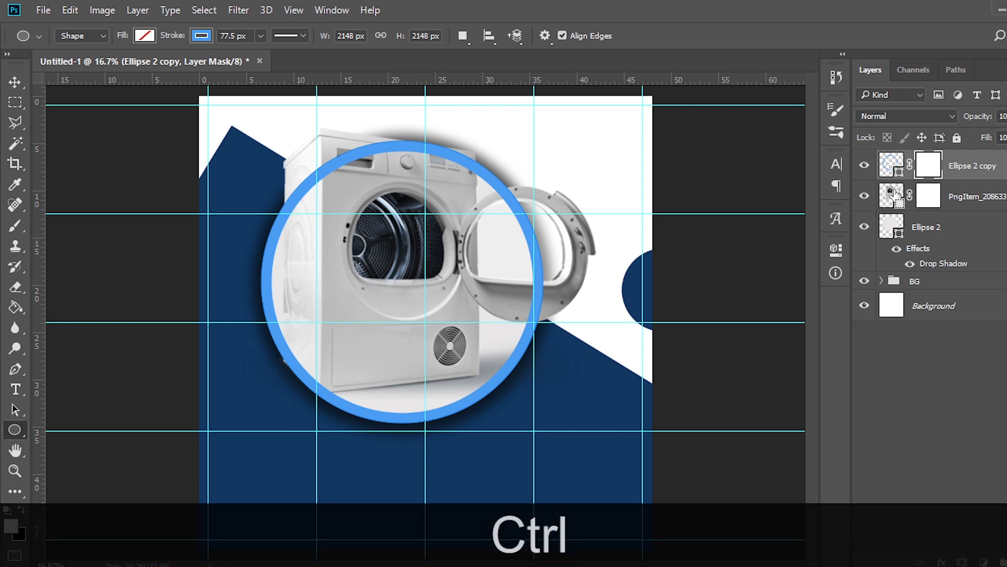
{"action": "left_click", "coordinate": [891, 195], "text": "ctrl"}
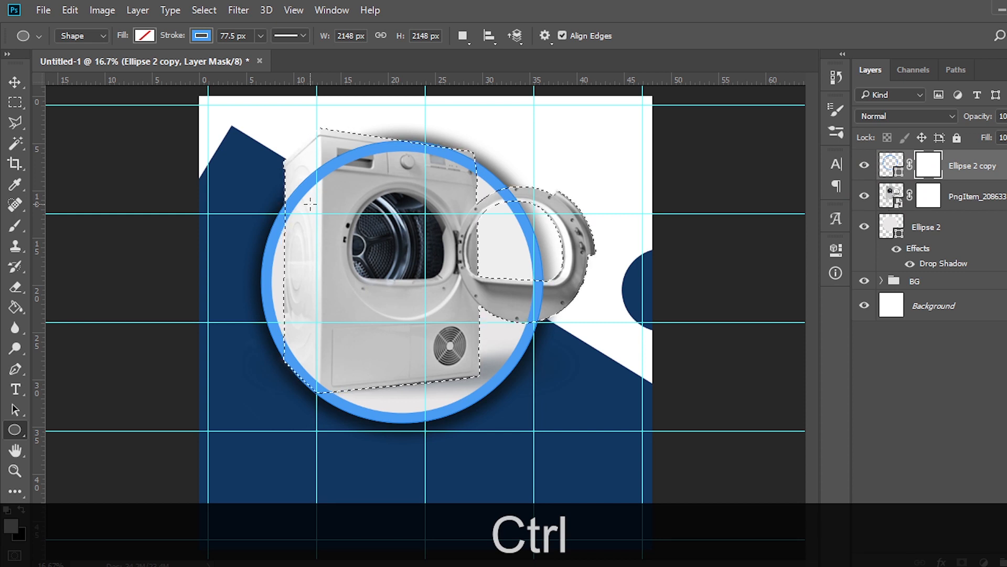
Step: Set up a soft round brush with 0% hardness, 100% opacity and a size of 200 px
{"action": "key", "text": "b"}
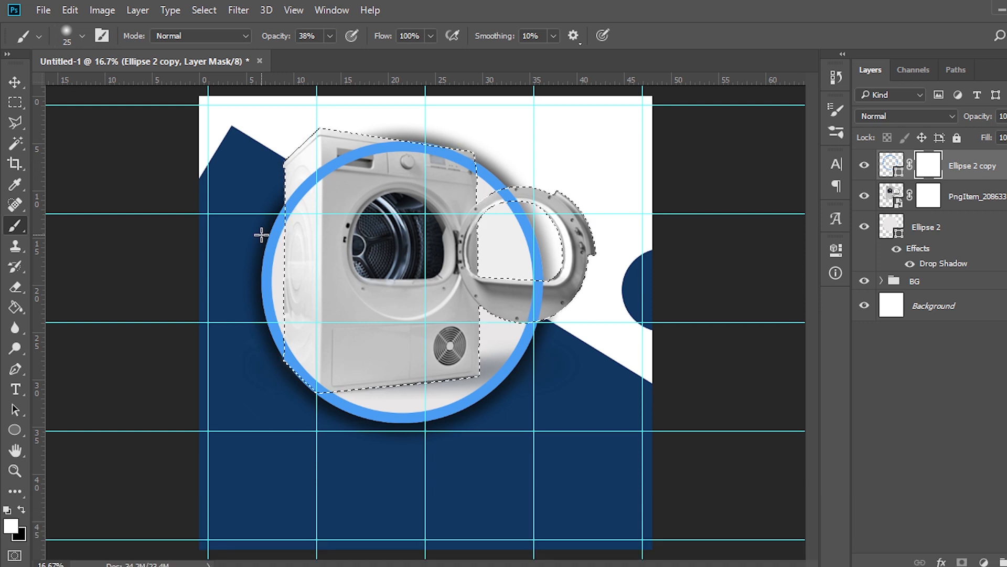
{"action": "key", "text": "Caps_Lock"}
{"action": "key", "text": "bracketright"}
{"action": "key", "text": "bracketright"}
{"action": "key", "text": "bracketright"}
{"action": "key", "text": "bracketright"}
{"action": "key", "text": "bracketright"}
{"action": "key", "text": "bracketright"}
{"action": "key", "text": "bracketright"}
{"action": "key", "text": "bracketright"}
{"action": "key", "text": "bracketright"}
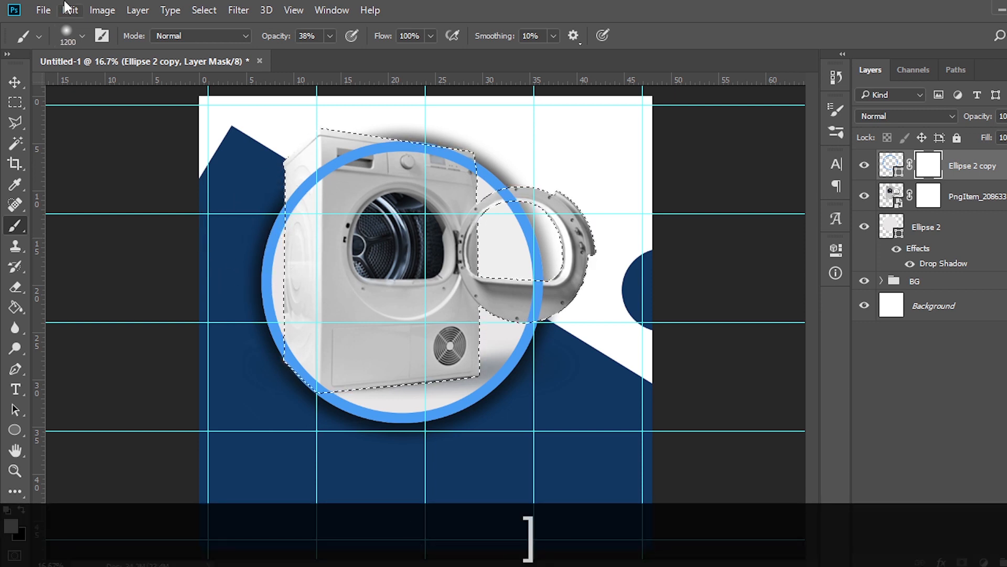
{"action": "left_click", "coordinate": [82, 36]}
{"action": "left_click", "coordinate": [54, 157]}
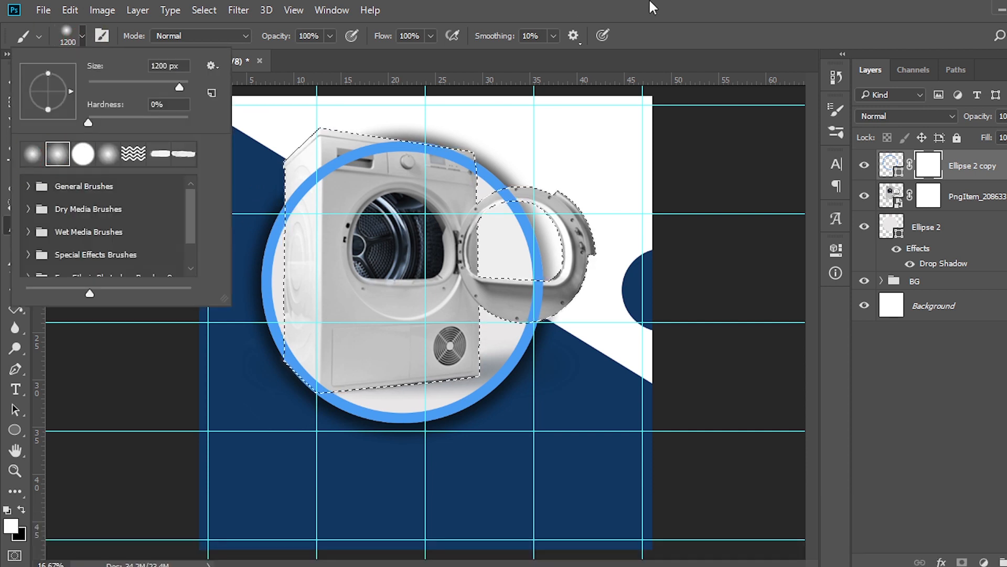
{"action": "left_click", "coordinate": [301, 200]}
{"action": "key", "text": "bracketleft"}
{"action": "key", "text": "bracketleft"}
{"action": "key", "text": "bracketleft"}
{"action": "key", "text": "bracketleft"}
{"action": "key", "text": "bracketleft"}
{"action": "key", "text": "bracketleft"}
{"action": "key", "text": "bracketleft"}
{"action": "key", "text": "bracketleft"}
{"action": "key", "text": "bracketleft"}
{"action": "key", "text": "bracketleft"}
{"action": "key", "text": "bracketleft"}
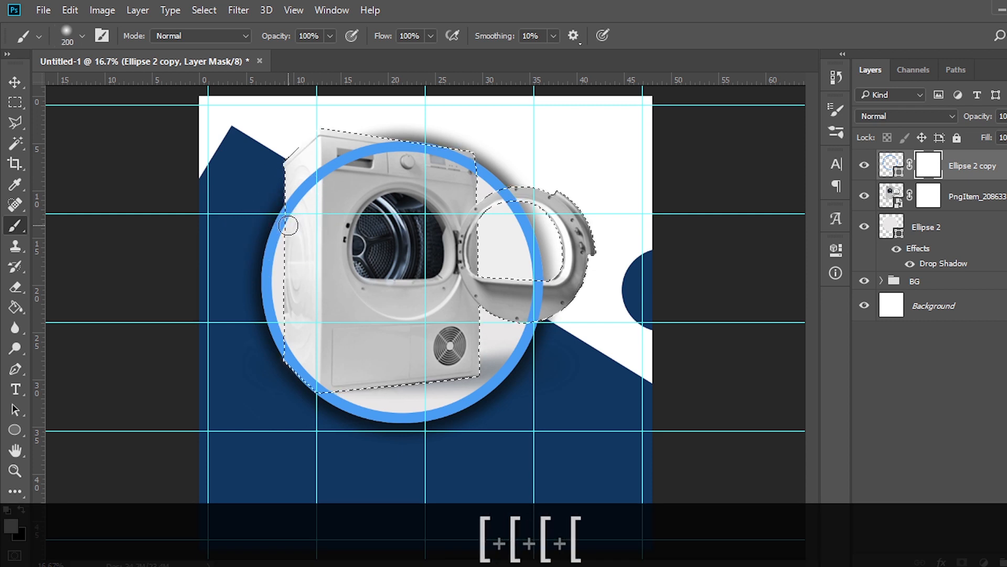
Step: Target the blue ring layer's mask and set the foreground colour to black, 000000
{"action": "left_click", "coordinate": [930, 166]}
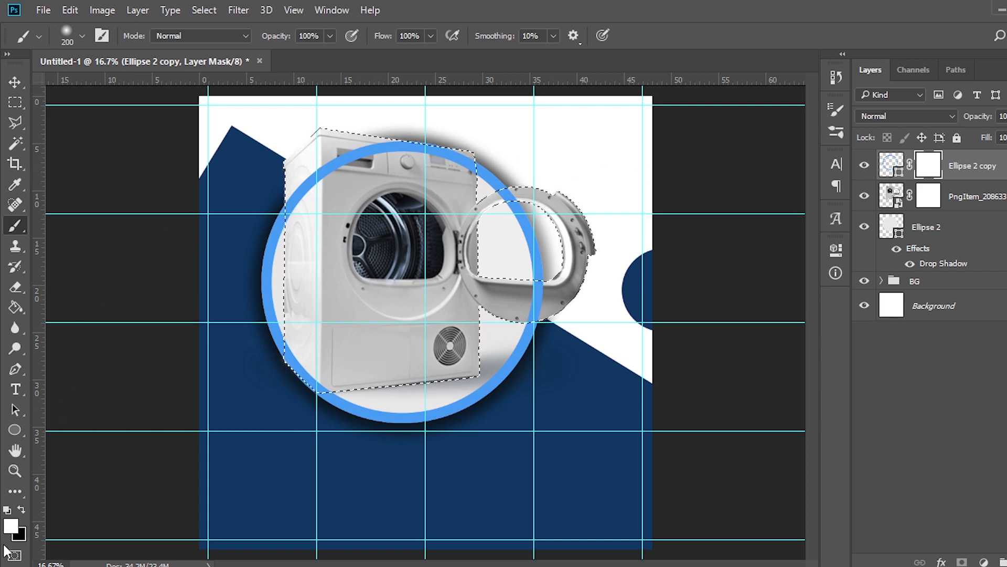
{"action": "left_click", "coordinate": [20, 517]}
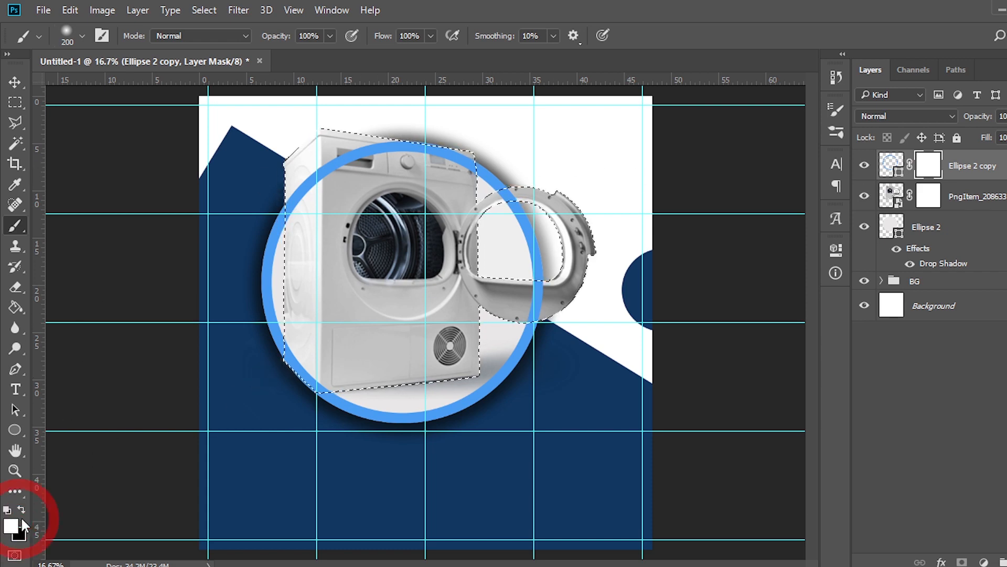
{"action": "left_click", "coordinate": [12, 526]}
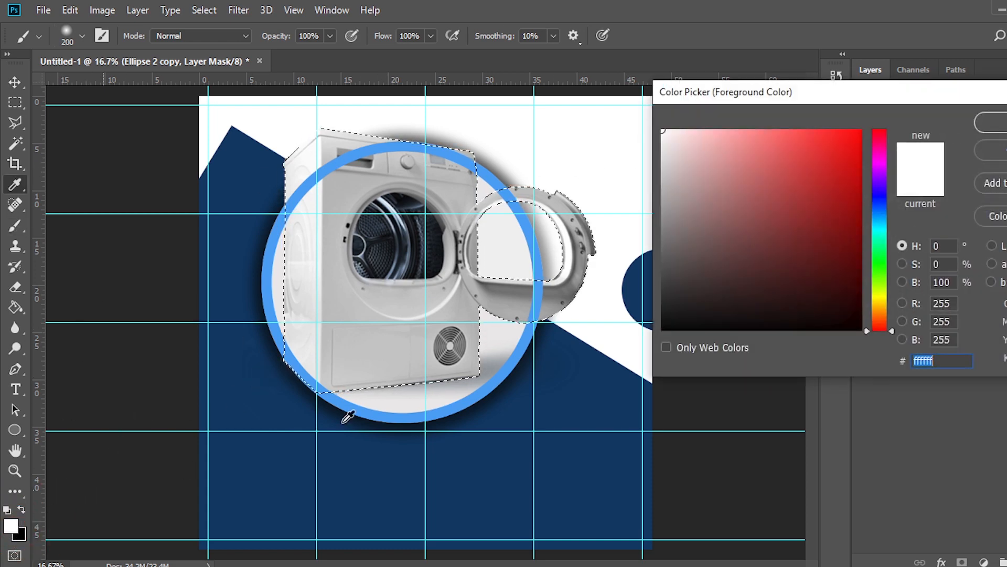
{"action": "left_click_drag", "start_coordinate": [688, 329], "coordinate": [659, 339]}
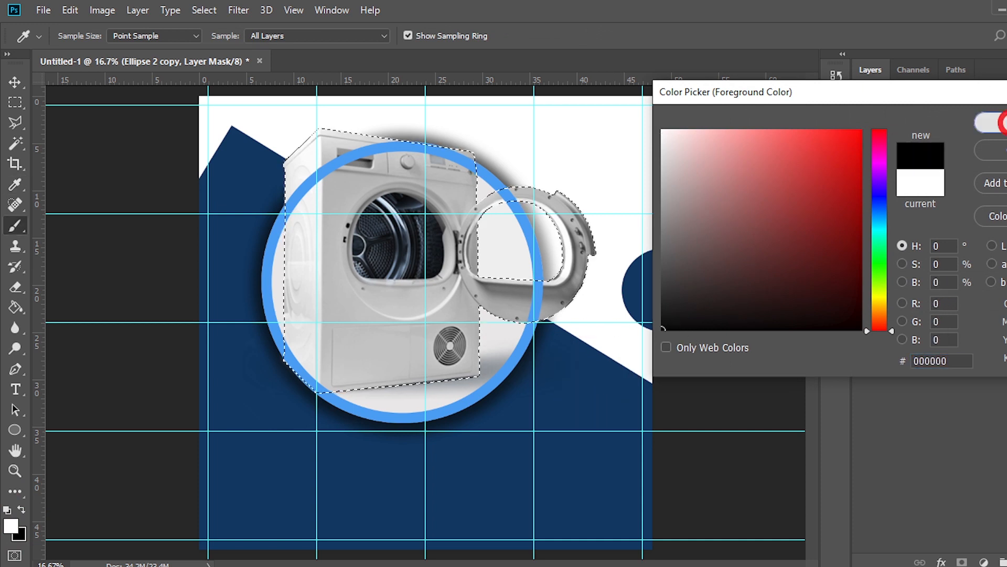
{"action": "left_click", "coordinate": [991, 122]}
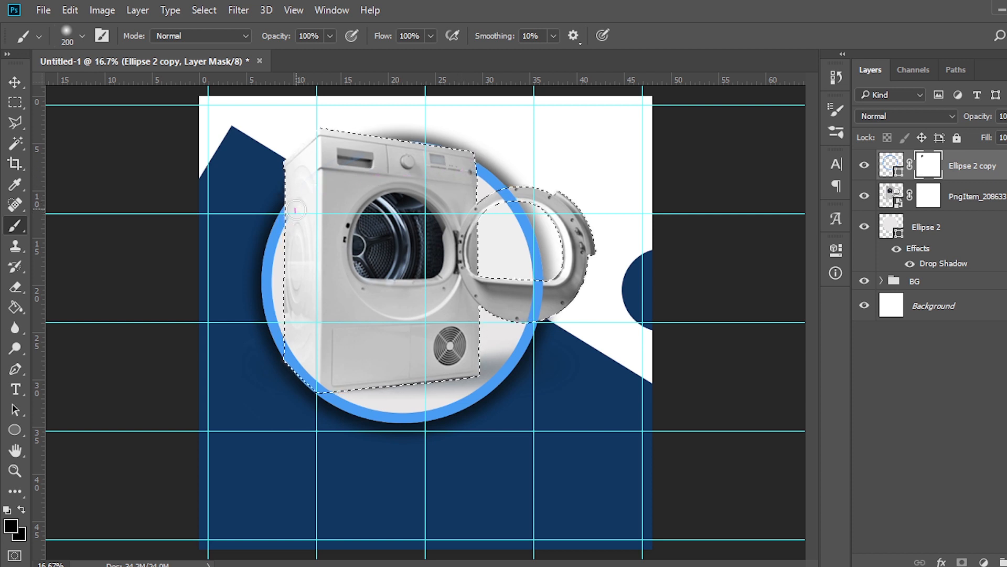
Step: Paint on the ring's mask to hide the ring over the machine's upper body and door frame, and clear the selection
{"action": "mouse_move", "coordinate": [295, 211]}
{"action": "left_mouse_down"}
{"action": "mouse_move", "coordinate": [480, 174]}
{"action": "mouse_move", "coordinate": [518, 189]}
{"action": "left_mouse_up"}
{"action": "left_click", "coordinate": [507, 192]}
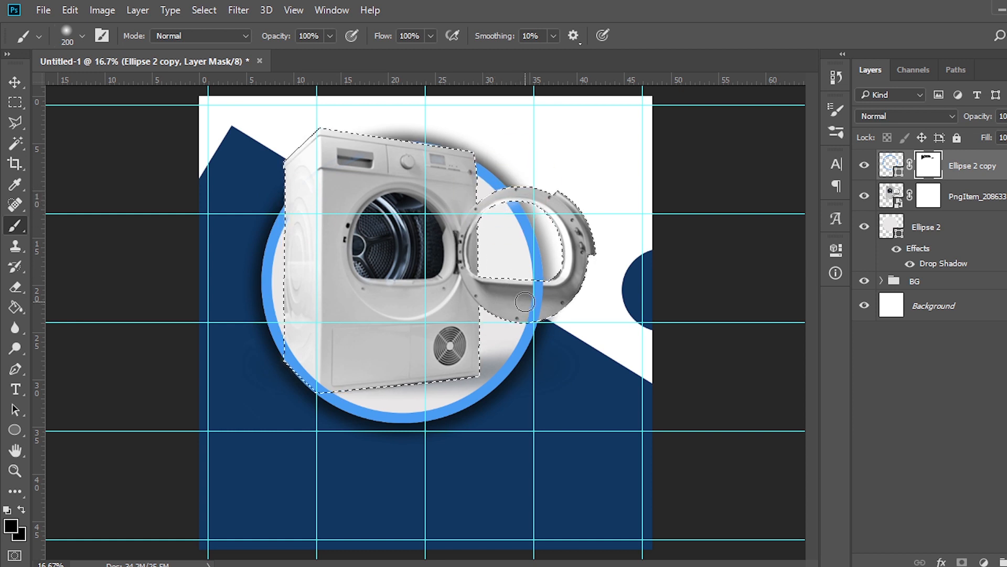
{"action": "left_click_drag", "start_coordinate": [554, 303], "coordinate": [530, 294]}
{"action": "key", "text": "ctrl+d"}
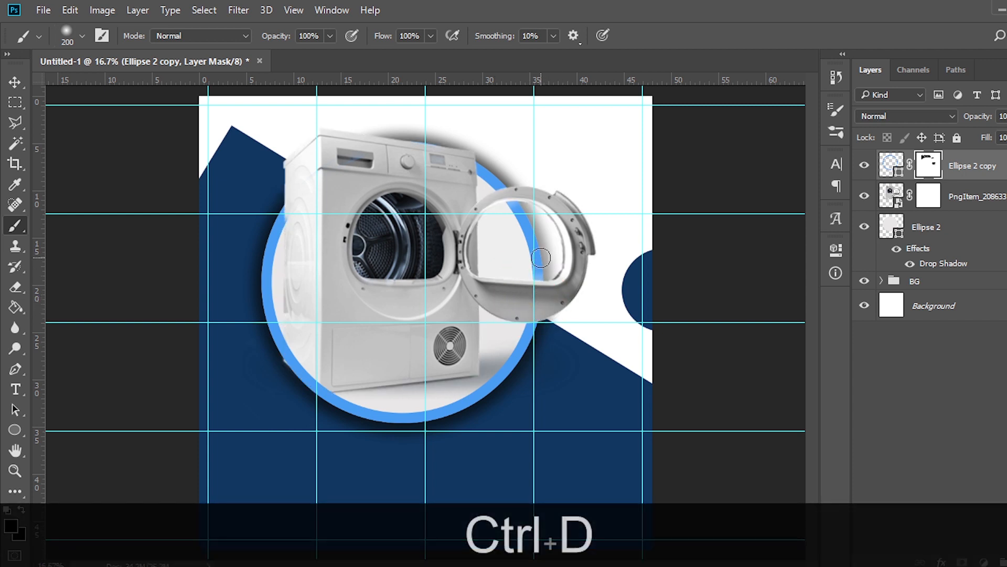
Step: Paint black on the washing machine's mask to hide the machine's lower-left corner outside the blue ring
{"action": "left_click", "coordinate": [927, 196]}
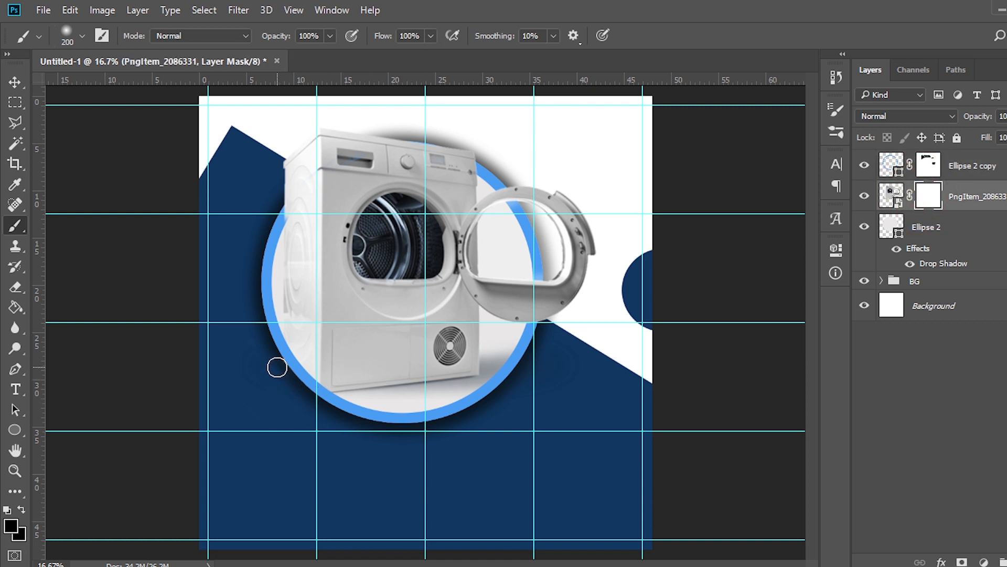
{"action": "left_click", "coordinate": [274, 401]}
{"action": "left_click", "coordinate": [933, 206]}
Step: Set the foreground colour to white and paint on the machine's mask to restore its left edge
{"action": "left_click", "coordinate": [11, 528]}
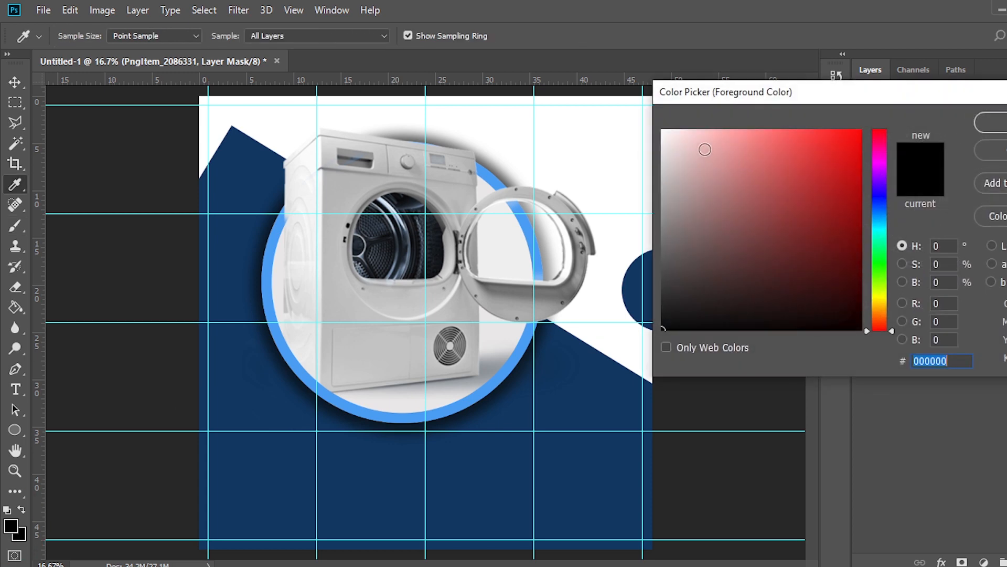
{"action": "left_click", "coordinate": [608, 105]}
{"action": "key", "text": "Return"}
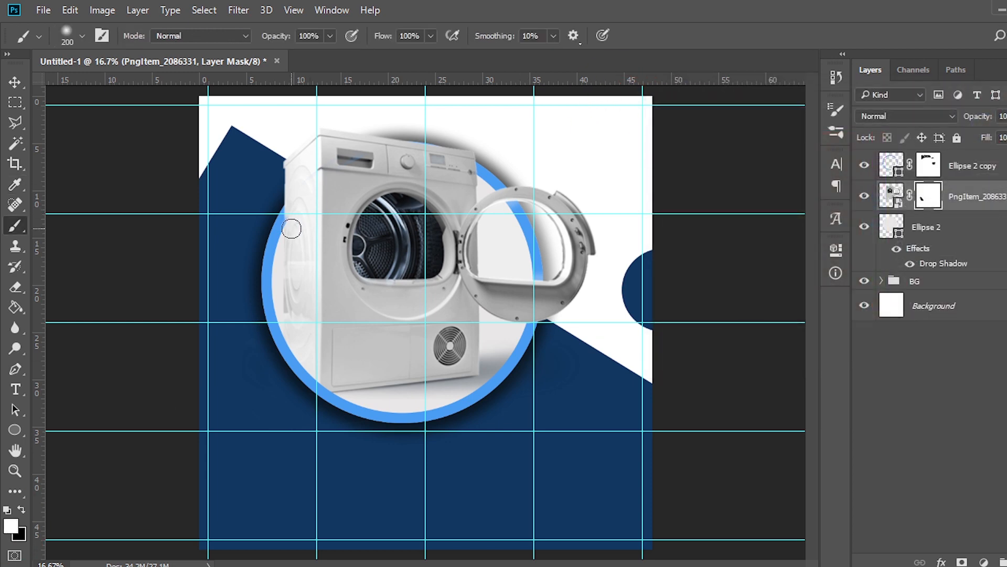
{"action": "left_click", "coordinate": [288, 195]}
{"action": "left_click", "coordinate": [288, 230]}
{"action": "left_click", "coordinate": [288, 240]}
Step: Group the ring, washing machine and base circle layers, and name the group LAUNDRY MACHINE
{"action": "left_click", "coordinate": [994, 172], "text": "ctrl"}
{"action": "left_click", "coordinate": [971, 222], "text": "ctrl"}
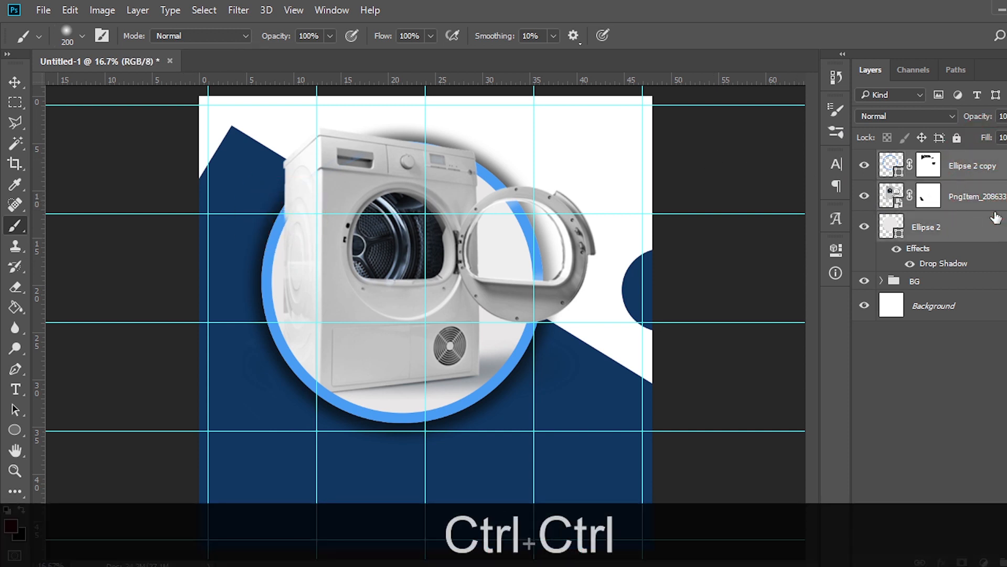
{"action": "key", "text": "ctrl+g"}
{"action": "double_click", "coordinate": [936, 166]}
{"action": "key", "text": "Caps_Lock"}
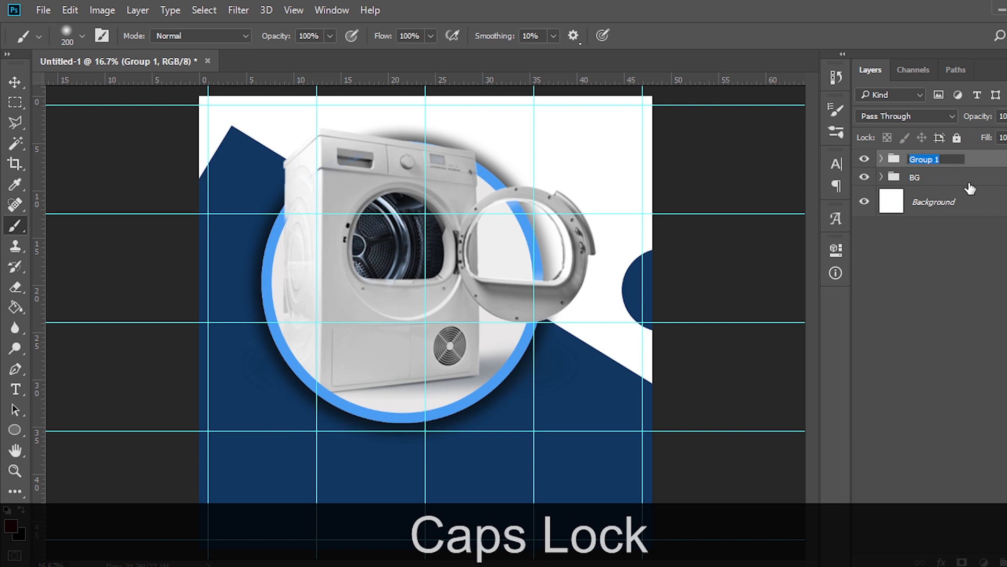
{"action": "type", "text": "LAUNDRY MACHINE"}
{"action": "key", "text": "Return"}
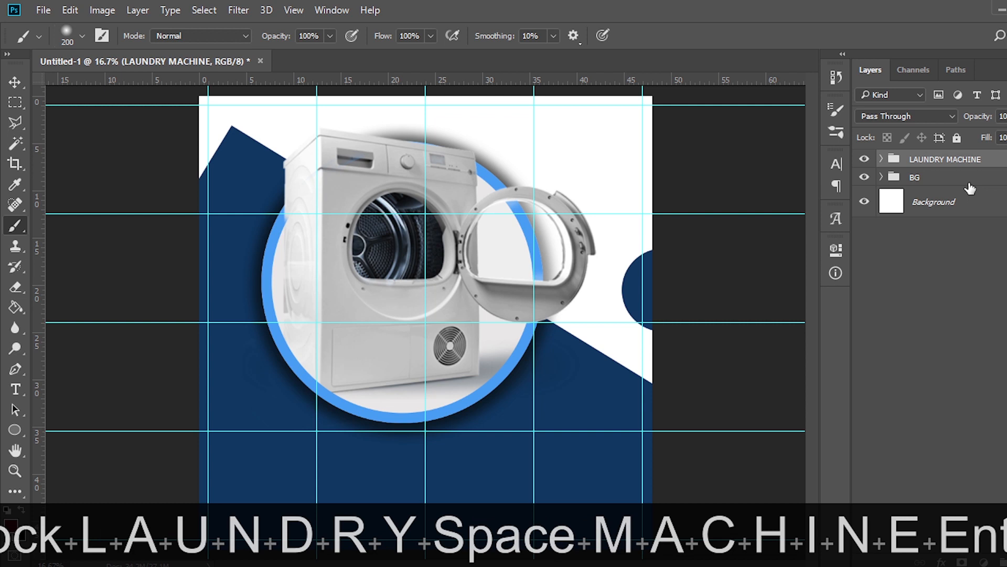
Step: Move the LAUNDRY MACHINE group up and left on the canvas and scale it to about 92.5%
{"action": "key", "text": "t"}
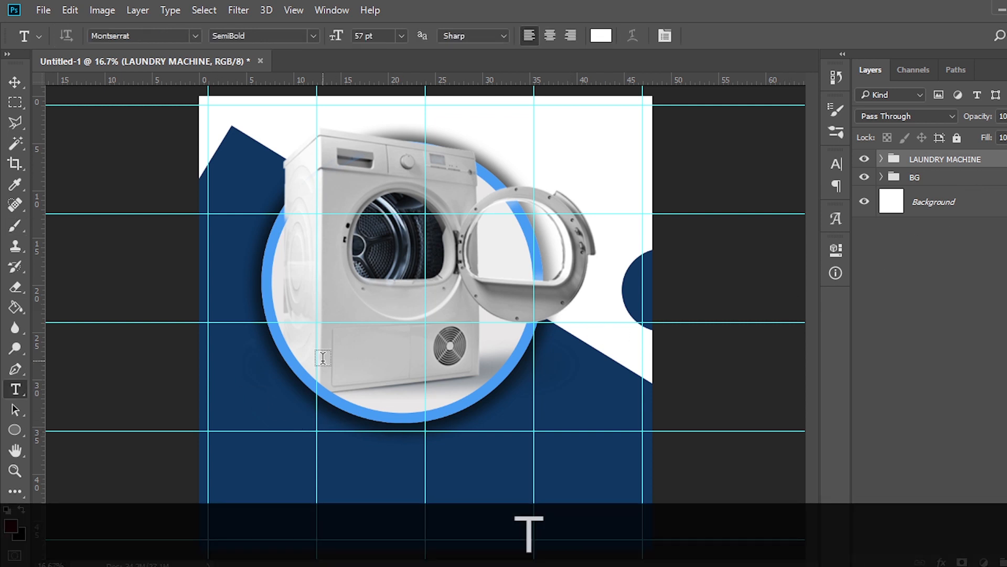
{"action": "key", "text": "v"}
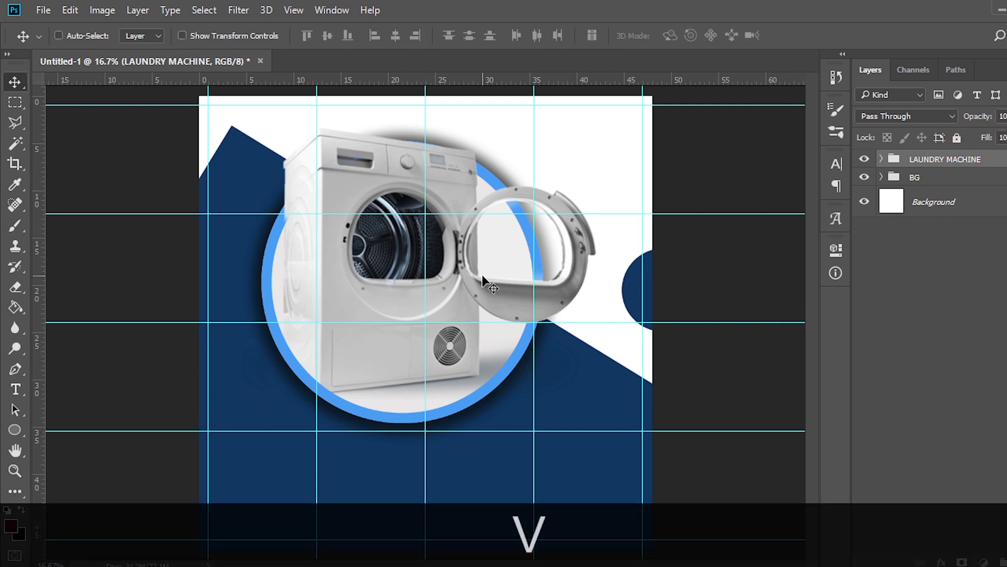
{"action": "left_click_drag", "start_coordinate": [489, 278], "coordinate": [456, 270]}
{"action": "key", "text": "ctrl+t"}
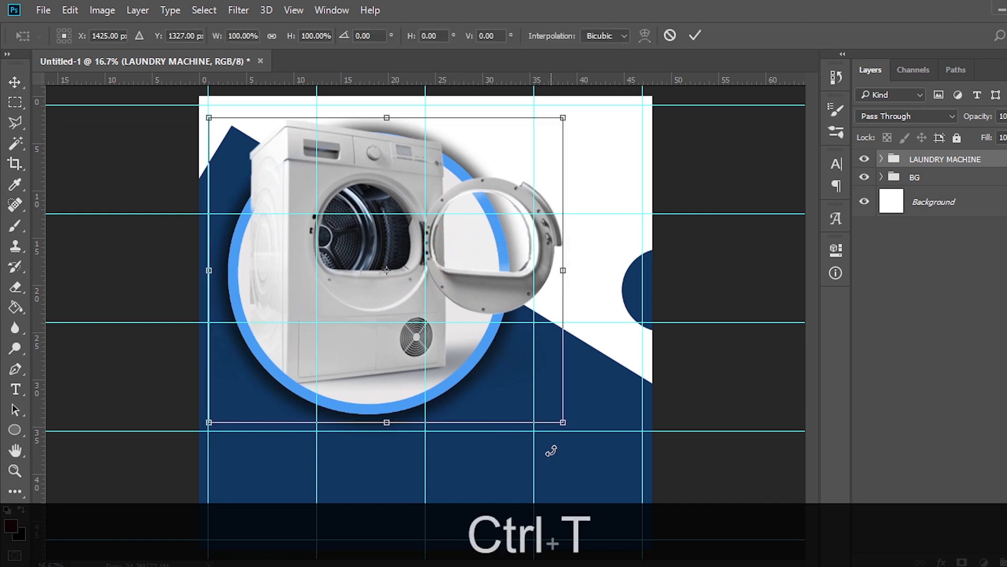
{"action": "left_click_drag", "start_coordinate": [561, 423], "coordinate": [539, 399]}
{"action": "left_click_drag", "start_coordinate": [483, 349], "coordinate": [477, 333]}
{"action": "key", "text": "Return"}
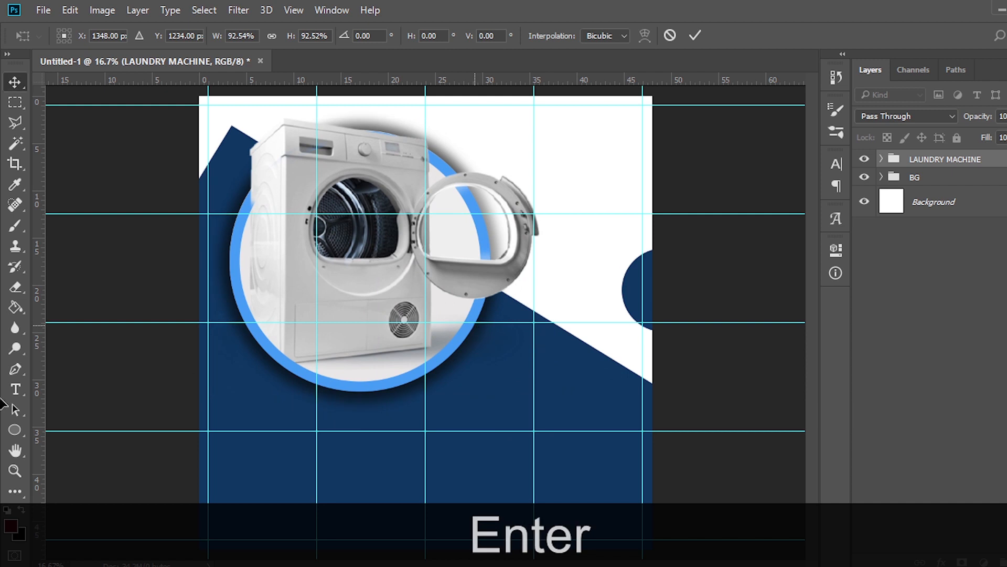
Step: Draw a white circle about 744 px in diameter and position it over the blue ring's lower-left edge
{"action": "left_click", "coordinate": [14, 430]}
{"action": "left_click_drag", "start_coordinate": [232, 351], "coordinate": [330, 481]}
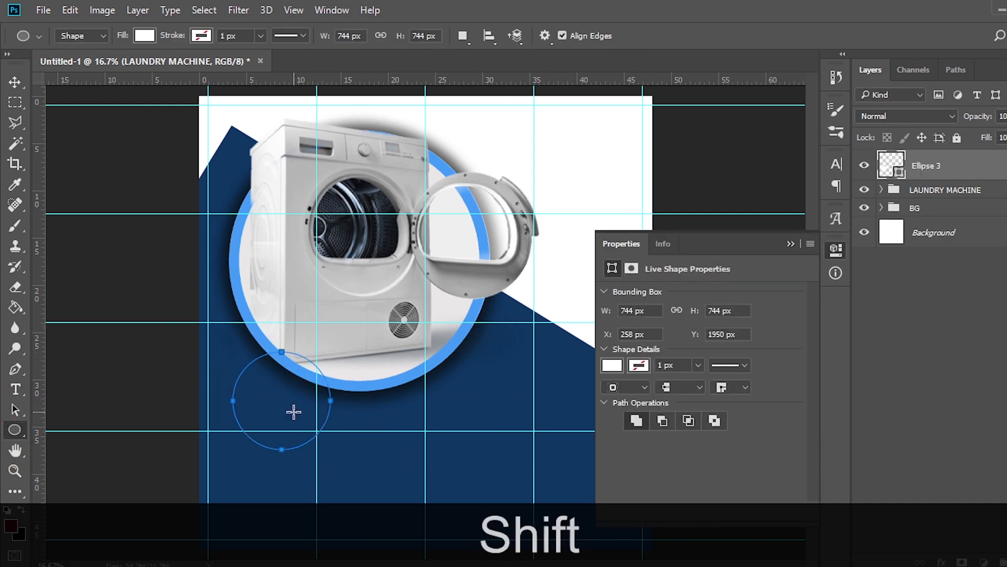
{"action": "left_click", "coordinate": [791, 244]}
{"action": "key", "text": "v"}
{"action": "left_click_drag", "start_coordinate": [276, 409], "coordinate": [275, 390]}
Step: Duplicate the small circle, remove the copy's fill and give it a 34 px stroke
{"action": "key", "text": "ctrl+j"}
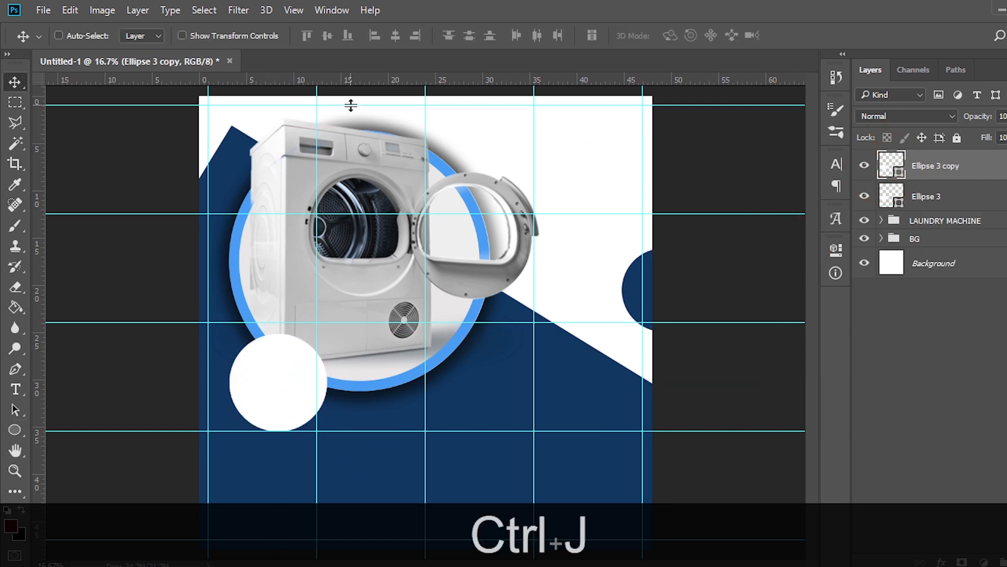
{"action": "key", "text": "u"}
{"action": "left_click", "coordinate": [150, 34]}
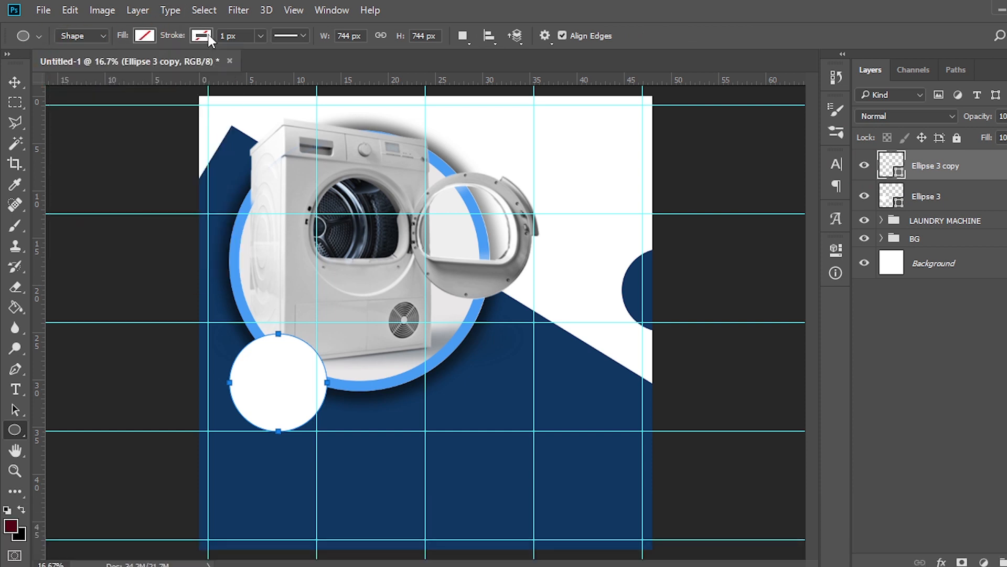
{"action": "left_click", "coordinate": [144, 35]}
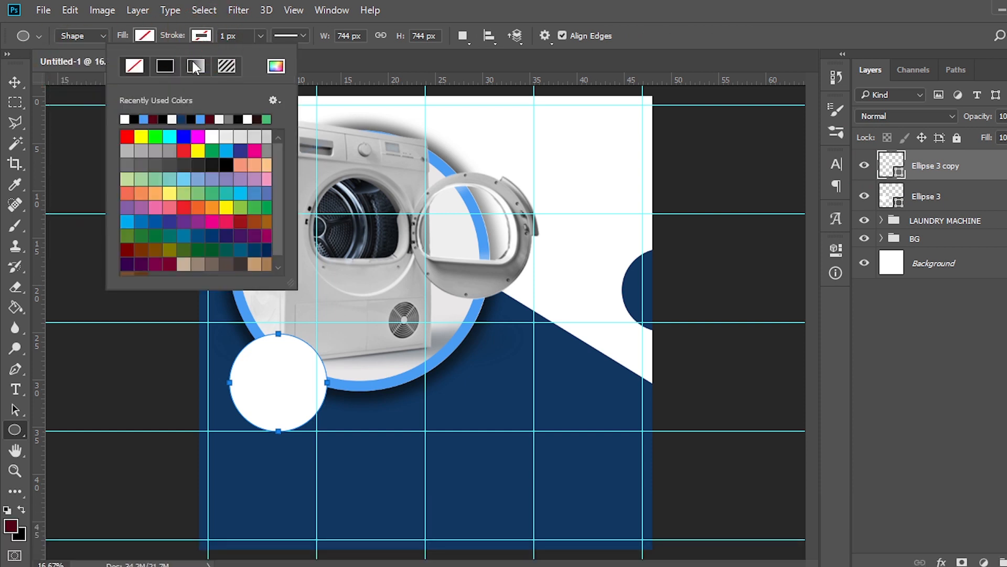
{"action": "left_click", "coordinate": [242, 40]}
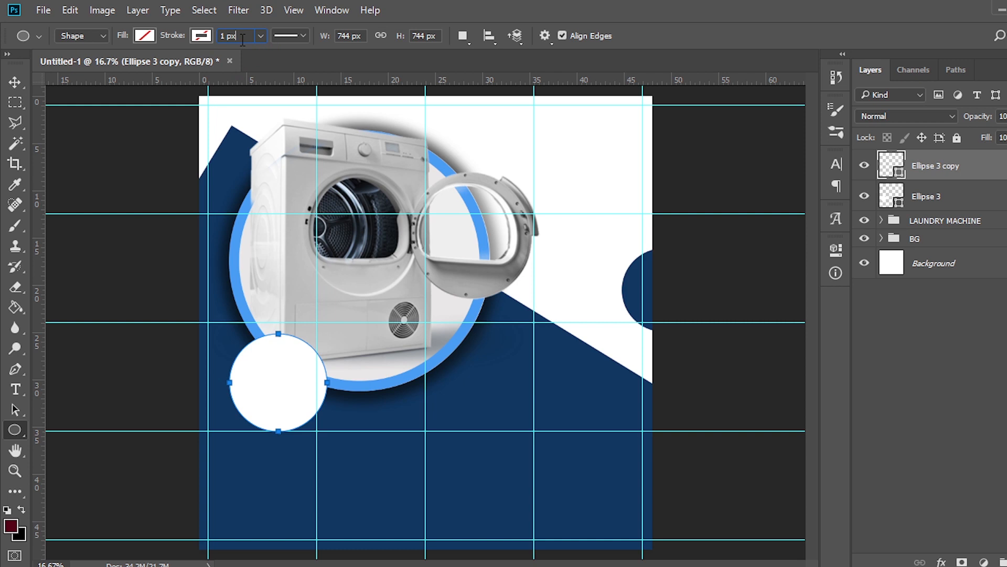
{"action": "key", "text": "Return"}
{"action": "type", "text": "34"}
{"action": "key", "text": "Return"}
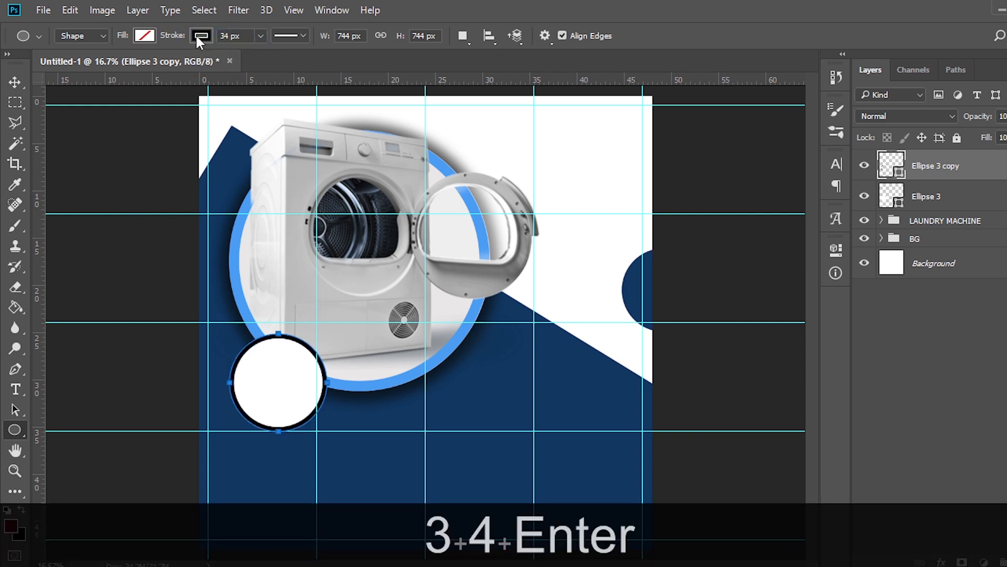
Step: Set the stroke colour of the copied circle to white, ffffff
{"action": "left_click", "coordinate": [201, 35]}
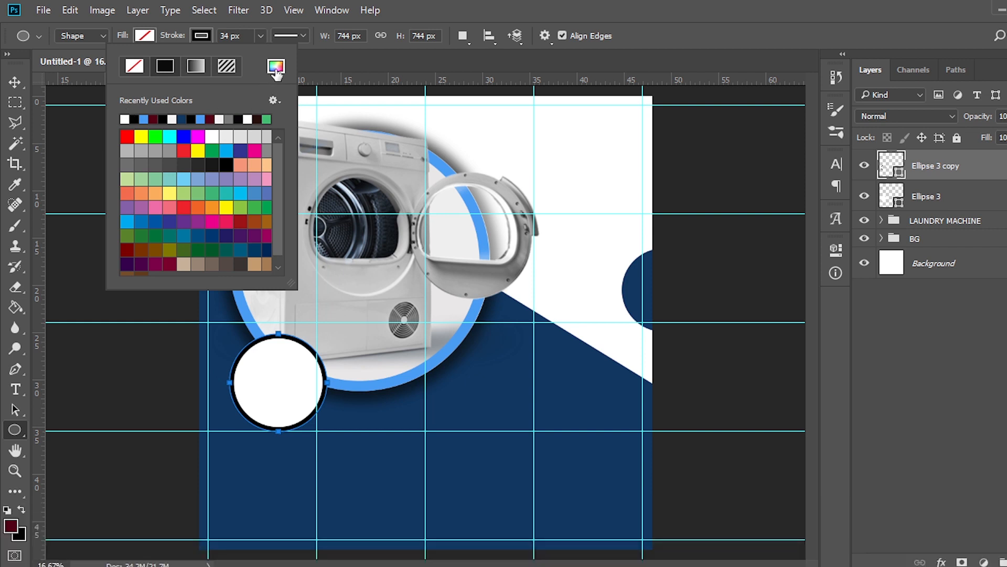
{"action": "left_click", "coordinate": [276, 65]}
{"action": "left_click", "coordinate": [683, 155]}
{"action": "left_click_drag", "start_coordinate": [682, 155], "coordinate": [634, 90]}
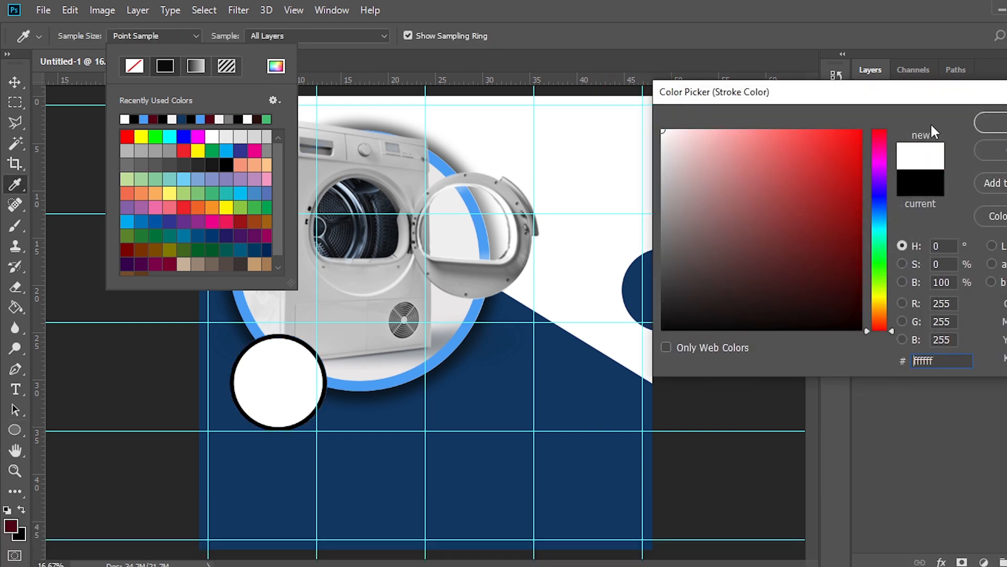
{"action": "left_click", "coordinate": [986, 120]}
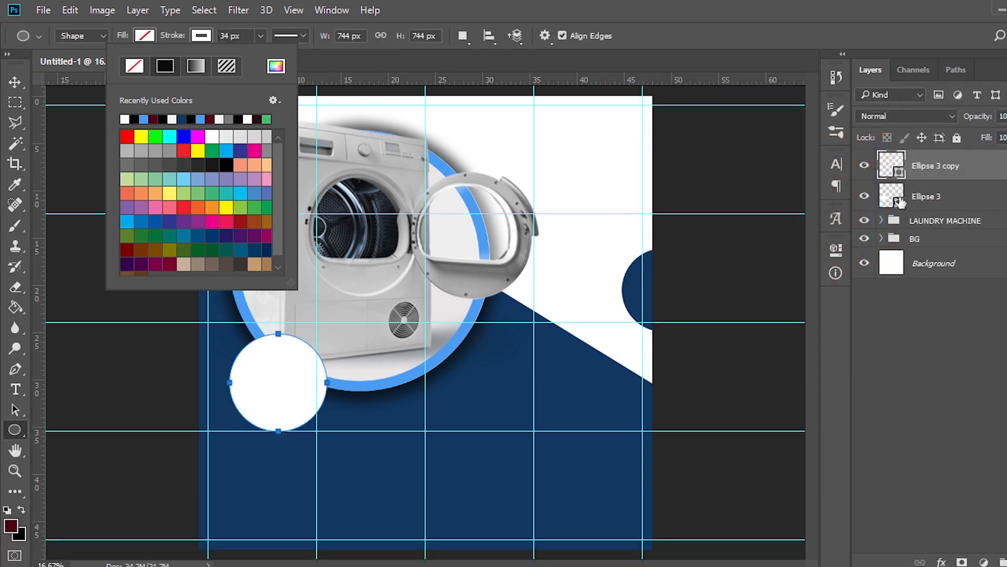
Step: Change the fill colour of the original small circle to black, 000000
{"action": "double_click", "coordinate": [898, 197]}
{"action": "left_click_drag", "start_coordinate": [685, 318], "coordinate": [611, 352]}
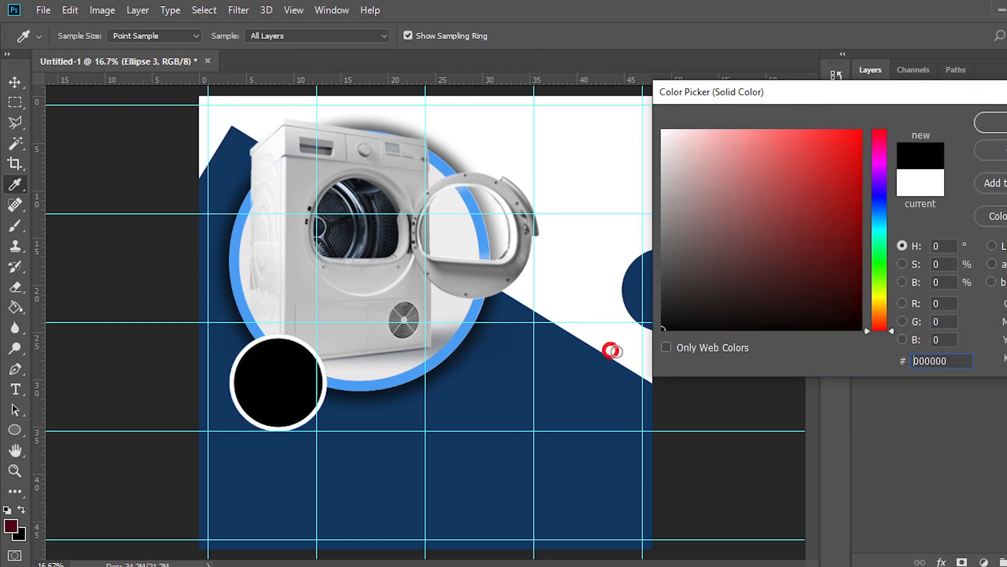
{"action": "left_click", "coordinate": [991, 126]}
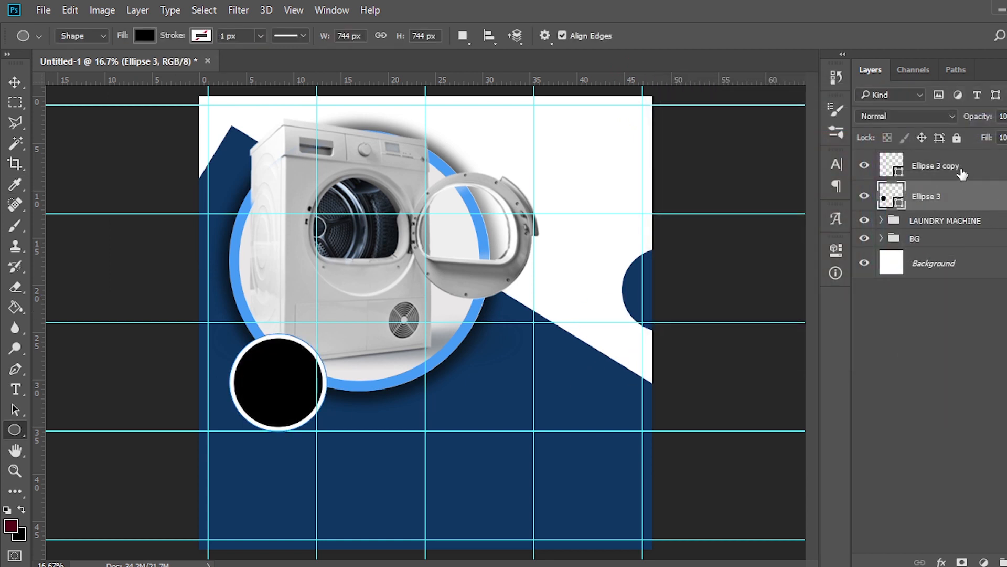
Step: Group the black circle with its white outline and name the group 1
{"action": "left_click", "coordinate": [960, 167], "text": "ctrl"}
{"action": "key", "text": "ctrl+g"}
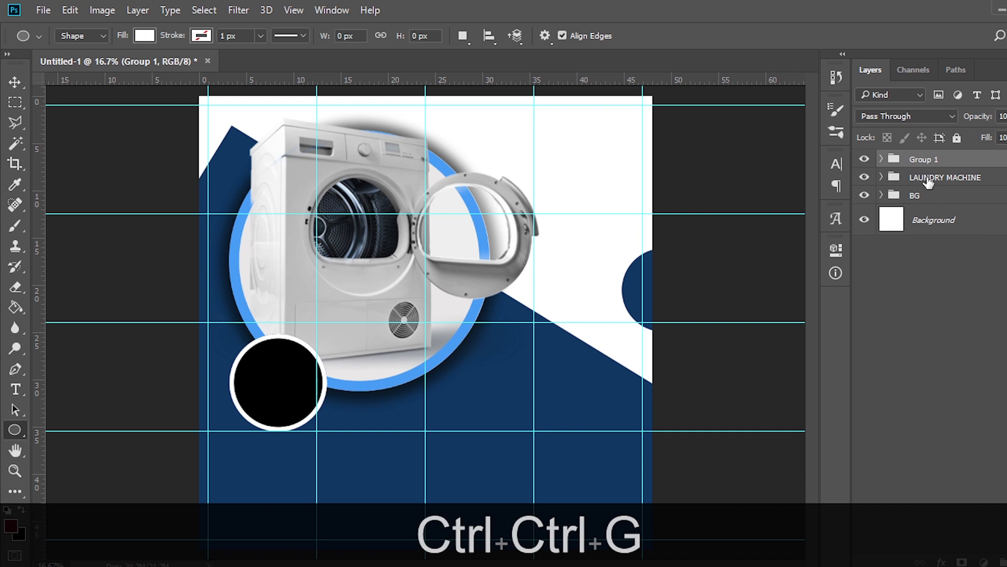
{"action": "double_click", "coordinate": [922, 160]}
{"action": "type", "text": "1"}
{"action": "key", "text": "Return"}
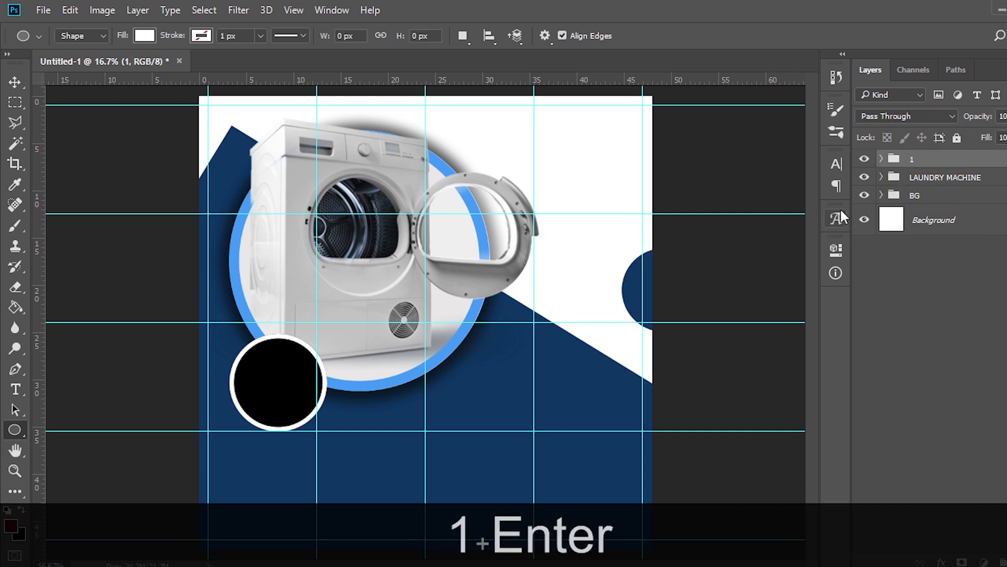
Step: Duplicate group 1 and move the original framed circle slightly up and left
{"action": "key", "text": "ctrl+j"}
{"action": "key", "text": "v"}
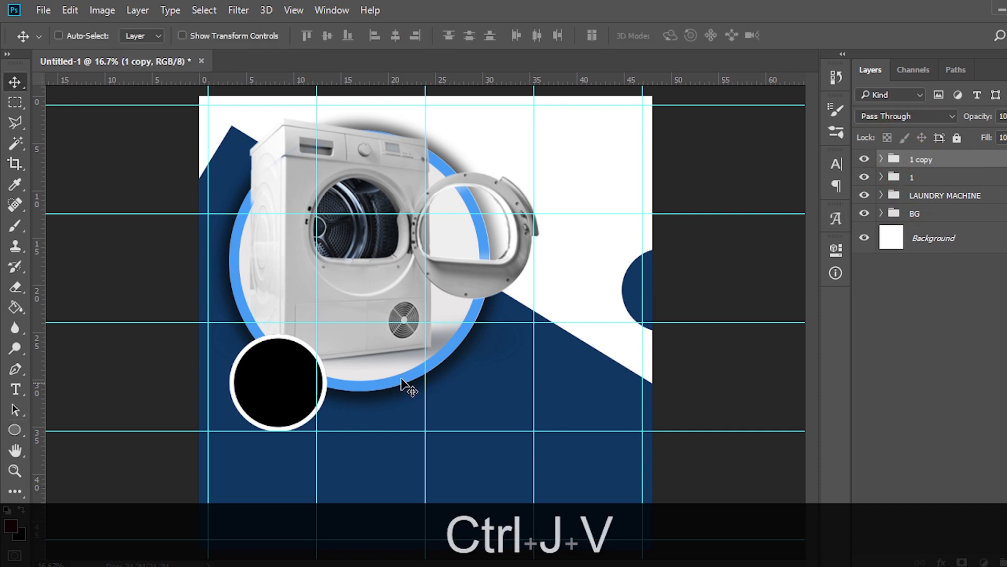
{"action": "left_click", "coordinate": [912, 179]}
{"action": "left_click_drag", "start_coordinate": [299, 371], "coordinate": [289, 348]}
Step: Place the copied framed circle to the right of the first one and enlarge it to about 112%
{"action": "left_click", "coordinate": [936, 163]}
{"action": "left_click_drag", "start_coordinate": [285, 391], "coordinate": [333, 387]}
{"action": "key", "text": "ctrl+t"}
{"action": "left_click_drag", "start_coordinate": [382, 429], "coordinate": [388, 408]}
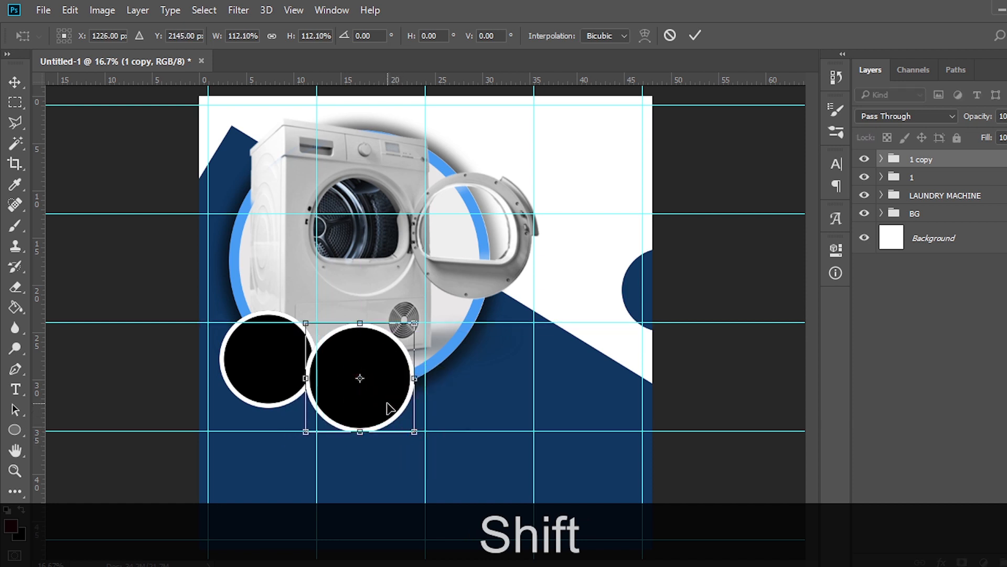
{"action": "key", "text": "Return"}
Step: Duplicate the second framed circle, scale the copy to about 108% and place it to the right, level with the first circle
{"action": "key", "text": "ctrl+j"}
{"action": "key", "text": "v"}
{"action": "left_click_drag", "start_coordinate": [352, 346], "coordinate": [479, 387]}
{"action": "key", "text": "ctrl+t"}
{"action": "left_click_drag", "start_coordinate": [506, 417], "coordinate": [517, 426]}
{"action": "left_click_drag", "start_coordinate": [490, 375], "coordinate": [492, 365]}
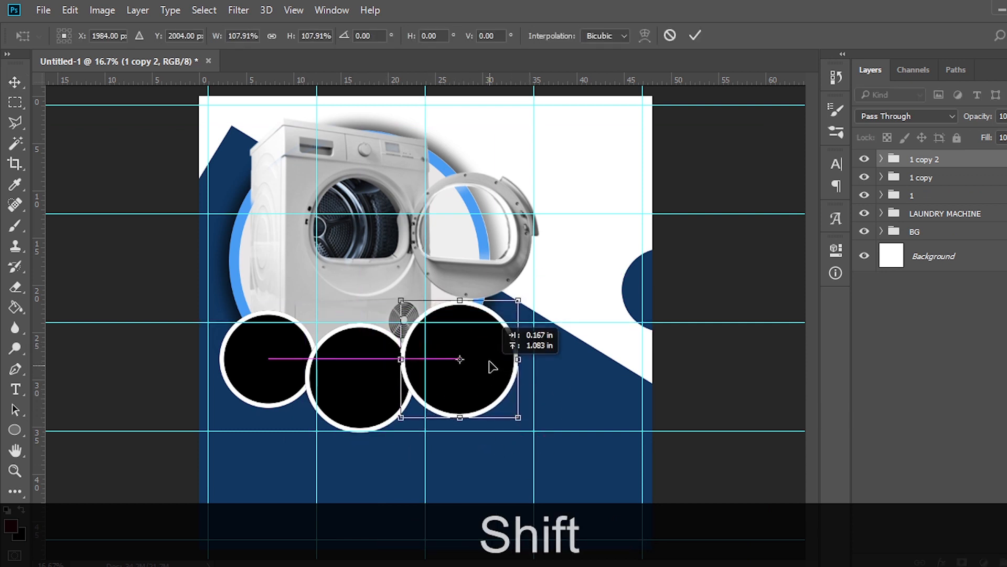
{"action": "key", "text": "Return"}
Step: Duplicate the third framed circle, place the copy to its upper right and enlarge it to about 123%
{"action": "key", "text": "ctrl+j"}
{"action": "key", "text": "v"}
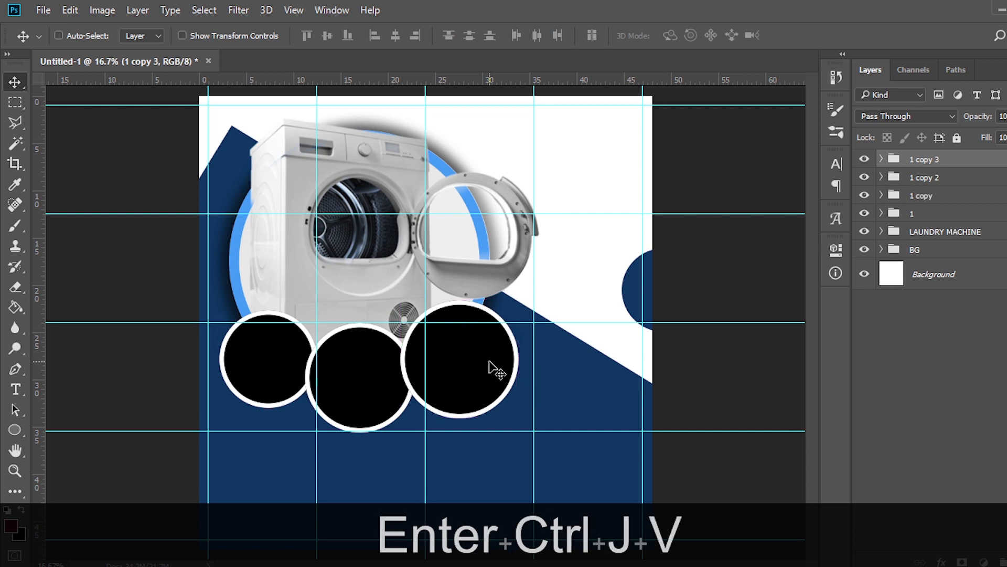
{"action": "left_click_drag", "start_coordinate": [451, 374], "coordinate": [531, 313]}
{"action": "key", "text": "ctrl+t"}
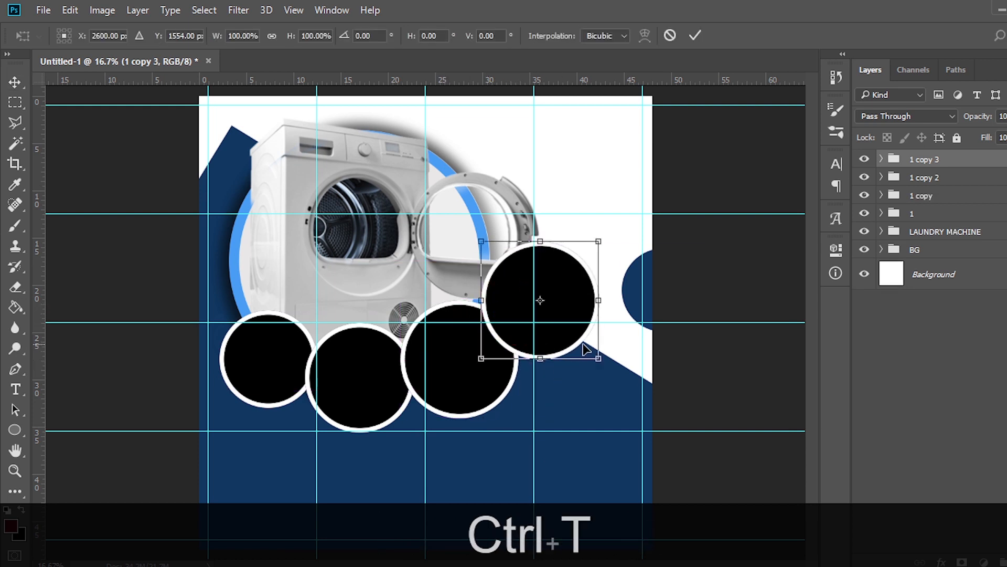
{"action": "left_click_drag", "start_coordinate": [599, 357], "coordinate": [610, 332]}
{"action": "key", "text": "shift+Left"}
{"action": "key", "text": "shift+Left"}
{"action": "key", "text": "shift+Left"}
{"action": "key", "text": "shift+Left"}
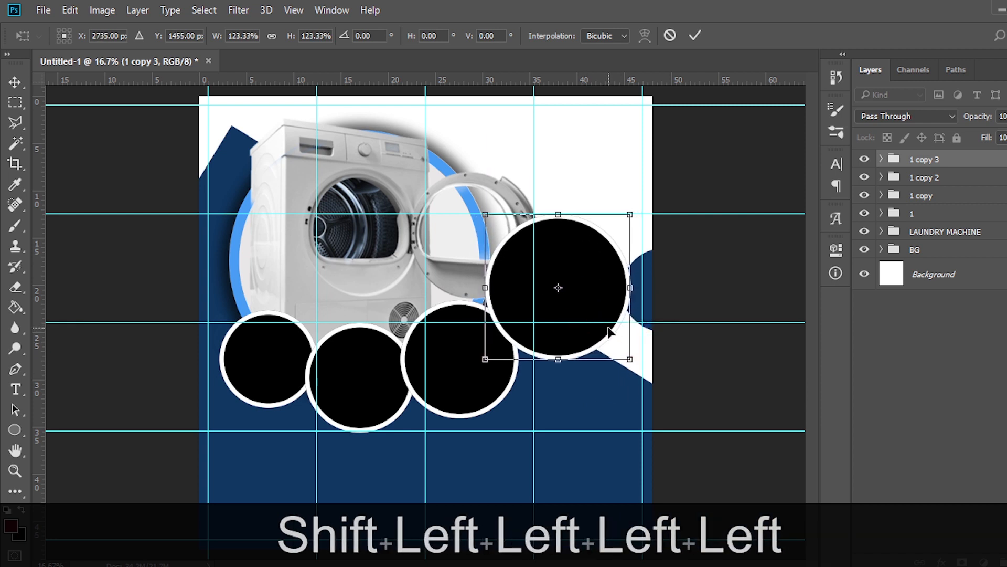
{"action": "key", "text": "Return"}
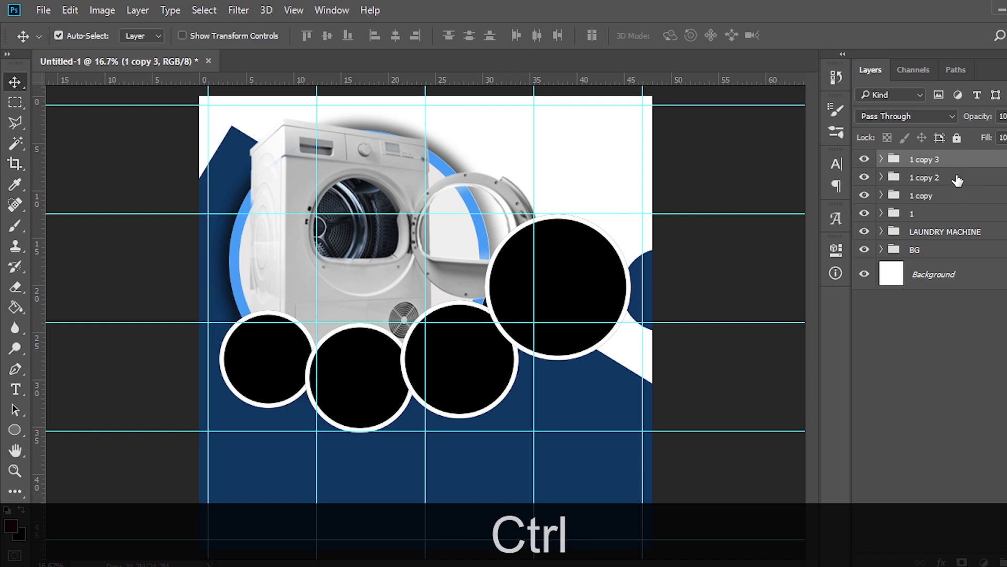
Step: Rotate all four framed circle groups together by about 4° clockwise and shift them slightly left
{"action": "left_click", "coordinate": [951, 177], "text": "ctrl"}
{"action": "left_click", "coordinate": [948, 195], "text": "ctrl"}
{"action": "left_click", "coordinate": [946, 213], "text": "ctrl"}
{"action": "key", "text": "ctrl+t"}
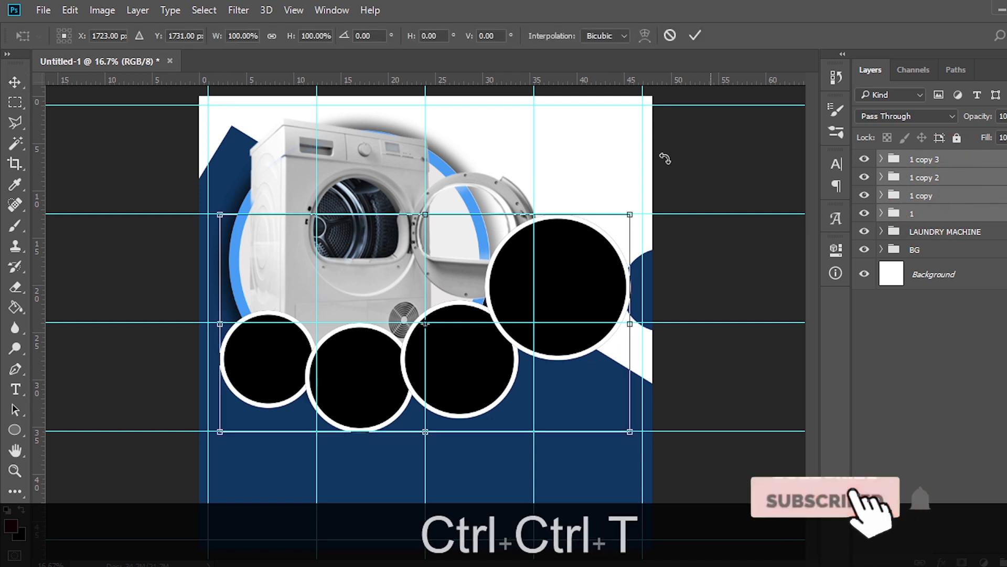
{"action": "left_click_drag", "start_coordinate": [584, 153], "coordinate": [603, 158]}
{"action": "left_click_drag", "start_coordinate": [490, 382], "coordinate": [486, 382]}
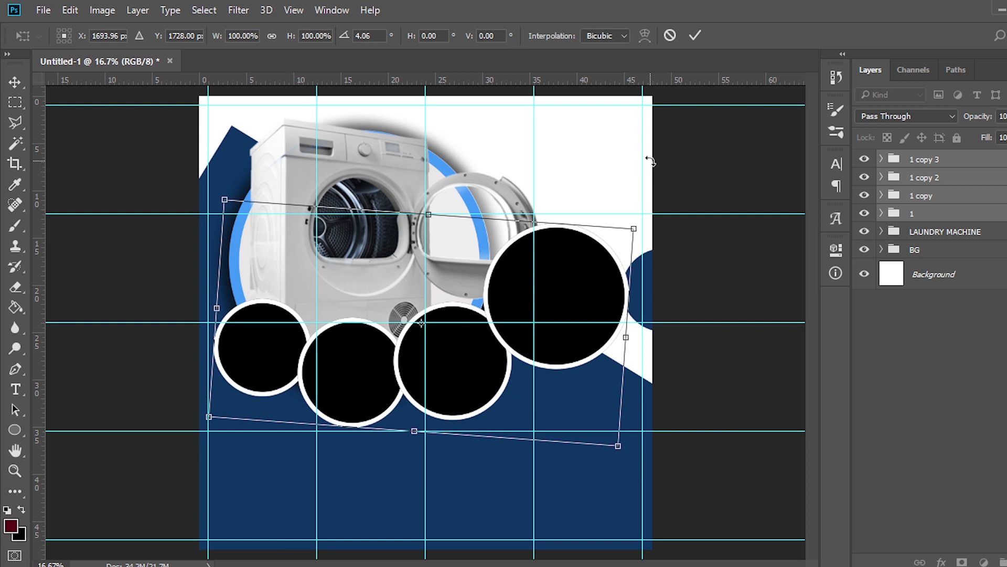
{"action": "key", "text": "Return"}
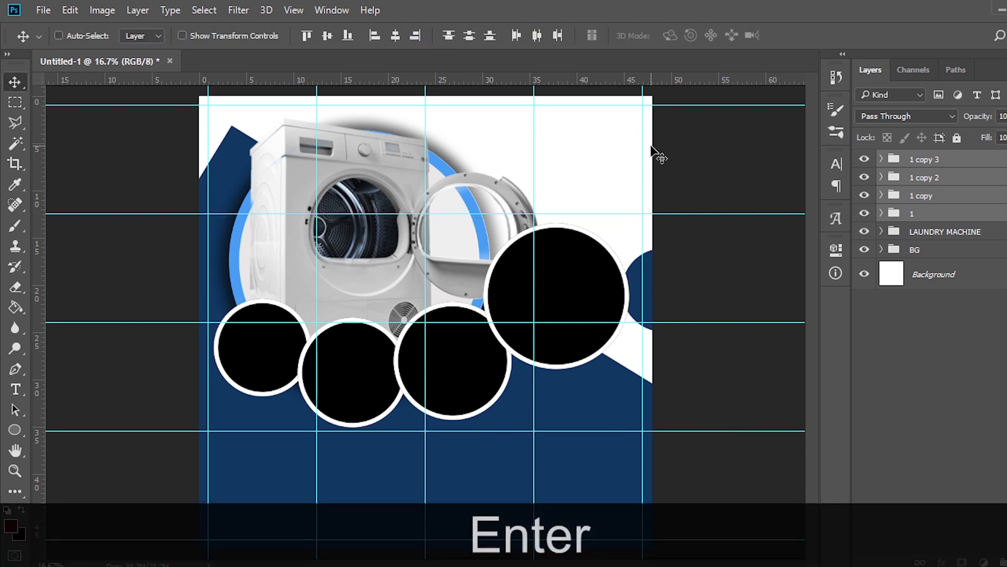
Step: Group the four framed circle groups and name the new group PHOTOS
{"action": "key", "text": "ctrl+g"}
{"action": "double_click", "coordinate": [915, 162]}
{"action": "key", "text": "Caps_Lock"}
{"action": "key", "text": "Caps_Lock"}
{"action": "type", "text": "PHOTO"}
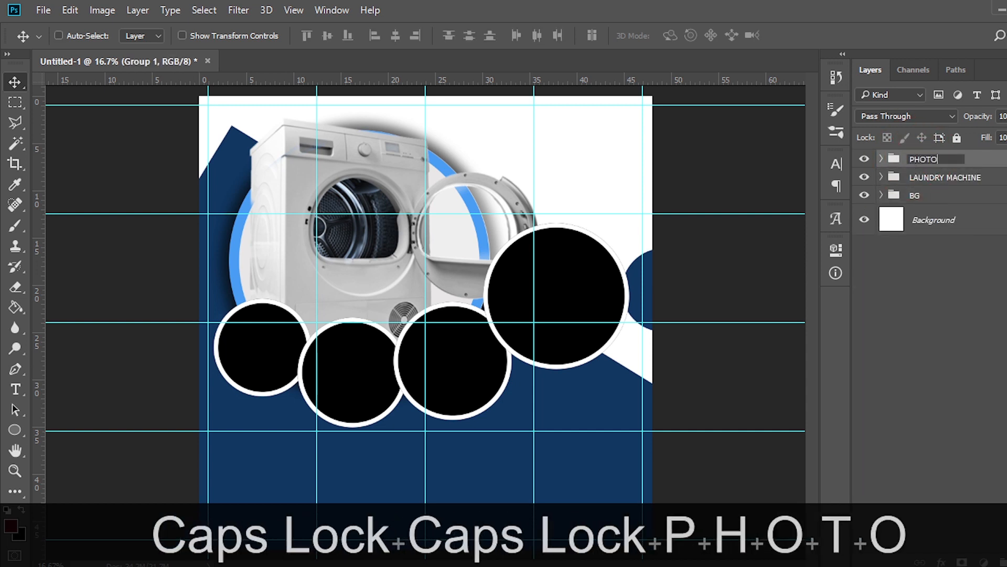
{"action": "type", "text": "S"}
{"action": "key", "text": "Return"}
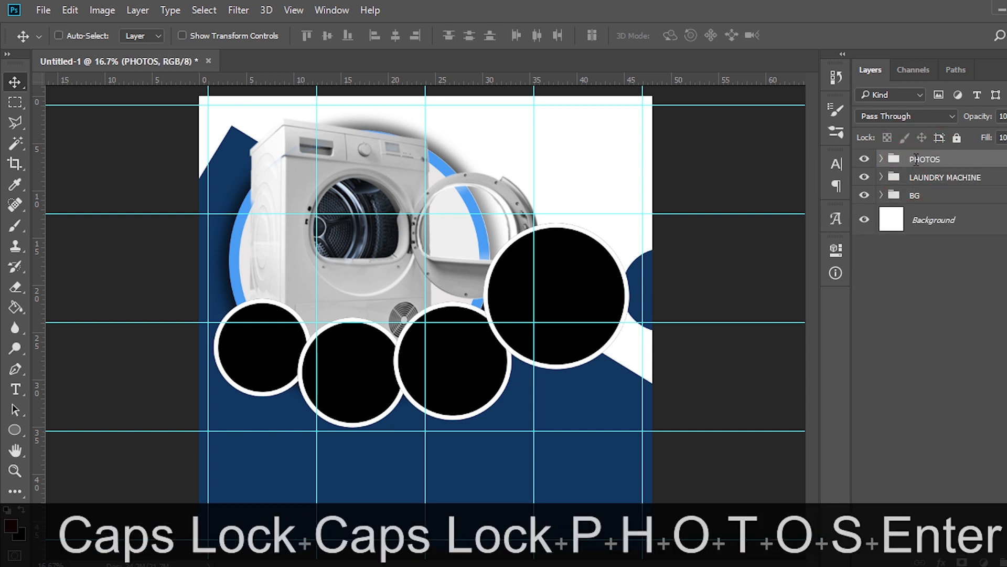
Step: Rename the three copied circle groups inside PHOTOS as 2, 3 and 4, numbering upward from group 1
{"action": "left_click", "coordinate": [882, 159]}
{"action": "double_click", "coordinate": [925, 215]}
{"action": "type", "text": "2"}
{"action": "key", "text": "Return"}
{"action": "double_click", "coordinate": [942, 195]}
{"action": "type", "text": "3"}
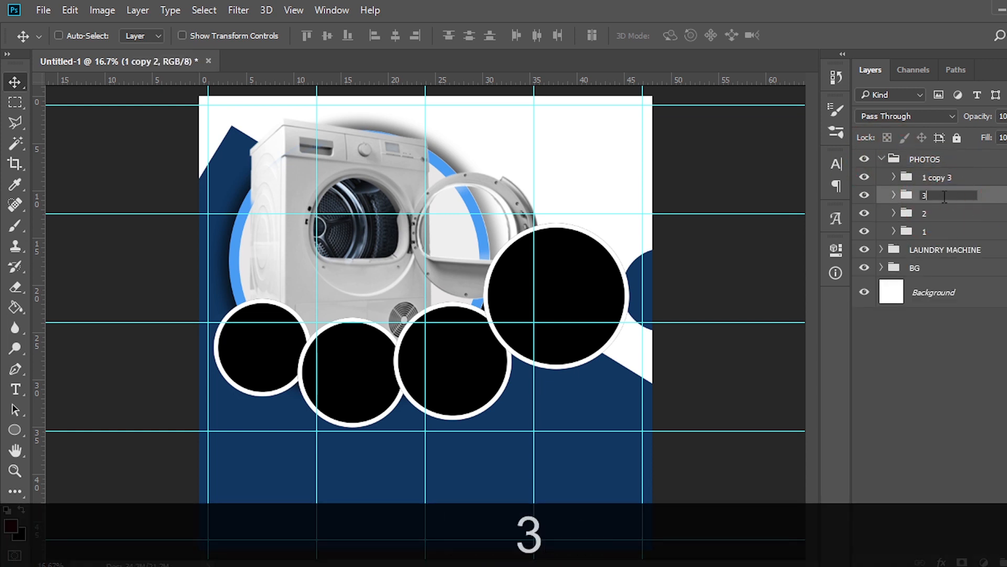
{"action": "key", "text": "Return"}
{"action": "double_click", "coordinate": [939, 178]}
{"action": "type", "text": "4"}
{"action": "key", "text": "Return"}
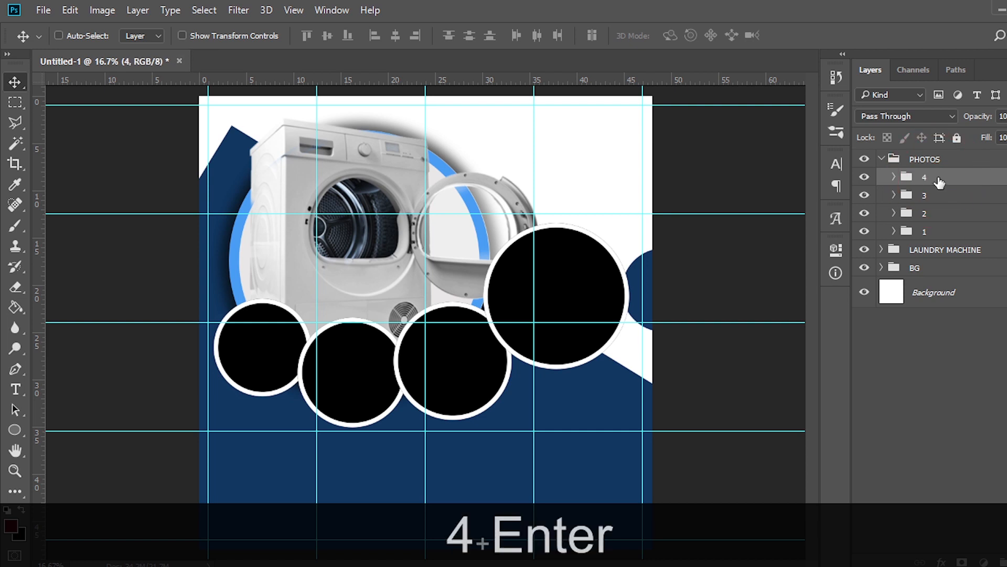
Step: Place 1.jpg from the DONE folder above the black circle in group 1, fit it over the circle and clip it
{"action": "left_click", "coordinate": [894, 231]}
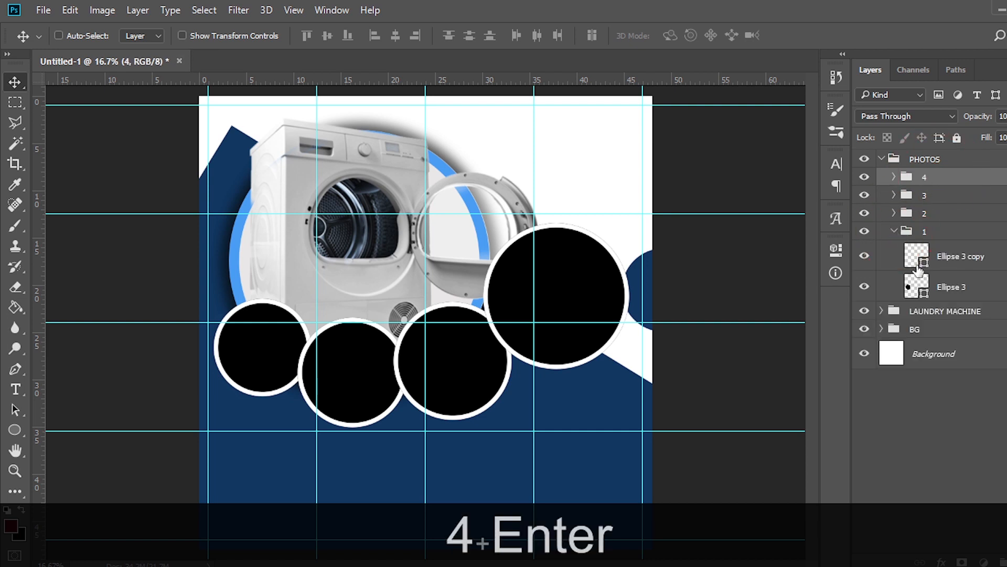
{"action": "left_click", "coordinate": [942, 288]}
{"action": "key", "text": "alt+Tab"}
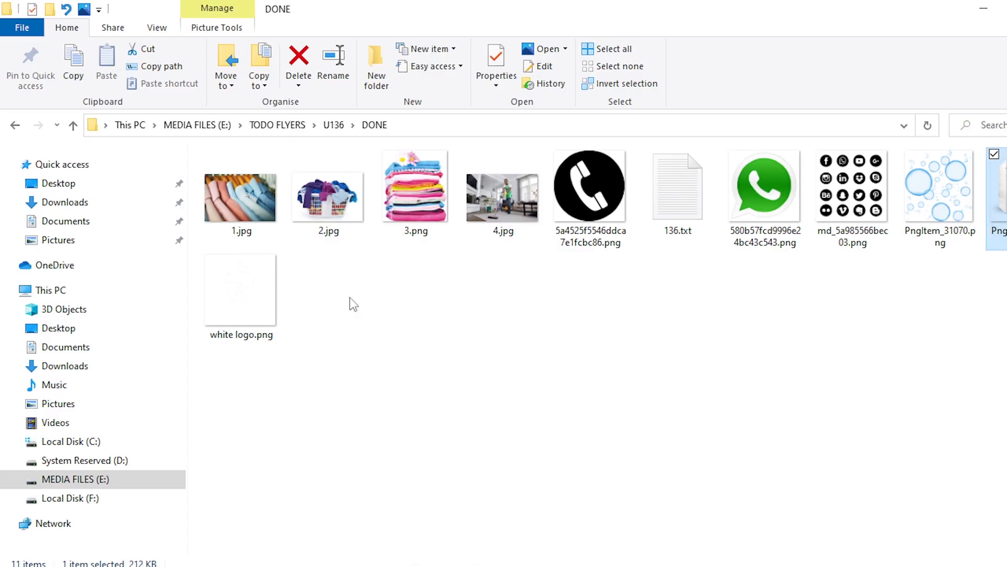
{"action": "left_click_drag", "start_coordinate": [243, 203], "coordinate": [324, 386]}
{"action": "left_click_drag", "start_coordinate": [316, 330], "coordinate": [297, 376]}
{"action": "left_click_drag", "start_coordinate": [323, 313], "coordinate": [332, 299]}
{"action": "key", "text": "Return"}
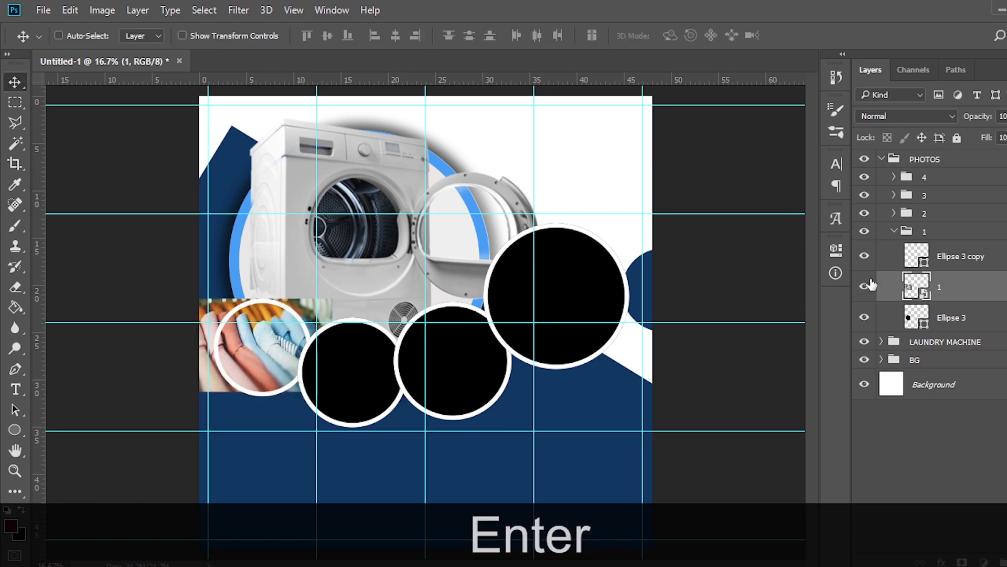
{"action": "right_click", "coordinate": [985, 307]}
{"action": "left_click", "coordinate": [731, 414]}
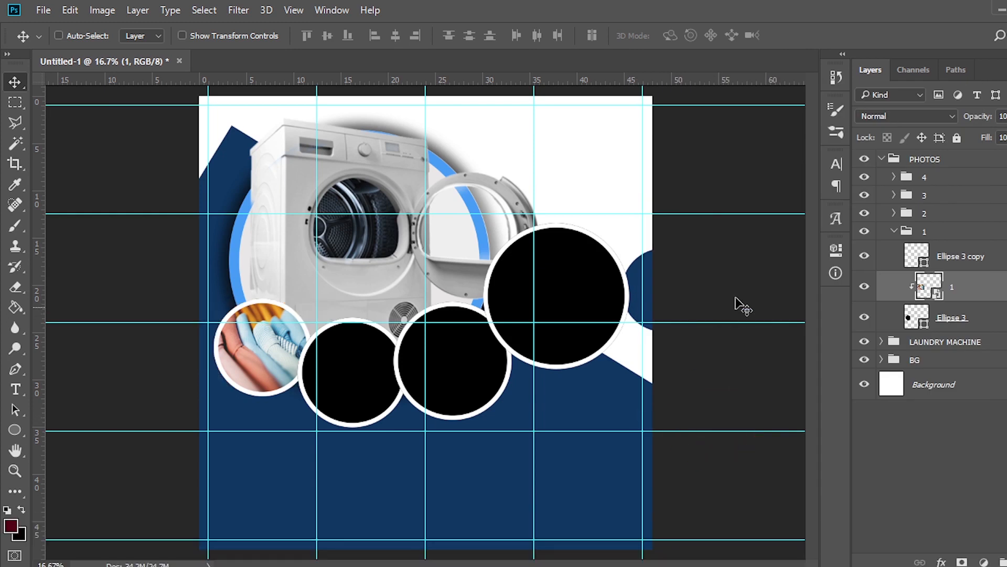
Step: Place 2.jpg above the black circle in group 2, scale it to about 259% over the circle and clip it
{"action": "left_click", "coordinate": [894, 231]}
{"action": "left_click", "coordinate": [893, 213]}
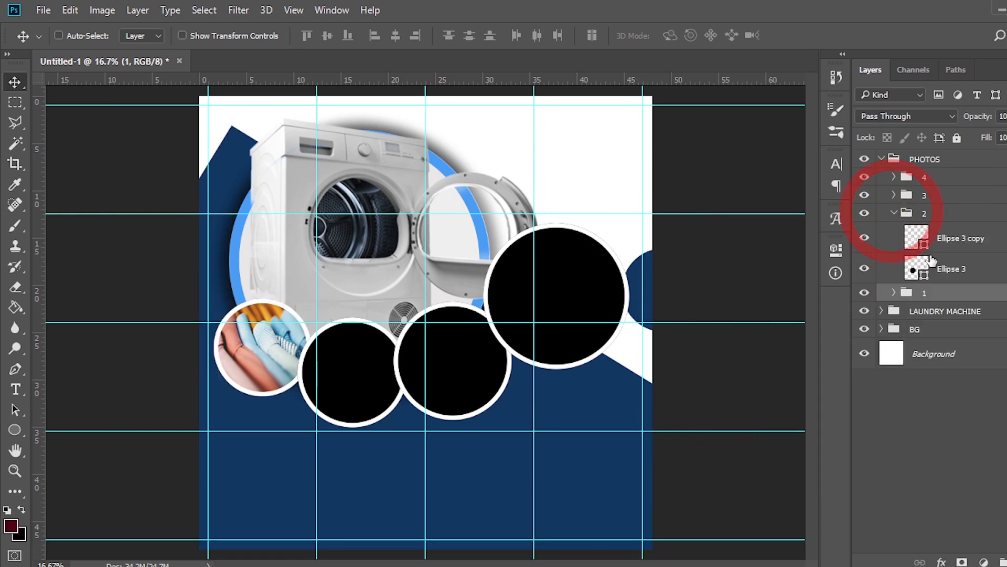
{"action": "left_click", "coordinate": [916, 270]}
{"action": "key", "text": "alt+Tab"}
{"action": "left_click_drag", "start_coordinate": [333, 239], "coordinate": [375, 362]}
{"action": "left_click_drag", "start_coordinate": [390, 395], "coordinate": [436, 426]}
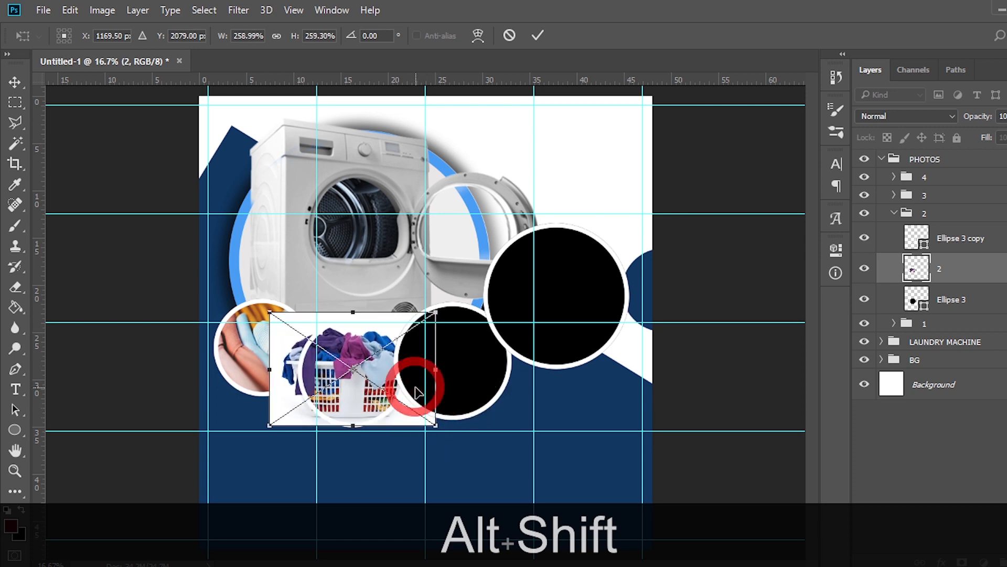
{"action": "key", "text": "Return"}
{"action": "right_click", "coordinate": [978, 268]}
{"action": "left_click", "coordinate": [702, 414]}
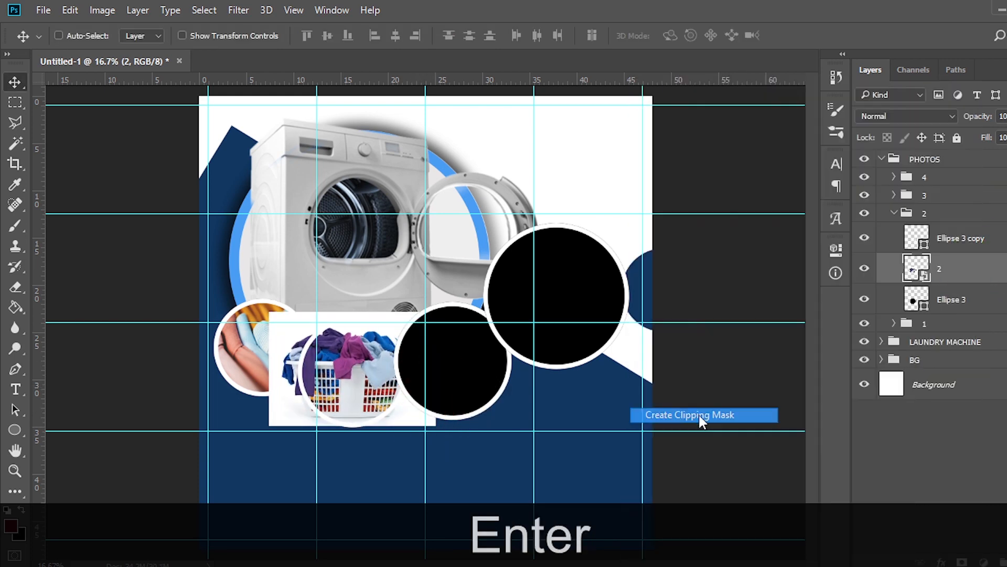
Step: Place 3.png from the DONE folder above the black circle in group 3 and enlarge it to cover the third circle
{"action": "left_click", "coordinate": [893, 213]}
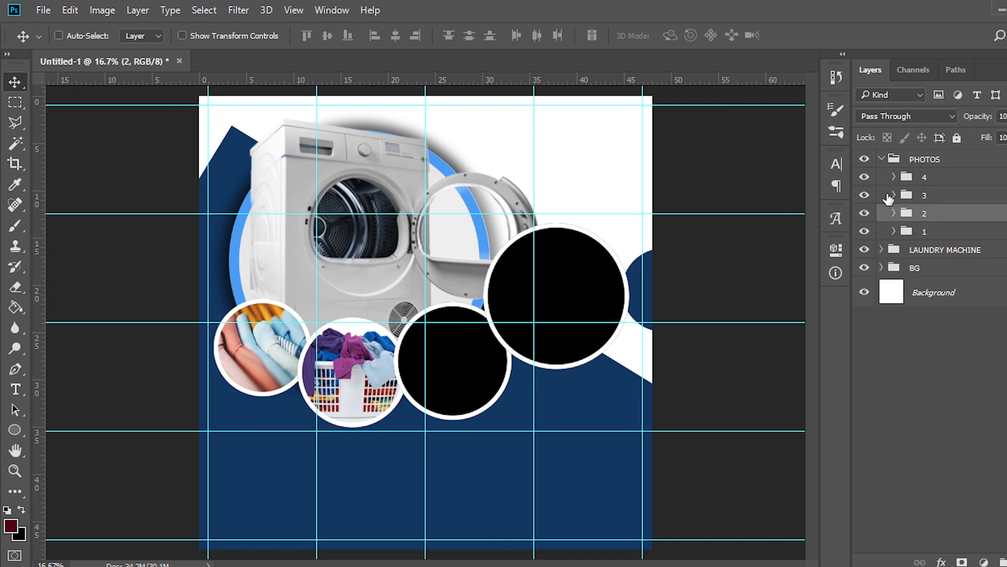
{"action": "left_click", "coordinate": [894, 195]}
{"action": "left_click", "coordinate": [948, 252]}
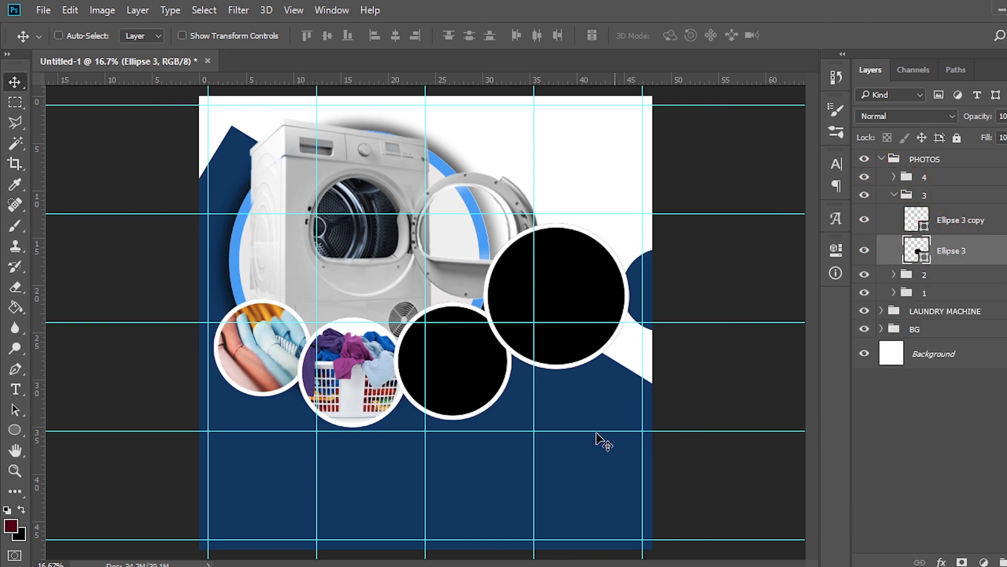
{"action": "key", "text": "alt+Tab"}
{"action": "left_click_drag", "start_coordinate": [434, 215], "coordinate": [452, 362]}
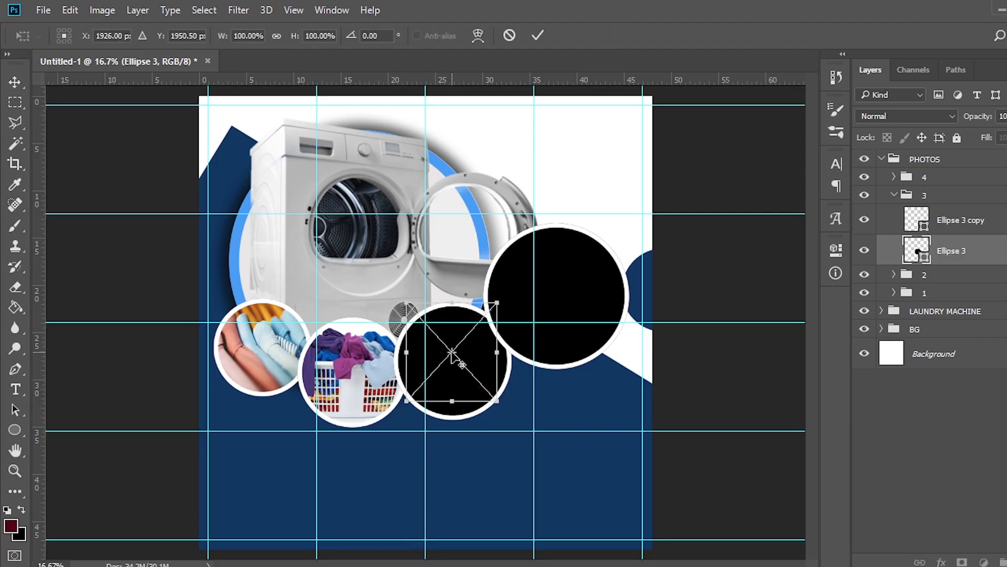
{"action": "left_click_drag", "start_coordinate": [491, 401], "coordinate": [511, 415]}
{"action": "left_click_drag", "start_coordinate": [492, 371], "coordinate": [497, 372]}
{"action": "key", "text": "Return"}
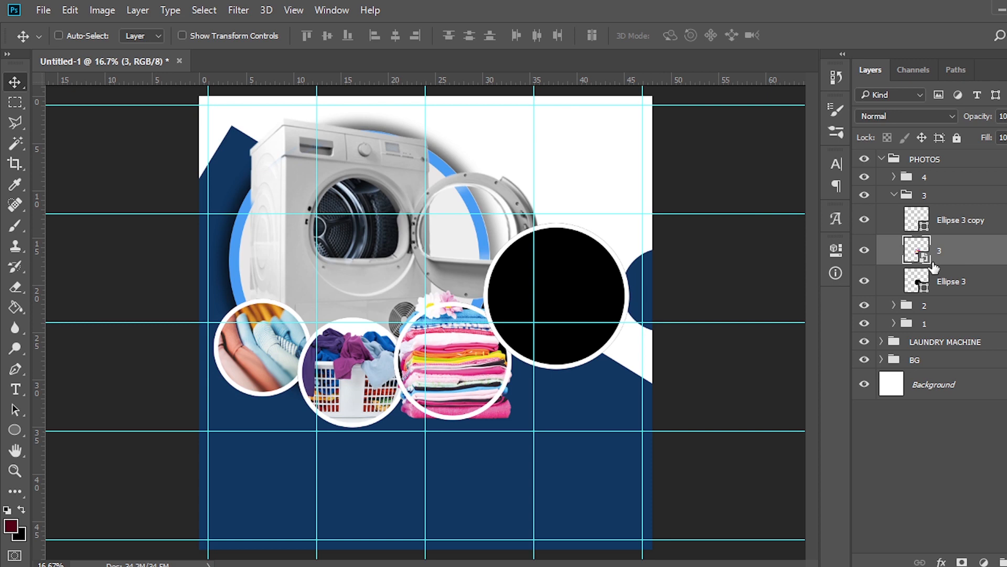
Step: Recolor the filled circle behind the folded-towels photo in group 3 to white (ffffff)
{"action": "double_click", "coordinate": [917, 281]}
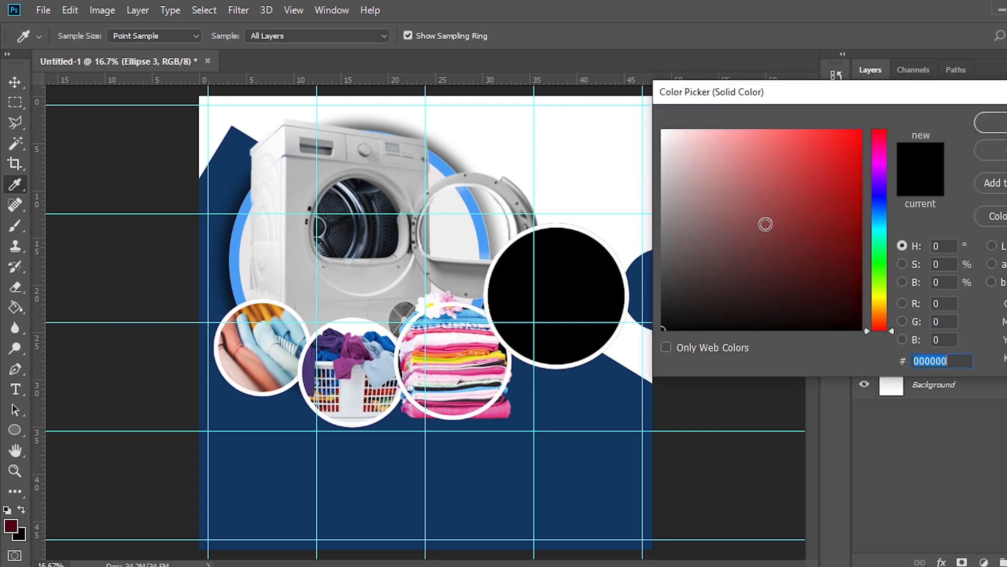
{"action": "left_click", "coordinate": [623, 101]}
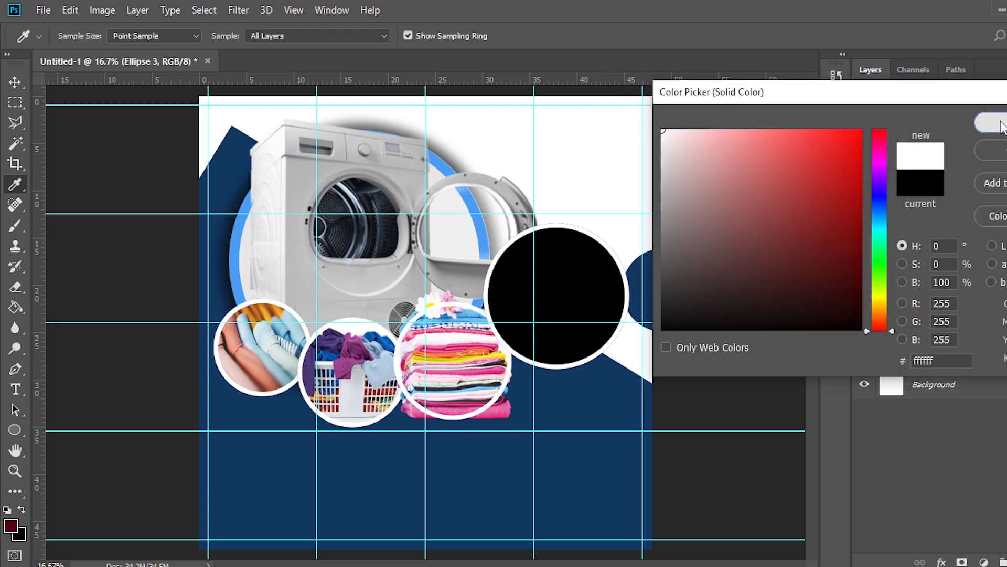
{"action": "left_click", "coordinate": [994, 122]}
Step: Load the outline of the folded-towels photo as a selection and add a layer mask to the photo from it
{"action": "left_click", "coordinate": [953, 242]}
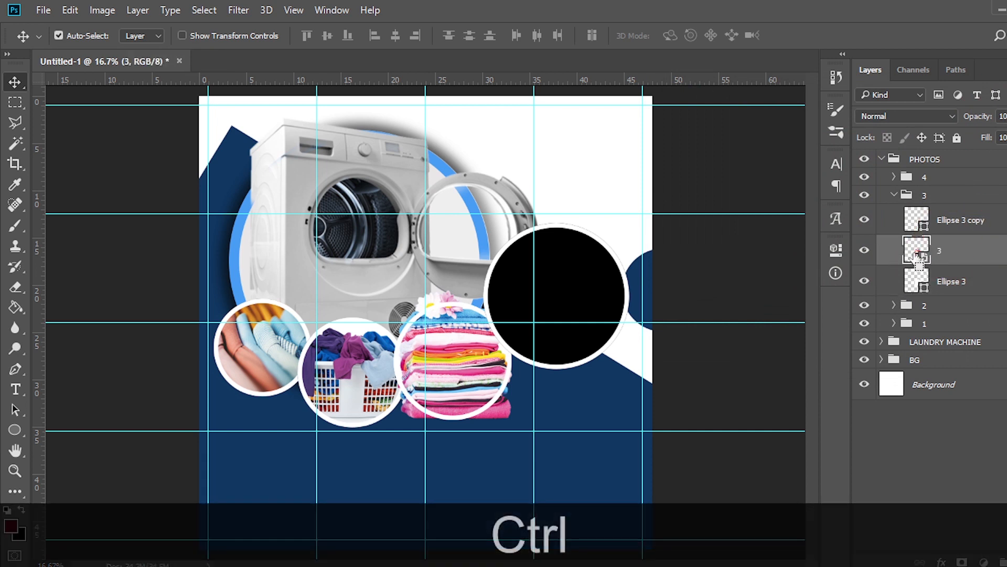
{"action": "left_click", "coordinate": [918, 251], "text": "ctrl"}
{"action": "key", "text": "ctrl+equal"}
{"action": "key", "text": "ctrl+equal"}
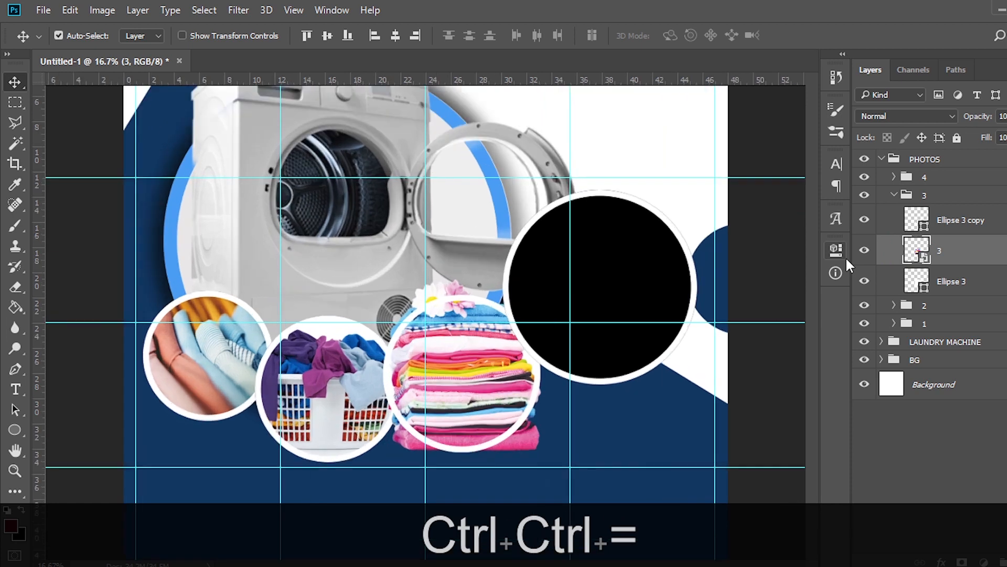
{"action": "scroll", "coordinate": [497, 313], "scroll_direction": "down", "scroll_amount": 5}
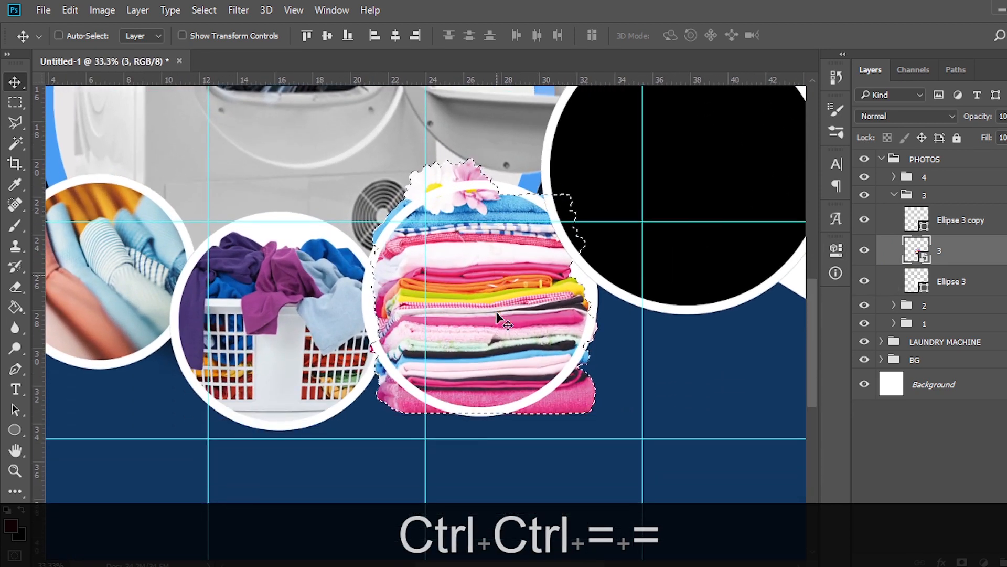
{"action": "key", "text": "b"}
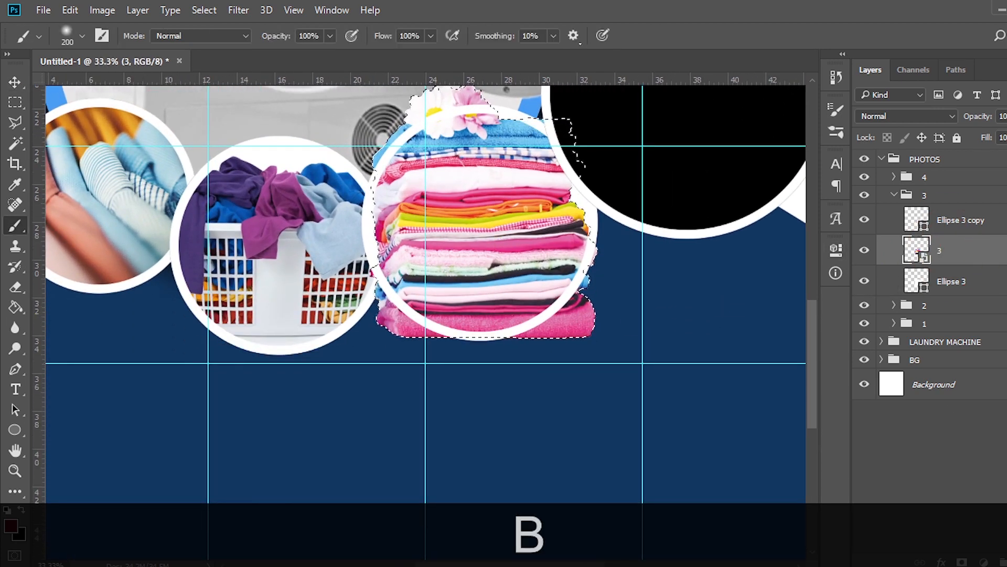
{"action": "left_click", "coordinate": [958, 560]}
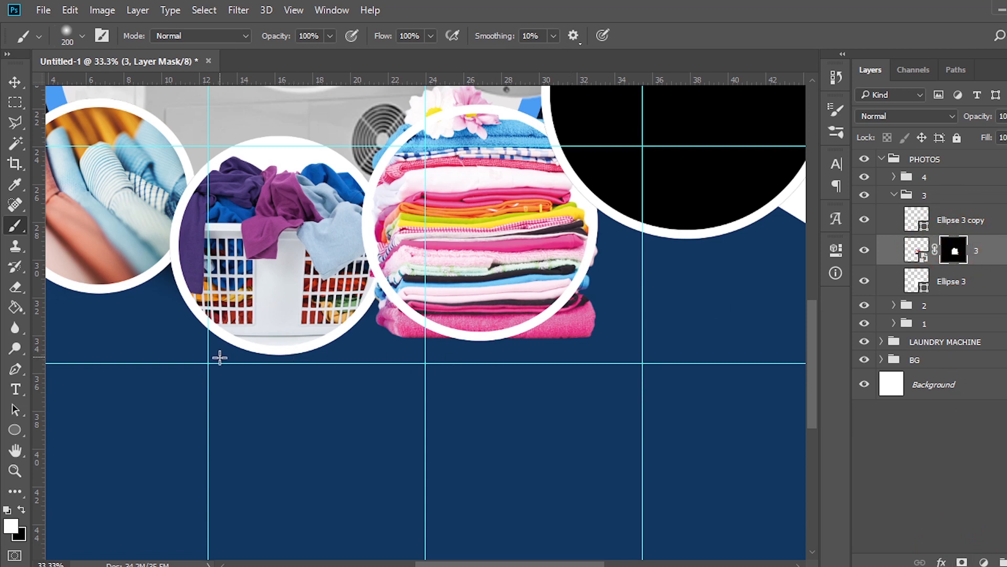
Step: Set the foreground color to 000000, paint out the towels outside the ring's lower left on the photo's mask, and reduce the brush to 90
{"action": "key", "text": "b"}
{"action": "key", "text": "Caps_Lock"}
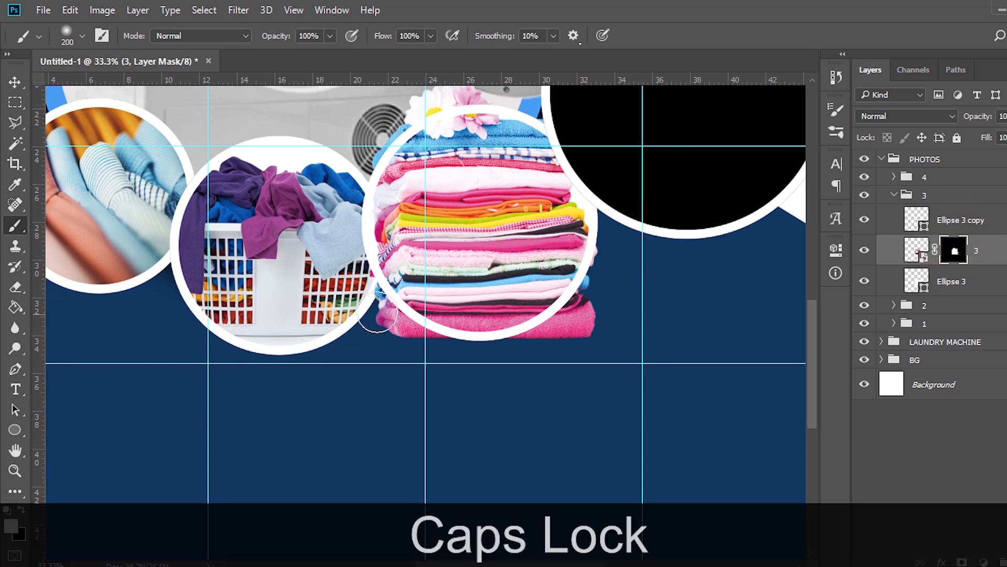
{"action": "left_click", "coordinate": [395, 331]}
{"action": "left_click", "coordinate": [11, 525]}
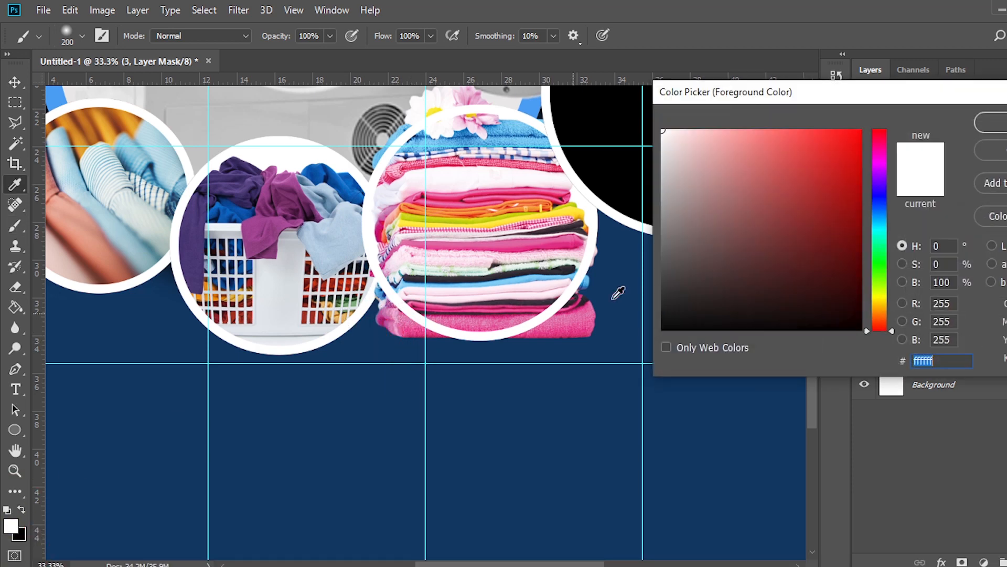
{"action": "type", "text": "000000"}
{"action": "key", "text": "Return"}
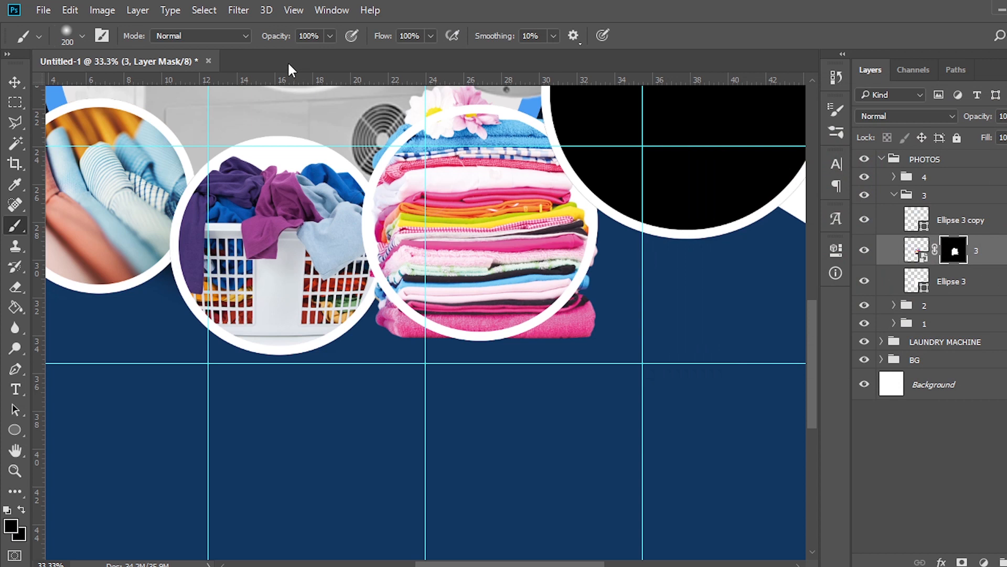
{"action": "mouse_move", "coordinate": [393, 332]}
{"action": "left_mouse_down"}
{"action": "mouse_move", "coordinate": [364, 310]}
{"action": "mouse_move", "coordinate": [378, 309]}
{"action": "mouse_move", "coordinate": [409, 344]}
{"action": "left_mouse_up"}
{"action": "key", "text": "bracketleft"}
{"action": "key", "text": "bracketleft"}
{"action": "key", "text": "bracketleft"}
{"action": "key", "text": "bracketleft"}
{"action": "key", "text": "bracketleft"}
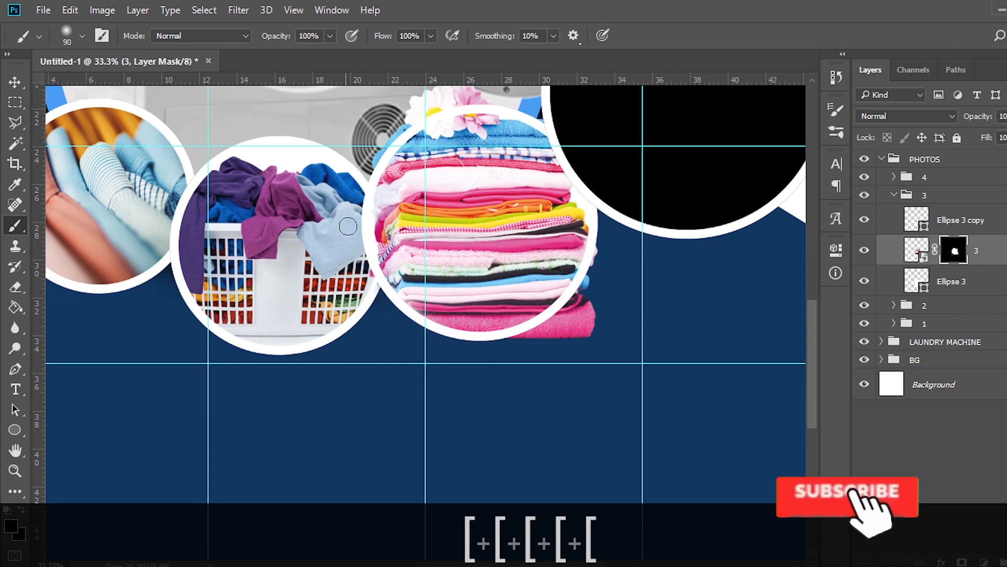
Step: Load the towels photo's outline as a selection and add a layer mask from it to the Ellipse 3 copy ring in group 3
{"action": "scroll", "coordinate": [490, 134], "scroll_direction": "up", "scroll_amount": 3}
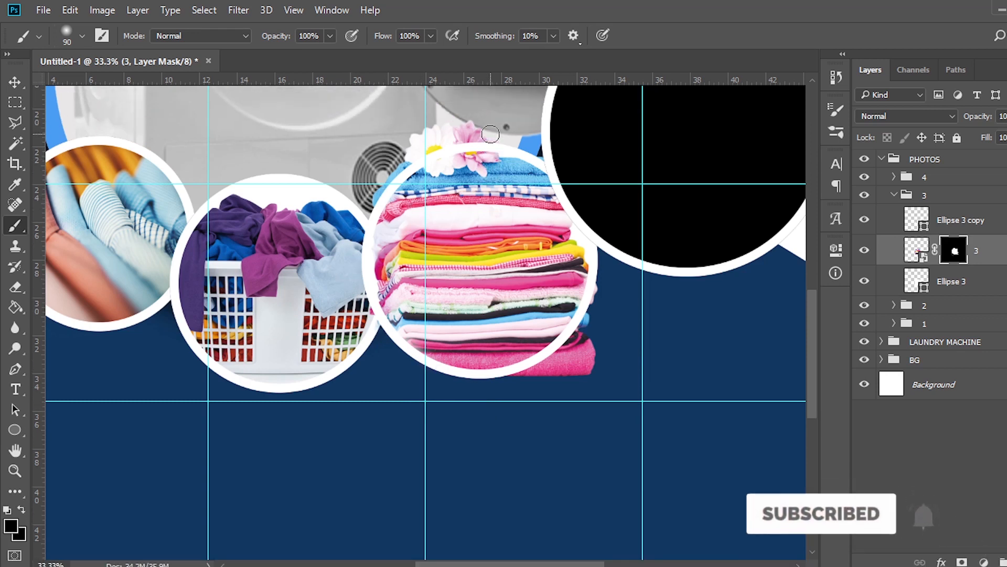
{"action": "key", "text": "ctrl"}
{"action": "key", "text": "ctrl"}
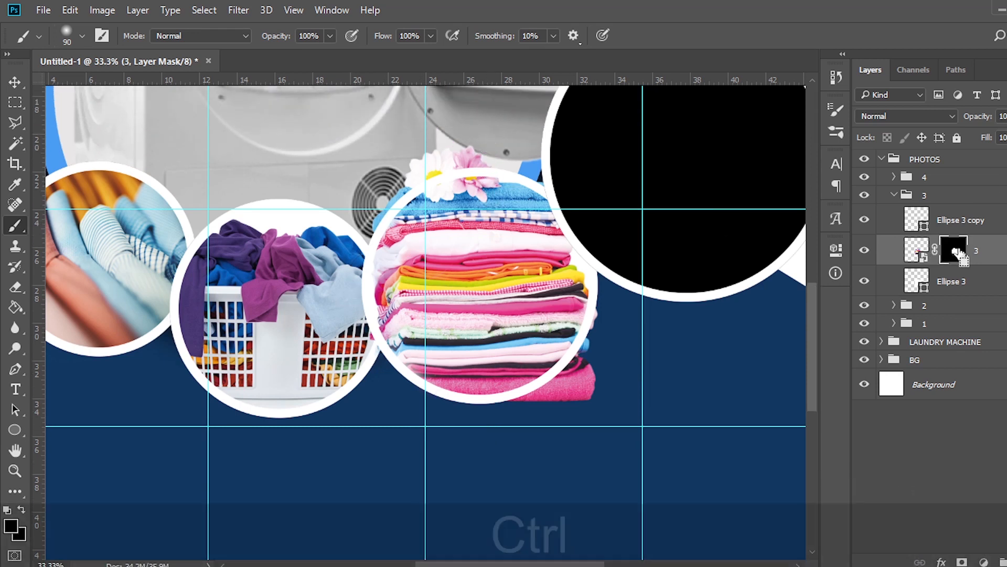
{"action": "left_click", "coordinate": [917, 254], "text": "ctrl"}
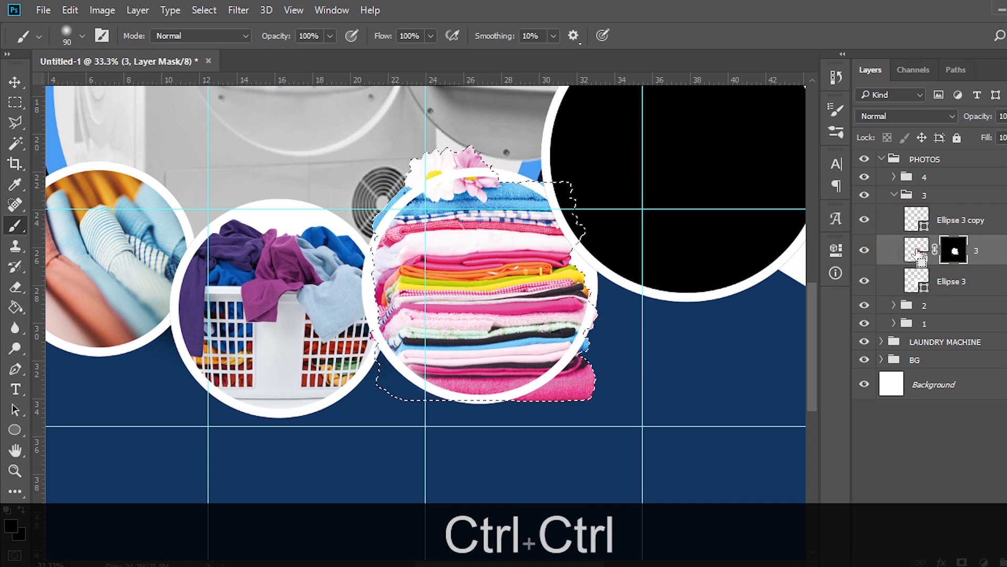
{"action": "left_click", "coordinate": [947, 219]}
{"action": "left_click", "coordinate": [962, 561]}
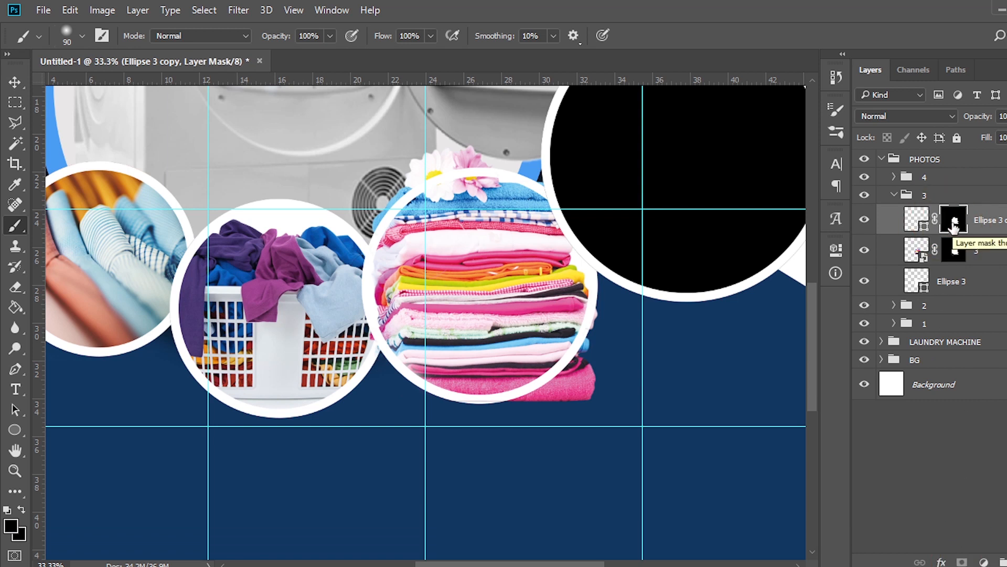
Step: Paint on the ring's mask so the flowers and upper towels overlap the ring, keeping its lower edge in front of the towels
{"action": "left_click_drag", "start_coordinate": [590, 310], "coordinate": [535, 357]}
{"action": "mouse_move", "coordinate": [487, 173]}
{"action": "left_mouse_down"}
{"action": "mouse_move", "coordinate": [463, 175]}
{"action": "mouse_move", "coordinate": [401, 216]}
{"action": "left_mouse_up"}
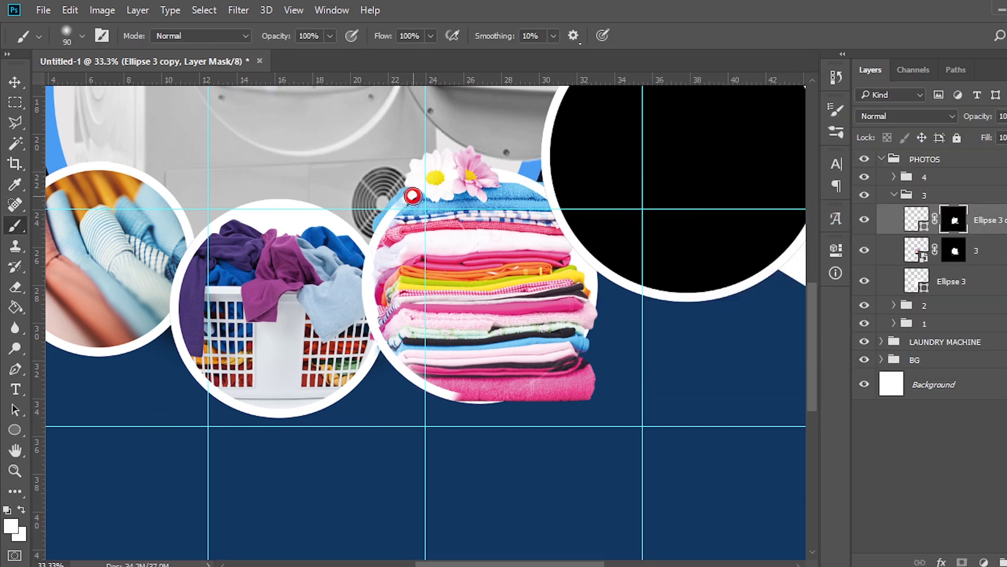
{"action": "left_click_drag", "start_coordinate": [455, 397], "coordinate": [566, 393]}
Step: Paint out the towels outside the ring's lower right on the photo's mask with a size 90 brush
{"action": "key", "text": "alt+bracketleft"}
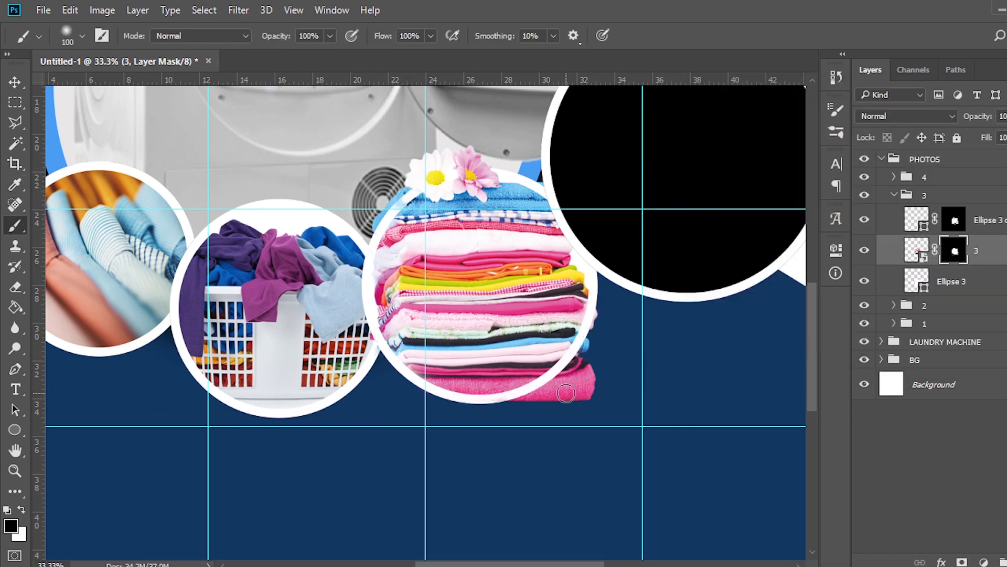
{"action": "key", "text": "bracketleft"}
{"action": "key", "text": "ctrl+minus"}
{"action": "key", "text": "ctrl+minus"}
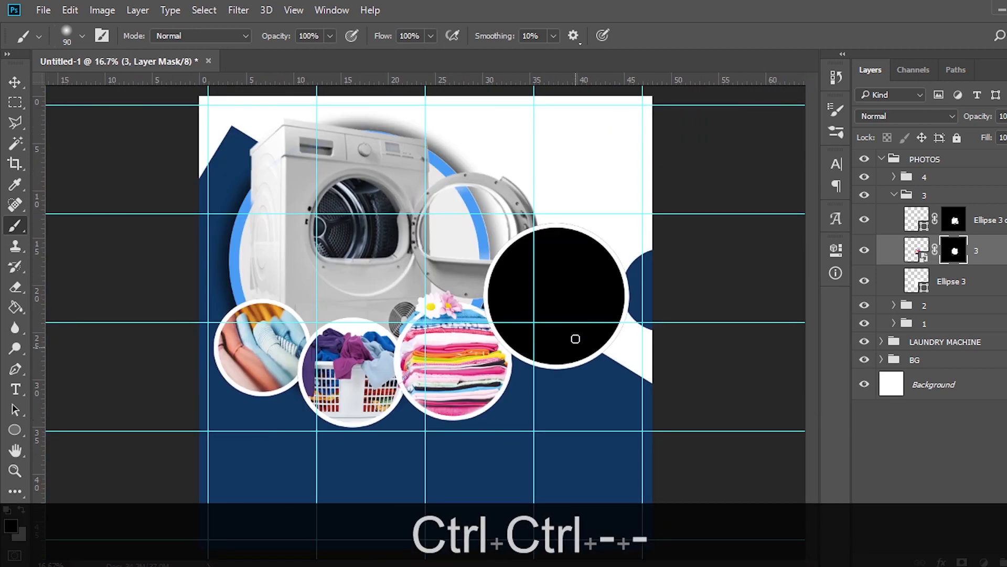
Step: Place 4.jpg above Ellipse 3 in group 4 and scale it to about 317% over the largest circle
{"action": "left_click", "coordinate": [904, 197]}
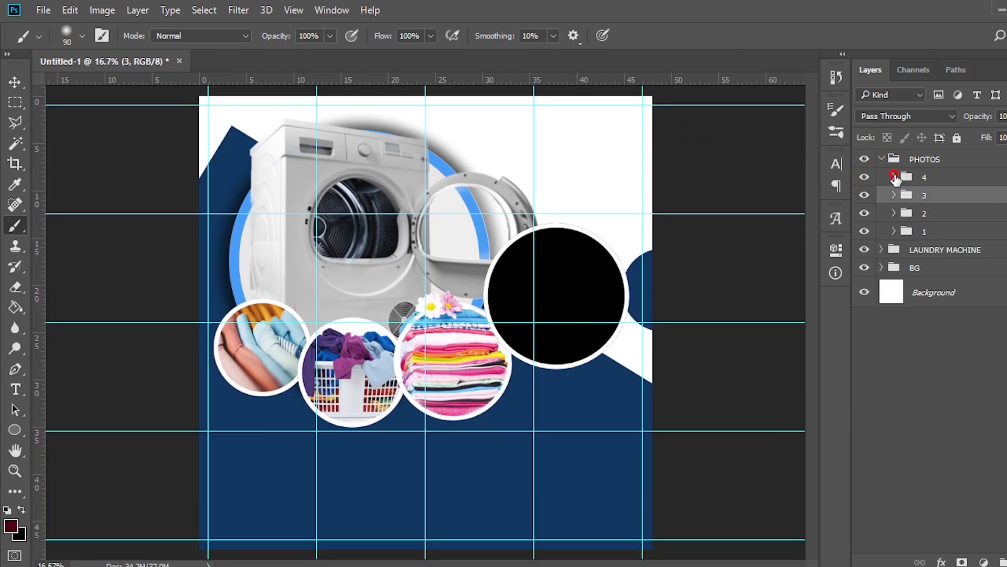
{"action": "left_click", "coordinate": [894, 177]}
{"action": "left_click", "coordinate": [944, 233]}
{"action": "key", "text": "v"}
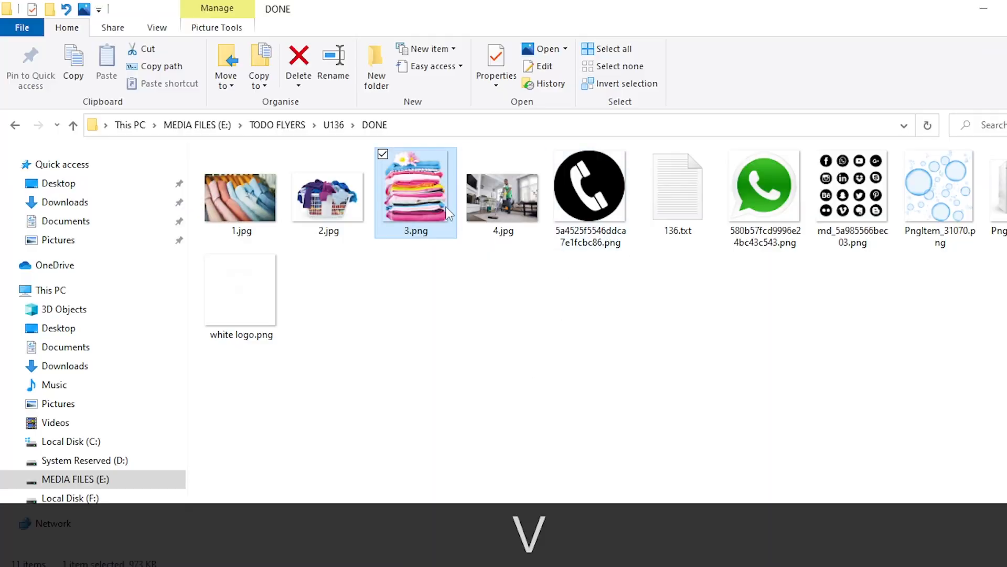
{"action": "left_click_drag", "start_coordinate": [503, 199], "coordinate": [658, 366]}
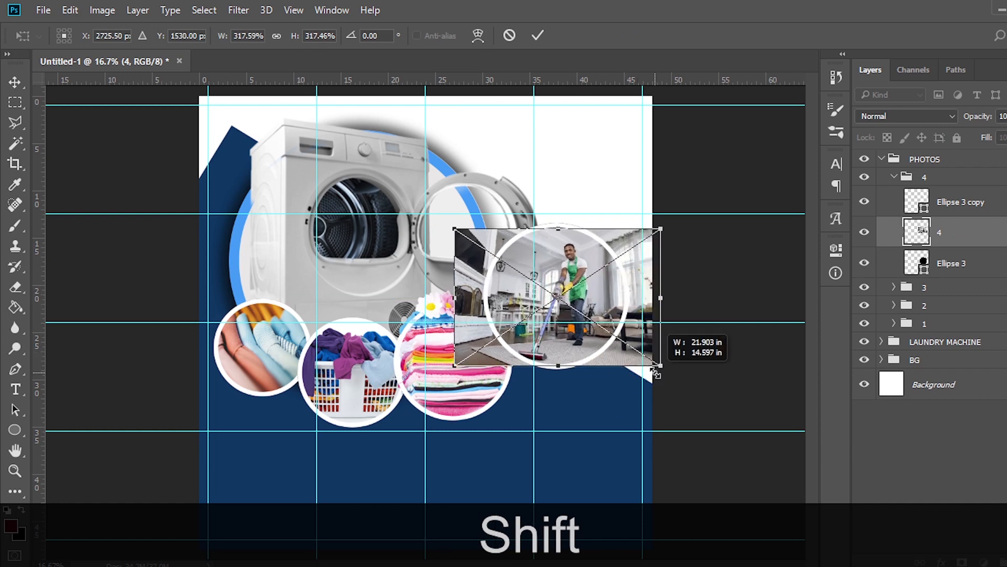
{"action": "key", "text": "shift+Return"}
Step: Clip the cleaning photo to Ellipse 3 and enlarge it slightly so it fills the whole circle
{"action": "right_click", "coordinate": [973, 244]}
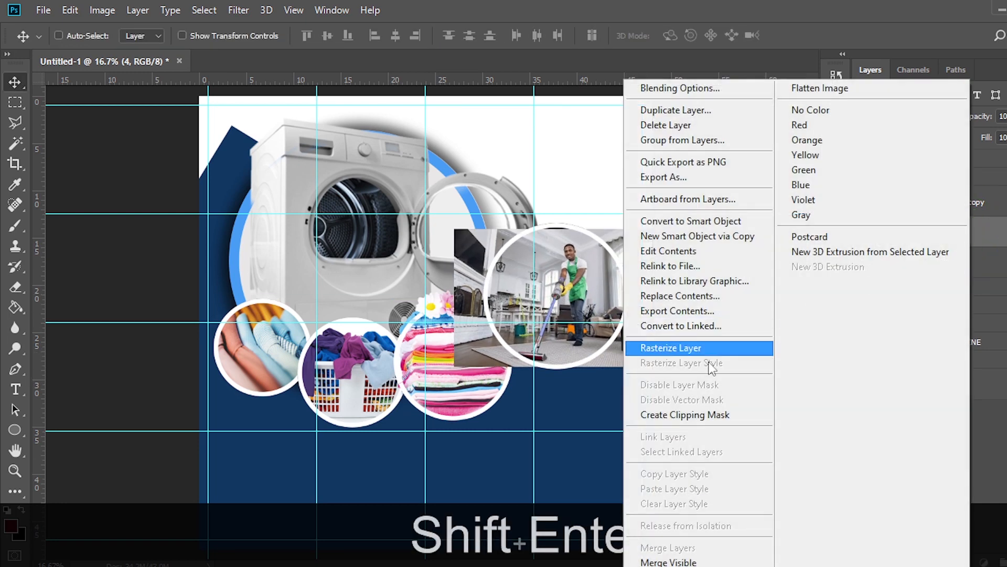
{"action": "left_click", "coordinate": [703, 415]}
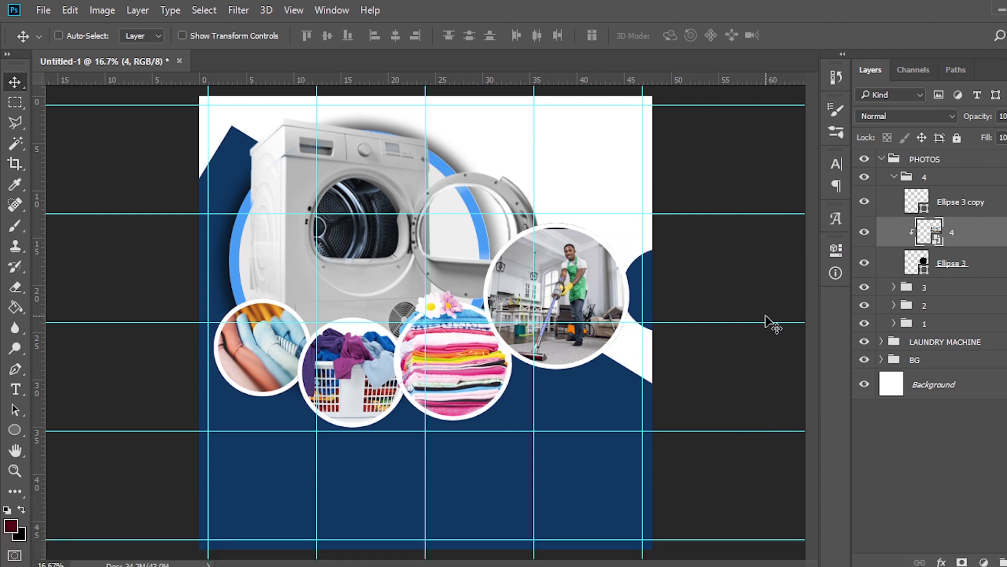
{"action": "key", "text": "ctrl+t"}
{"action": "left_click_drag", "start_coordinate": [659, 224], "coordinate": [664, 223]}
{"action": "key", "text": "alt+shift+Return"}
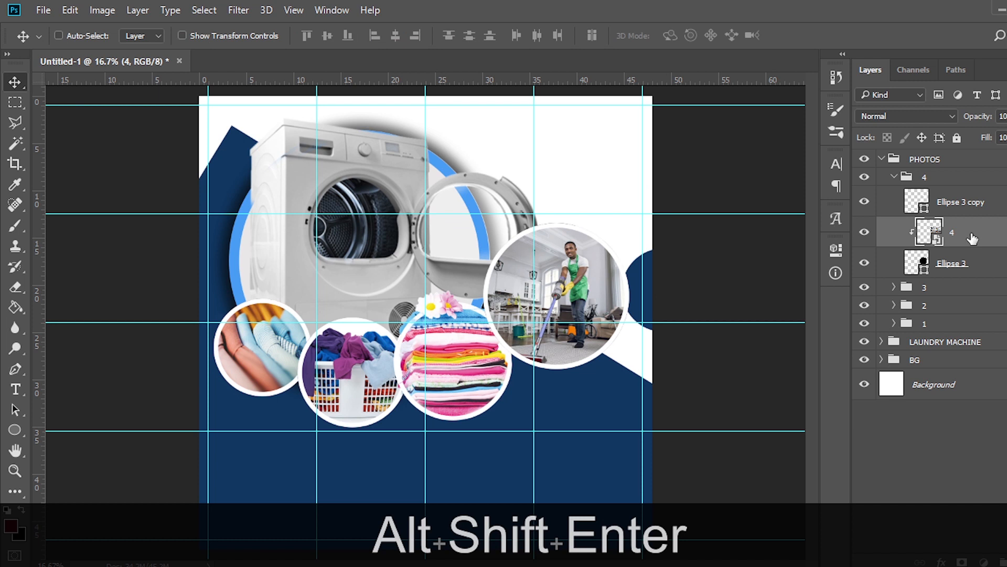
Step: Add a Hue/Saturation adjustment layer clipped to the cleaning photo in group 4
{"action": "left_click", "coordinate": [986, 563]}
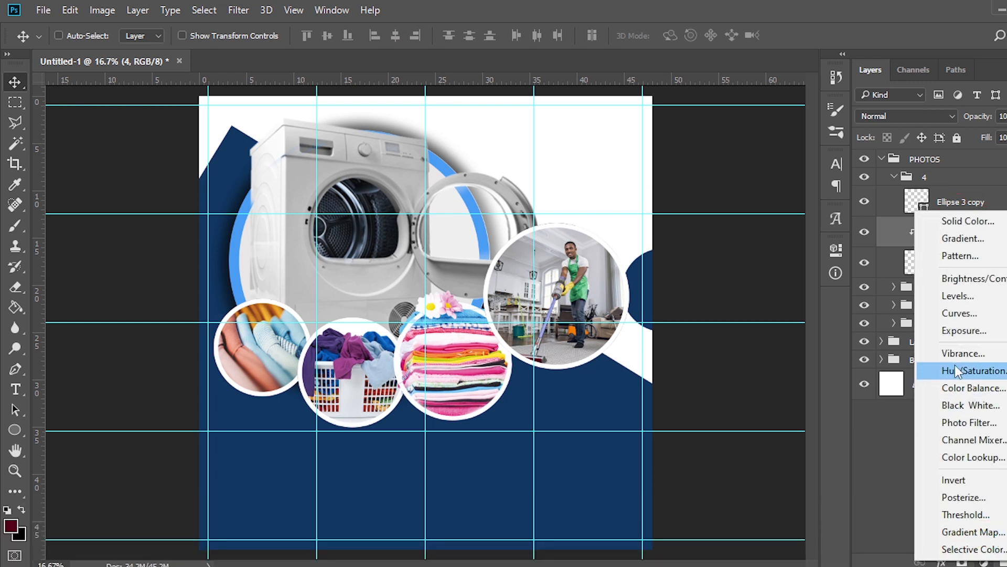
{"action": "left_click", "coordinate": [955, 371]}
{"action": "left_click", "coordinate": [700, 510]}
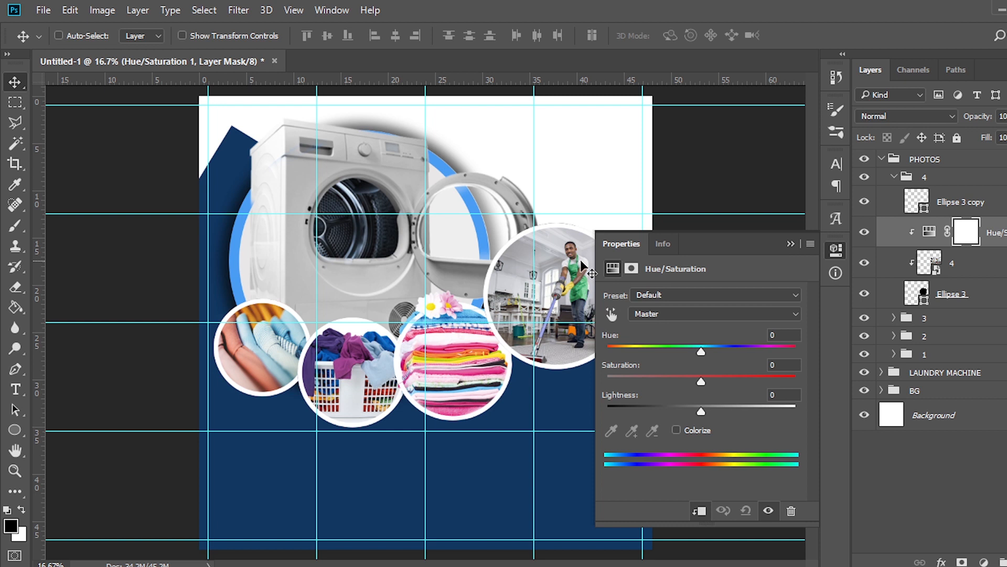
Step: Set the adjustment's Greens to hue 80 and saturation 58, and compare the photo with and without it
{"action": "left_click", "coordinate": [657, 313]}
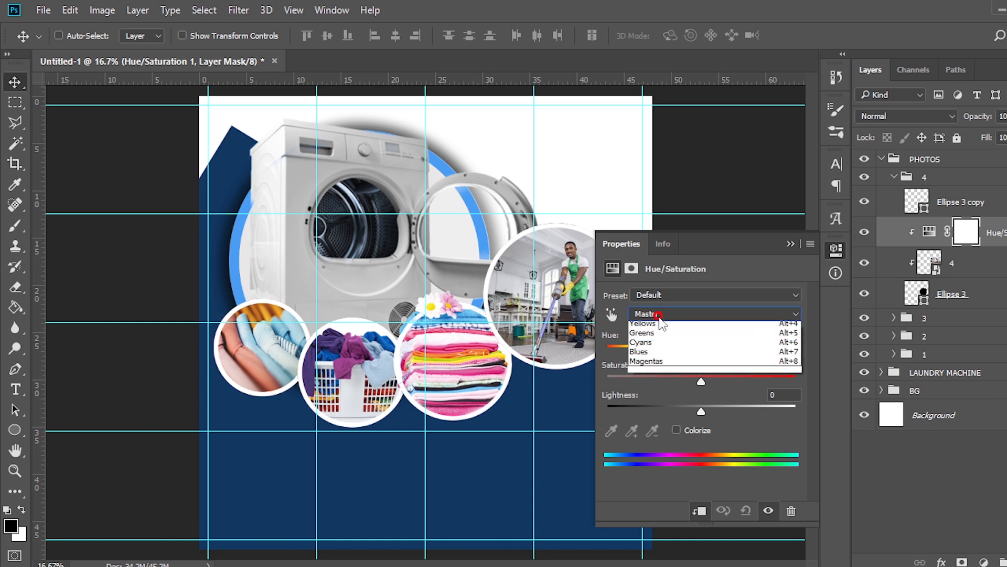
{"action": "left_click", "coordinate": [655, 355]}
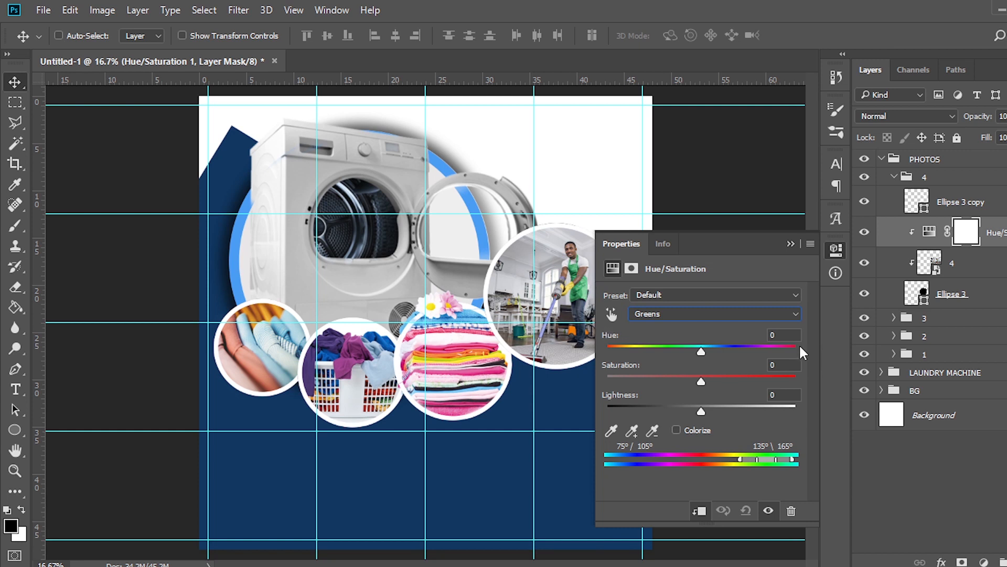
{"action": "type", "text": "80"}
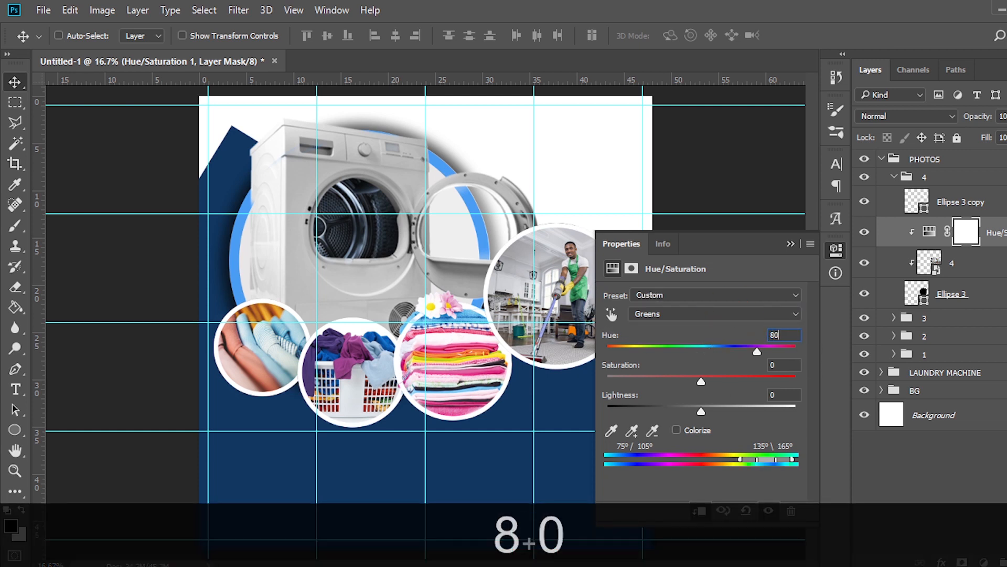
{"action": "key", "text": "Return"}
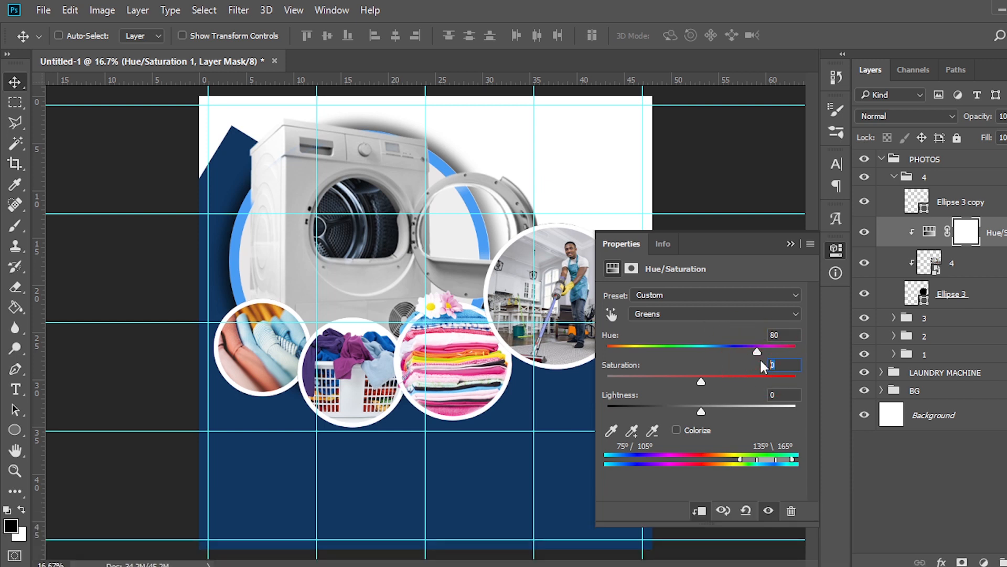
{"action": "type", "text": "58"}
{"action": "key", "text": "Return"}
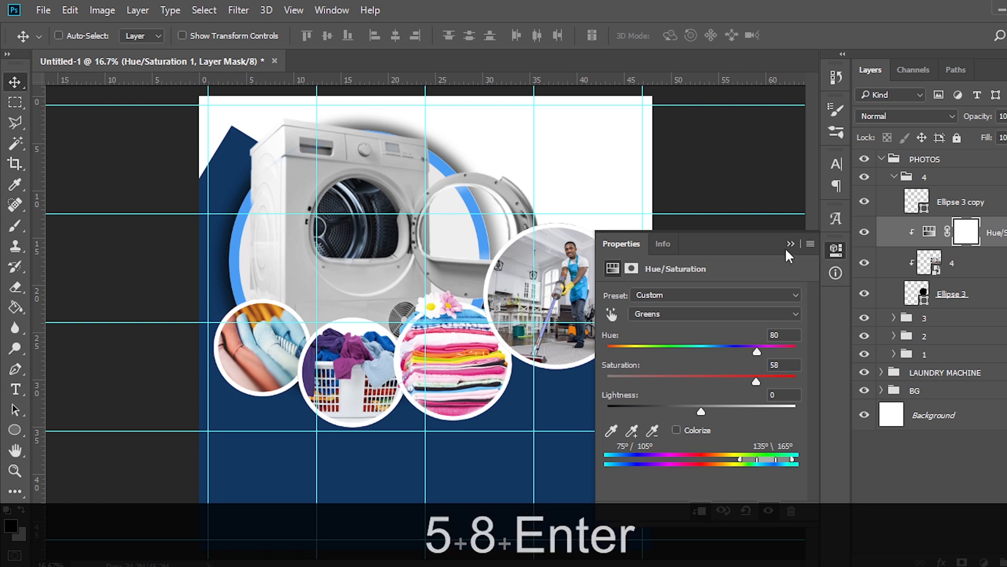
{"action": "left_click", "coordinate": [789, 244]}
{"action": "left_click", "coordinate": [865, 234]}
{"action": "left_click", "coordinate": [866, 234]}
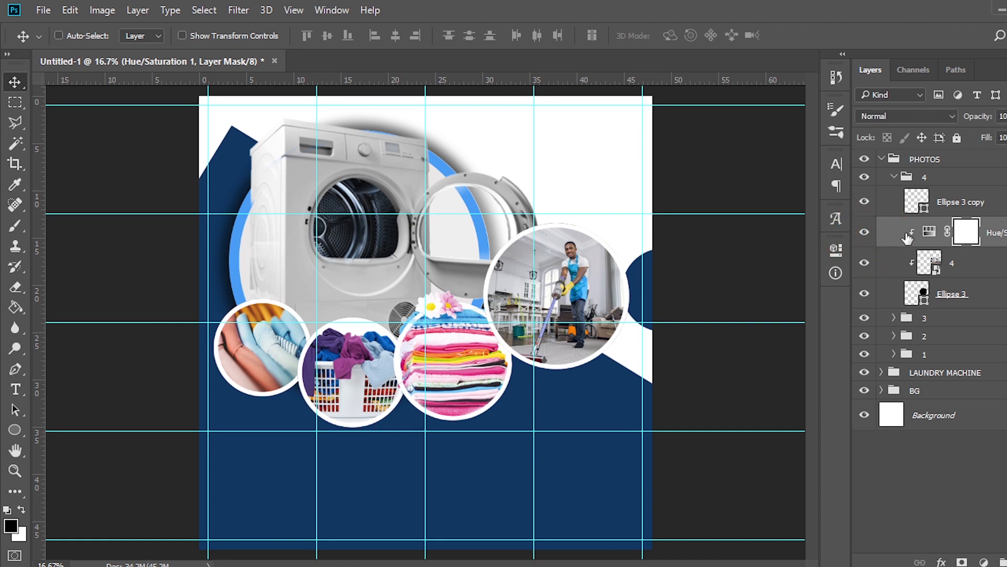
Step: Collapse group 4 and the PHOTOS group in the layer stack
{"action": "left_click", "coordinate": [929, 231]}
{"action": "left_click", "coordinate": [898, 177]}
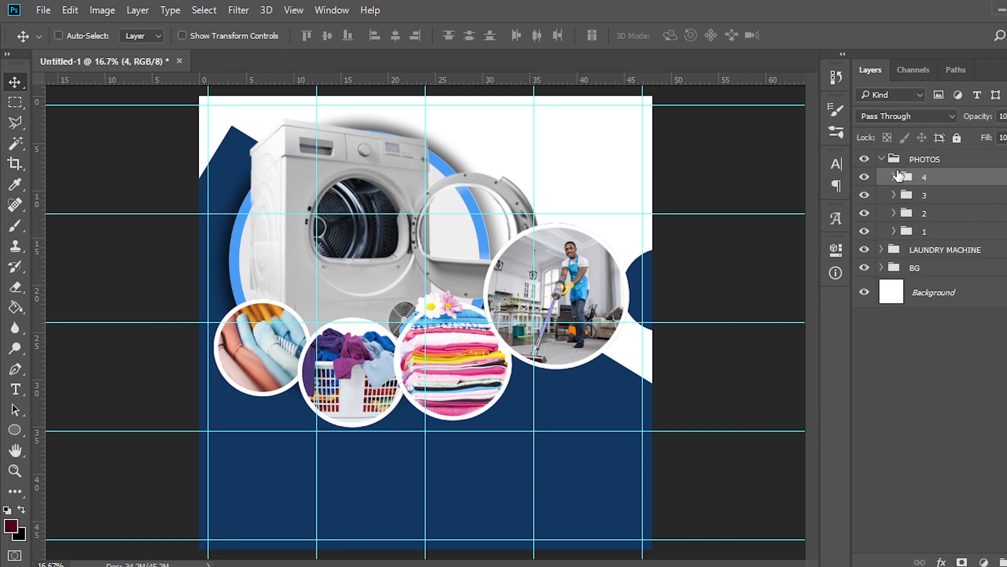
{"action": "left_click", "coordinate": [882, 160]}
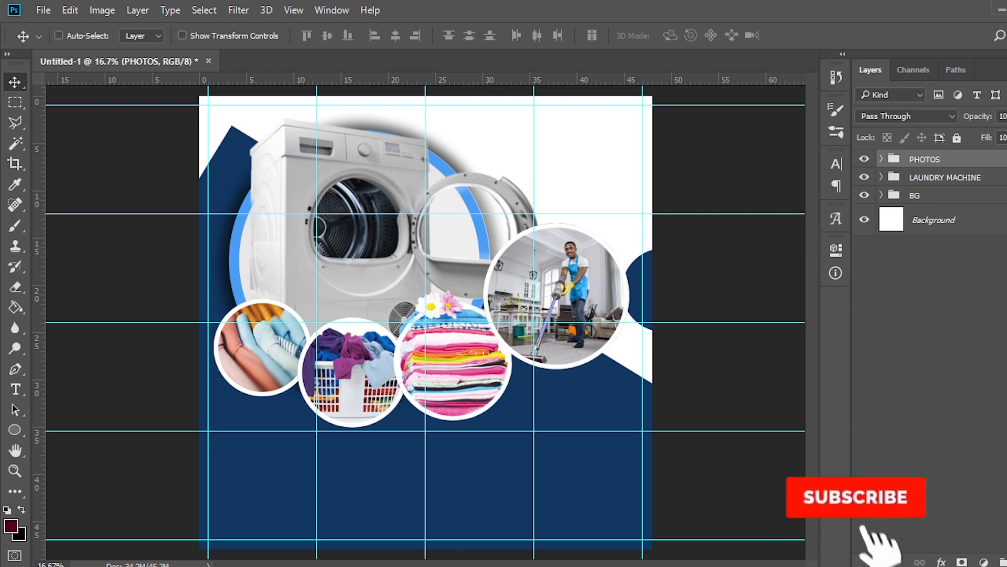
Step: Add a text layer reading KINGDOM, copied from 136.txt, in the white area at the flyer's upper right
{"action": "key", "text": "t"}
{"action": "left_click", "coordinate": [488, 134]}
{"action": "left_click", "coordinate": [486, 558]}
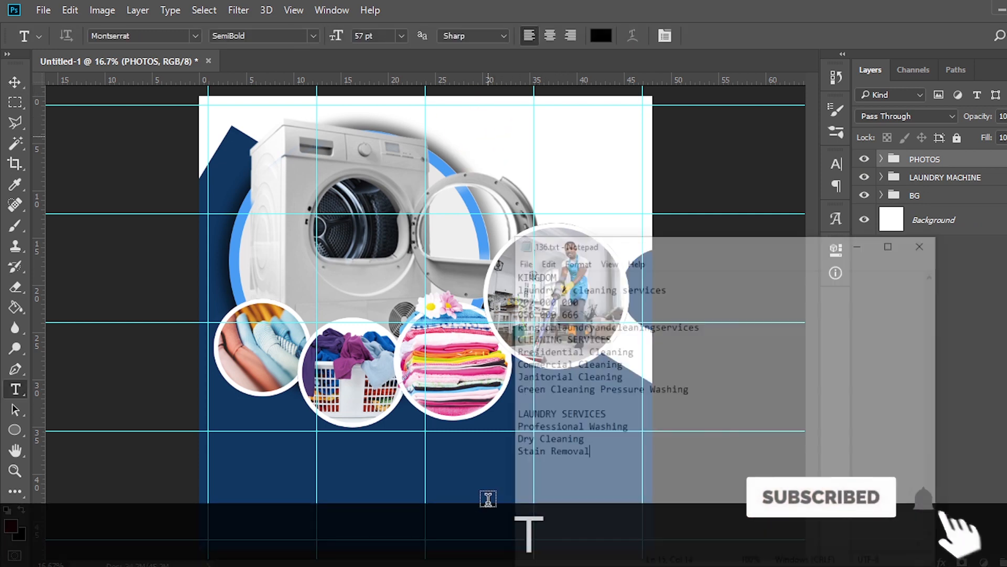
{"action": "left_click_drag", "start_coordinate": [592, 222], "coordinate": [486, 221]}
{"action": "key", "text": "ctrl+c"}
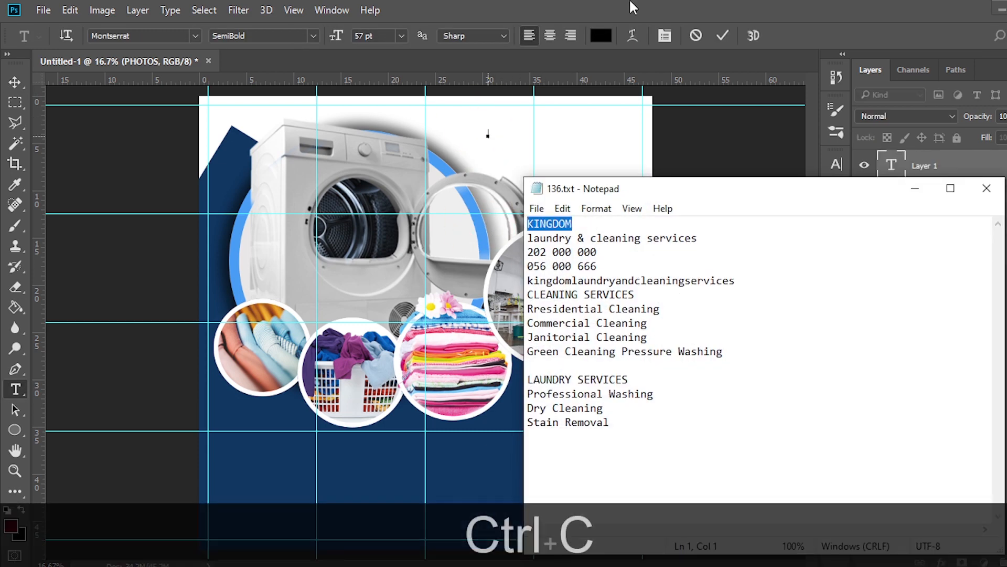
{"action": "left_click", "coordinate": [708, 124]}
{"action": "key", "text": "ctrl+v"}
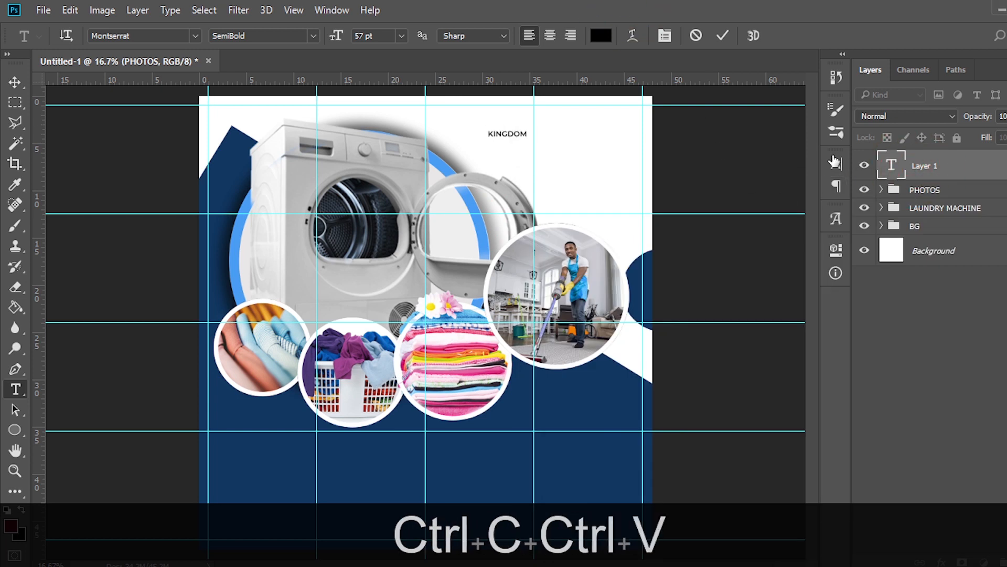
{"action": "key", "text": "ctrl+Return"}
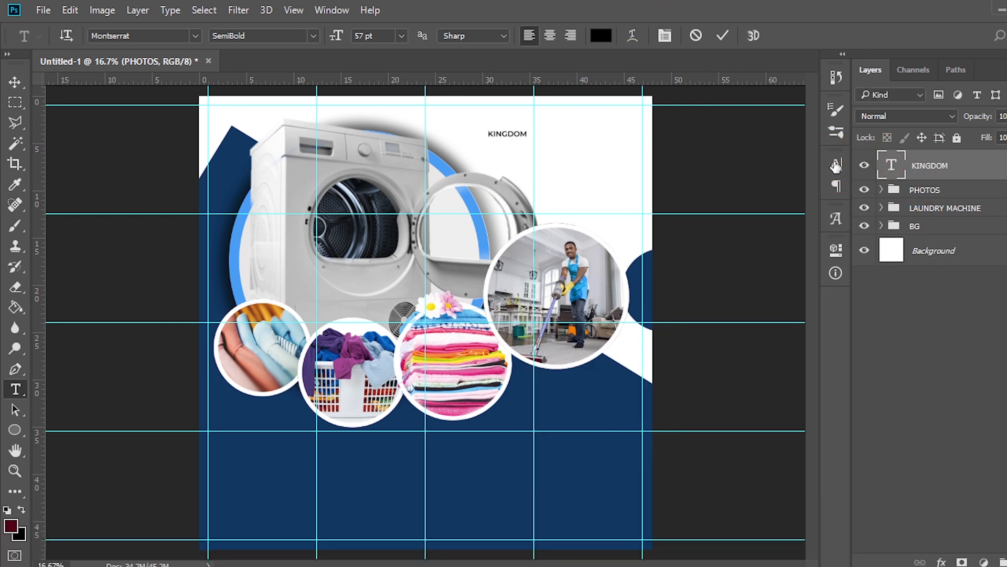
Step: Set the KINGDOM text to Montserrat ExtraBold, 271 pt, in all caps
{"action": "left_click", "coordinate": [836, 166]}
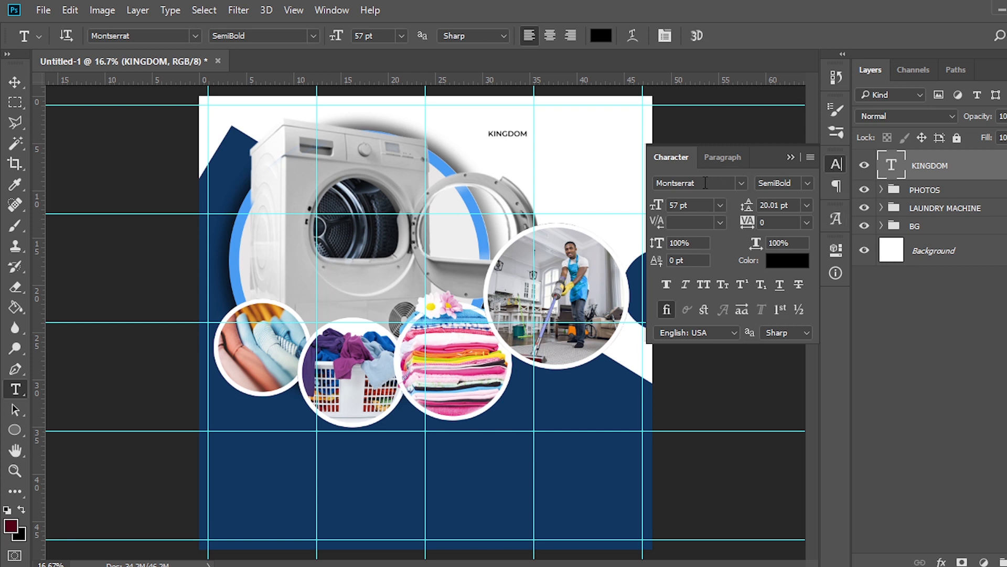
{"action": "left_click", "coordinate": [808, 184]}
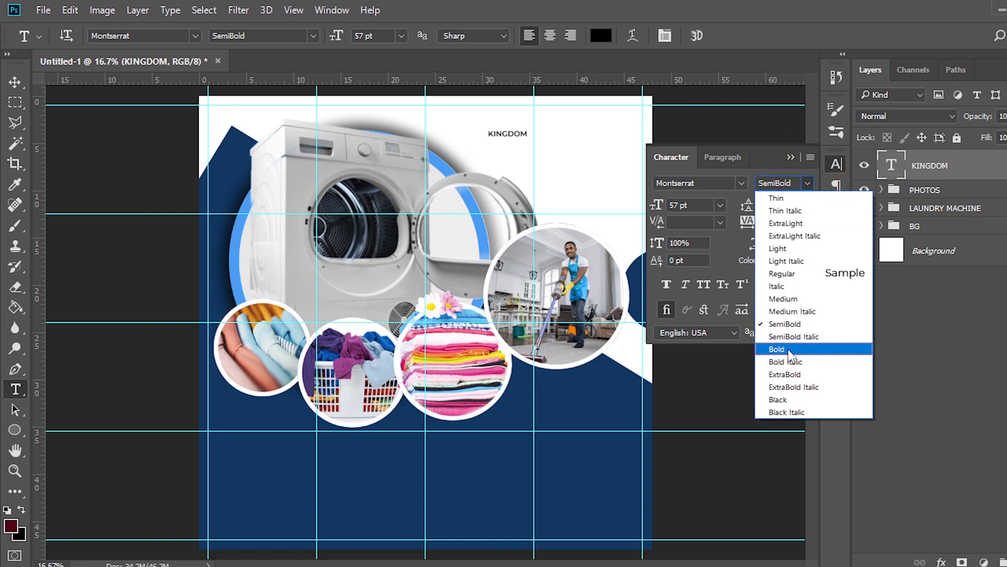
{"action": "left_click", "coordinate": [790, 372]}
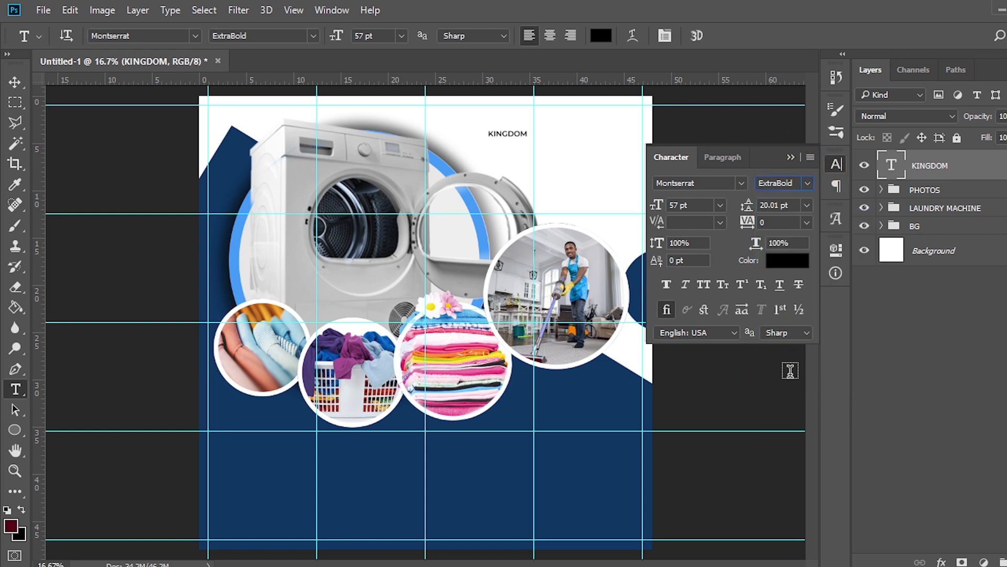
{"action": "left_click", "coordinate": [695, 206]}
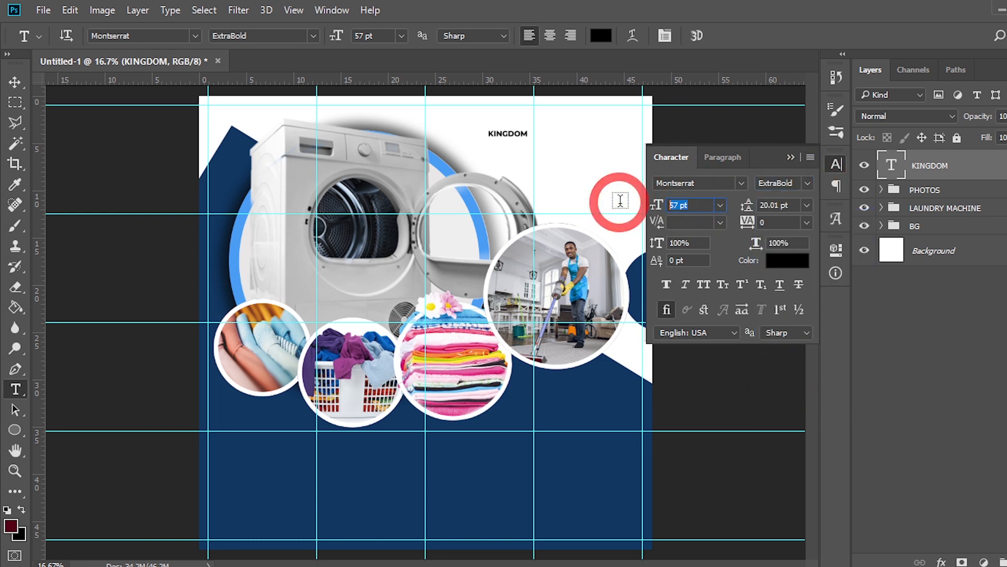
{"action": "type", "text": "271"}
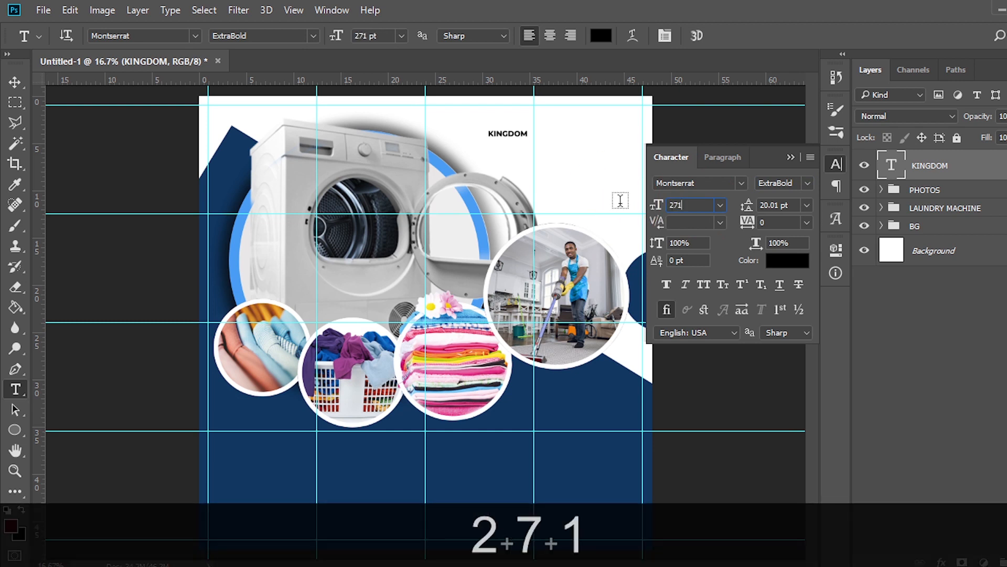
{"action": "key", "text": "Return"}
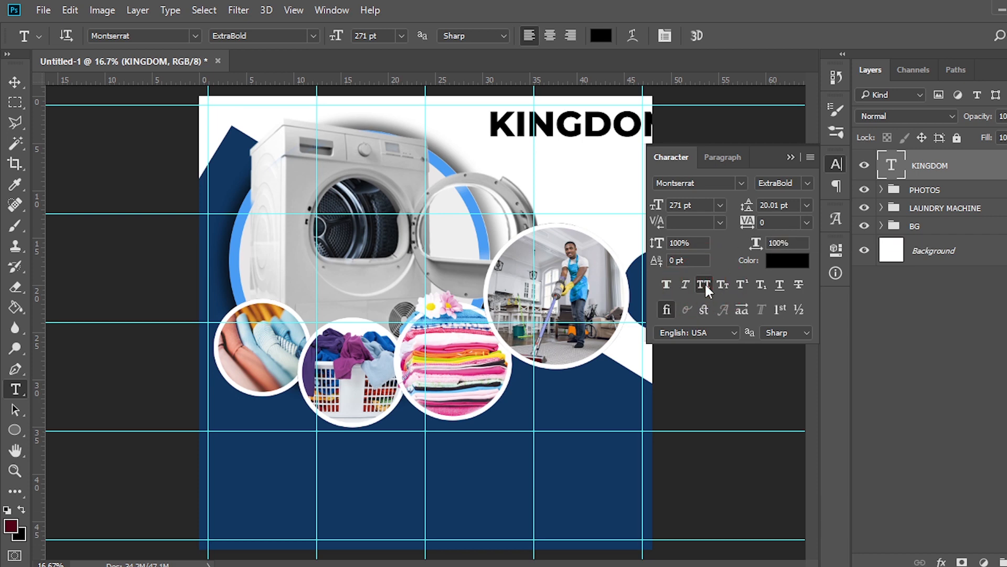
Step: Color the KINGDOM text 083461, sampled from the flyer's dark blue background
{"action": "left_click", "coordinate": [797, 262]}
{"action": "left_click", "coordinate": [573, 411]}
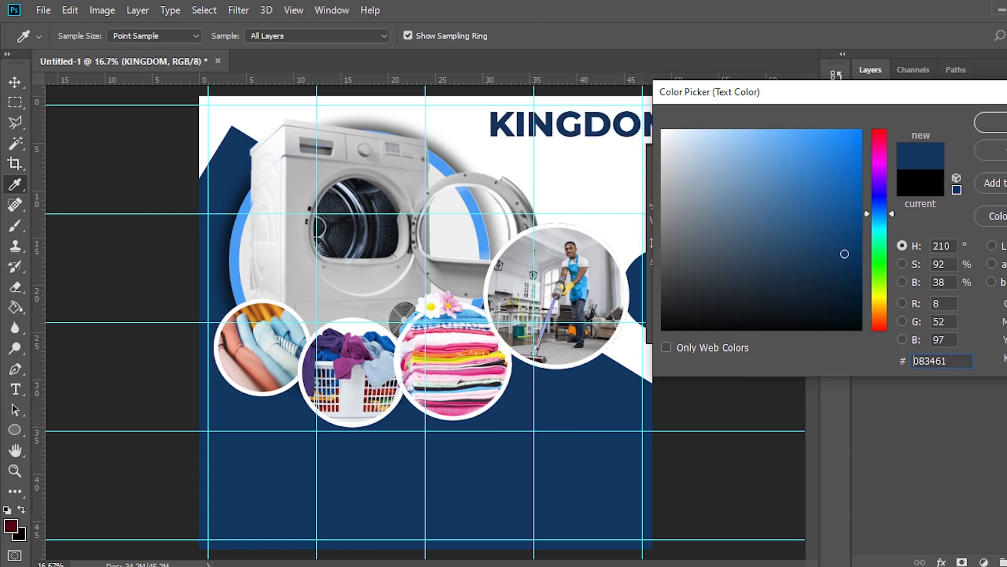
{"action": "left_click", "coordinate": [991, 122]}
{"action": "left_click", "coordinate": [814, 143]}
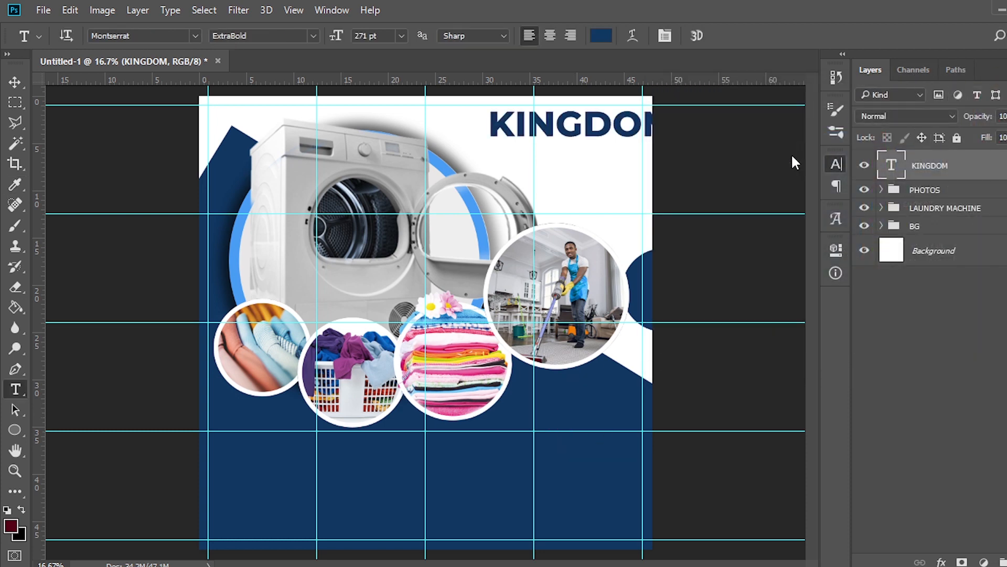
Step: Move KINGDOM against the flyer's top and right margin guides and put its layer in a new group
{"action": "key", "text": "v"}
{"action": "left_click_drag", "start_coordinate": [607, 139], "coordinate": [566, 128]}
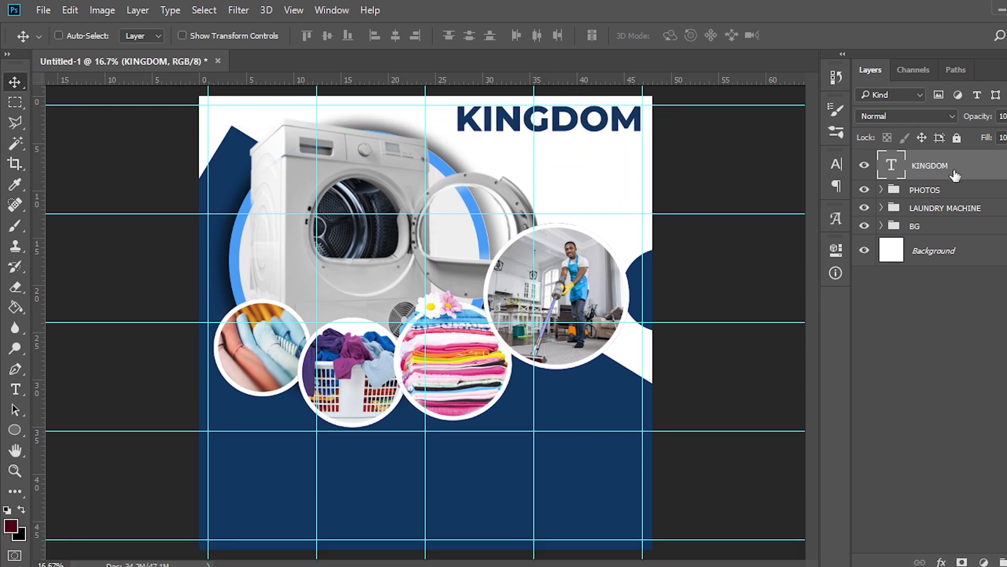
{"action": "key", "text": "ctrl+g"}
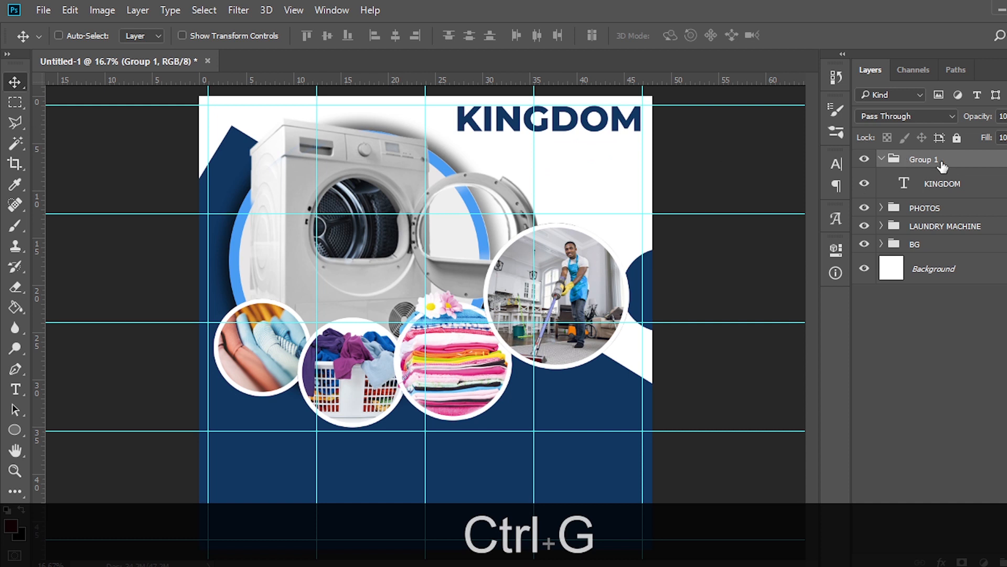
Step: Add the text "laundry & cleaning services" from 136.txt as a new layer above KINGDOM's and move it directly beneath the word KINGDOM
{"action": "left_click", "coordinate": [942, 183]}
{"action": "key", "text": "t"}
{"action": "left_click", "coordinate": [558, 184]}
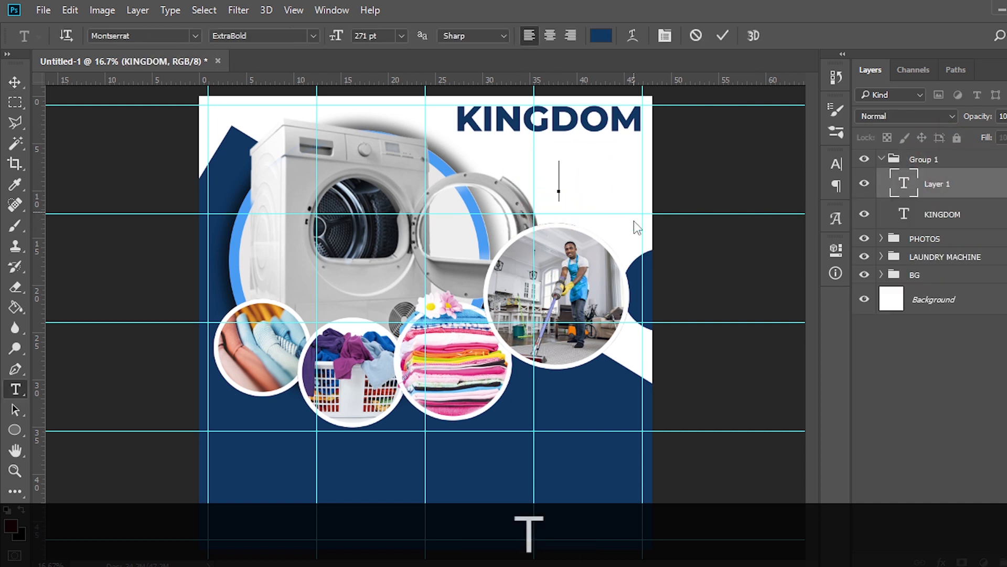
{"action": "key", "text": "alt+Tab"}
{"action": "left_click_drag", "start_coordinate": [713, 239], "coordinate": [502, 243]}
{"action": "key", "text": "ctrl+c"}
{"action": "left_click", "coordinate": [653, 1]}
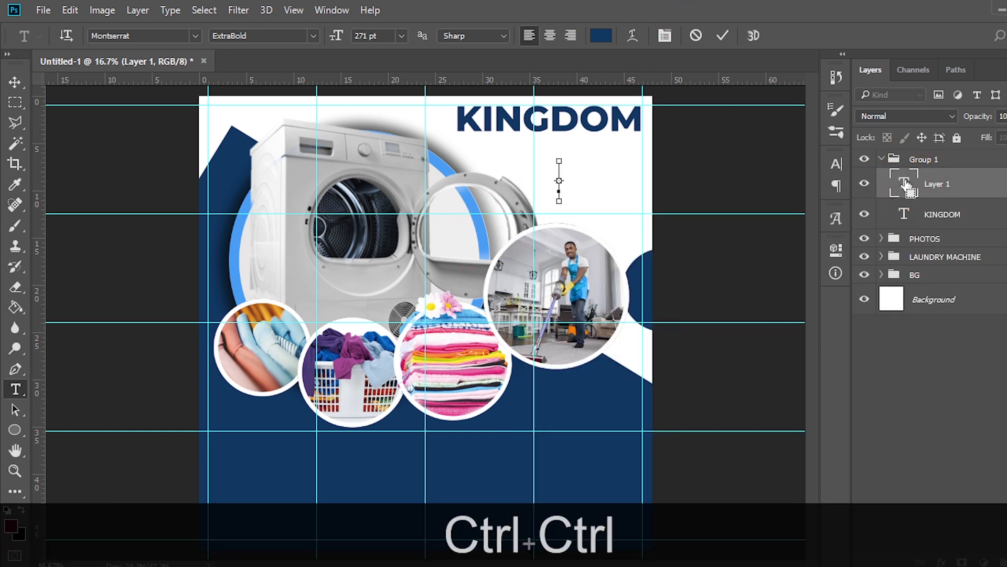
{"action": "key", "text": "ctrl+v"}
{"action": "key", "text": "v"}
{"action": "left_click_drag", "start_coordinate": [580, 205], "coordinate": [430, 157]}
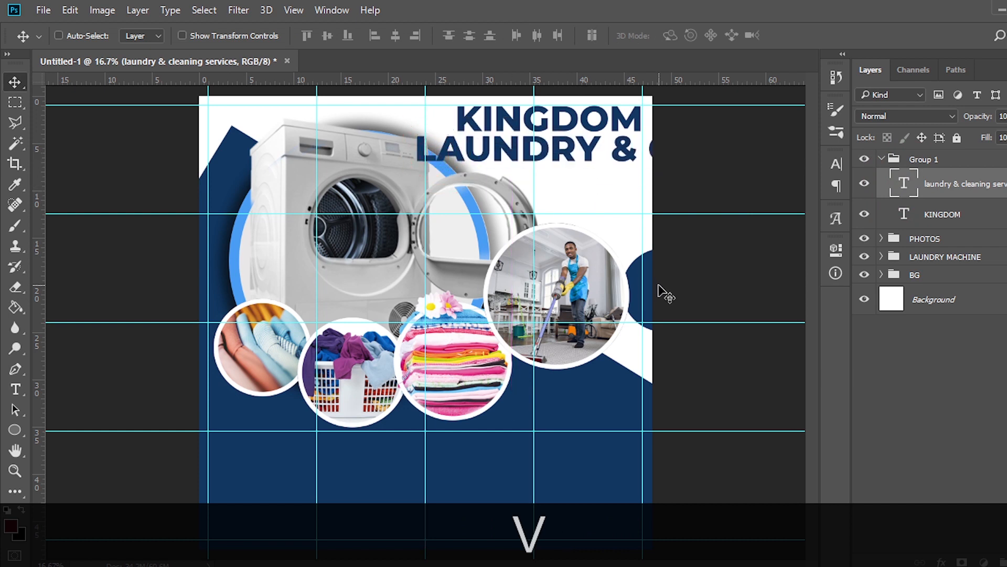
Step: Set the "laundry & cleaning services" text's font style to SemiBold
{"action": "left_click", "coordinate": [836, 164]}
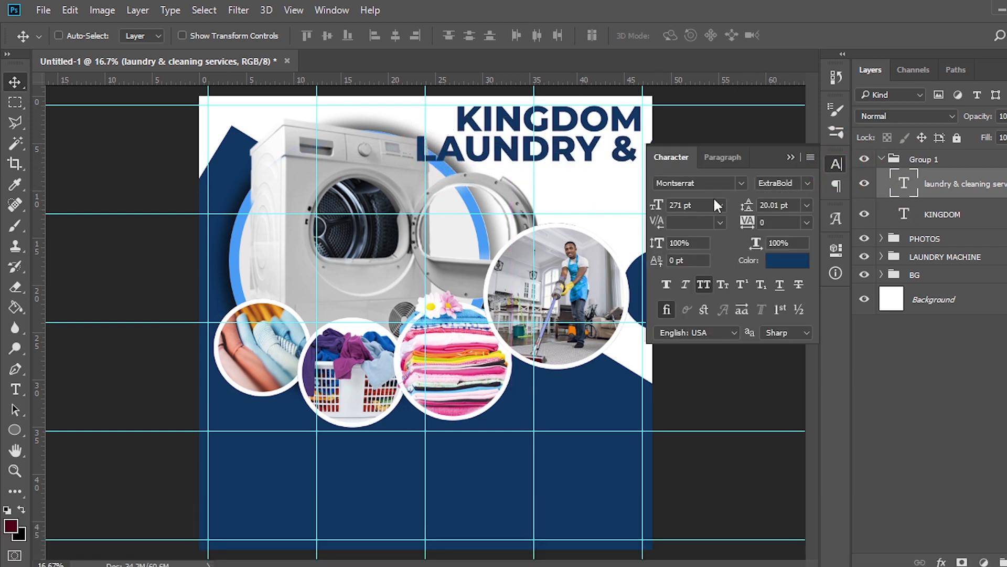
{"action": "left_click", "coordinate": [802, 182]}
{"action": "left_click", "coordinate": [785, 324]}
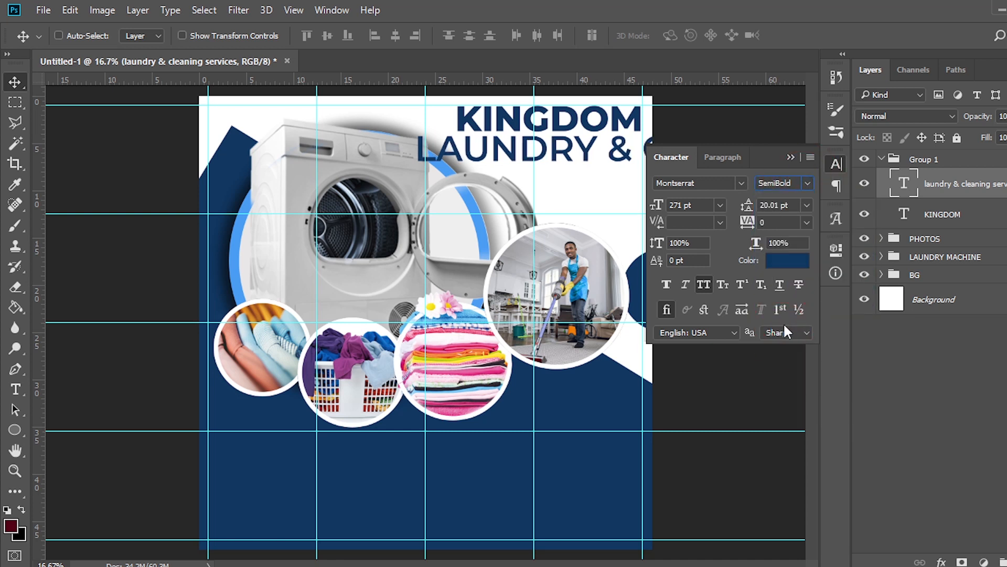
Step: Set the "laundry & cleaning services" text's font size to 93 pt
{"action": "left_click", "coordinate": [687, 206]}
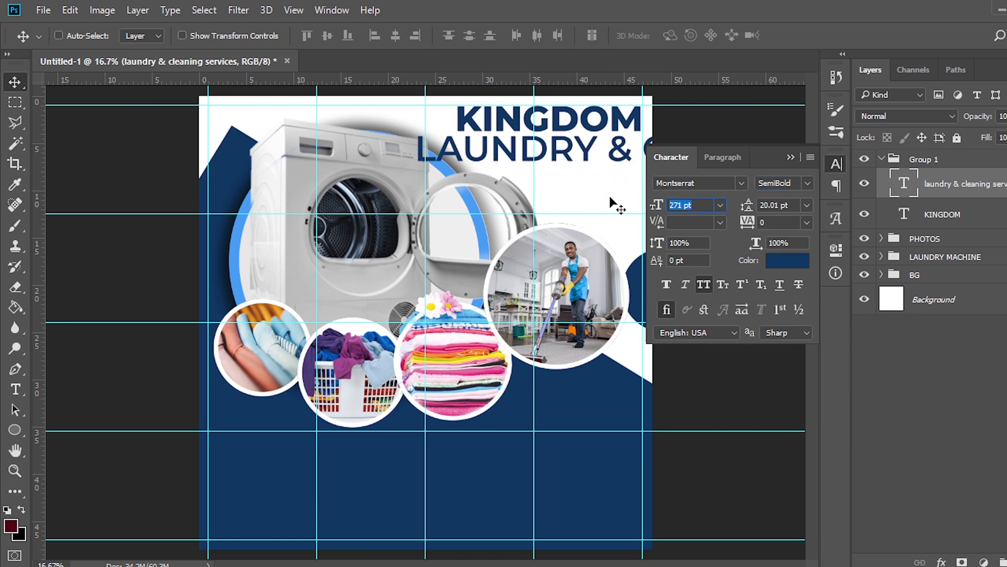
{"action": "type", "text": "93"}
{"action": "key", "text": "Return"}
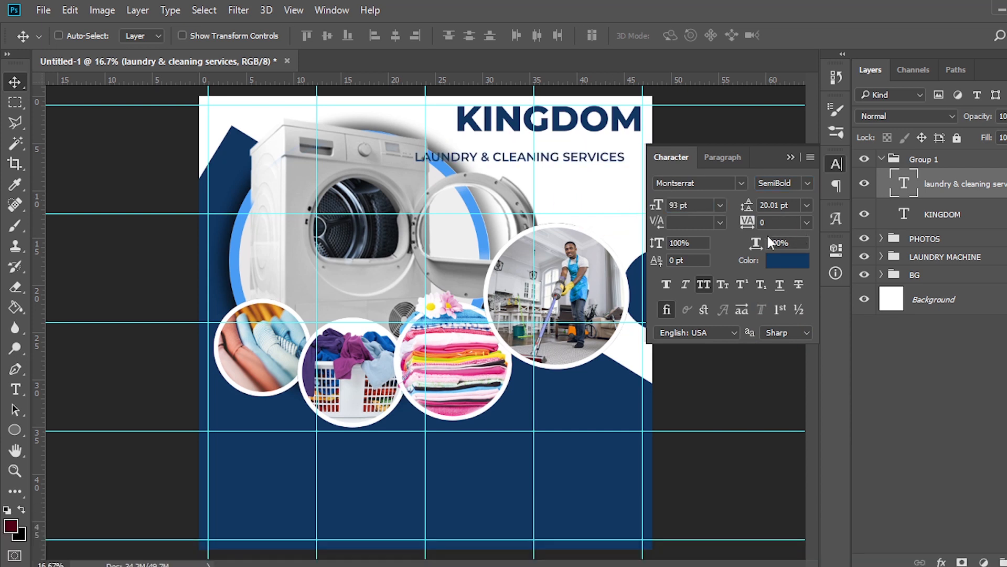
Step: Color the "laundry & cleaning services" text 000000 and switch its styling from All Caps to Faux Bold
{"action": "left_click", "coordinate": [779, 264]}
{"action": "type", "text": "000000"}
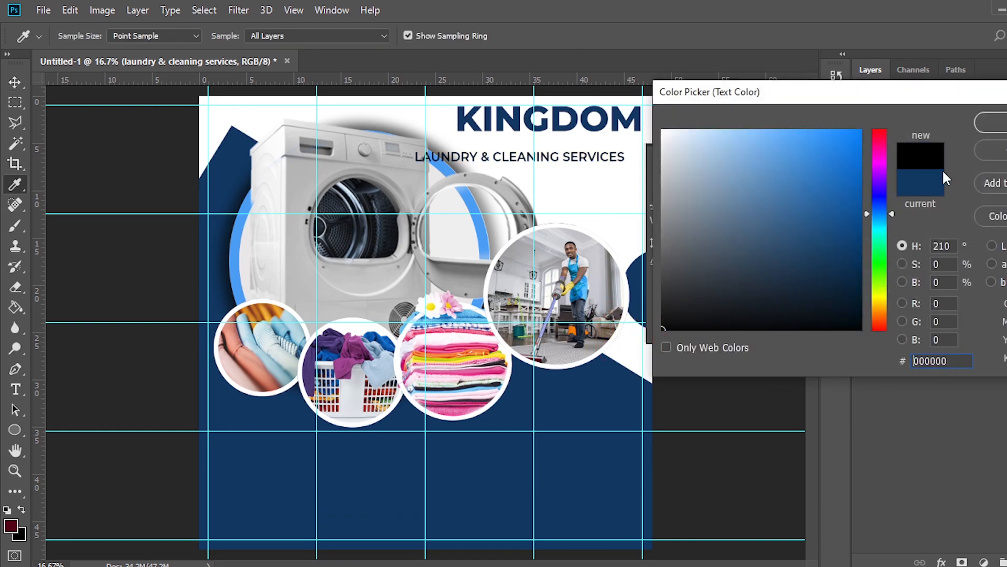
{"action": "left_click", "coordinate": [993, 125]}
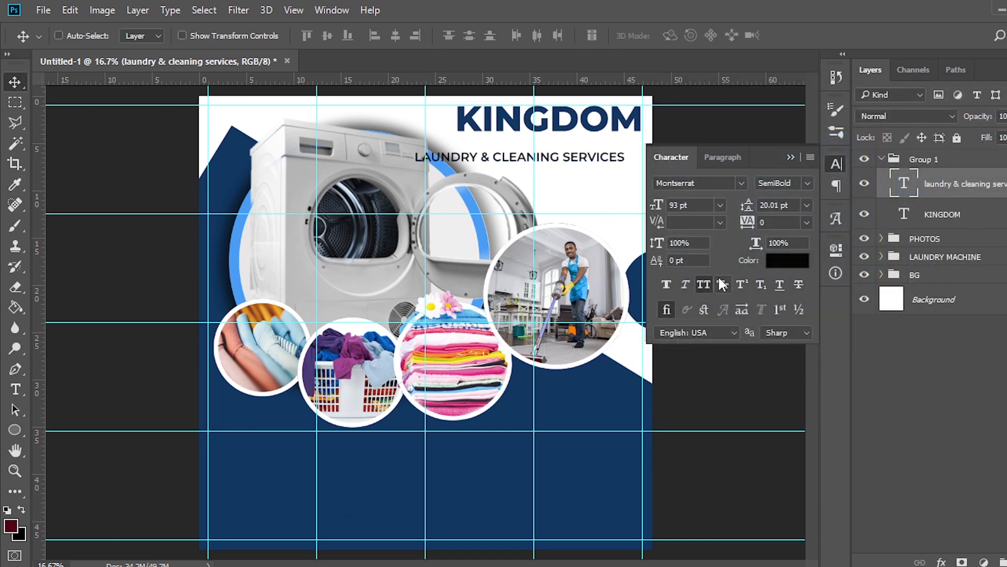
{"action": "left_click", "coordinate": [704, 285]}
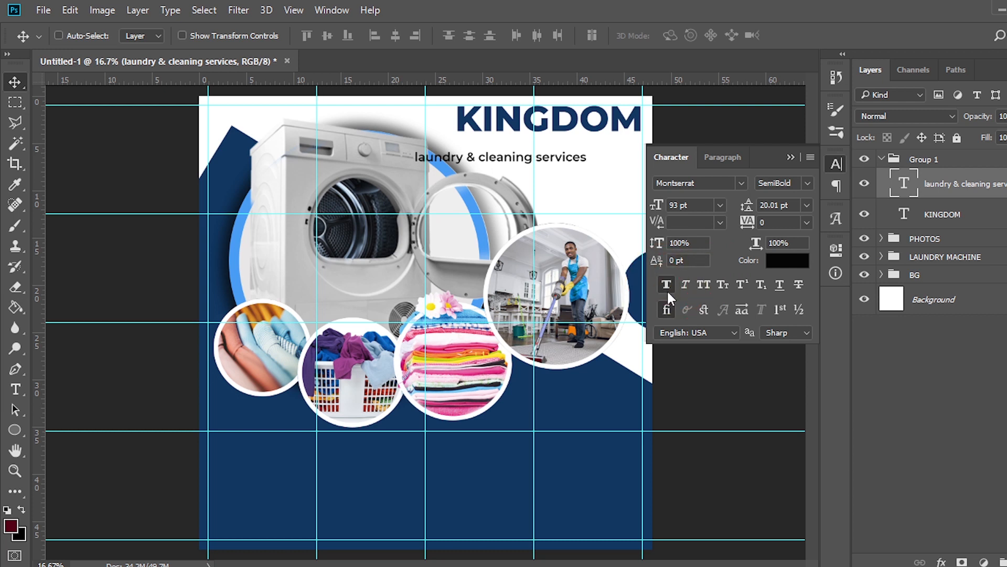
{"action": "left_click", "coordinate": [667, 285]}
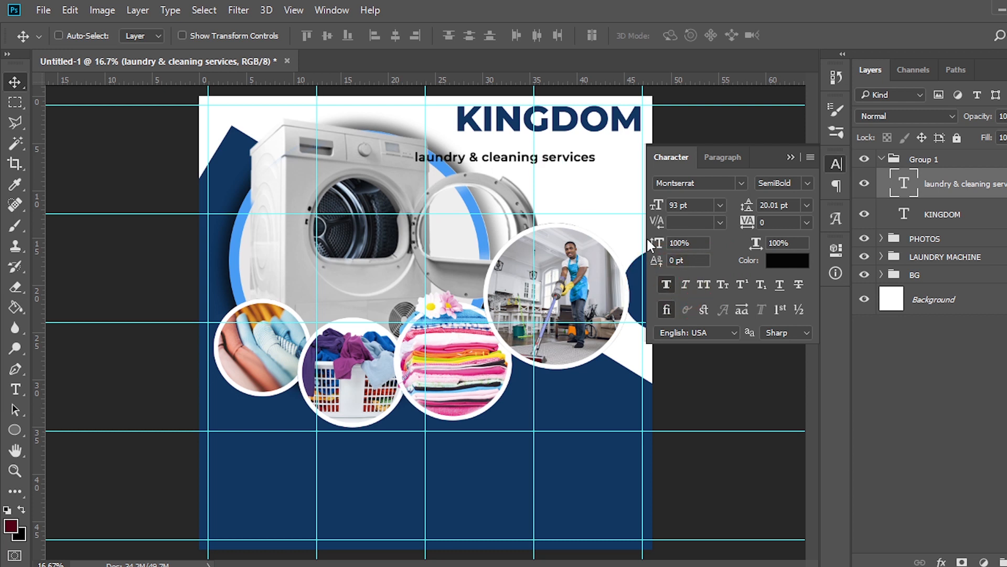
Step: Move the "laundry & cleaning services" text snugly beneath KINGDOM, lined up with the word's width
{"action": "left_click", "coordinate": [791, 158]}
{"action": "key", "text": "v"}
{"action": "left_click_drag", "start_coordinate": [485, 163], "coordinate": [529, 147]}
{"action": "key", "text": "Up"}
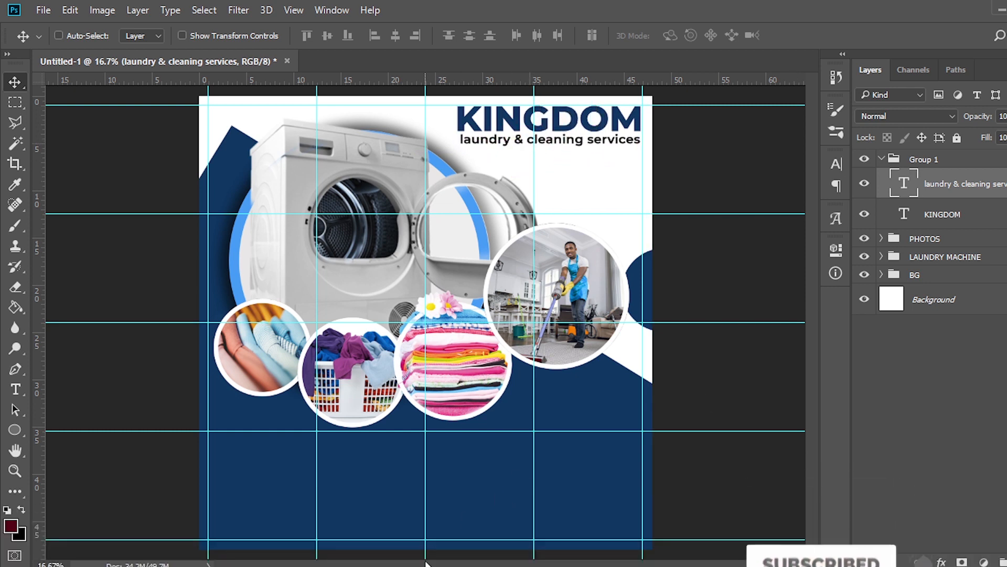
Step: Place white logo.png from the DONE folder, scaled down to headline height just left of KINGDOM
{"action": "left_click", "coordinate": [428, 566]}
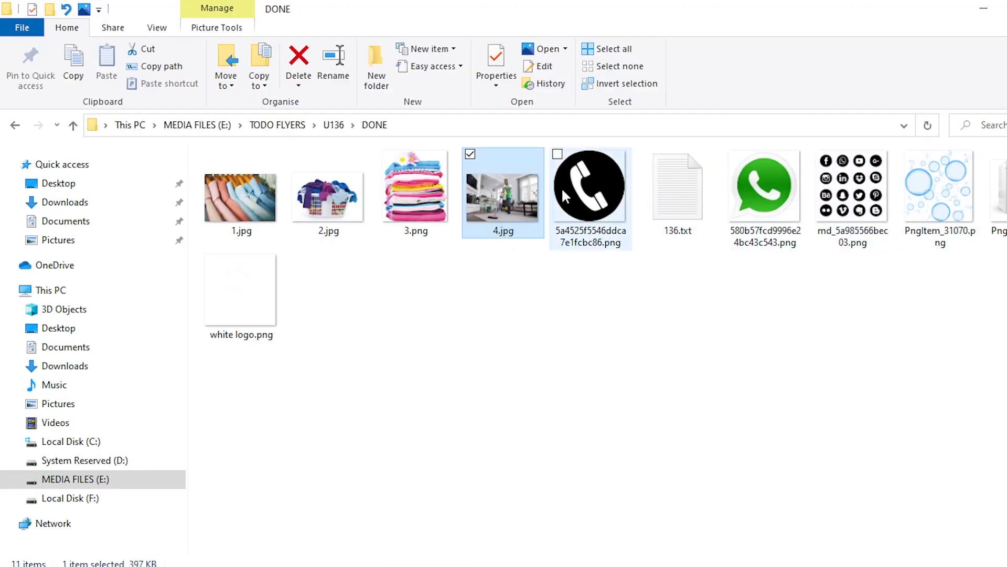
{"action": "left_click_drag", "start_coordinate": [263, 292], "coordinate": [456, 240]}
{"action": "left_click_drag", "start_coordinate": [499, 284], "coordinate": [425, 121]}
{"action": "key", "text": "shift+Return"}
{"action": "key", "text": "v"}
Step: Apply a Color Overlay of 083461 to the white logo layer, matching the flyer's dark blue
{"action": "double_click", "coordinate": [989, 181]}
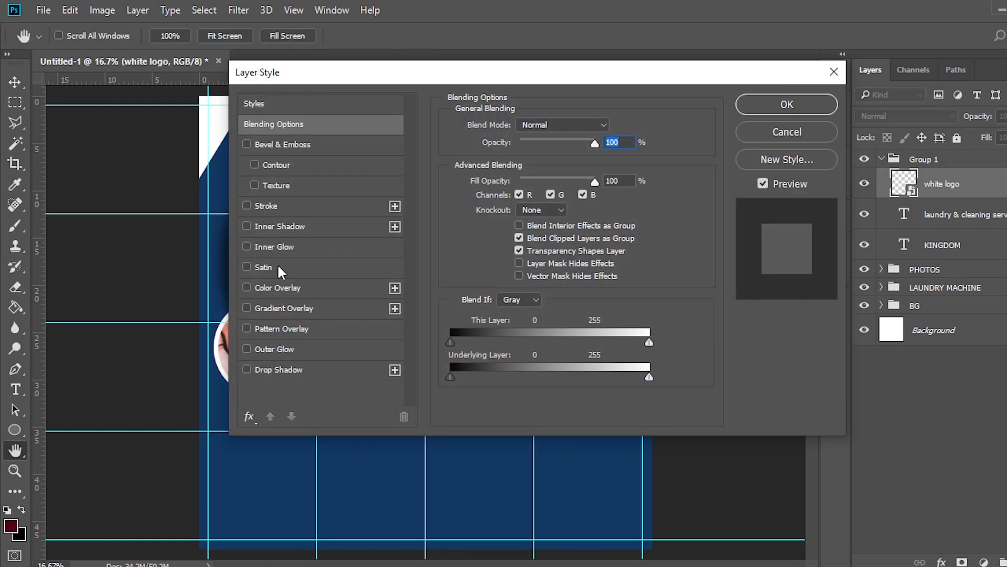
{"action": "left_click_drag", "start_coordinate": [407, 73], "coordinate": [691, 178]}
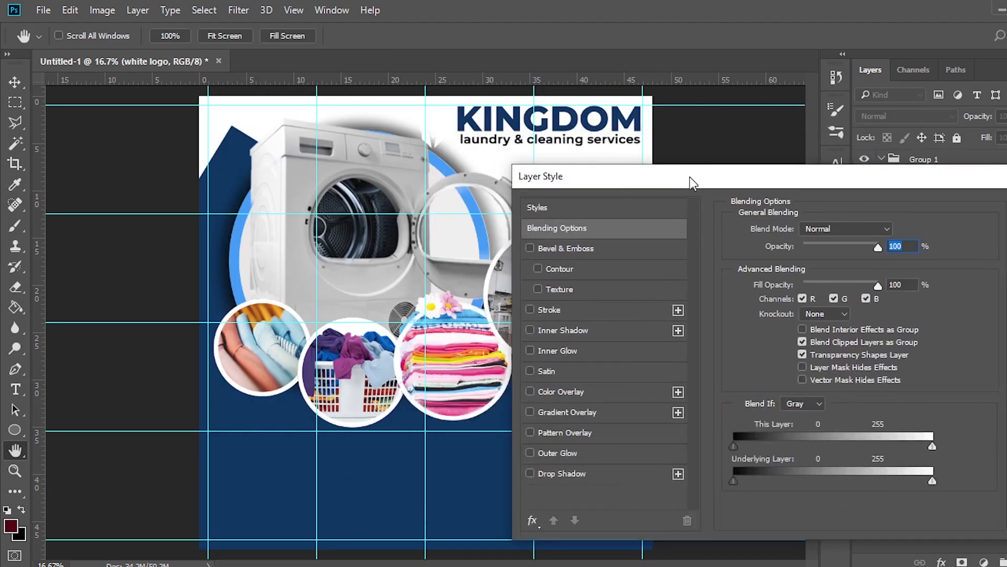
{"action": "left_click", "coordinate": [556, 392]}
{"action": "left_click", "coordinate": [894, 231]}
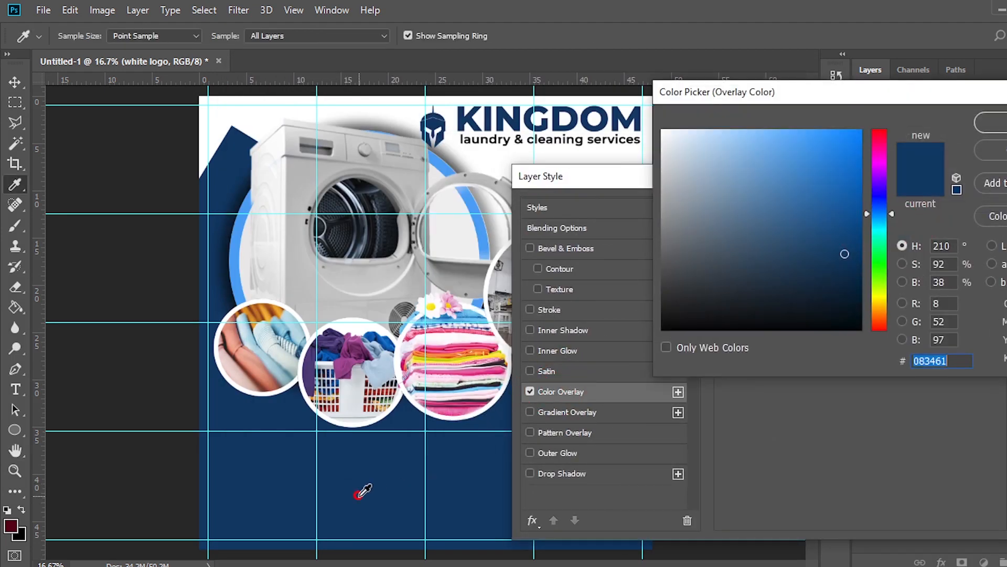
{"action": "key", "text": "Return"}
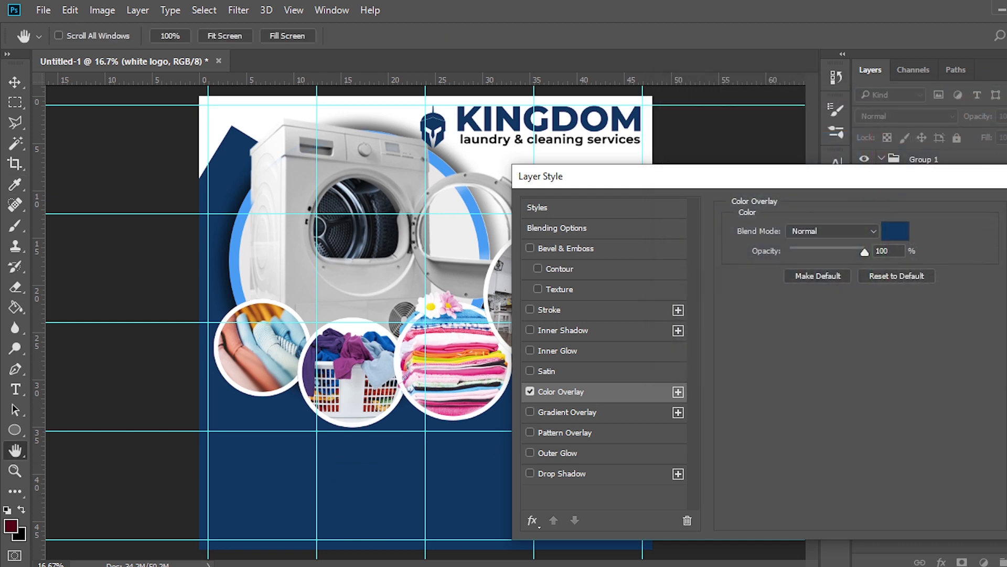
{"action": "key", "text": "Return"}
Step: Nudge the helmet logo up and right until it sits close beside the K of KINGDOM
{"action": "key", "text": "v"}
{"action": "key", "text": "Up"}
{"action": "key", "text": "Up"}
{"action": "key", "text": "Up"}
{"action": "key", "text": "Up"}
{"action": "key", "text": "Up"}
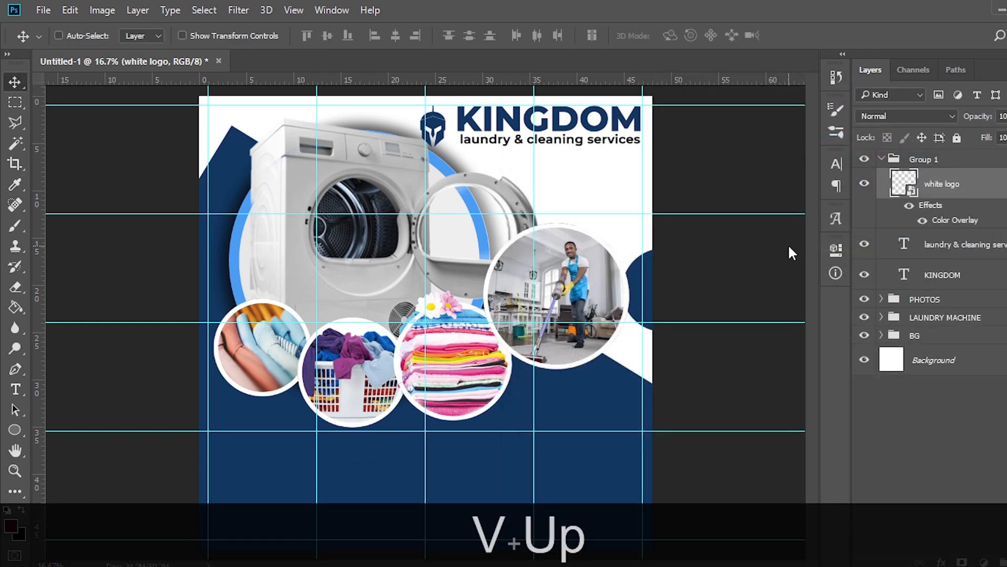
{"action": "key", "text": "Up"}
{"action": "key", "text": "Right"}
{"action": "key", "text": "Right"}
{"action": "key", "text": "Right"}
{"action": "key", "text": "Right"}
{"action": "key", "text": "Right"}
{"action": "key", "text": "Right"}
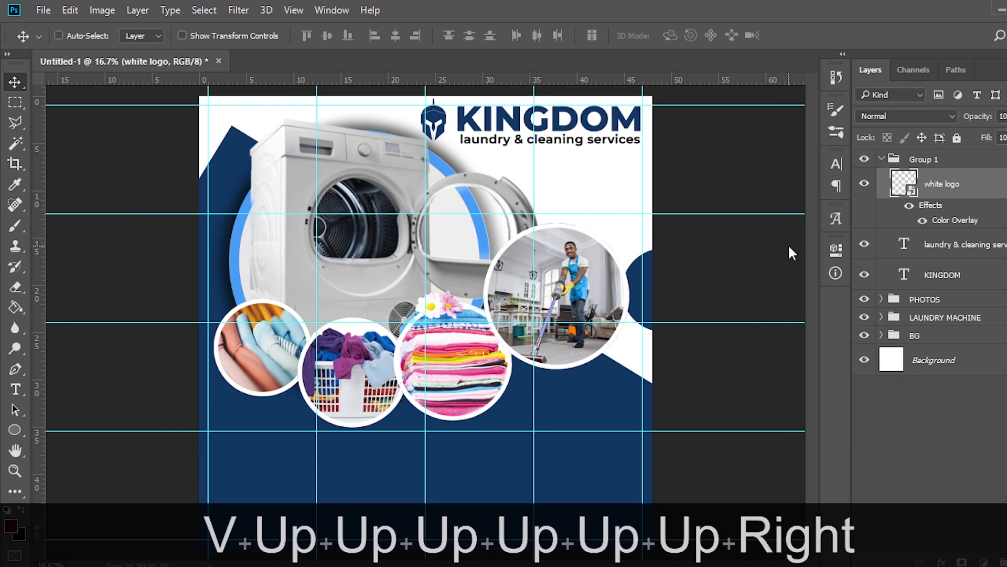
{"action": "key", "text": "Up"}
{"action": "key", "text": "Up"}
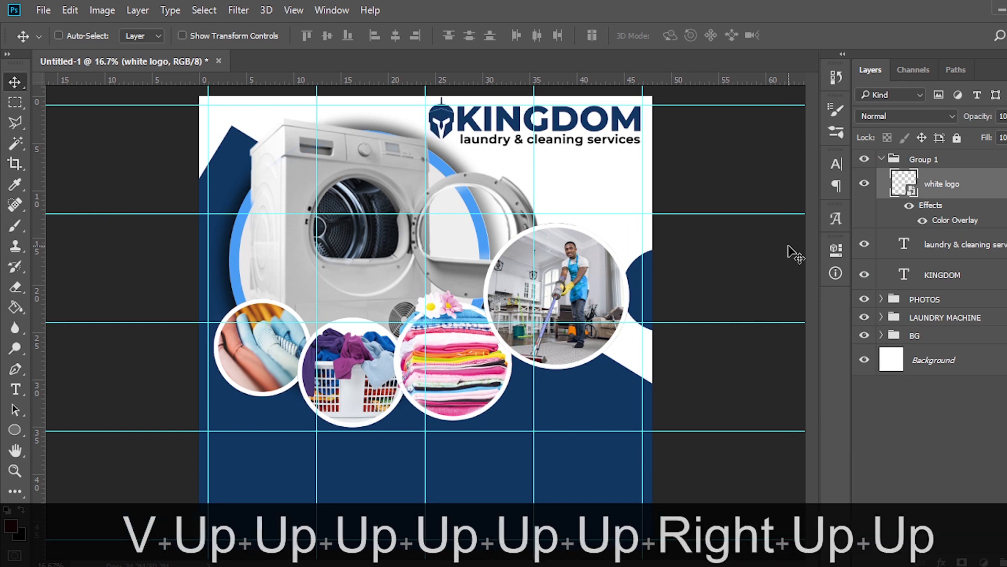
{"action": "key", "text": "Left"}
{"action": "key", "text": "Left"}
{"action": "key", "text": "Up"}
{"action": "key", "text": "Up"}
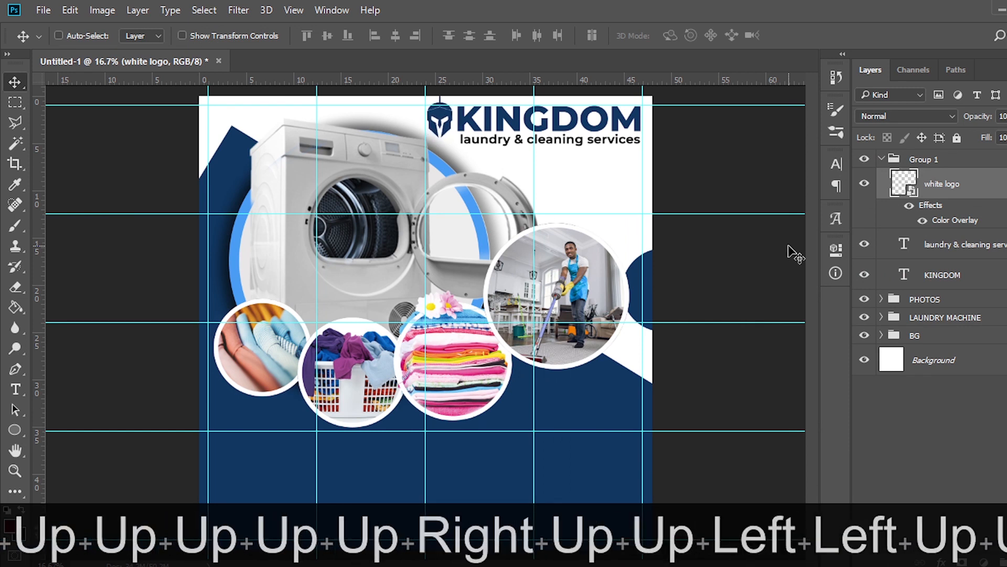
Step: Collapse the headline group and give it a white 40 px Stroke positioned outside
{"action": "left_click", "coordinate": [882, 159]}
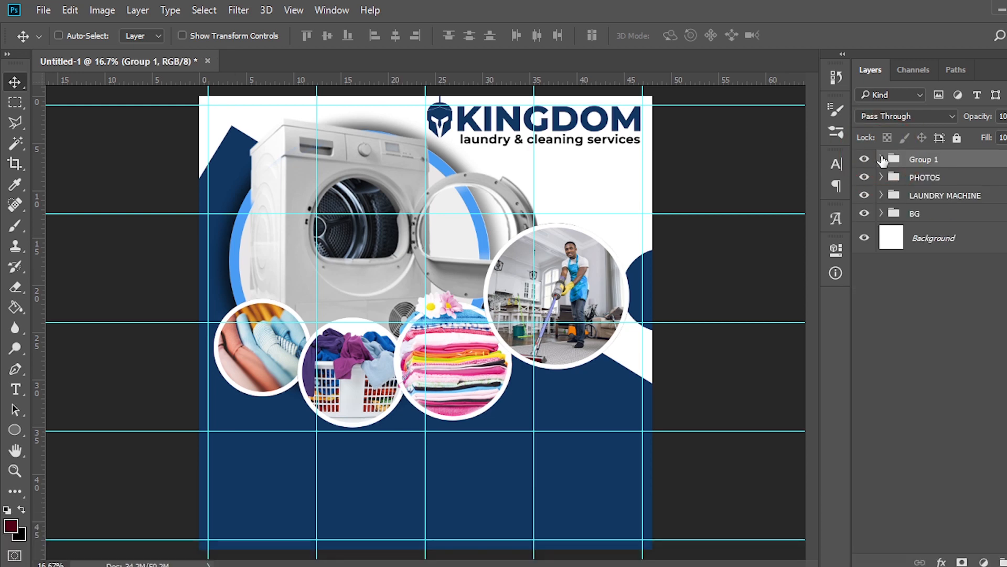
{"action": "double_click", "coordinate": [999, 159]}
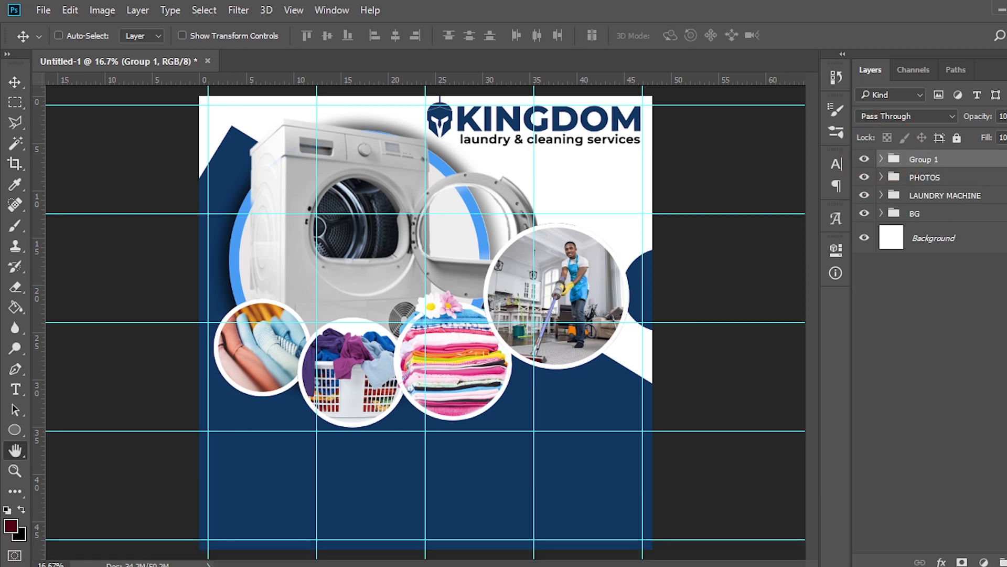
{"action": "left_click_drag", "start_coordinate": [584, 73], "coordinate": [807, 76]}
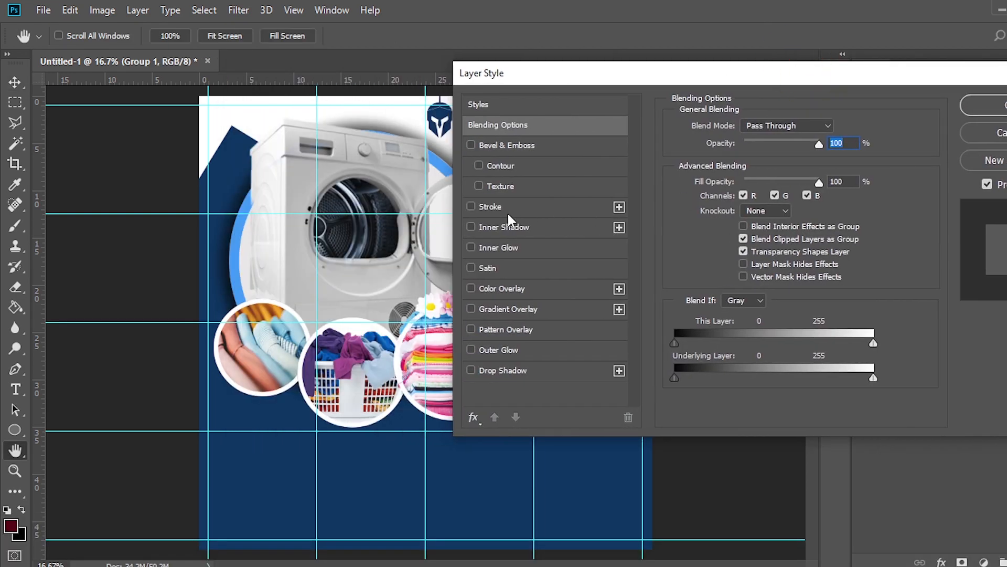
{"action": "left_click", "coordinate": [488, 206]}
{"action": "left_click_drag", "start_coordinate": [603, 81], "coordinate": [734, 98]}
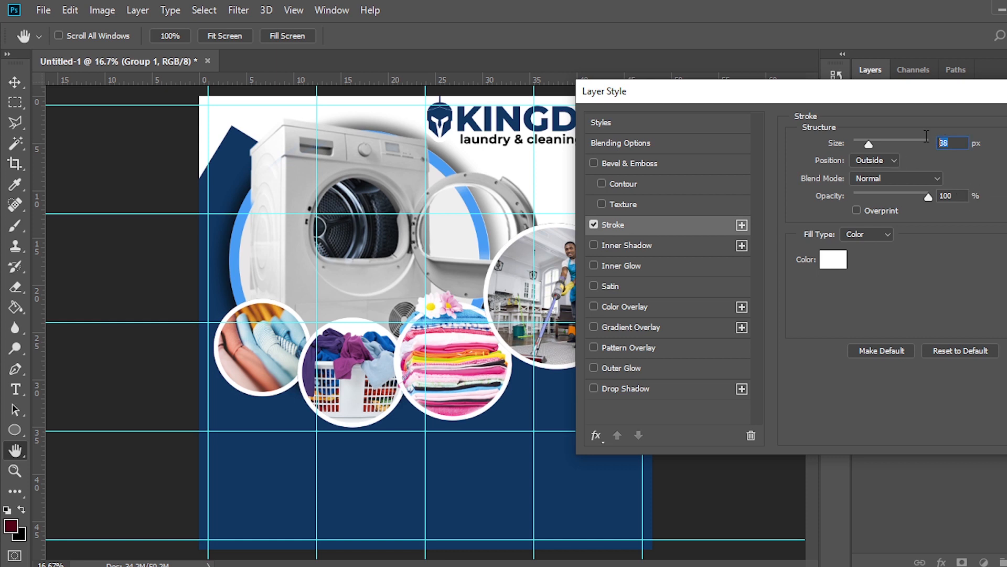
{"action": "type", "text": "40"}
{"action": "left_click_drag", "start_coordinate": [901, 107], "coordinate": [682, 101]}
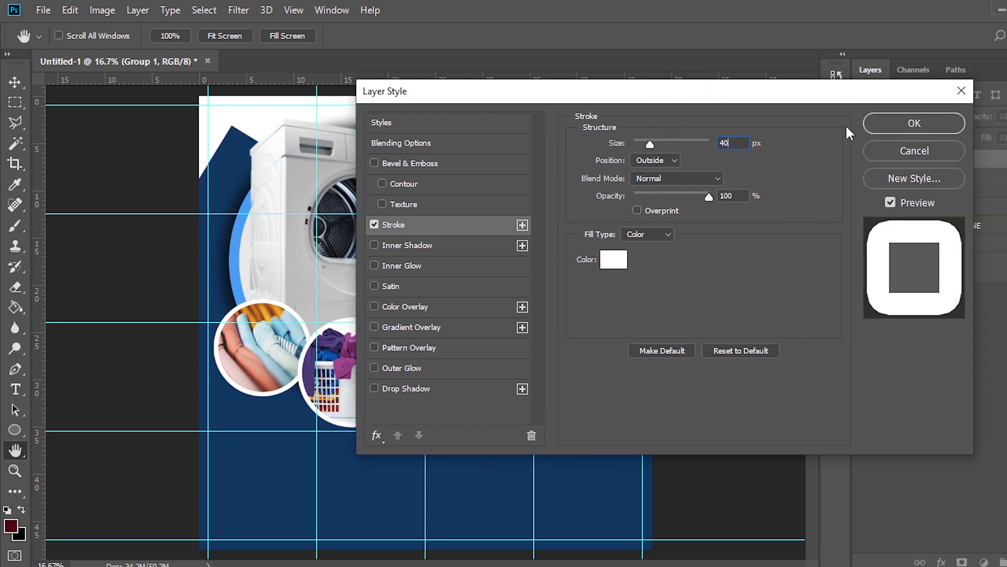
{"action": "left_click", "coordinate": [904, 123]}
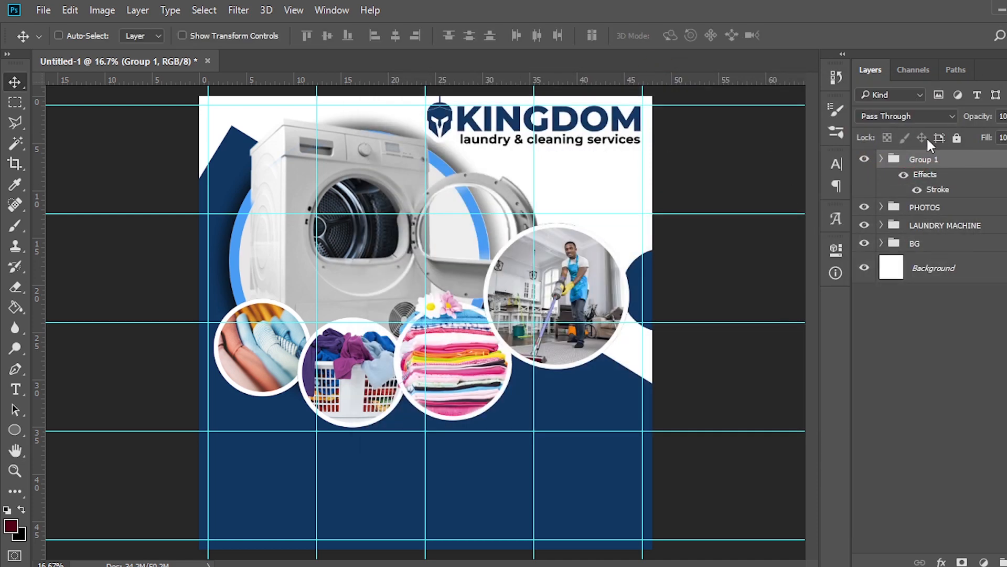
Step: Shift the headline group slightly down and right, and enlarge it leftward over the washing machine's top corner
{"action": "left_click", "coordinate": [1006, 158]}
{"action": "mouse_move", "coordinate": [592, 138]}
{"action": "left_mouse_down"}
{"action": "mouse_move", "coordinate": [502, 150]}
{"action": "mouse_move", "coordinate": [594, 142]}
{"action": "left_mouse_up"}
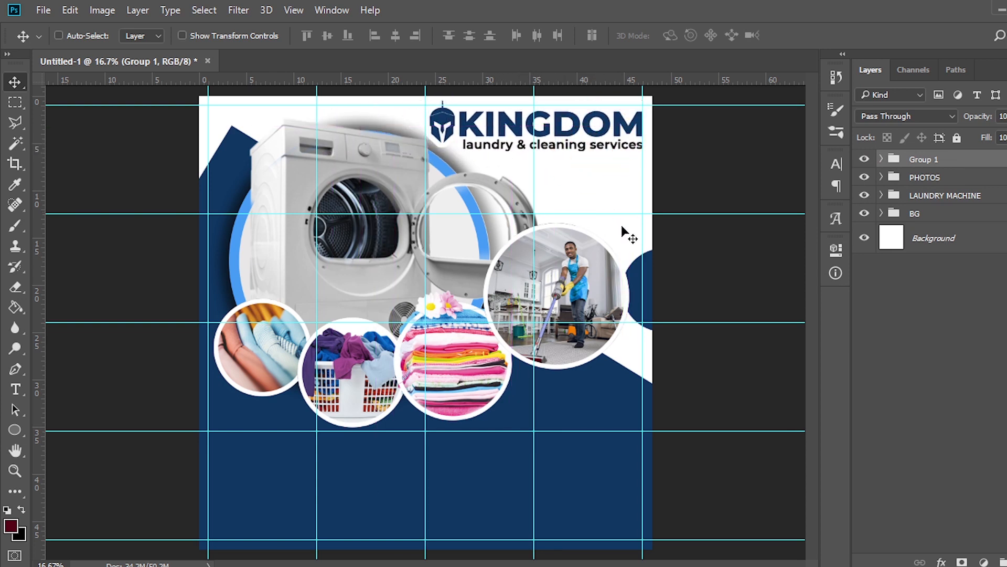
{"action": "key", "text": "ctrl+t"}
{"action": "left_click_drag", "start_coordinate": [431, 149], "coordinate": [381, 159]}
{"action": "key", "text": "shift+Return"}
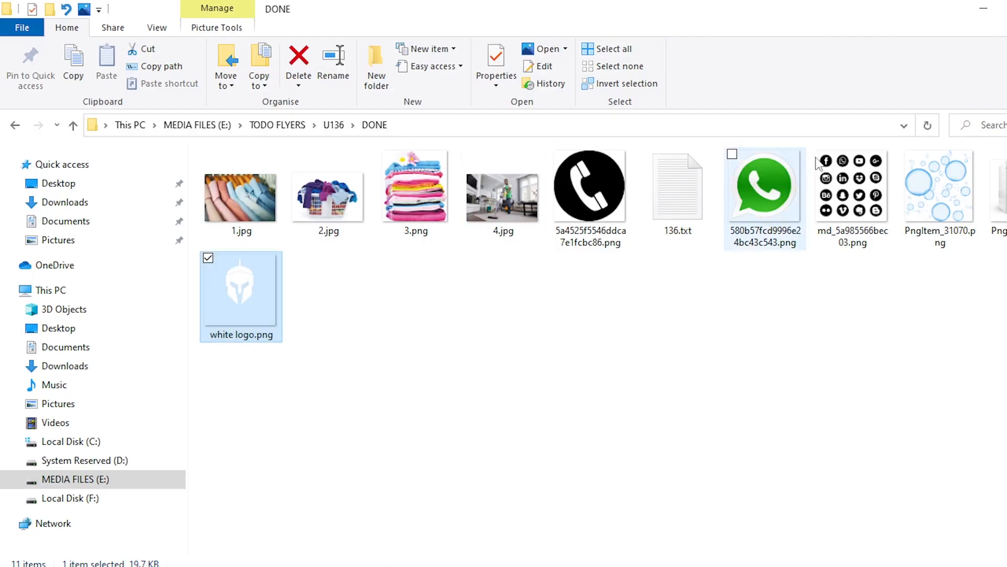
Step: Place the bubbles image PngItem_31070.png at about 48% scale over the flyer's middle and set its blend mode to Linear Dodge (Add)
{"action": "left_click_drag", "start_coordinate": [939, 194], "coordinate": [490, 323]}
{"action": "left_click_drag", "start_coordinate": [629, 146], "coordinate": [527, 235]}
{"action": "left_click_drag", "start_coordinate": [483, 341], "coordinate": [498, 294]}
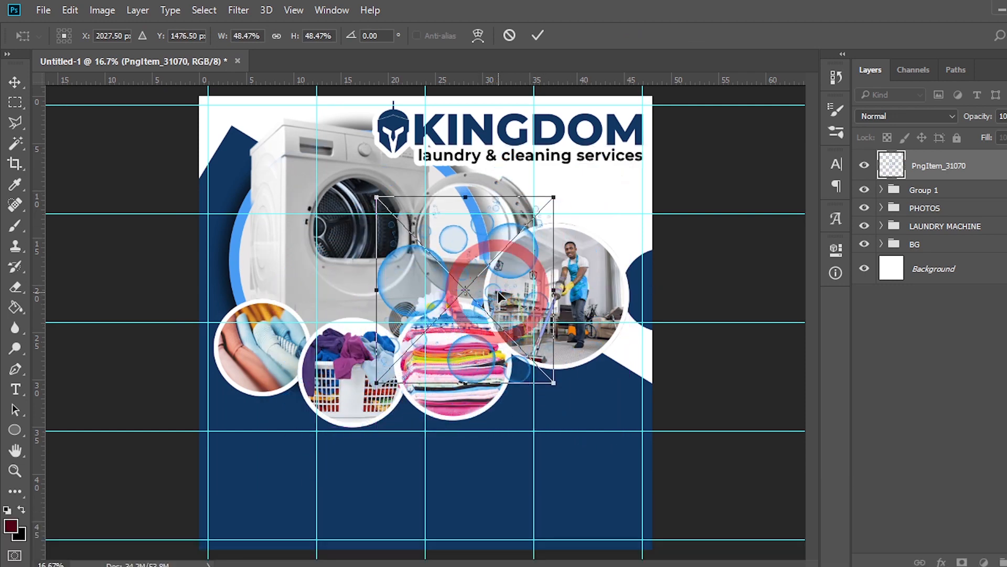
{"action": "key", "text": "Return"}
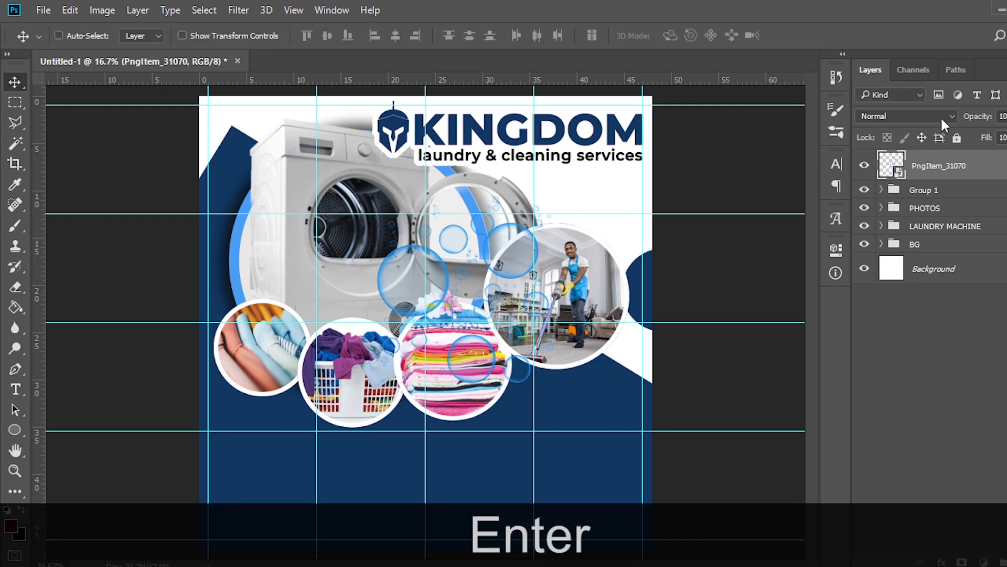
{"action": "left_click", "coordinate": [942, 120]}
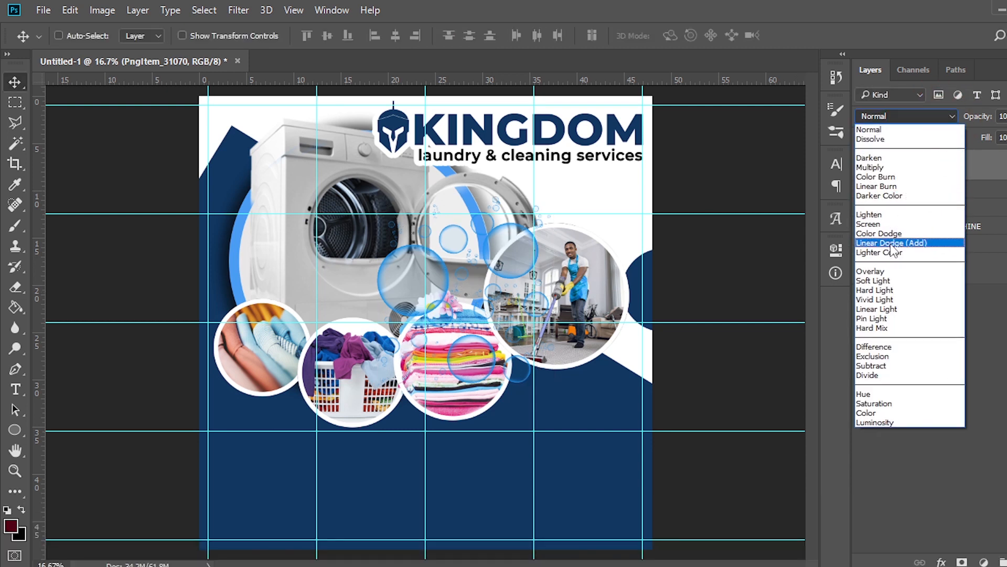
{"action": "left_click", "coordinate": [894, 244]}
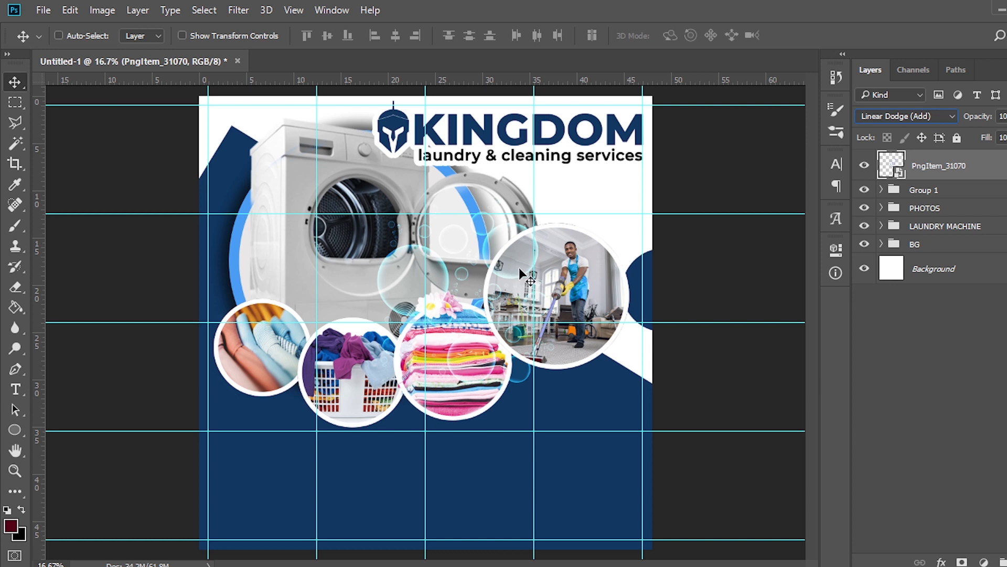
Step: Draw a rectangle about 3744 x 426 px across the flyer's bottom edge and fill it white
{"action": "left_click", "coordinate": [15, 429]}
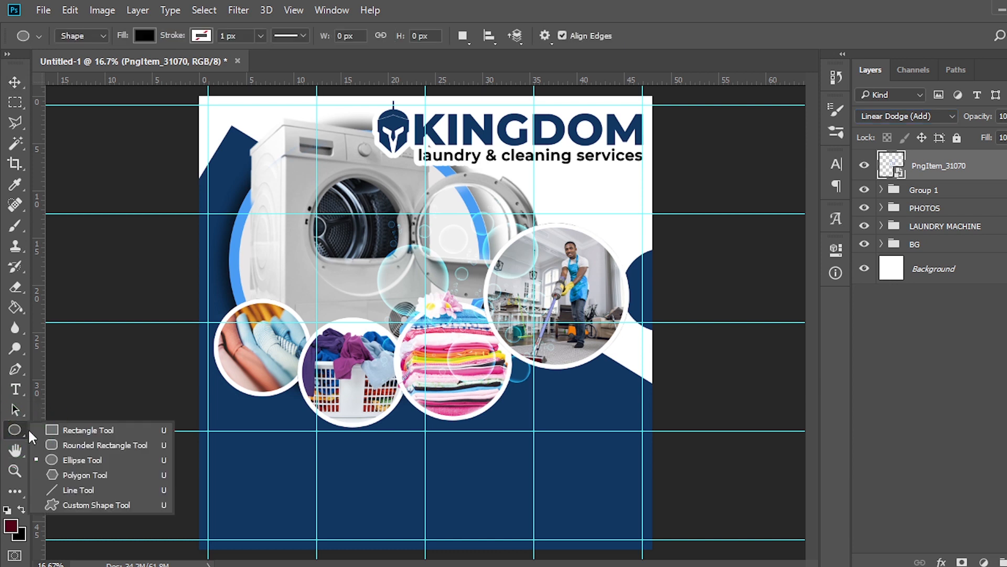
{"action": "left_click", "coordinate": [85, 428]}
{"action": "left_click_drag", "start_coordinate": [195, 499], "coordinate": [682, 555]}
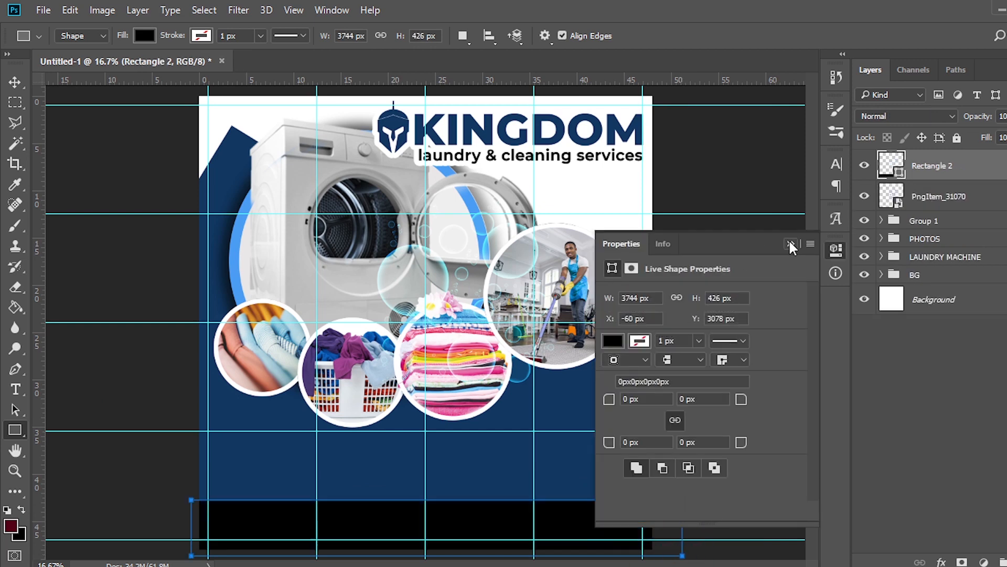
{"action": "left_click", "coordinate": [791, 244]}
{"action": "double_click", "coordinate": [890, 167]}
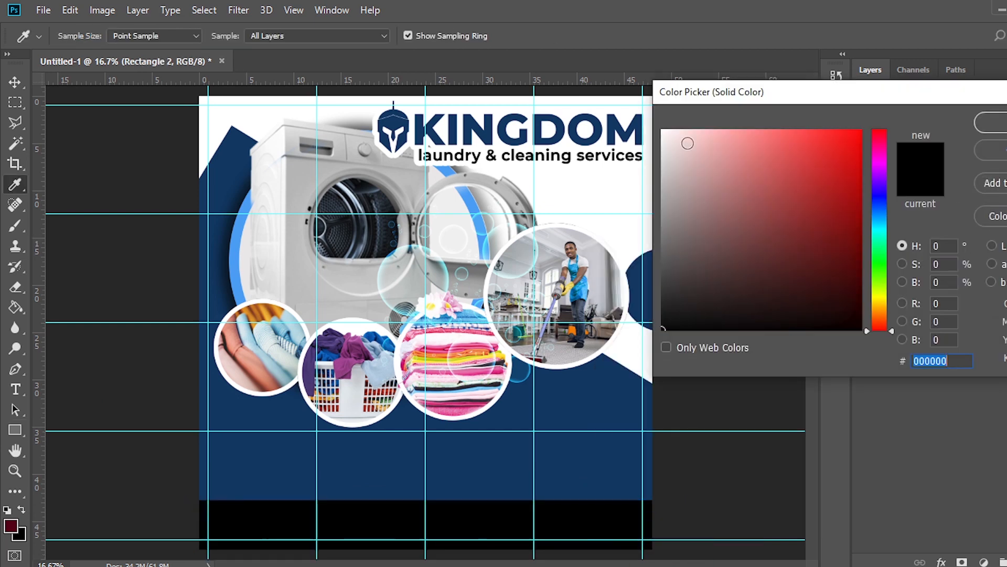
{"action": "left_click", "coordinate": [632, 104]}
{"action": "left_click", "coordinate": [991, 122]}
Step: Nudge the white bottom rectangle slightly downward to make the visible bar thinner
{"action": "key", "text": "v"}
{"action": "key", "text": "shift+Down"}
{"action": "key", "text": "shift+Down"}
{"action": "key", "text": "shift+Down"}
{"action": "key", "text": "shift+Down"}
{"action": "key", "text": "shift+Down"}
{"action": "key", "text": "shift+Down"}
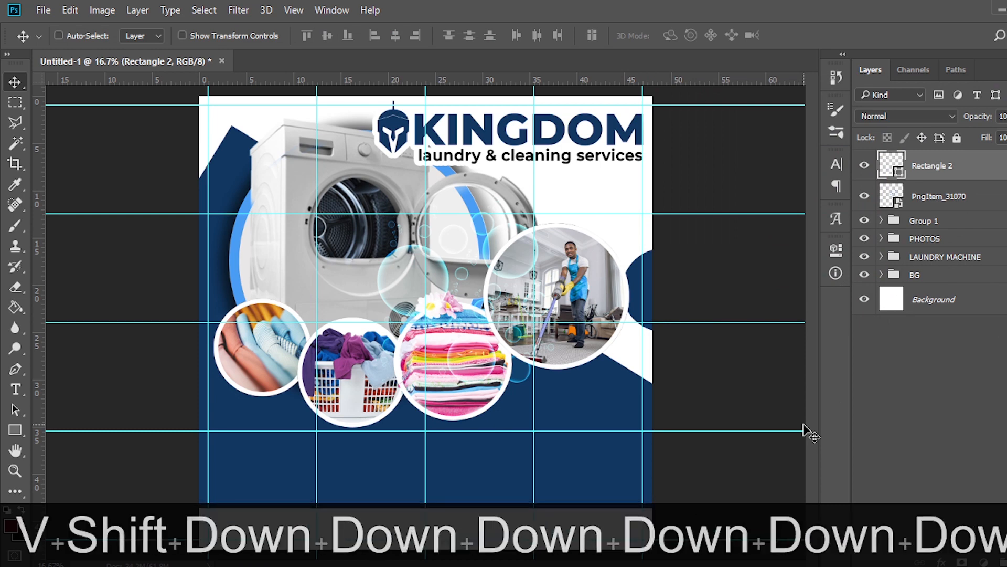
Step: Add the phone number copied from 136.txt as a new text layer and move it onto the white bottom bar
{"action": "key", "text": "ctrl+plus"}
{"action": "scroll", "coordinate": [598, 400], "scroll_direction": "down", "scroll_amount": 6}
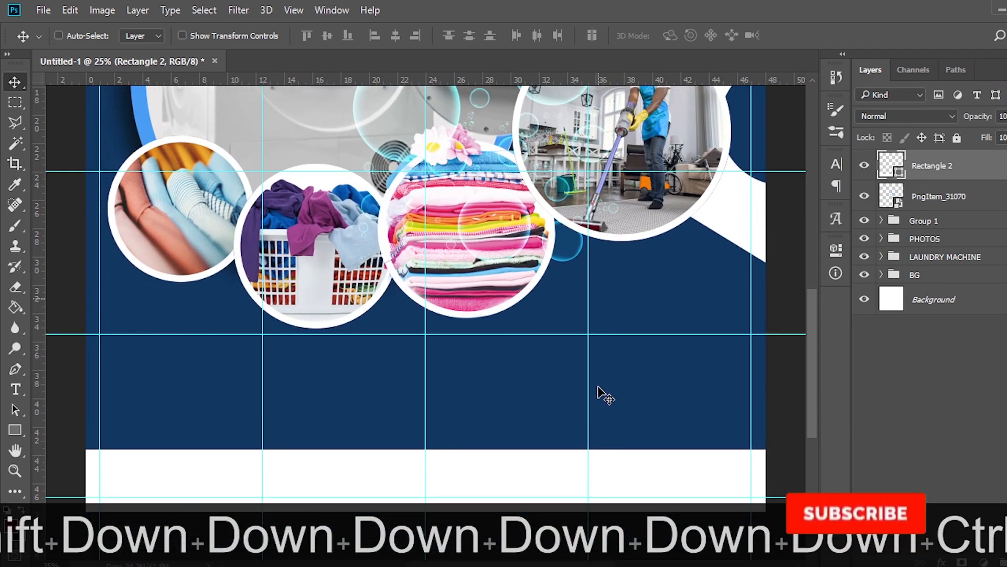
{"action": "key", "text": "t"}
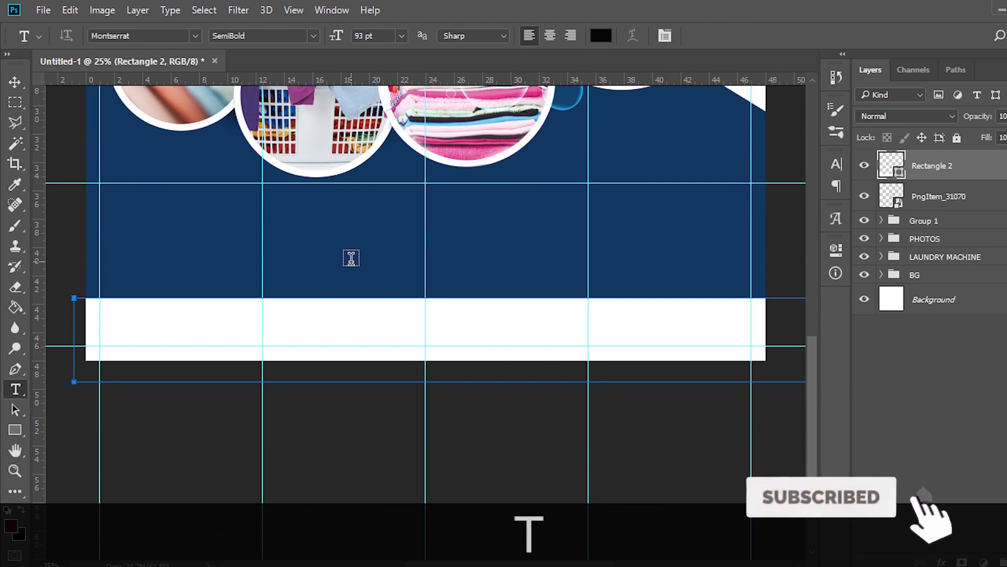
{"action": "left_click", "coordinate": [352, 260]}
{"action": "key", "text": "alt+Tab"}
{"action": "left_click_drag", "start_coordinate": [599, 252], "coordinate": [481, 246]}
{"action": "key", "text": "ctrl+c"}
{"action": "left_click", "coordinate": [517, 3]}
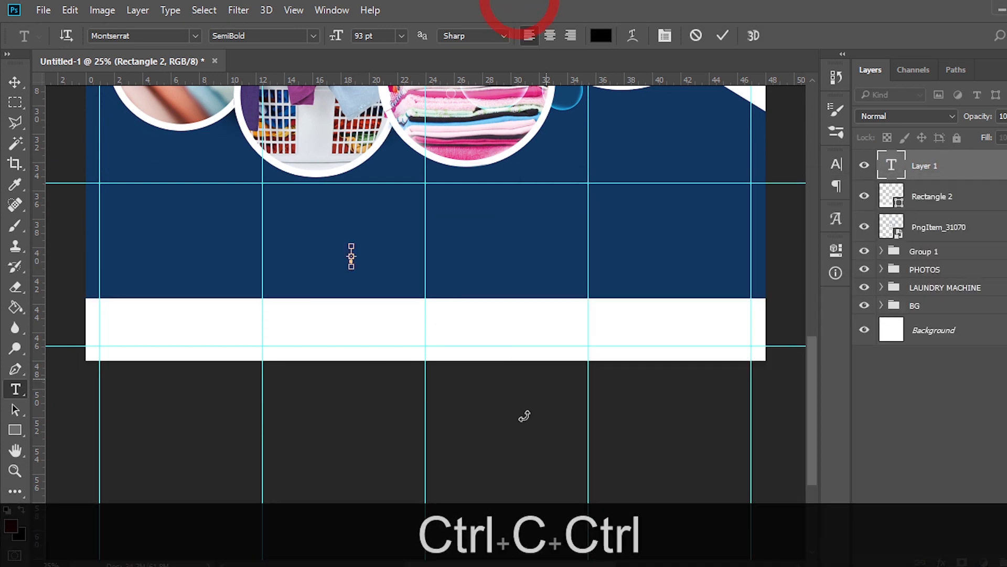
{"action": "key", "text": "ctrl+v"}
{"action": "left_click", "coordinate": [922, 163]}
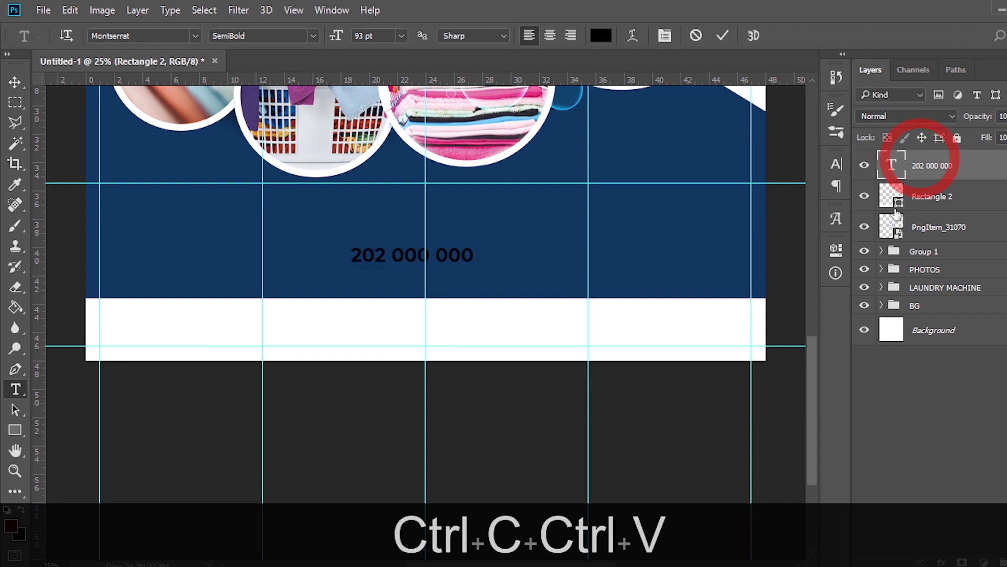
{"action": "key", "text": "v"}
{"action": "left_click_drag", "start_coordinate": [409, 265], "coordinate": [321, 354]}
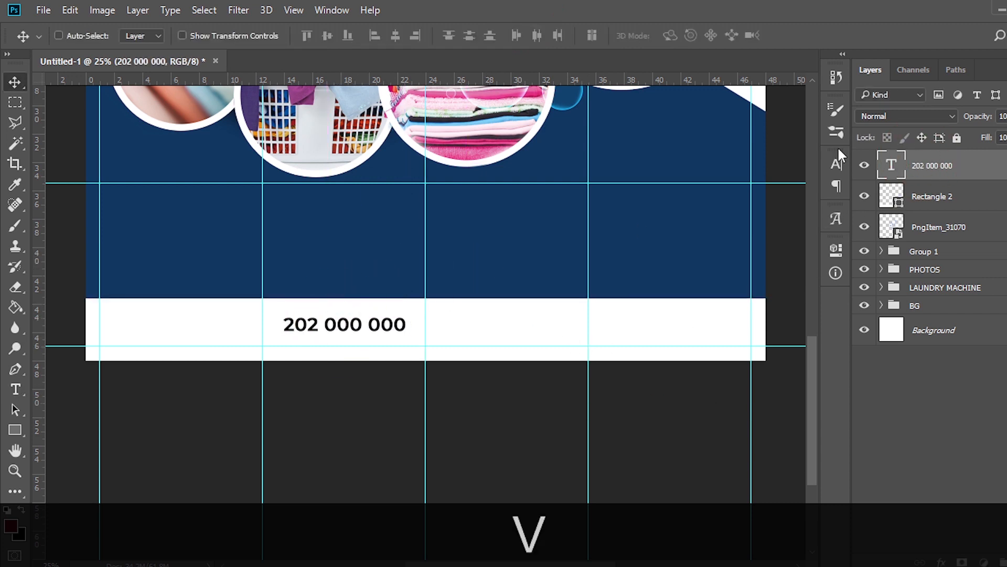
Step: Set the phone number text to Montserrat ExtraBold at 174 pt
{"action": "left_click", "coordinate": [835, 165]}
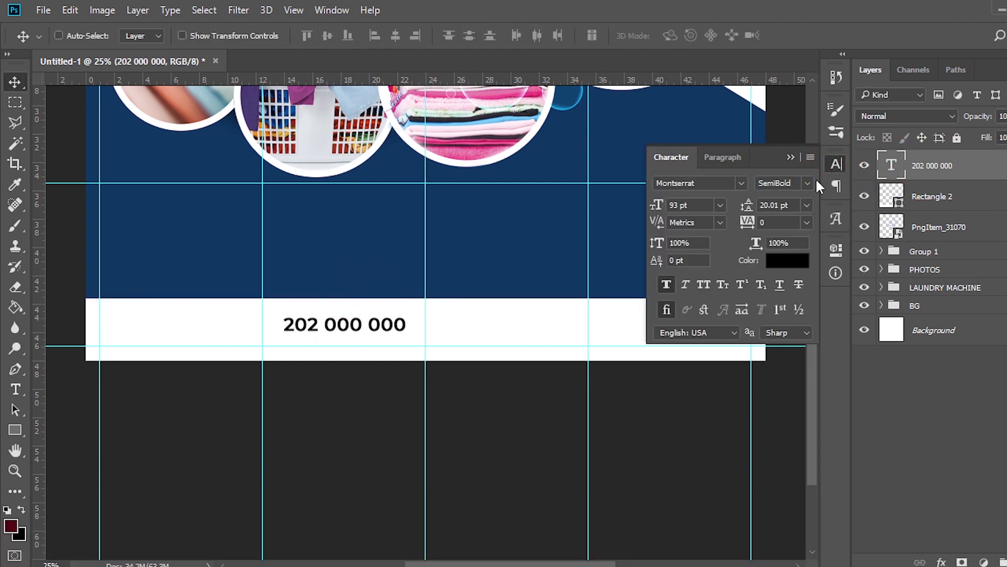
{"action": "left_click", "coordinate": [742, 184]}
{"action": "left_click", "coordinate": [785, 2]}
{"action": "left_click", "coordinate": [808, 182]}
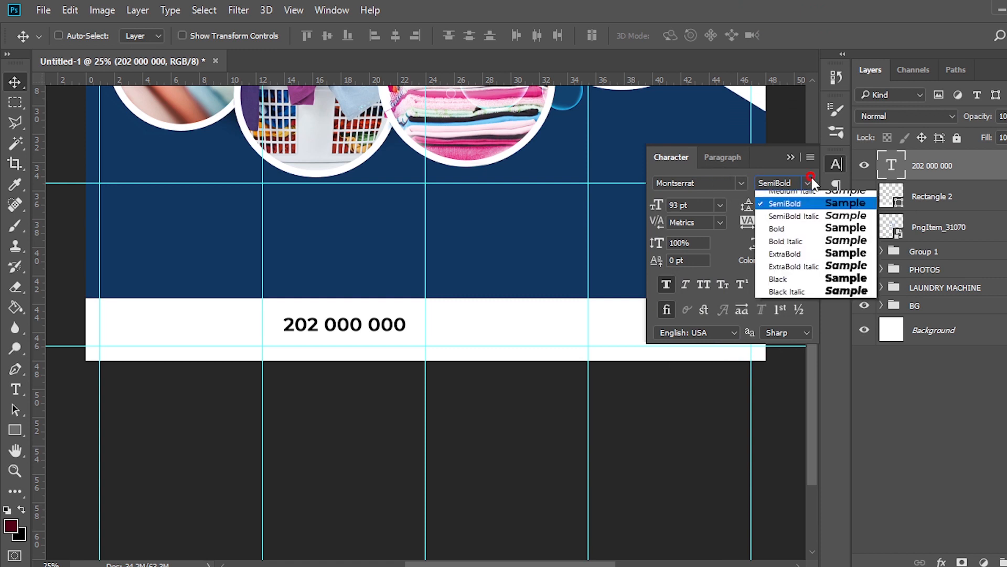
{"action": "left_click", "coordinate": [785, 376]}
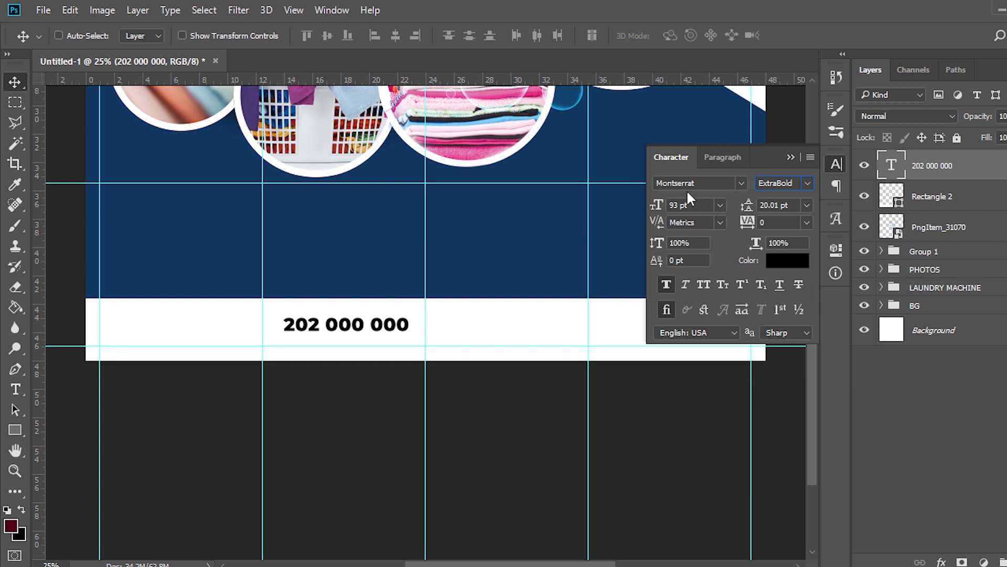
{"action": "left_click", "coordinate": [685, 205]}
{"action": "type", "text": "1"}
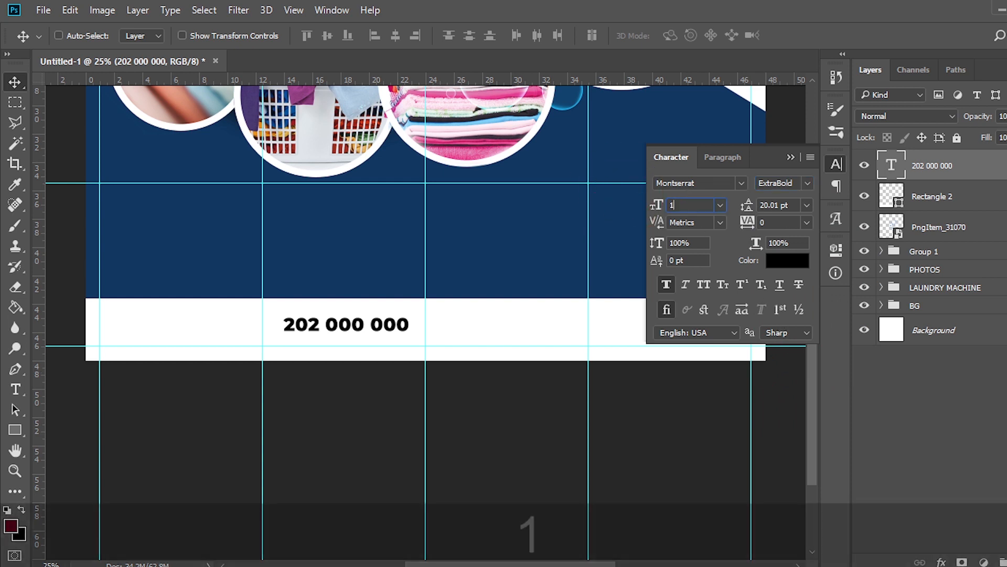
{"action": "type", "text": "74"}
{"action": "key", "text": "Return"}
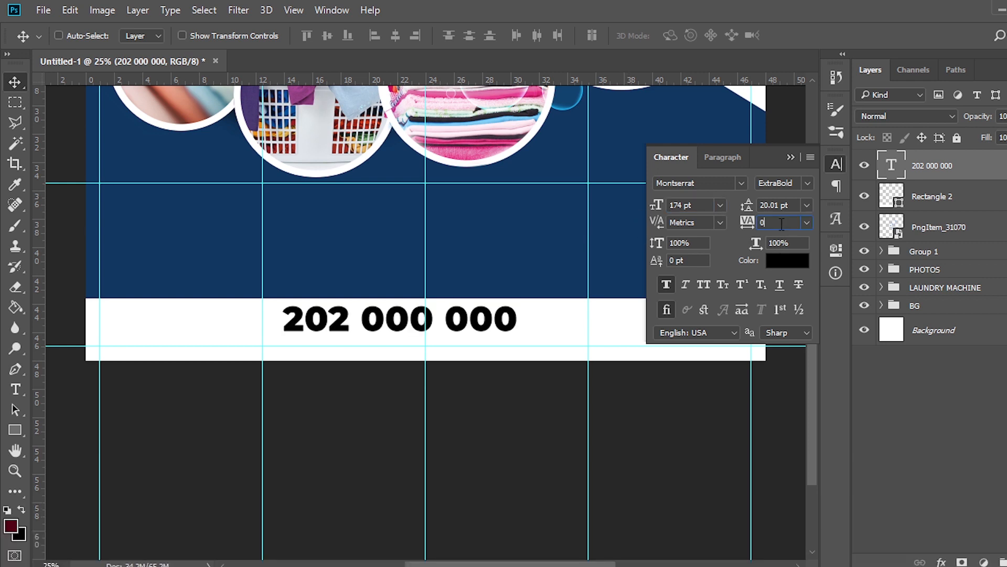
Step: Colour the phone number with the background's dark blue #083461 and shift it left along the white bar
{"action": "left_click", "coordinate": [789, 260]}
{"action": "left_click", "coordinate": [562, 234]}
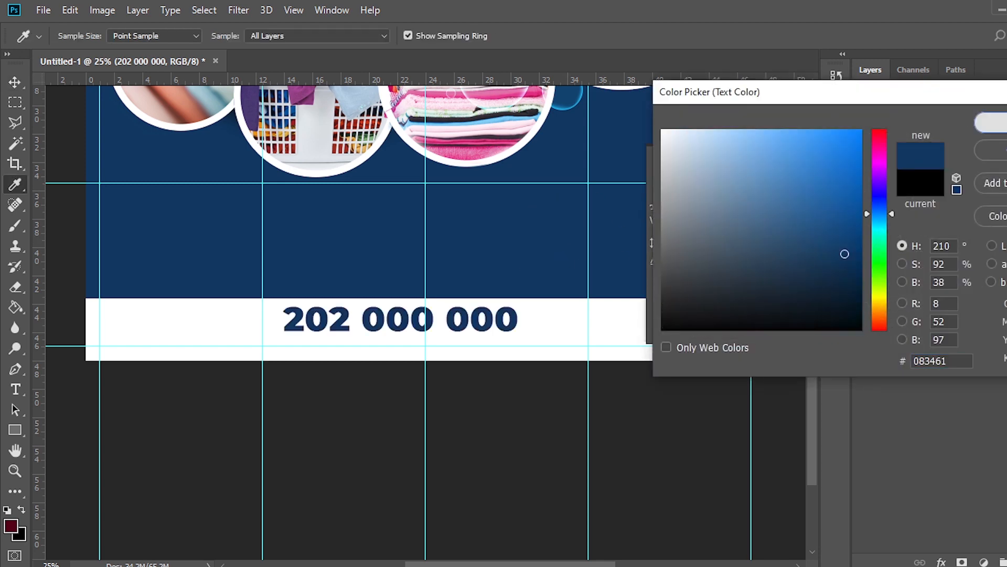
{"action": "key", "text": "Return"}
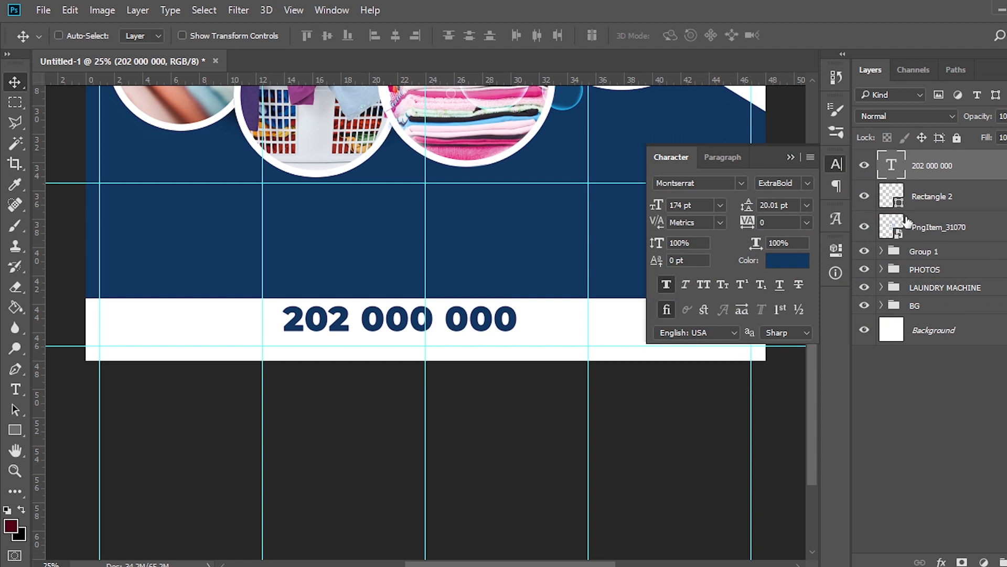
{"action": "key", "text": "space"}
{"action": "left_click_drag", "start_coordinate": [427, 326], "coordinate": [301, 326]}
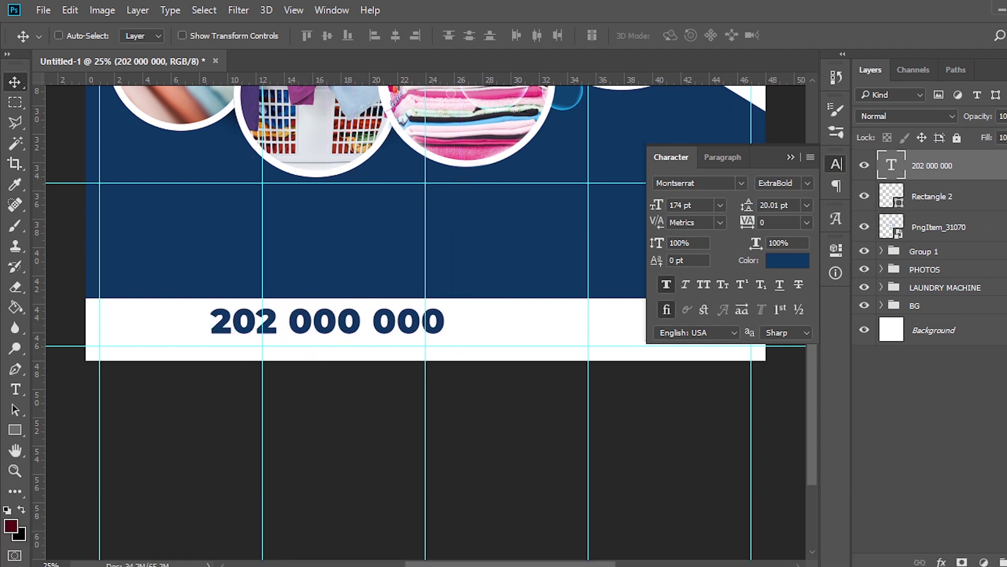
Step: Place the phone icon image 5a4525f5546ddca7e1fcbc86 at about 27% scale directly left of the phone number
{"action": "left_click", "coordinate": [442, 565]}
{"action": "left_click_drag", "start_coordinate": [589, 210], "coordinate": [272, 337]}
{"action": "left_click_drag", "start_coordinate": [328, 268], "coordinate": [284, 310]}
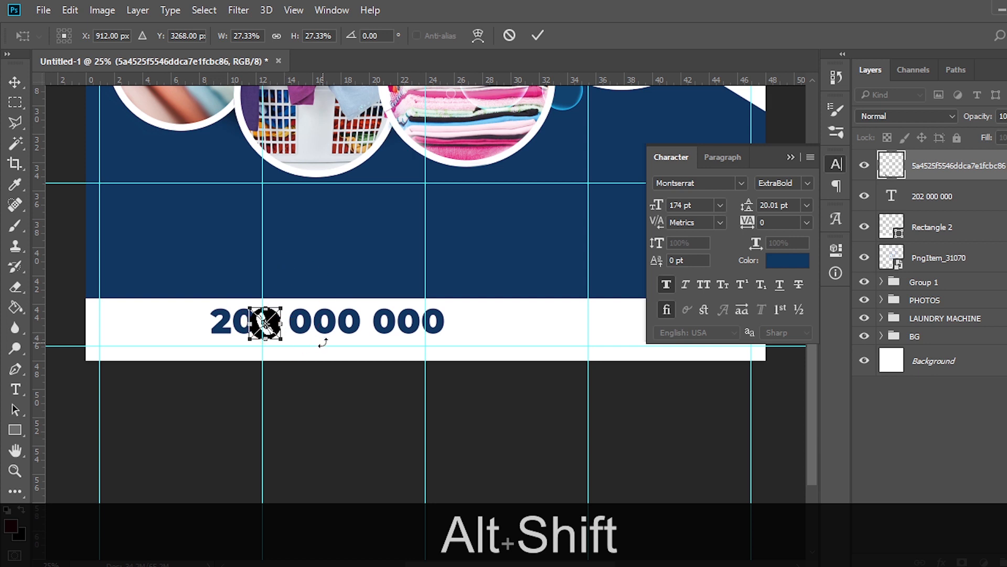
{"action": "key", "text": "Return"}
{"action": "key", "text": "v"}
{"action": "left_click_drag", "start_coordinate": [257, 326], "coordinate": [182, 322]}
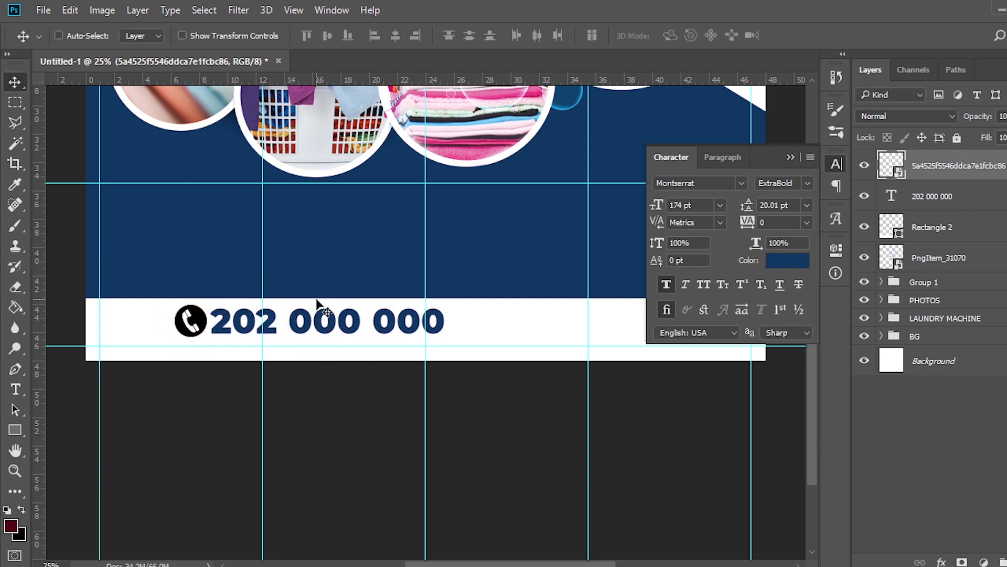
Step: Add a horizontal guide along the lower edge of the phone icon
{"action": "key", "text": "ctrl+="}
{"action": "scroll", "coordinate": [375, 233], "scroll_direction": "left", "scroll_amount": 3}
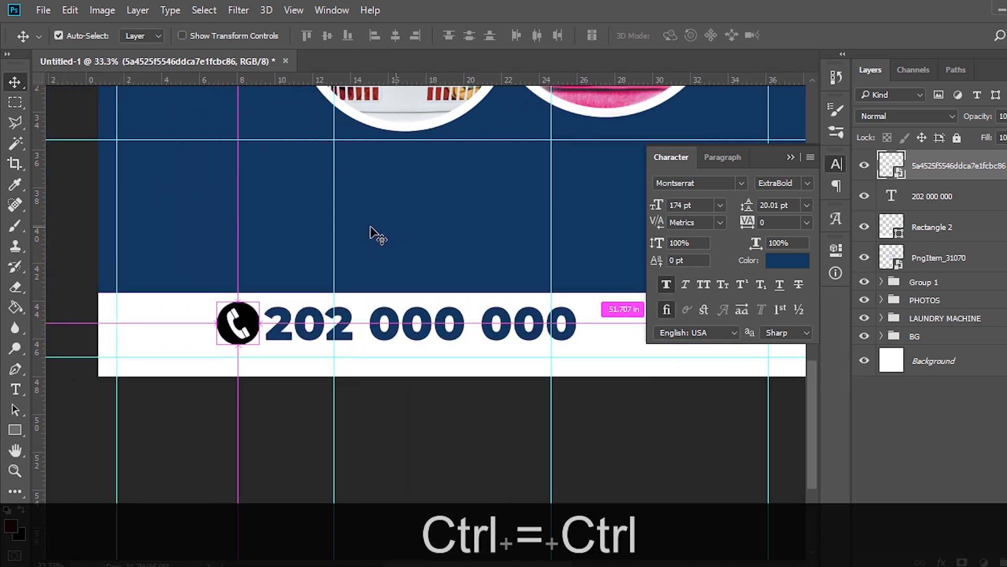
{"action": "scroll", "coordinate": [375, 234], "scroll_direction": "left", "scroll_amount": 1}
{"action": "left_click", "coordinate": [788, 159]}
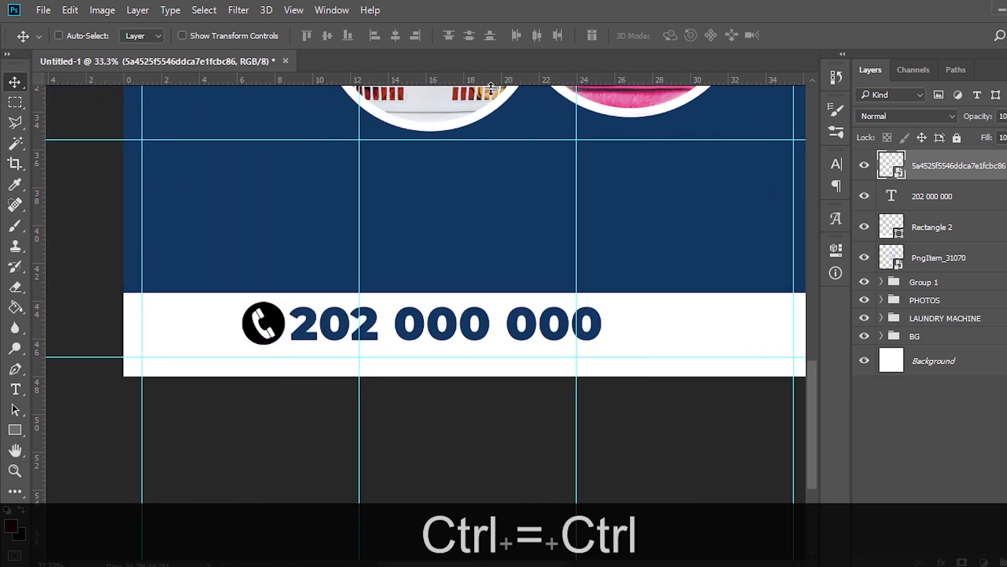
{"action": "left_click_drag", "start_coordinate": [490, 88], "coordinate": [483, 341]}
Step: Nudge the phone number text down until its base sits on the guide under the phone icon
{"action": "left_click", "coordinate": [943, 198]}
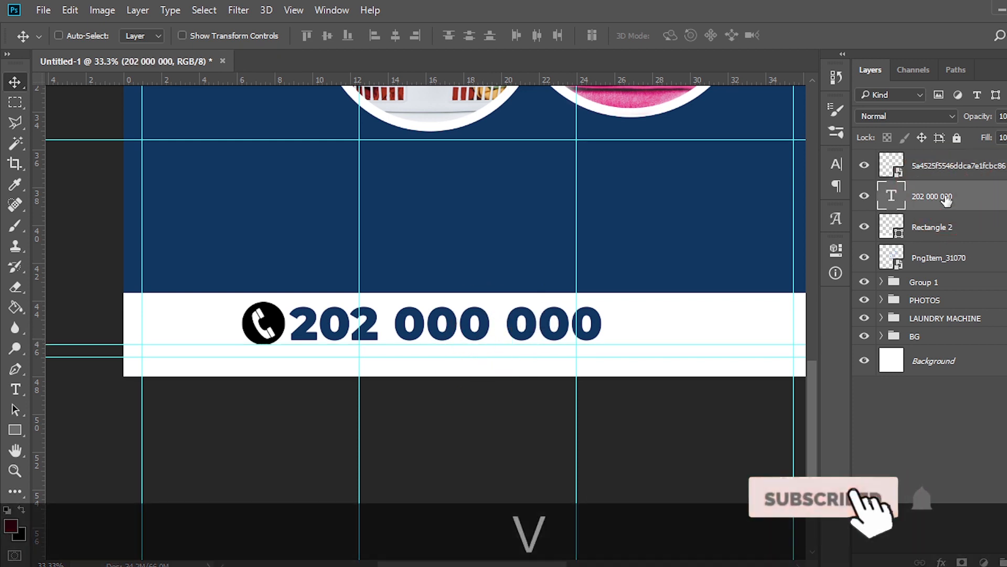
{"action": "key", "text": "Down"}
{"action": "key", "text": "Down"}
{"action": "key", "text": "Down"}
{"action": "key", "text": "Down"}
{"action": "key", "text": "Down"}
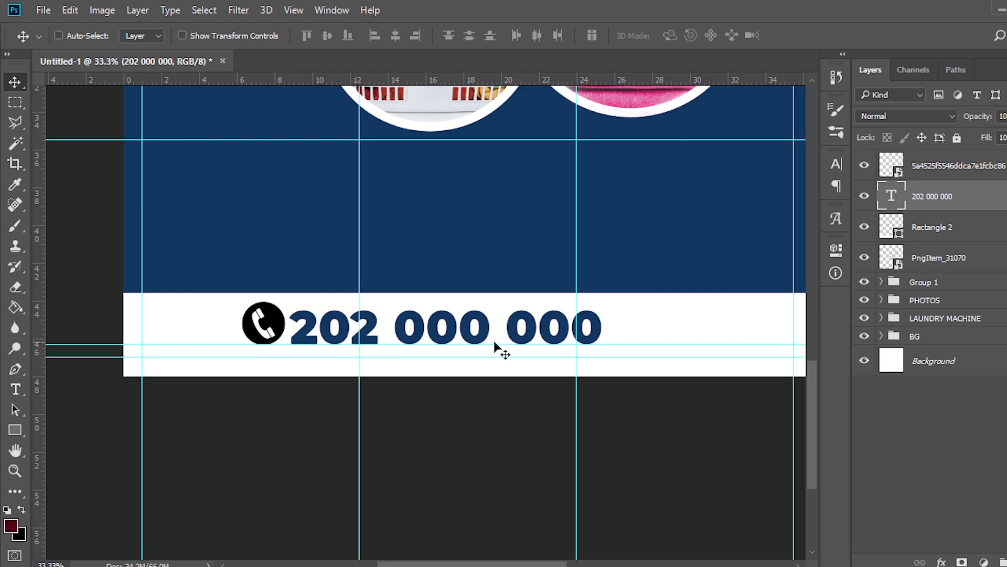
Step: Scale the phone icon beside the phone number down to 23.33%
{"action": "left_click", "coordinate": [916, 166]}
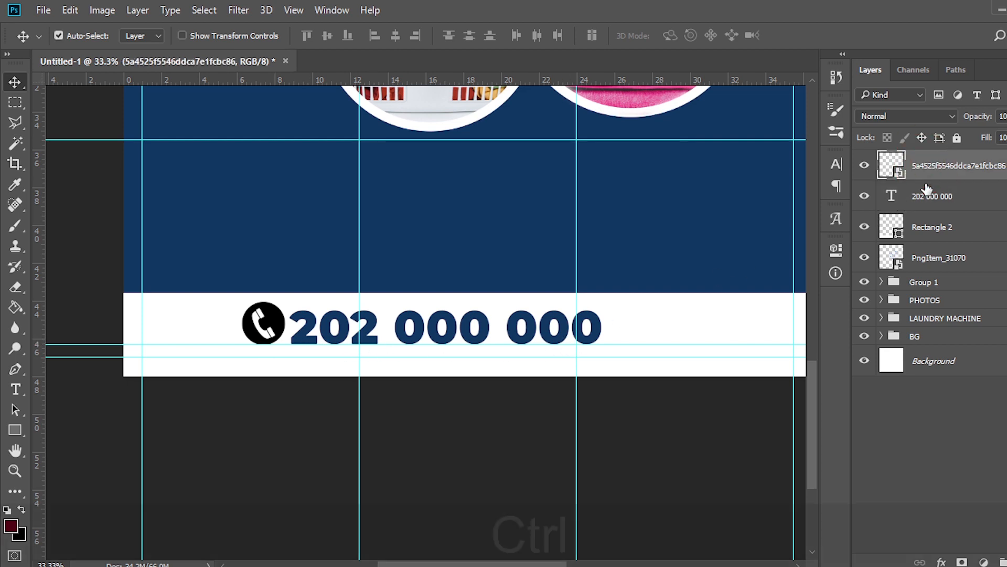
{"action": "key", "text": "ctrl+t"}
{"action": "left_click_drag", "start_coordinate": [242, 297], "coordinate": [248, 307]}
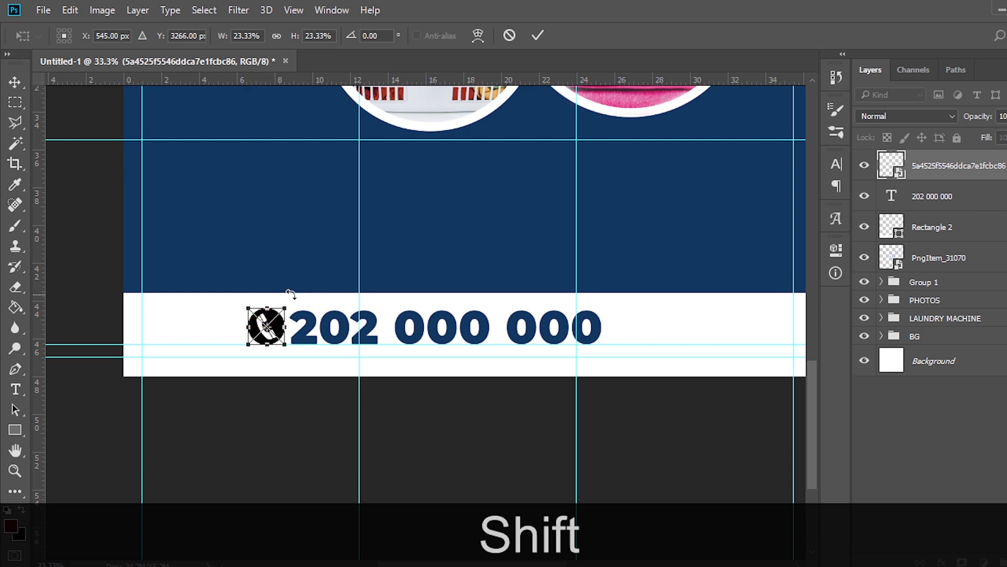
{"action": "key", "text": "shift+Return"}
Step: Add a horizontal guide along the top edge of the phone number digits, hiding the phone icon only while placing it
{"action": "left_click", "coordinate": [866, 166]}
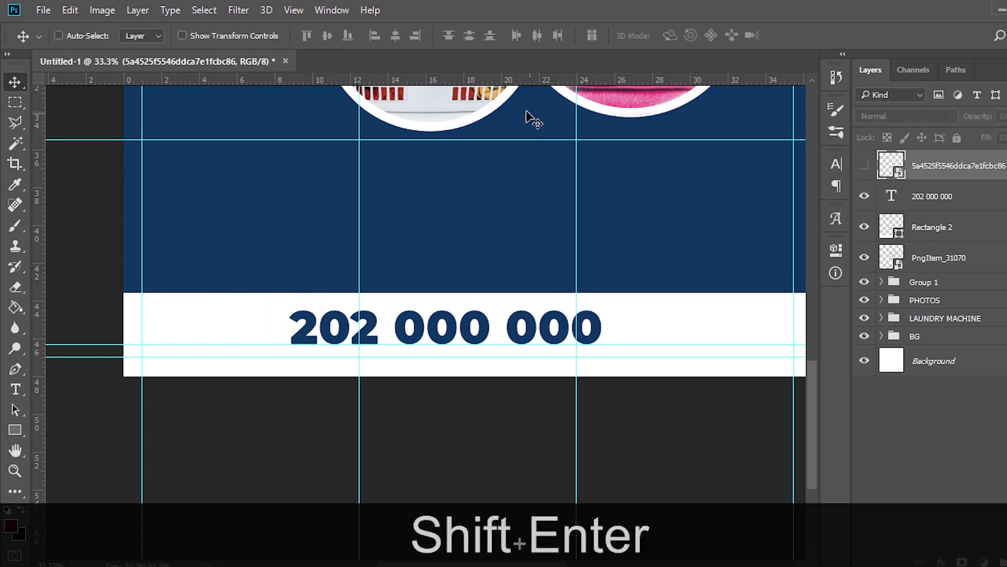
{"action": "left_click_drag", "start_coordinate": [514, 77], "coordinate": [508, 309]}
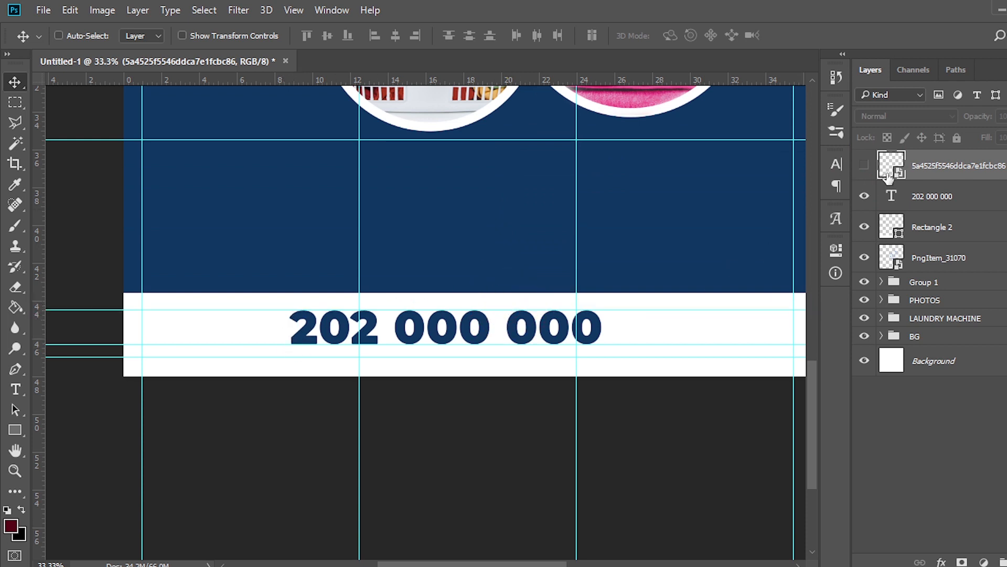
{"action": "left_click", "coordinate": [864, 166]}
Step: Shrink the phone icon slightly to fit between the guides at the digits' top and bottom edges, and nudge it up
{"action": "key", "text": "ctrl+t"}
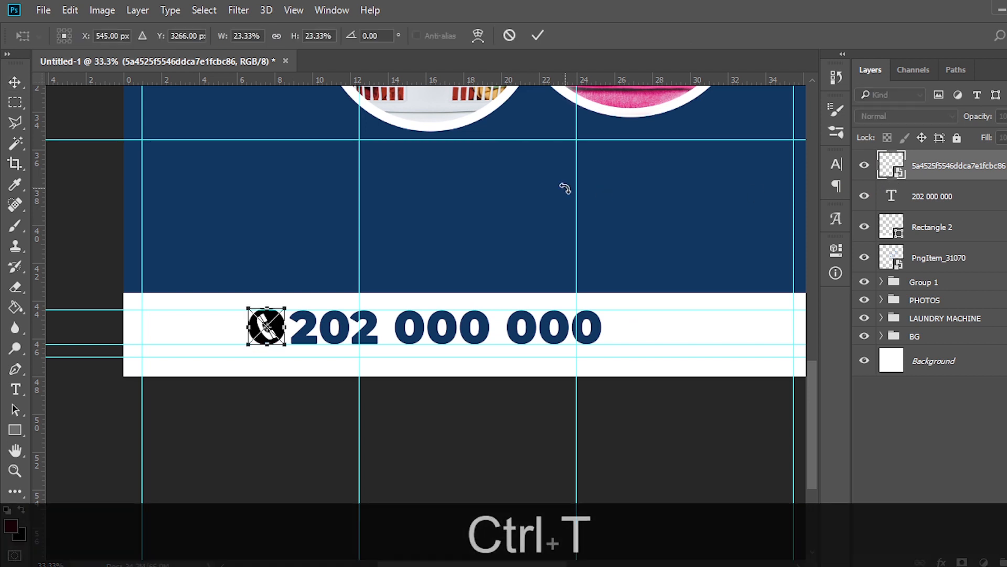
{"action": "mouse_move", "coordinate": [287, 306]}
{"action": "left_mouse_down"}
{"action": "mouse_move", "coordinate": [277, 315]}
{"action": "mouse_move", "coordinate": [283, 308]}
{"action": "left_mouse_up"}
{"action": "key", "text": "shift+Return"}
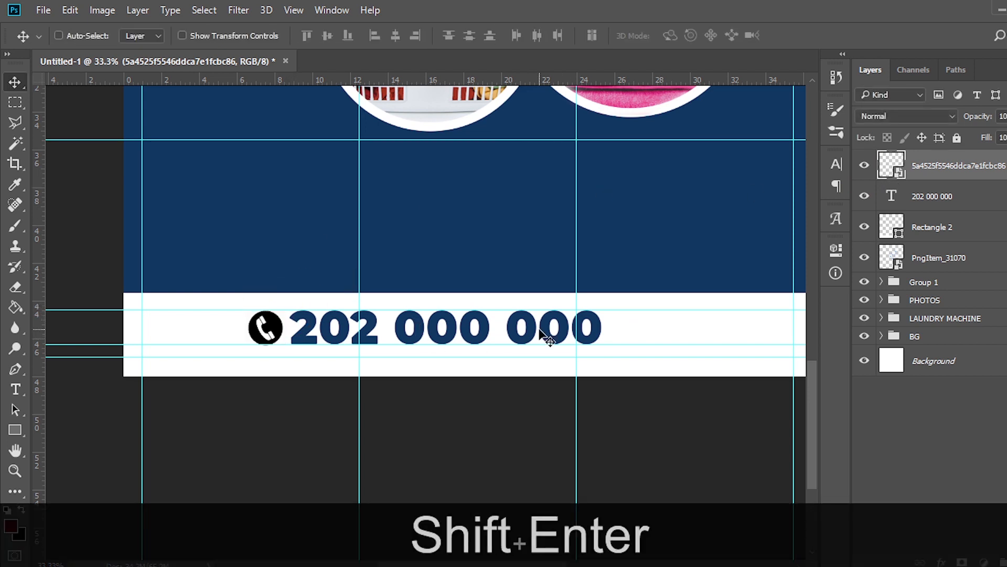
{"action": "key", "text": "v"}
{"action": "key", "text": "Up"}
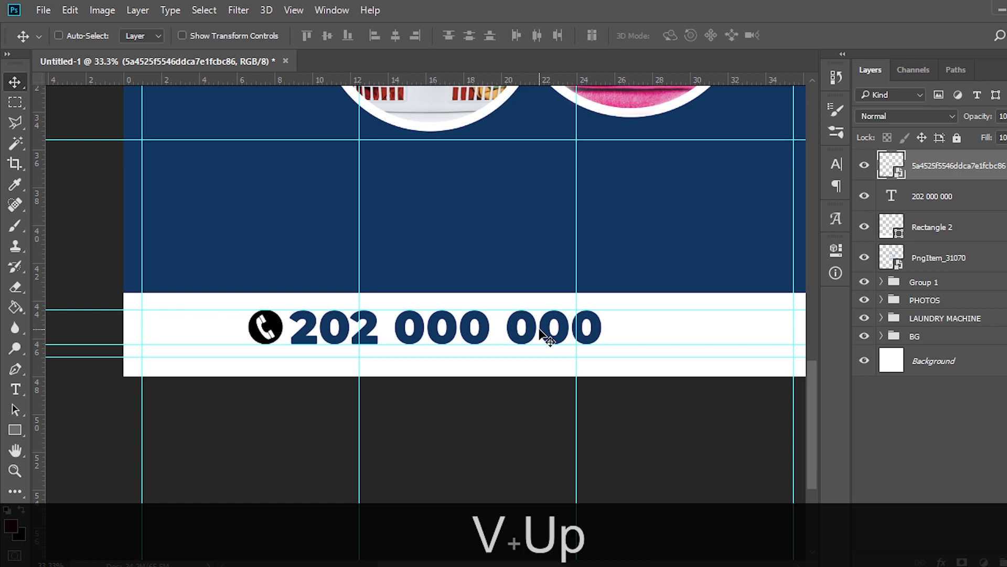
Step: Select the black area of the phone icon with the Magic Wand and create a new layer above the icon
{"action": "scroll", "coordinate": [426, 316], "scroll_direction": "right", "scroll_amount": 5}
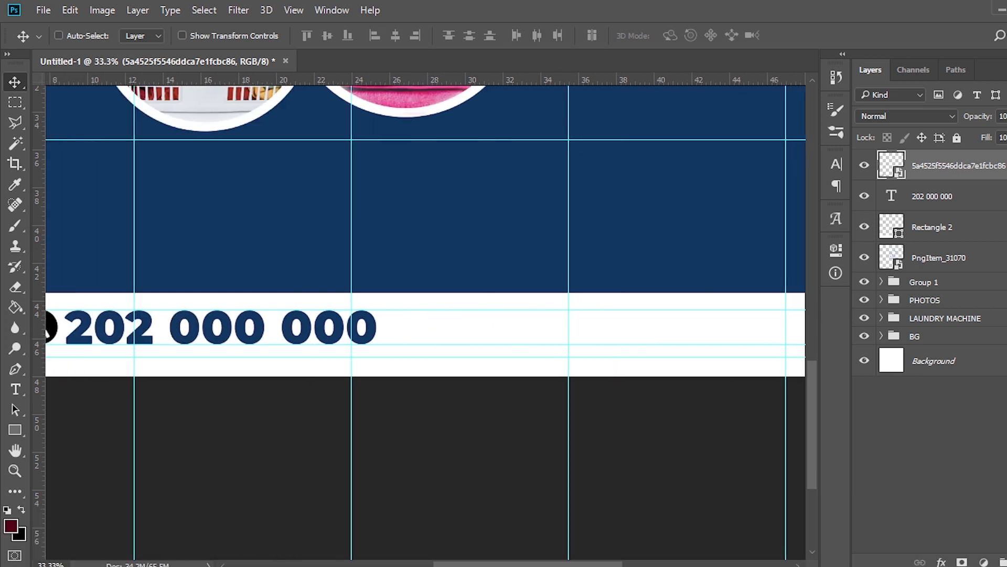
{"action": "left_click", "coordinate": [15, 143]}
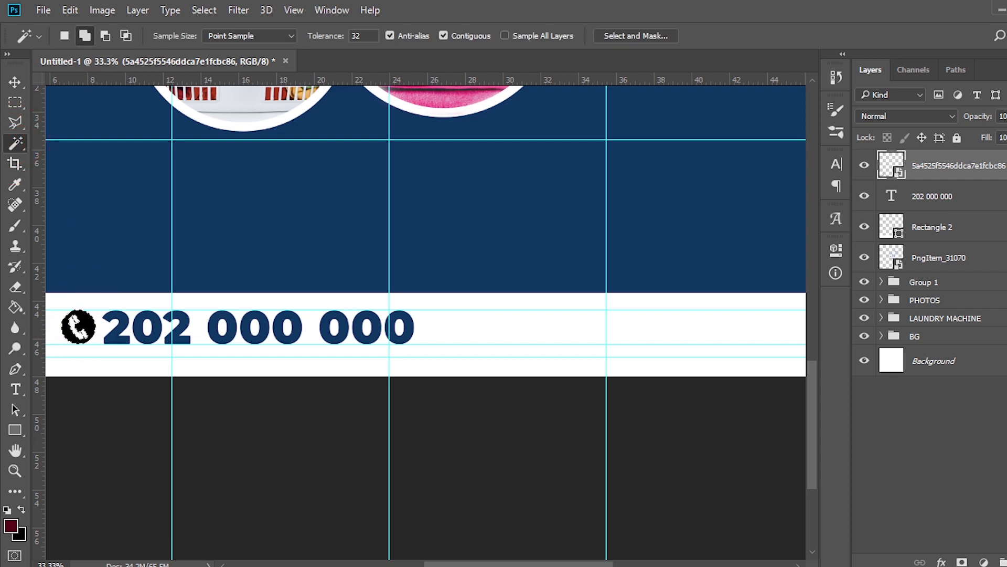
{"action": "key", "text": "ctrl+j"}
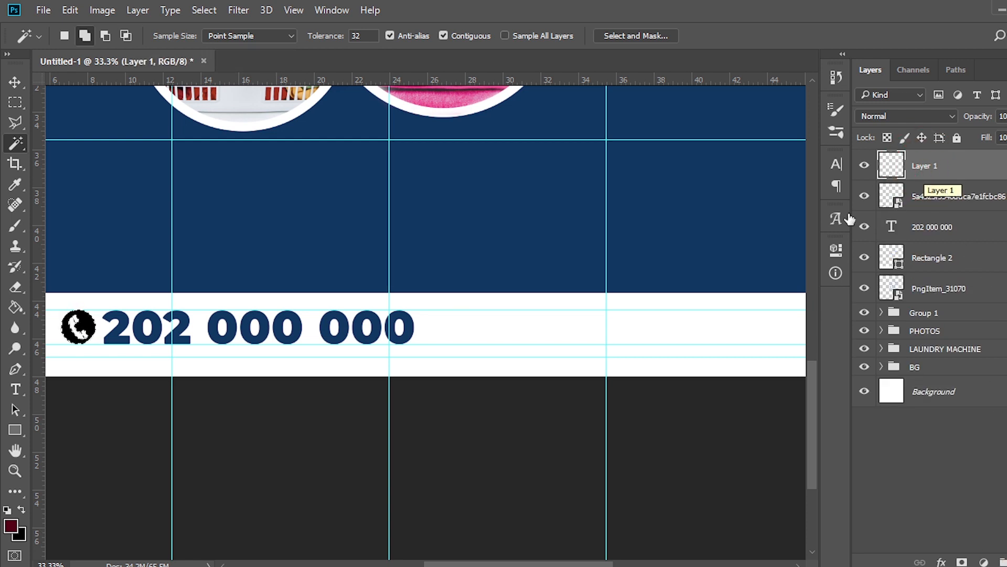
Step: Paint the selected phone icon area dark red 52000e on Layer 1 with a 250-size brush, and clear the selection
{"action": "key", "text": "b"}
{"action": "key", "text": "]"}
{"action": "key", "text": "]"}
{"action": "key", "text": "]"}
{"action": "key", "text": "]"}
{"action": "key", "text": "]"}
{"action": "key", "text": "bracketright"}
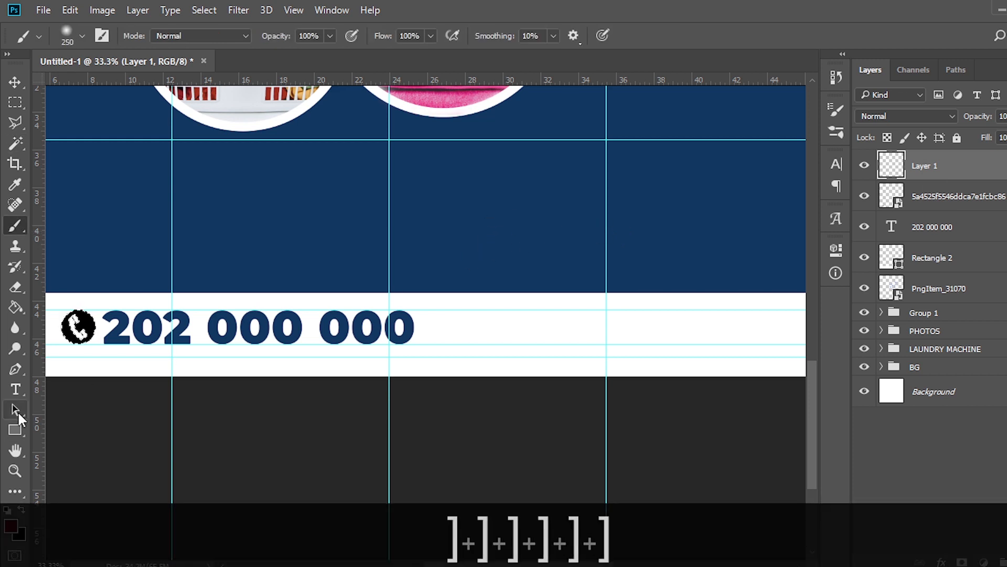
{"action": "left_click", "coordinate": [10, 525]}
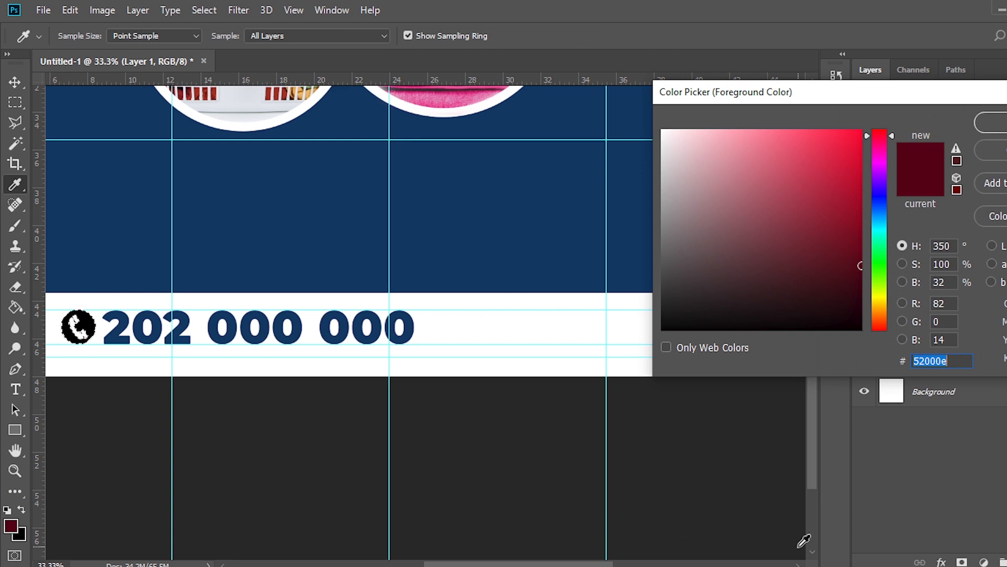
{"action": "type", "text": "5"}
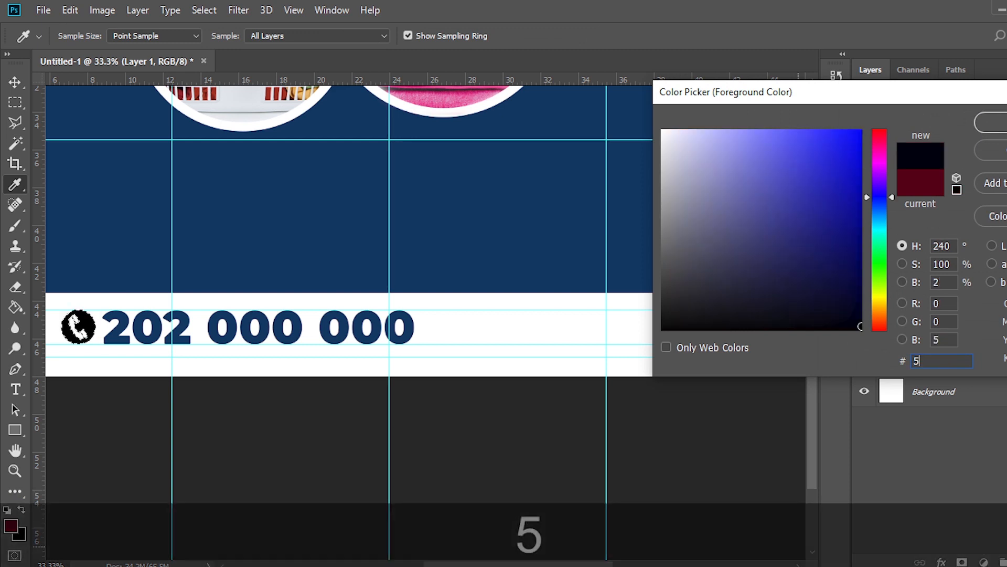
{"action": "type", "text": "2000e"}
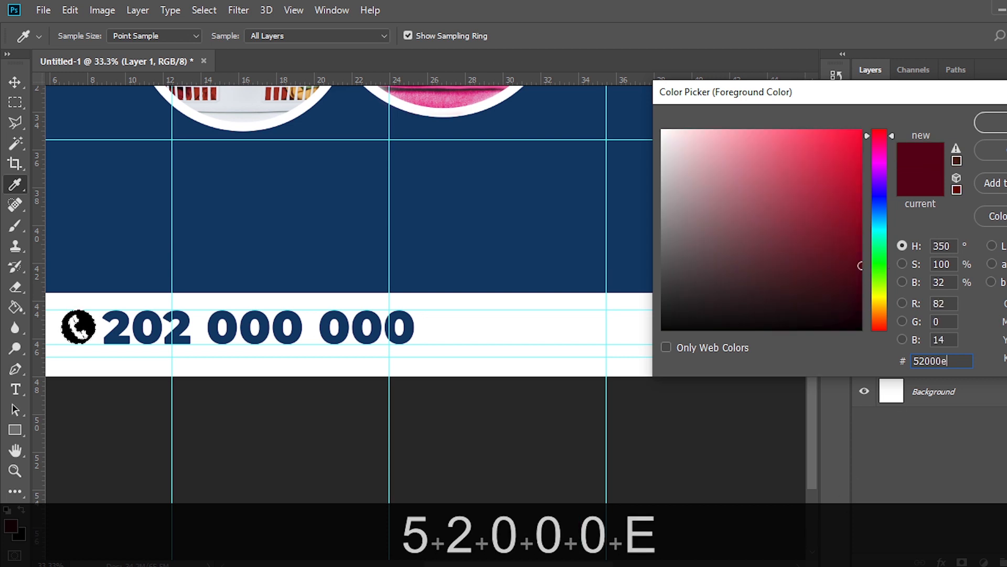
{"action": "key", "text": "Return"}
{"action": "key", "text": "b"}
{"action": "left_click", "coordinate": [933, 160]}
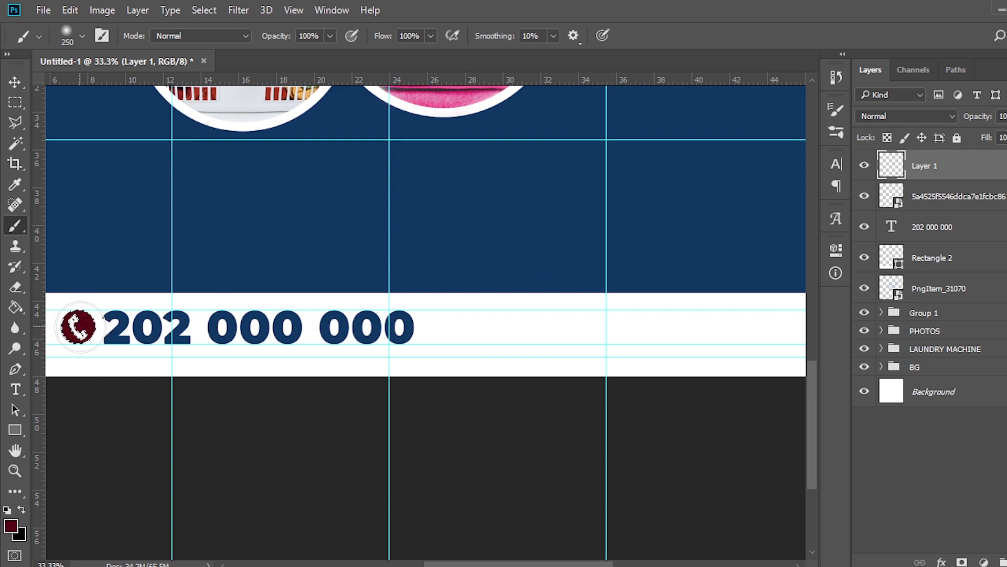
{"action": "key", "text": "ctrl+d"}
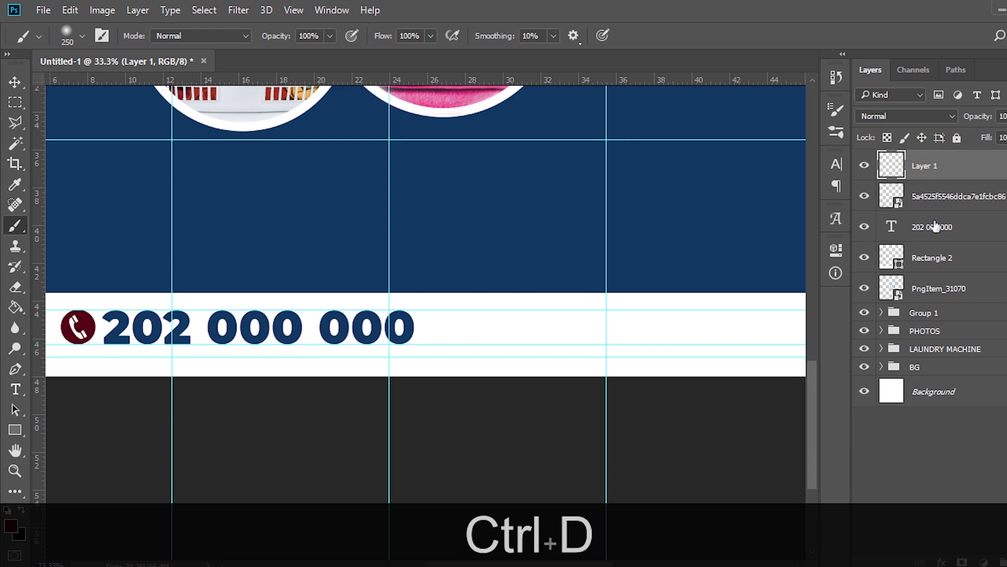
Step: Duplicate the phone number text layer and move the copy to the right of the original in the white footer
{"action": "left_click", "coordinate": [979, 240]}
{"action": "key", "text": "ctrl+j"}
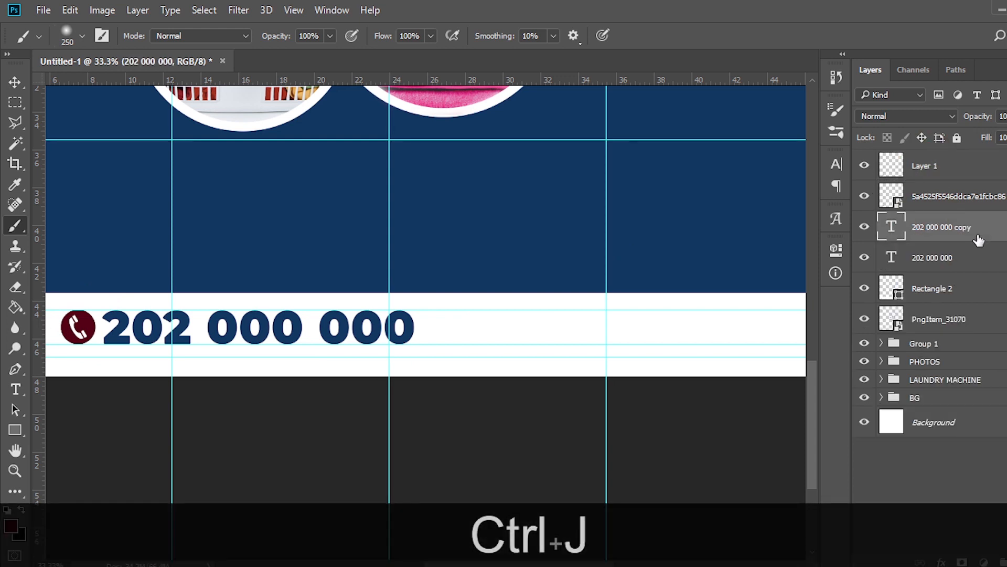
{"action": "key", "text": "v"}
{"action": "left_click_drag", "start_coordinate": [191, 340], "coordinate": [571, 345]}
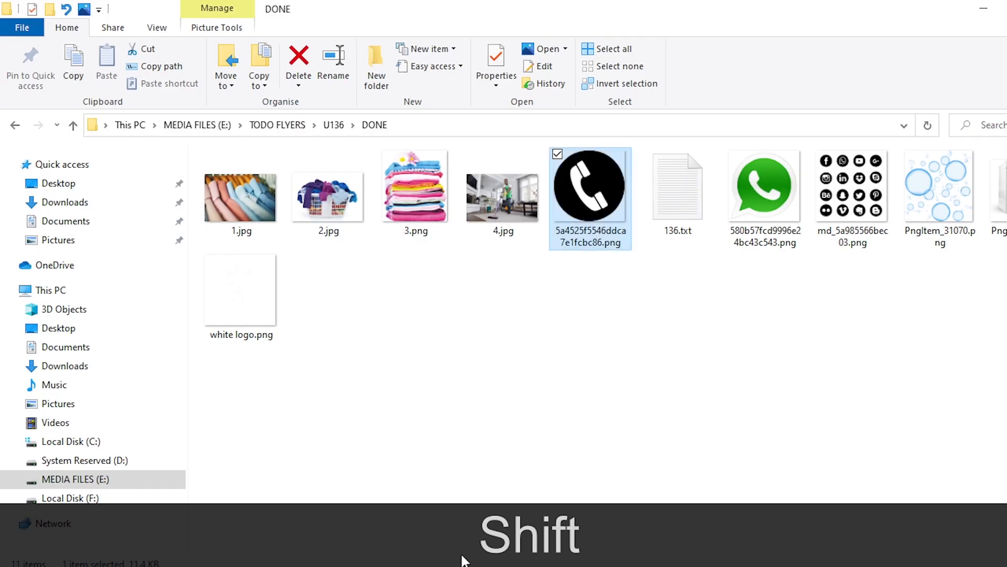
Step: Place the WhatsApp icon 580b57fcd9996e24bc43c543.png between the two phone numbers, scaled to 15.90%
{"action": "left_click_drag", "start_coordinate": [765, 194], "coordinate": [430, 346]}
{"action": "left_click_drag", "start_coordinate": [562, 214], "coordinate": [474, 335]}
{"action": "left_click_drag", "start_coordinate": [485, 377], "coordinate": [465, 340]}
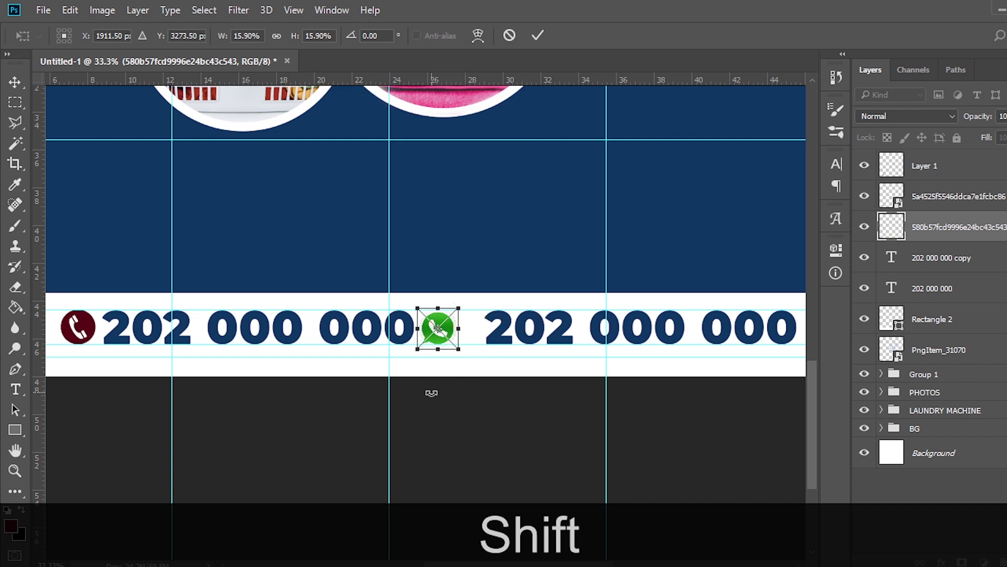
{"action": "key", "text": "Return"}
Step: Nudge the WhatsApp icon right until it sits close to the second phone number
{"action": "key", "text": "shift+Right"}
{"action": "key", "text": "shift+Right"}
{"action": "key", "text": "shift+Right"}
{"action": "key", "text": "shift+Right"}
{"action": "key", "text": "shift+Right"}
{"action": "key", "text": "shift+Right"}
{"action": "key", "text": "shift+Right"}
{"action": "key", "text": "shift+Right"}
{"action": "key", "text": "shift+Right"}
{"action": "key", "text": "shift+Right"}
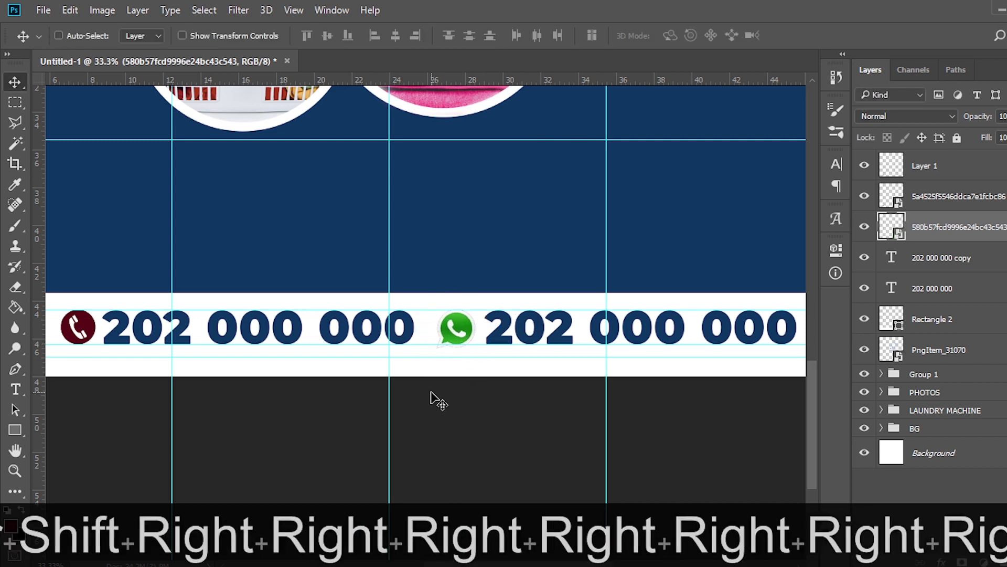
Step: Merge the painted Layer 1 with the original phone icon layer
{"action": "left_click", "coordinate": [929, 169]}
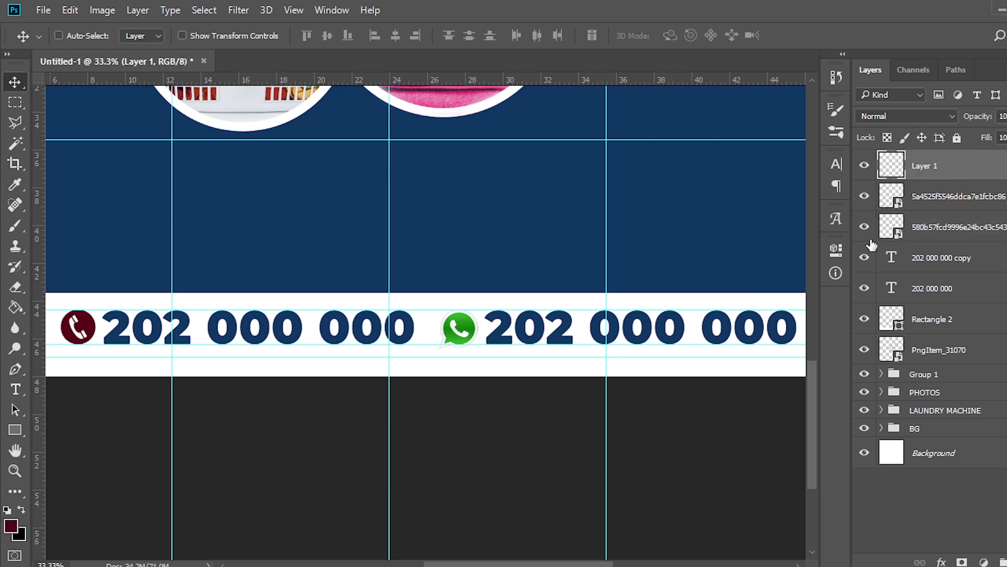
{"action": "key", "text": "ctrl+alt+z"}
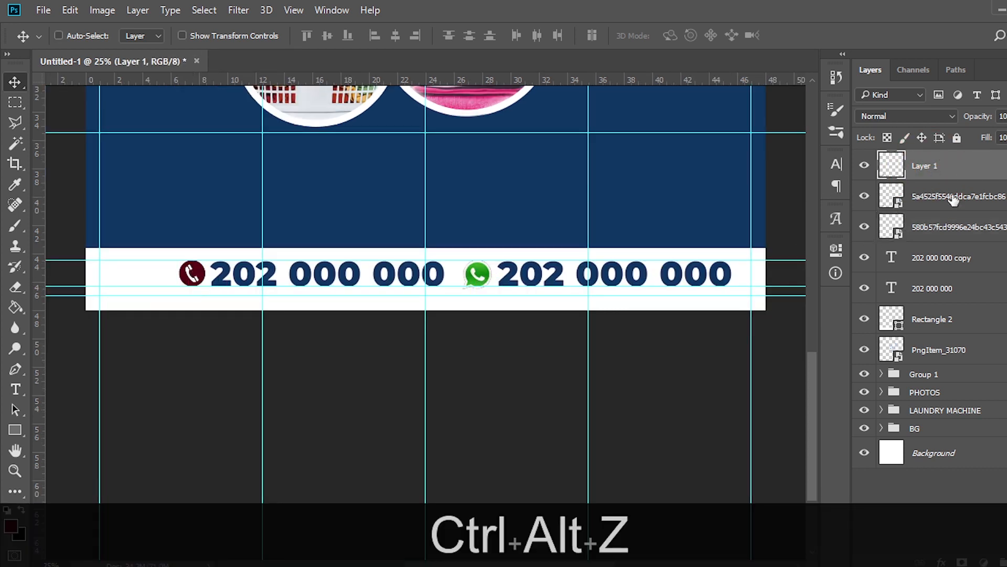
{"action": "left_click", "coordinate": [954, 200]}
{"action": "left_click", "coordinate": [938, 169], "text": "ctrl"}
{"action": "right_click", "coordinate": [968, 168]}
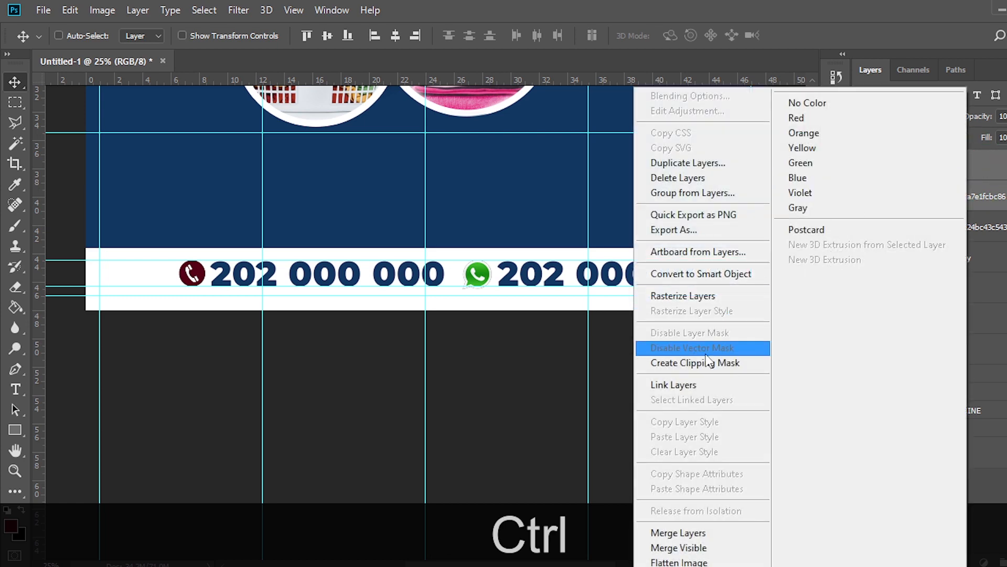
{"action": "left_click", "coordinate": [698, 532]}
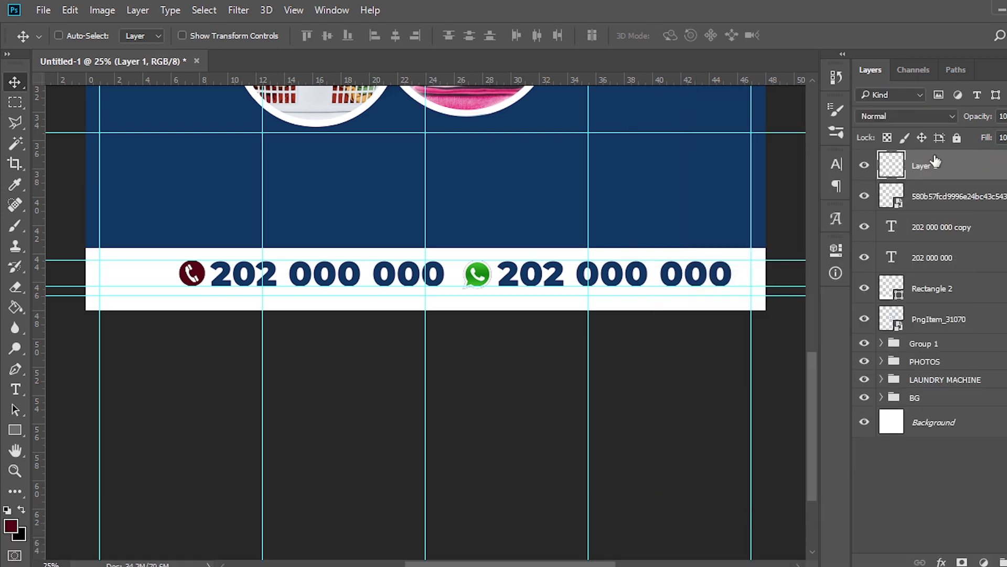
Step: Transform both phone numbers and their icons together, shifting them about 150 px left to centre them at X 1726.50 px
{"action": "left_click", "coordinate": [933, 258], "text": "shift"}
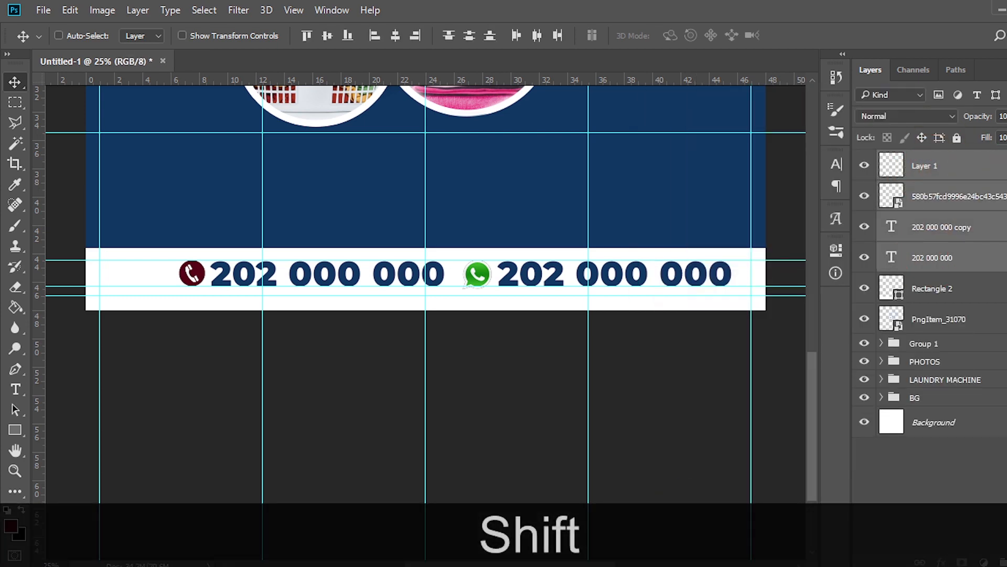
{"action": "key", "text": "ctrl+shift+t"}
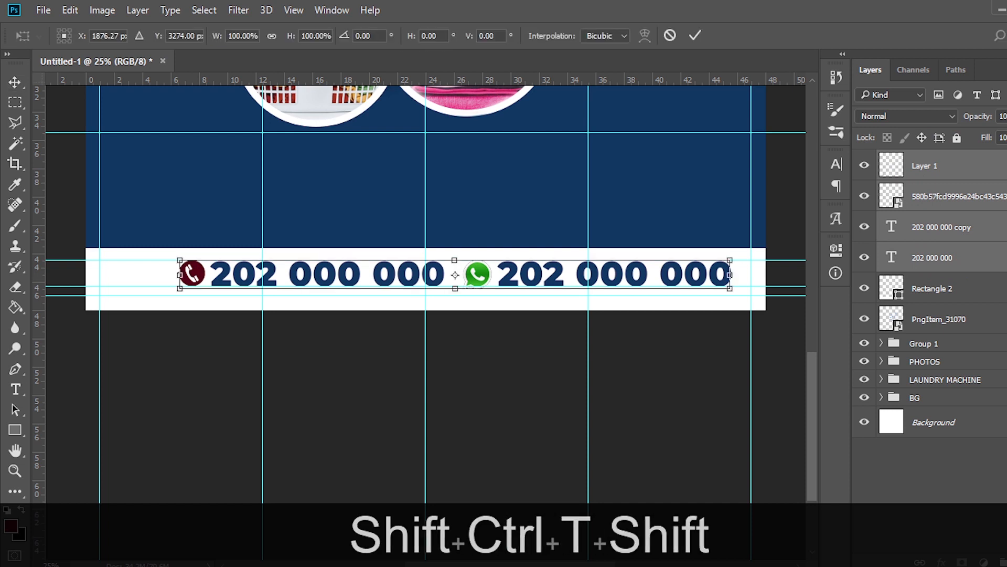
{"action": "key", "text": "shift+Left"}
{"action": "key", "text": "shift+Left"}
{"action": "key", "text": "shift+Left"}
{"action": "key", "text": "shift+Left"}
{"action": "key", "text": "shift+Left"}
{"action": "key", "text": "shift+Left"}
{"action": "key", "text": "shift+Left"}
{"action": "key", "text": "shift+Left"}
{"action": "key", "text": "shift+Left"}
{"action": "key", "text": "shift+Left"}
{"action": "key", "text": "shift+Left"}
{"action": "key", "text": "shift+Left"}
{"action": "key", "text": "shift+Left"}
{"action": "key", "text": "shift+Left"}
{"action": "key", "text": "shift+Left"}
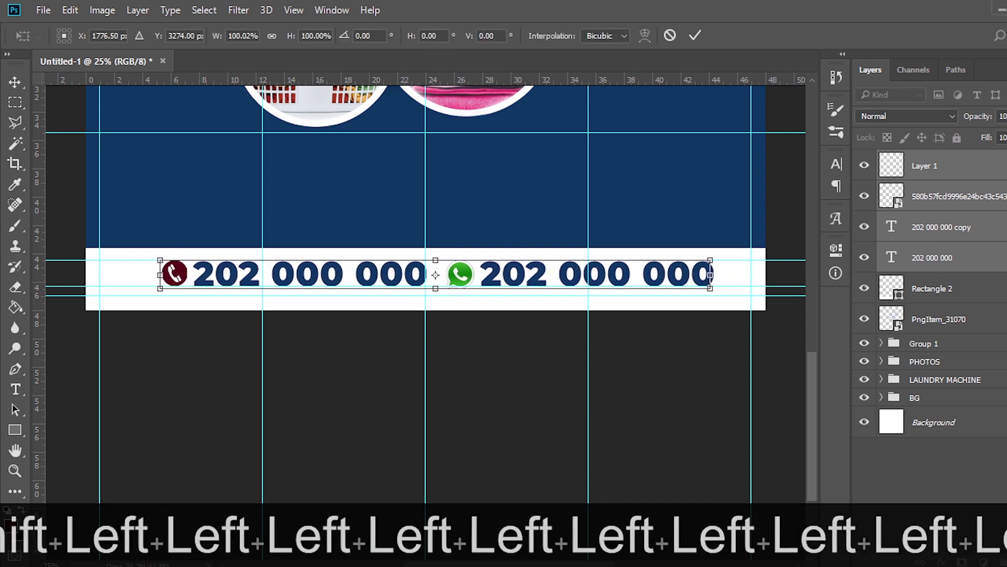
Step: Raise the row of phone numbers and icons 10 px to Y 3264 px and apply the transform
{"action": "key", "text": "shift+Up"}
{"action": "key", "text": "shift+Up"}
{"action": "key", "text": "shift+Up"}
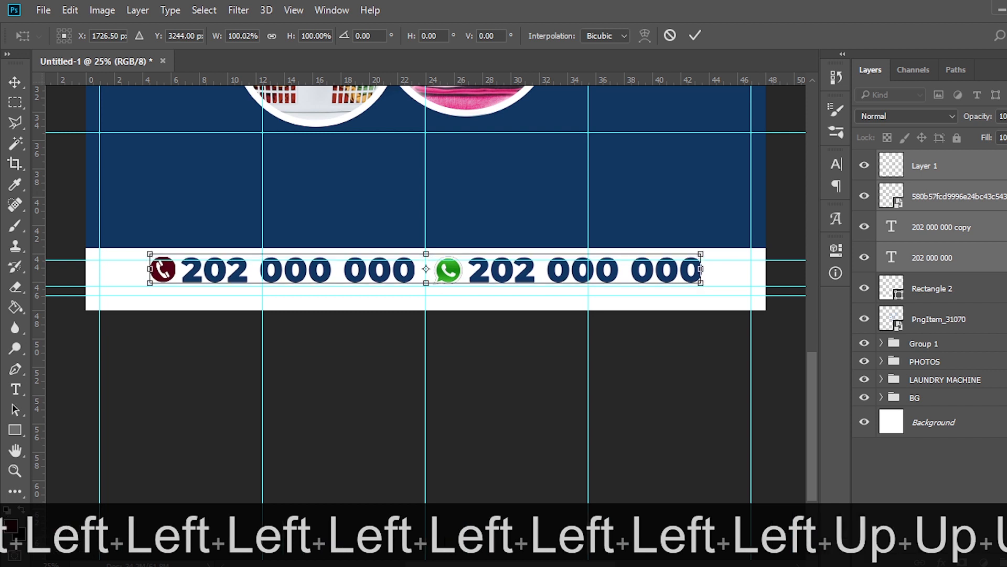
{"action": "key", "text": "shift+Down"}
{"action": "key", "text": "shift+Down"}
{"action": "key", "text": "Return"}
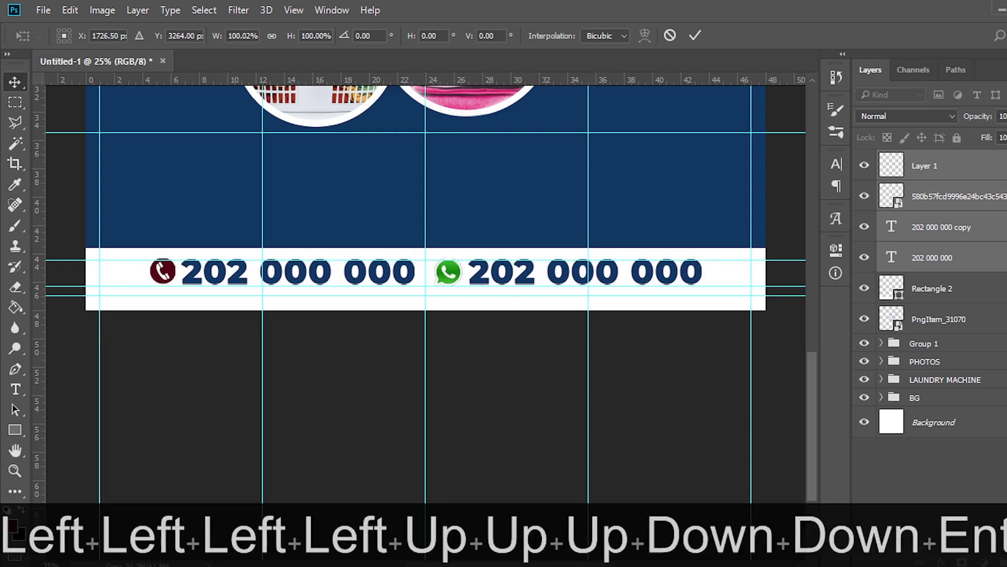
{"action": "key", "text": "y"}
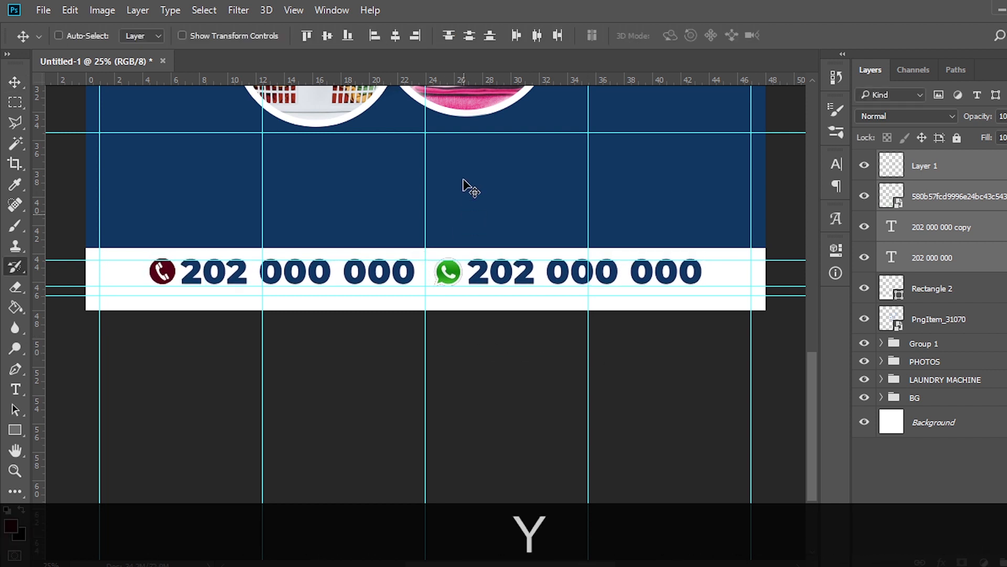
Step: Add a text layer with "kingdomlaundryandcleaningservices" copied from 136.txt in Notepad, and move it below the phone numbers
{"action": "key", "text": "t"}
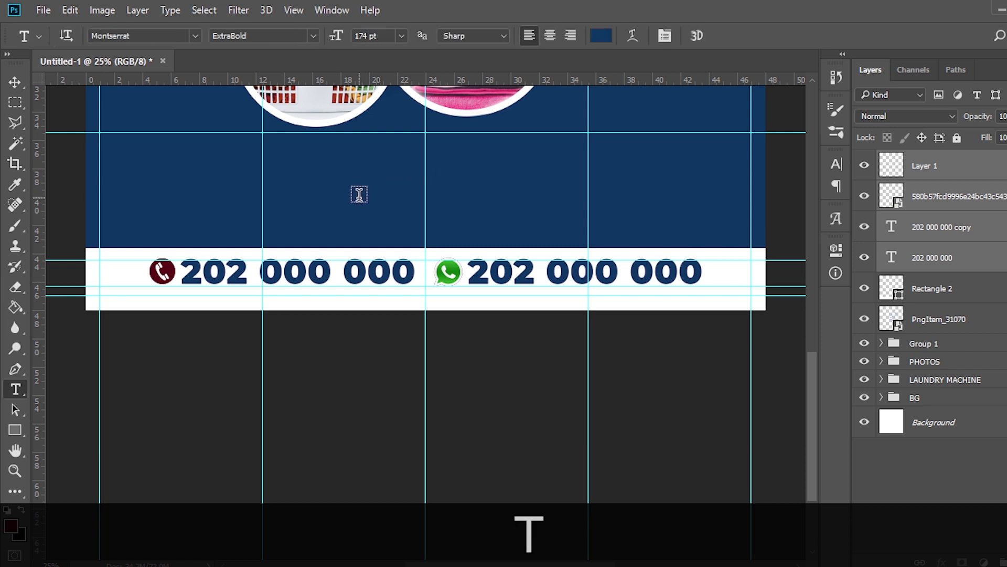
{"action": "left_click", "coordinate": [359, 196]}
{"action": "left_click", "coordinate": [451, 556]}
{"action": "left_click_drag", "start_coordinate": [740, 280], "coordinate": [516, 286]}
{"action": "key", "text": "ctrl+c"}
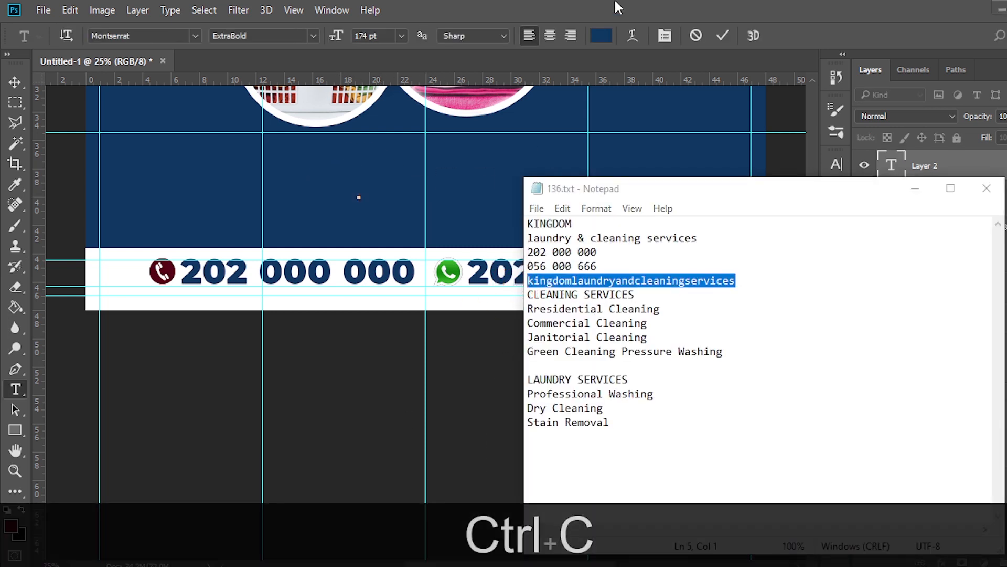
{"action": "left_click", "coordinate": [616, 6]}
{"action": "key", "text": "ctrl+v"}
{"action": "left_click", "coordinate": [919, 167]}
{"action": "key", "text": "v"}
{"action": "left_click_drag", "start_coordinate": [488, 162], "coordinate": [346, 291]}
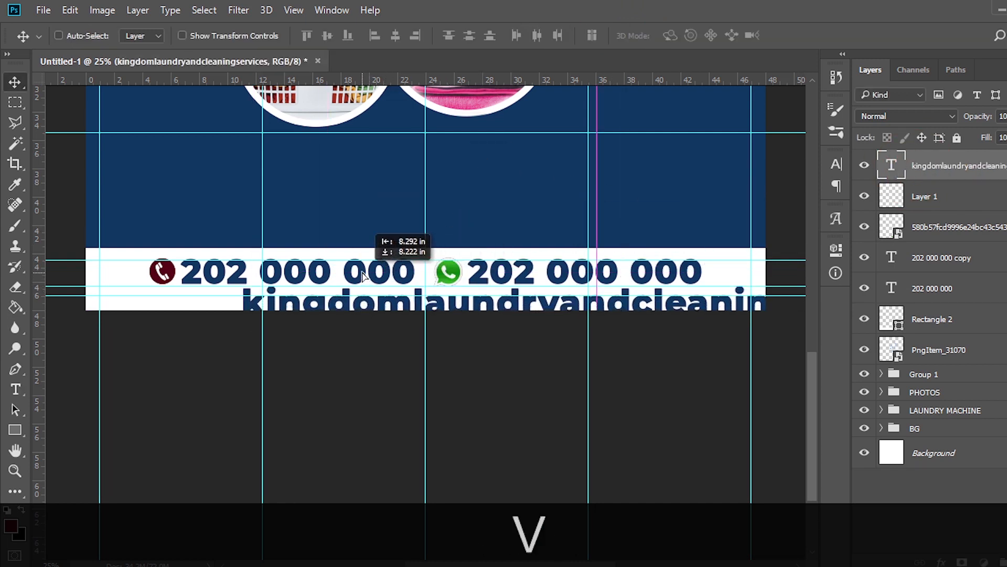
Step: Set the text colour of the kingdomlaundryandcleaningservices line to black
{"action": "left_click", "coordinate": [835, 162]}
{"action": "left_click", "coordinate": [781, 260]}
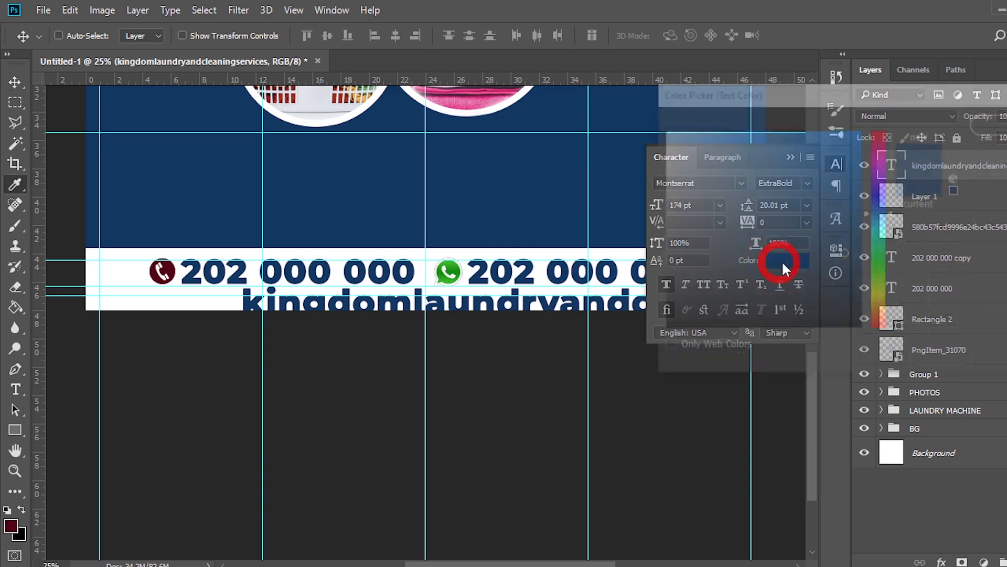
{"action": "left_click", "coordinate": [644, 341]}
{"action": "left_click", "coordinate": [991, 122]}
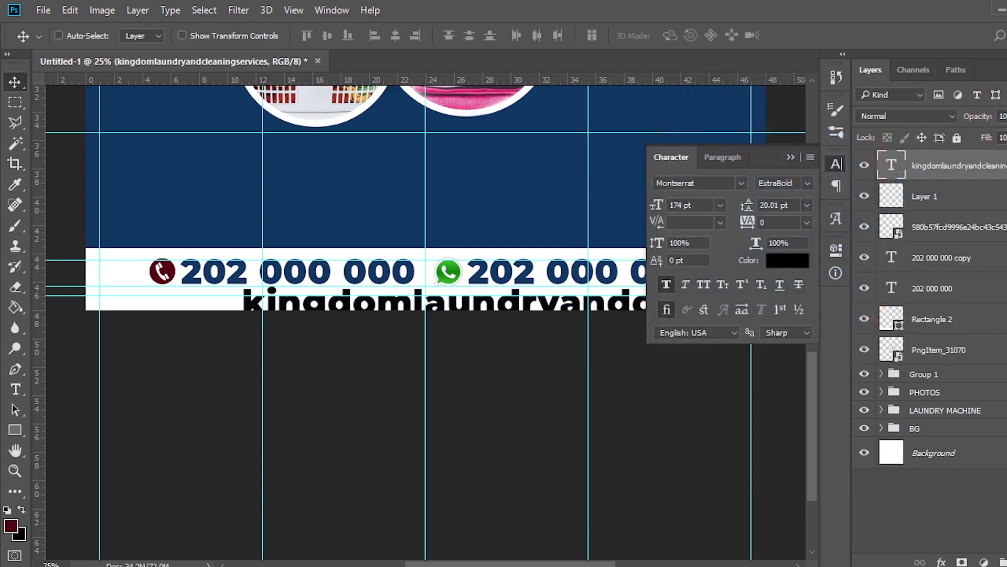
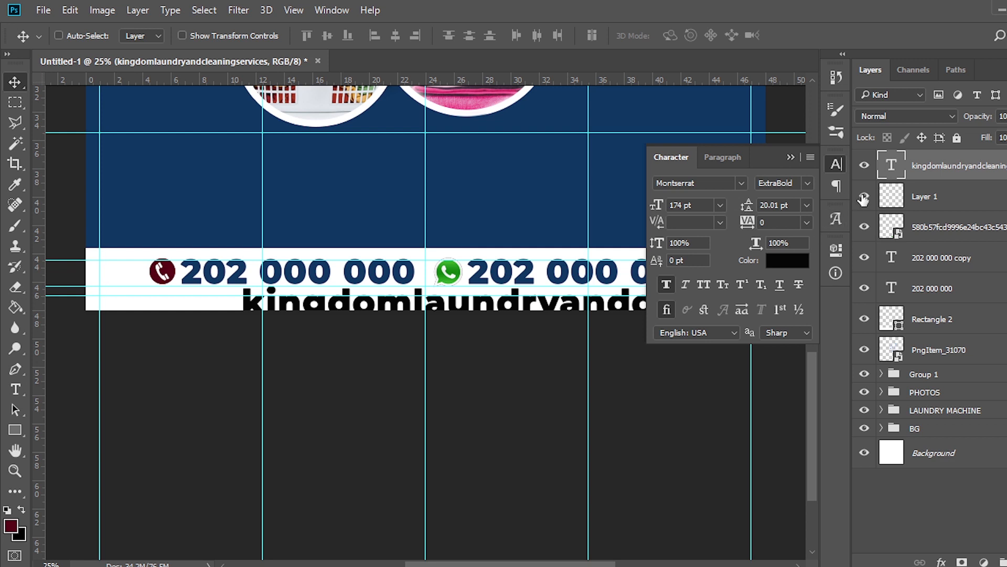
Step: Set the kingdomlaundryandcleaningservices line to SemiBold, 57 pt, with a tracking of 400
{"action": "left_click", "coordinate": [808, 185]}
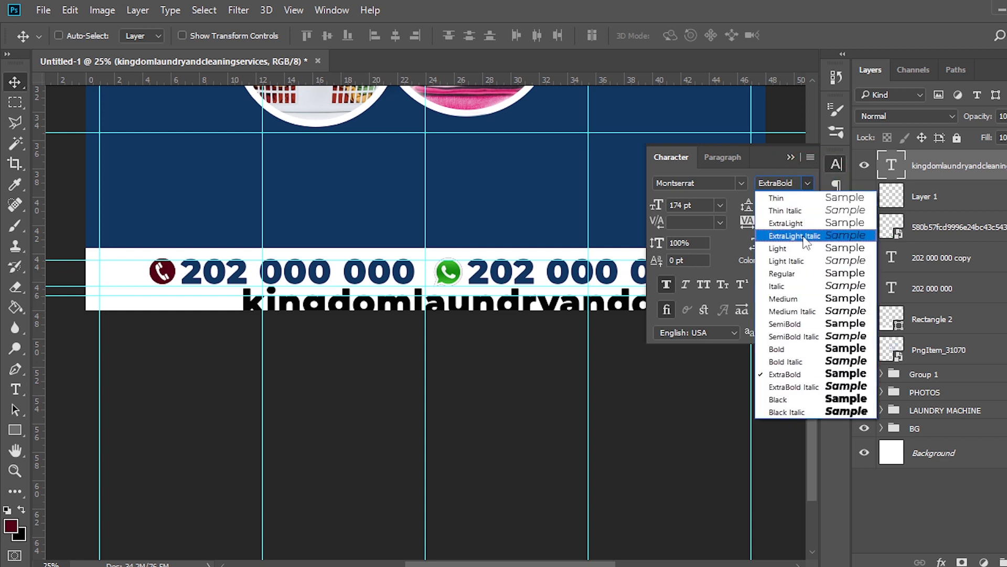
{"action": "left_click", "coordinate": [787, 326]}
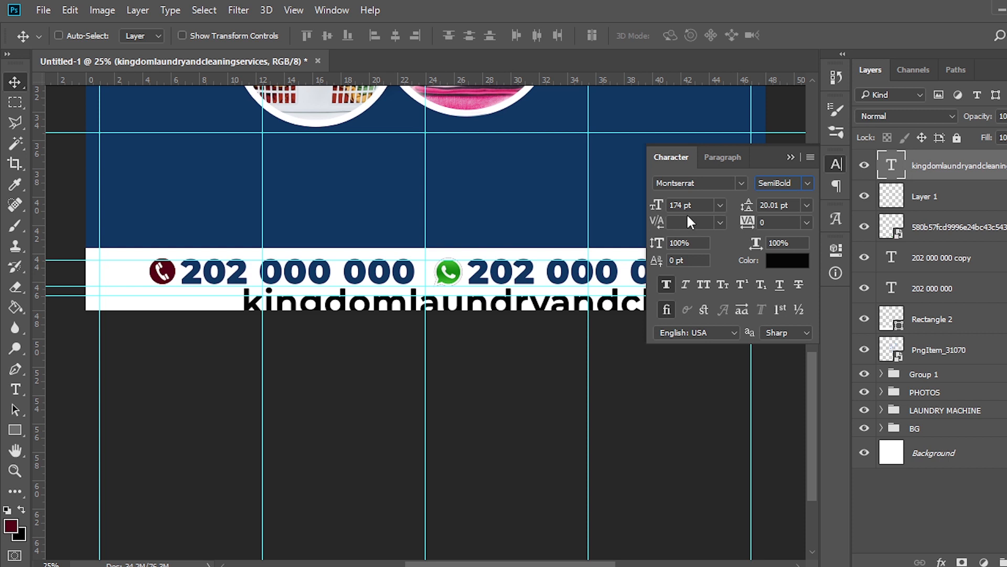
{"action": "left_click", "coordinate": [632, 210]}
{"action": "type", "text": "57"}
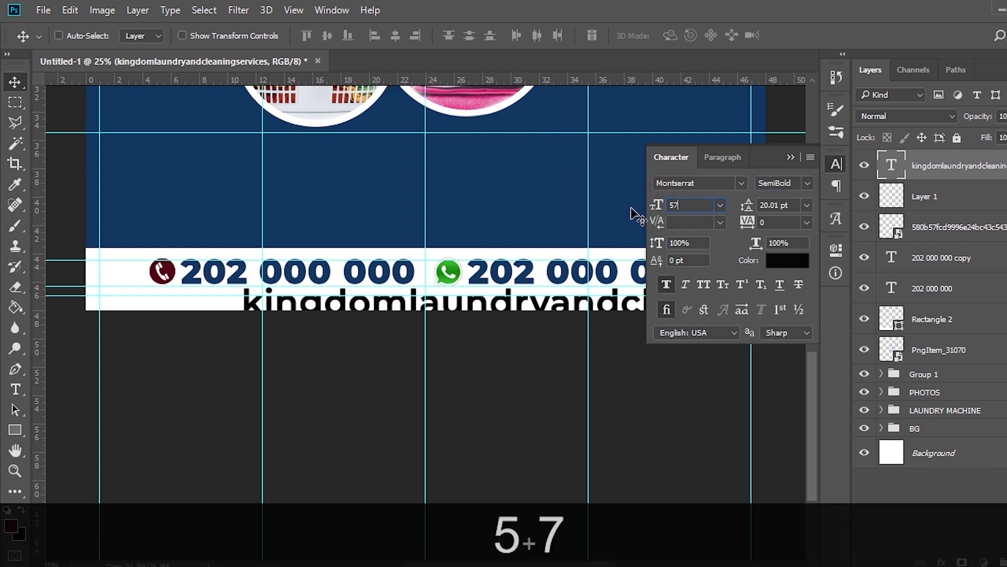
{"action": "key", "text": "Return"}
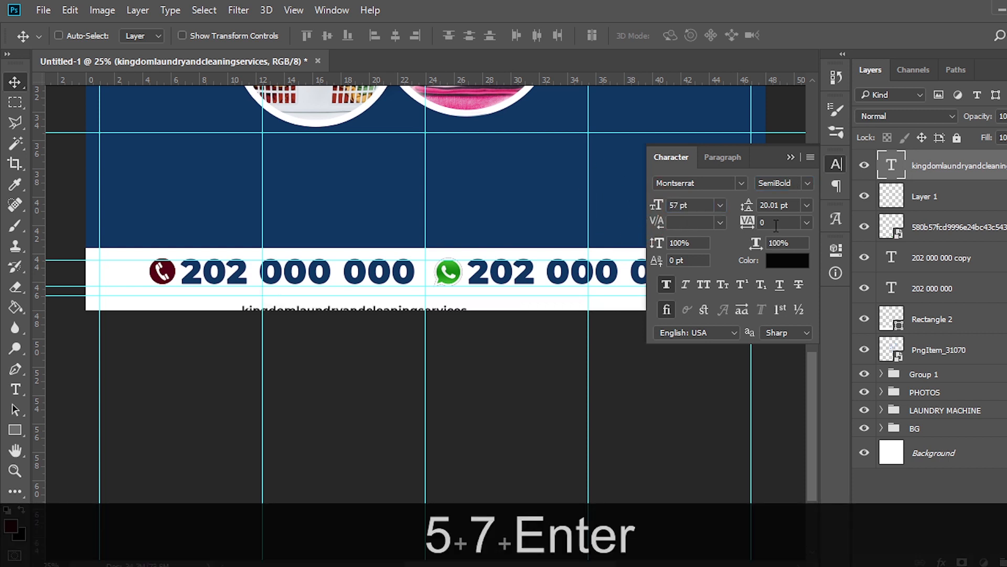
{"action": "type", "text": "400"}
{"action": "key", "text": "Return"}
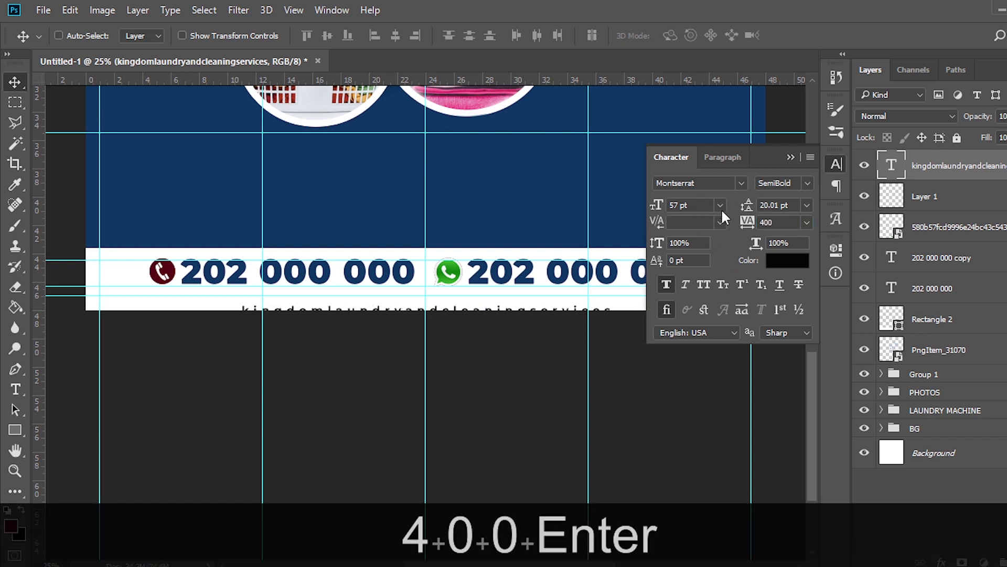
{"action": "left_click", "coordinate": [791, 157]}
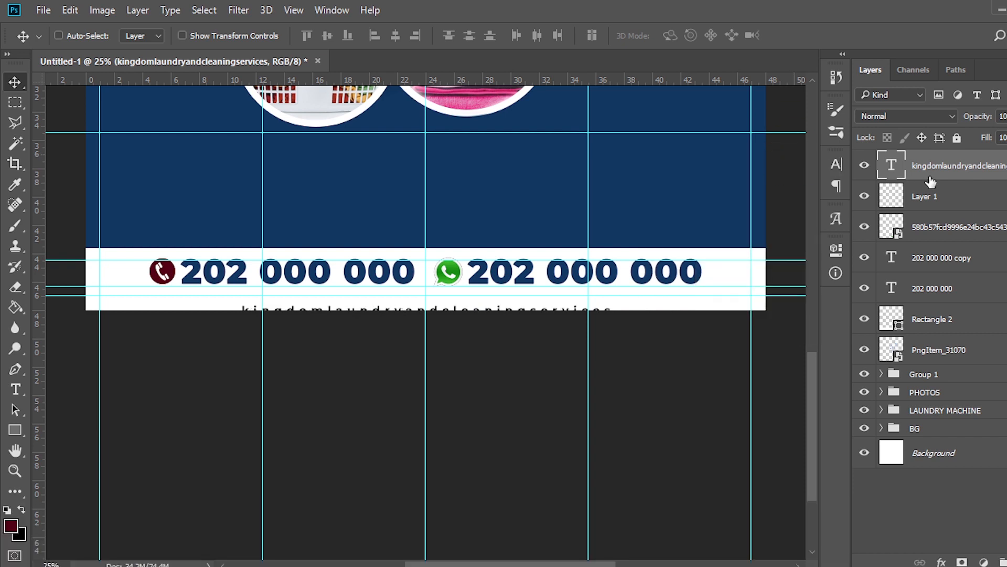
Step: Move the kingdomlaundryandcleaningservices line up into the white footer, just below the phone numbers, and apply the transform
{"action": "key", "text": "v"}
{"action": "key", "text": "ctrl+t"}
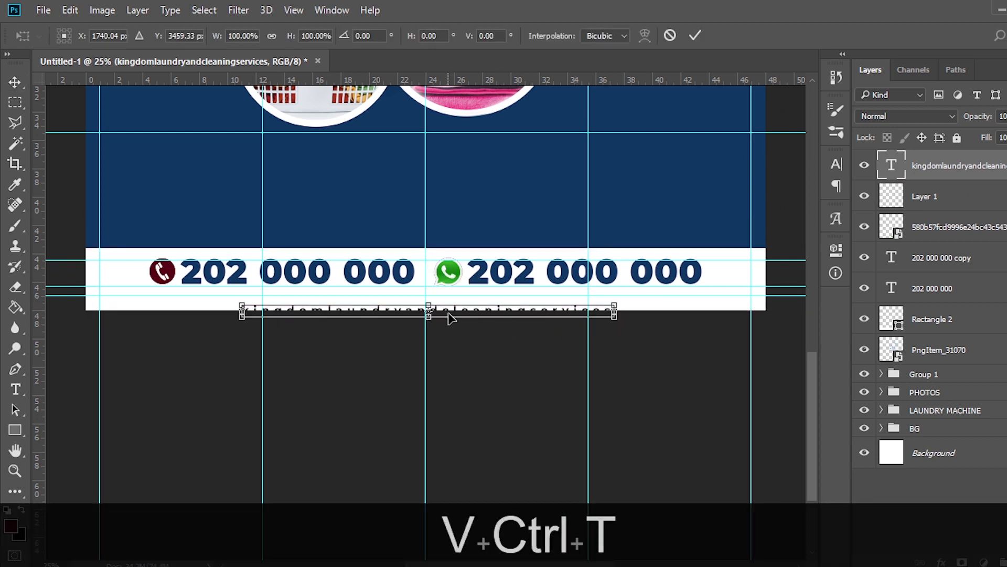
{"action": "left_click_drag", "start_coordinate": [450, 311], "coordinate": [452, 297]}
{"action": "key", "text": "Return"}
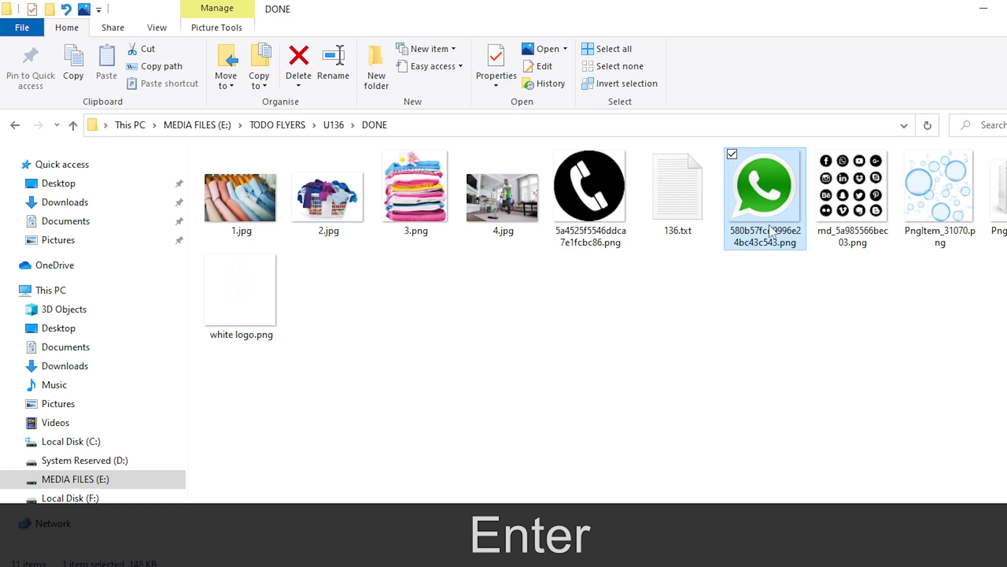
Step: Place the social icon sheet md_5a985566bec03.png from the DONE folder and copy its Facebook icon to a new layer
{"action": "left_click_drag", "start_coordinate": [770, 234], "coordinate": [414, 217]}
{"action": "key", "text": "Return"}
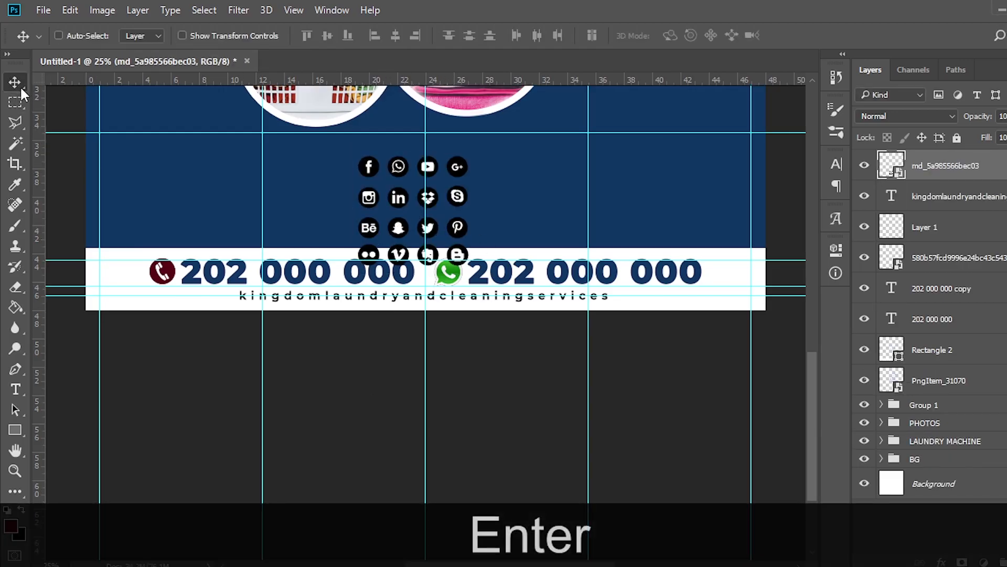
{"action": "left_click", "coordinate": [15, 102]}
{"action": "left_click_drag", "start_coordinate": [349, 151], "coordinate": [382, 181]}
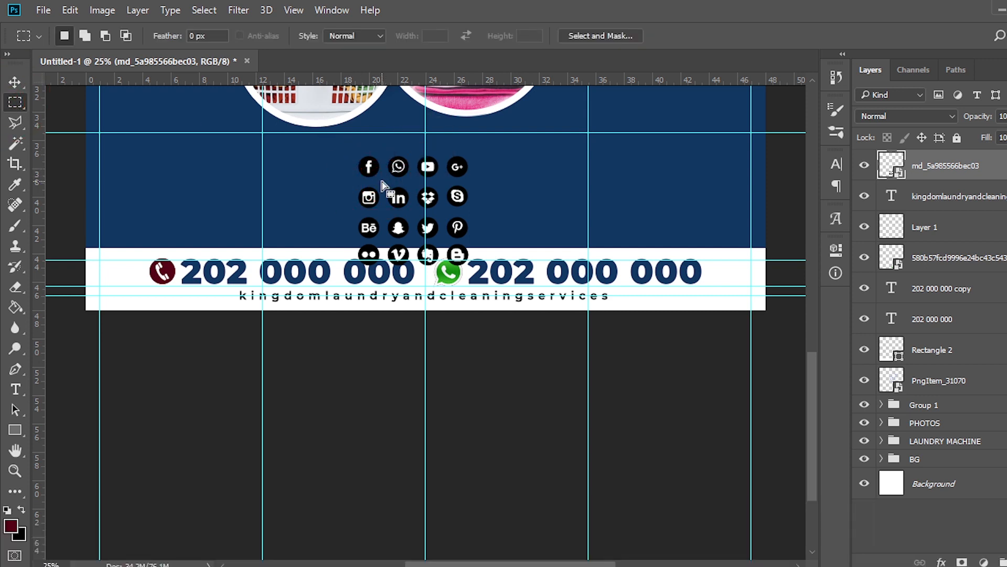
{"action": "key", "text": "ctrl+j"}
Step: Delete the md_5a985566bec03 icon sheet layer and convert the Facebook icon layer to a smart object
{"action": "left_click", "coordinate": [921, 199]}
{"action": "key", "text": "Delete"}
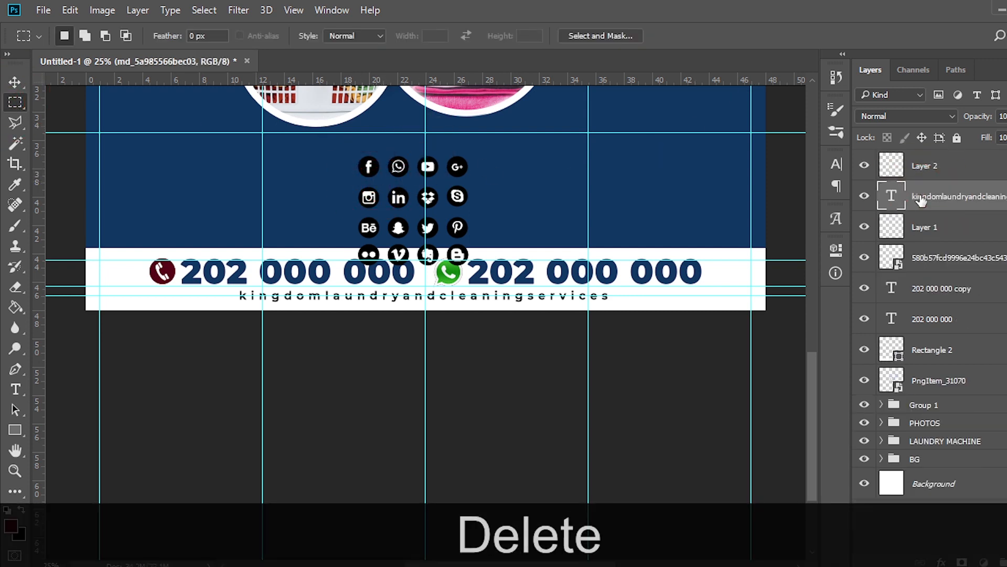
{"action": "left_click", "coordinate": [939, 167]}
{"action": "right_click", "coordinate": [938, 168]}
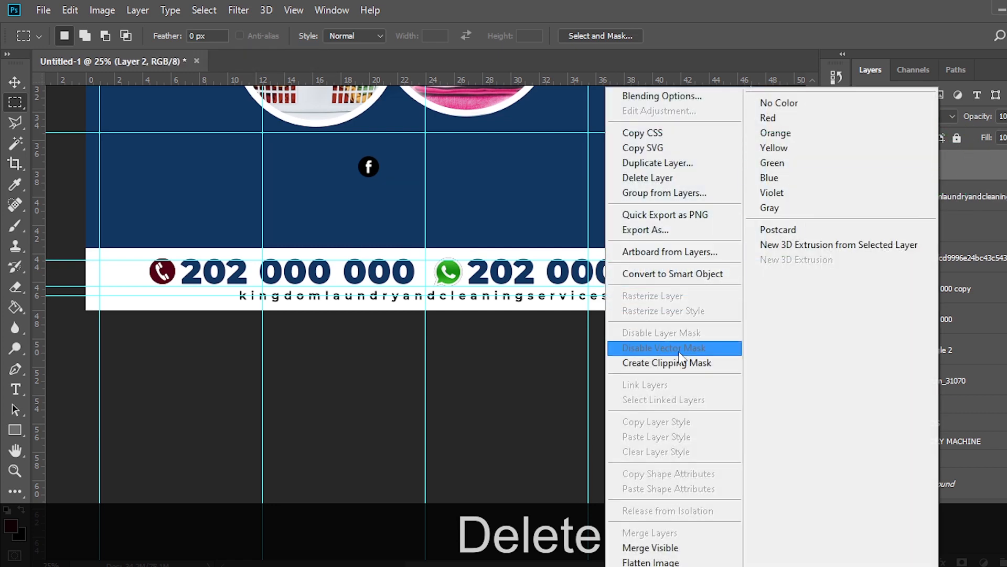
{"action": "left_click", "coordinate": [656, 274]}
Step: Move the Facebook icon into the footer, left of the handle text, and scale it to about 50%
{"action": "key", "text": "v"}
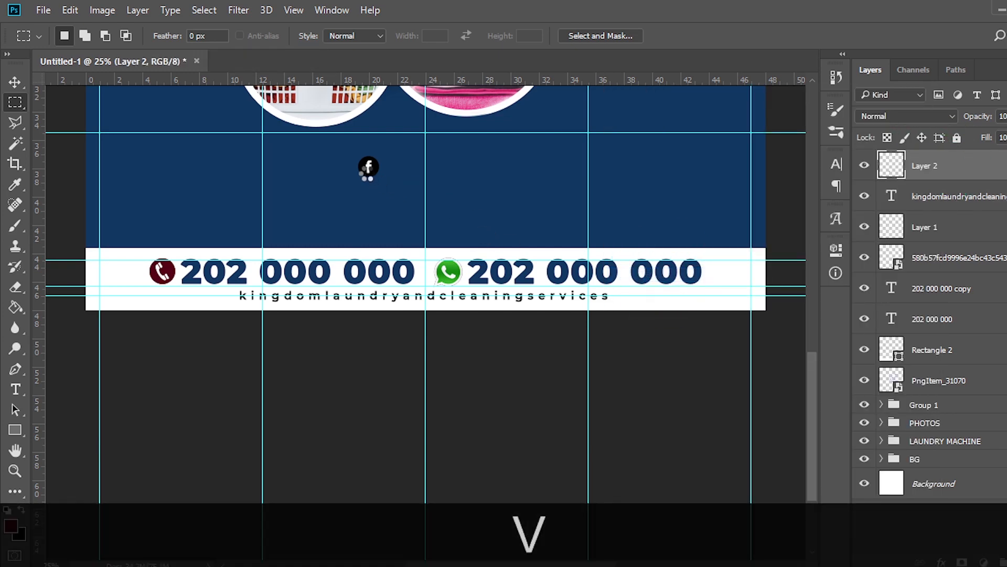
{"action": "left_click_drag", "start_coordinate": [368, 167], "coordinate": [212, 300]}
{"action": "key", "text": "ctrl+t"}
{"action": "key", "text": "shift+Return"}
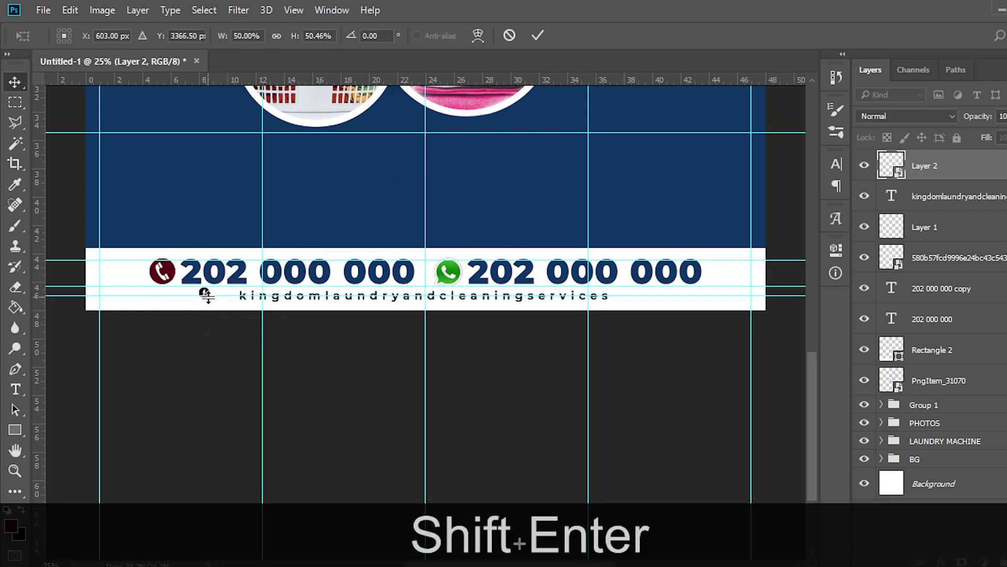
Step: Position the Facebook icon directly before the handle text and nudge it 2 px up and 5 px right to line it up
{"action": "key", "text": "ctrl+equal"}
{"action": "key", "text": "ctrl+equal"}
{"action": "key", "text": "ctrl+equal"}
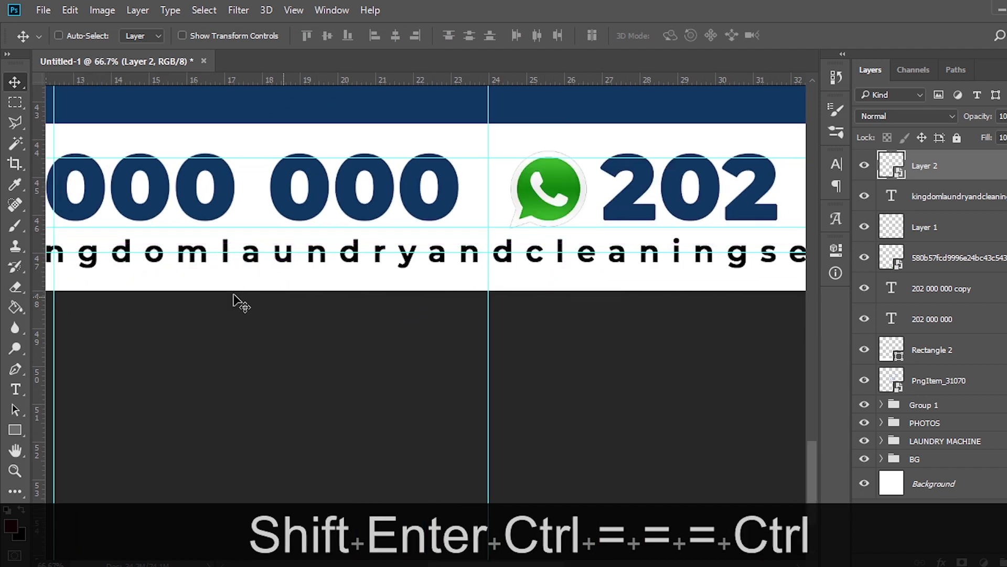
{"action": "scroll", "coordinate": [345, 270], "scroll_direction": "left", "scroll_amount": 5}
{"action": "key", "text": "v"}
{"action": "left_click_drag", "start_coordinate": [127, 250], "coordinate": [190, 261]}
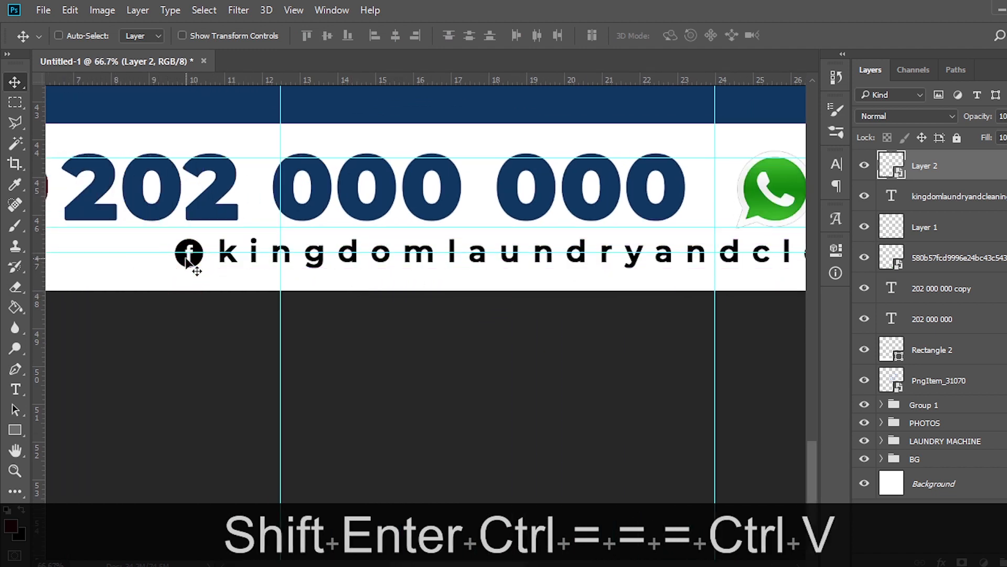
{"action": "key", "text": "Up"}
{"action": "key", "text": "Up"}
{"action": "key", "text": "Right"}
{"action": "key", "text": "Right"}
{"action": "key", "text": "Right"}
{"action": "key", "text": "Right"}
{"action": "key", "text": "Right"}
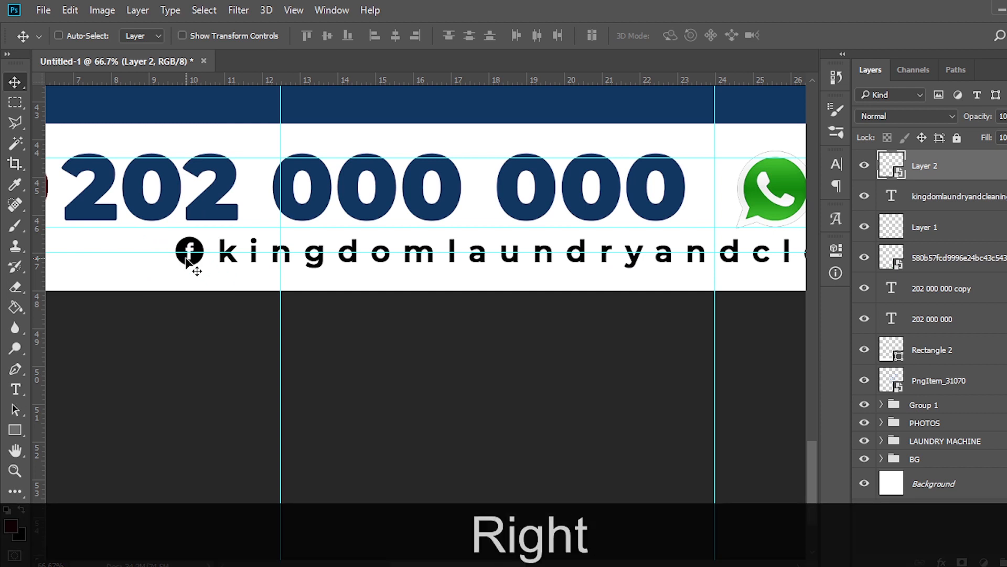
Step: Shift the Facebook icon and handle text right together to centre them in the footer, and hide the guides
{"action": "key", "text": "ctrl+minus"}
{"action": "key", "text": "ctrl+minus"}
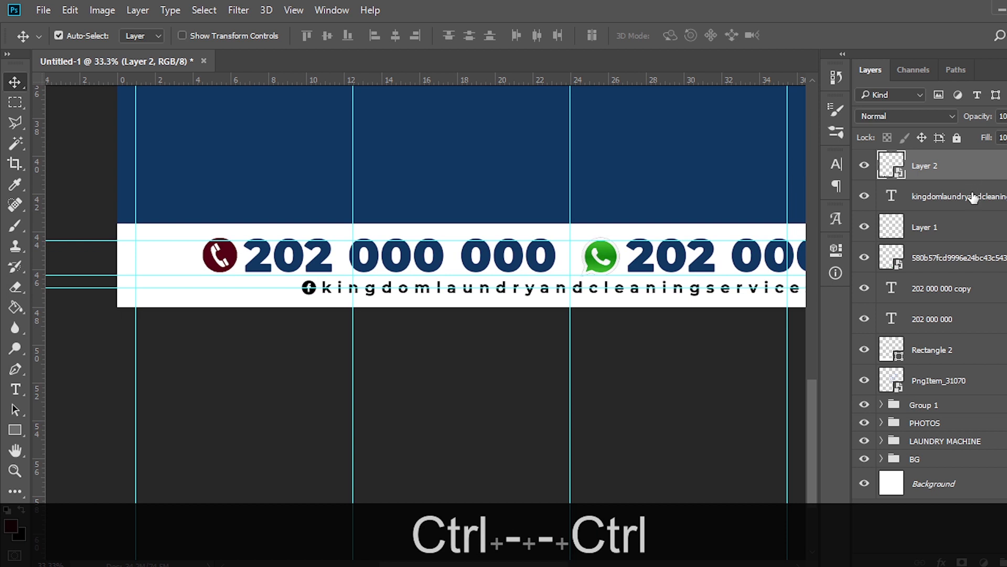
{"action": "left_click", "coordinate": [970, 196], "text": "ctrl"}
{"action": "key", "text": "ctrl+t"}
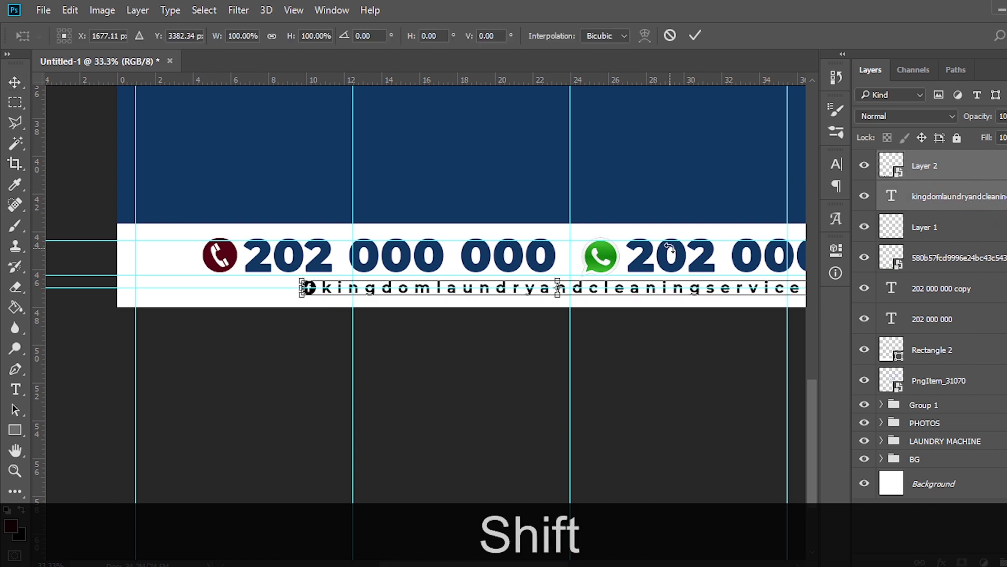
{"action": "key", "text": "shift+Right"}
{"action": "key", "text": "shift+Right"}
{"action": "key", "text": "shift+Right"}
{"action": "key", "text": "shift+Right"}
{"action": "key", "text": "shift+Right"}
{"action": "key", "text": "shift+Right"}
{"action": "key", "text": "shift+Right"}
{"action": "key", "text": "Return"}
{"action": "key", "text": "ctrl+0"}
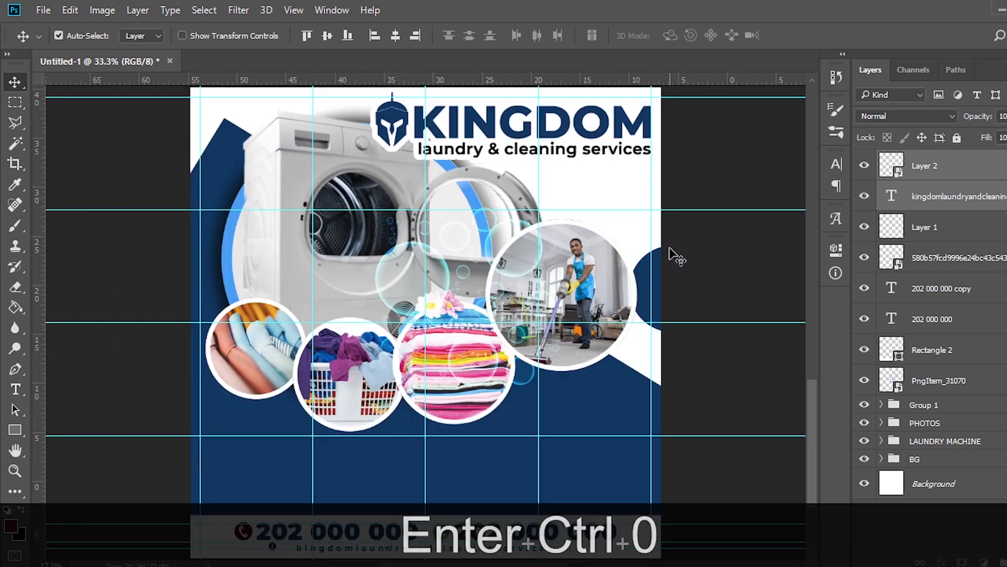
{"action": "key", "text": "ctrl+h"}
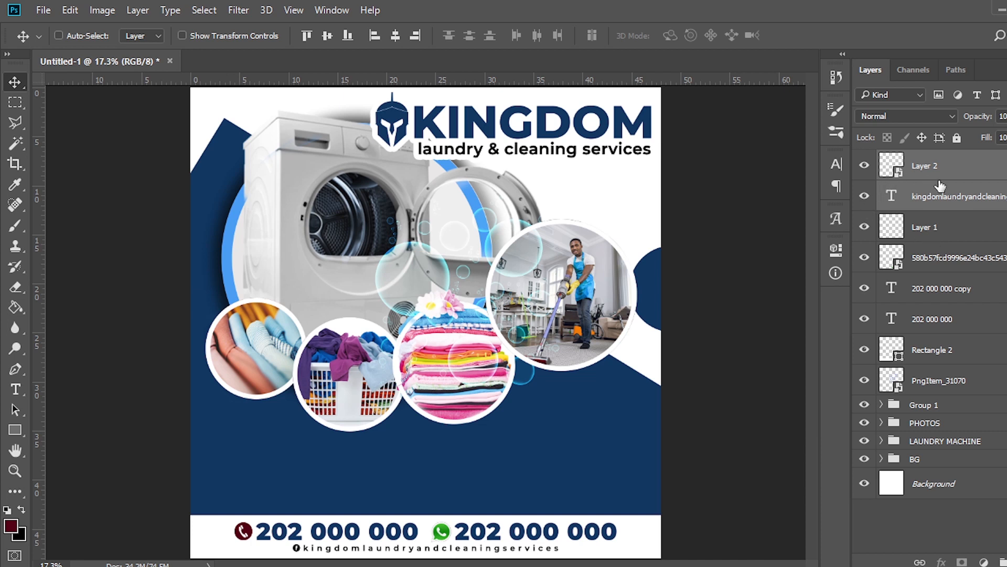
Step: Group the handle, phone numbers, icons and white Rectangle 2 layers, and add the Facebook icon layer to the group
{"action": "left_click", "coordinate": [929, 350], "text": "shift"}
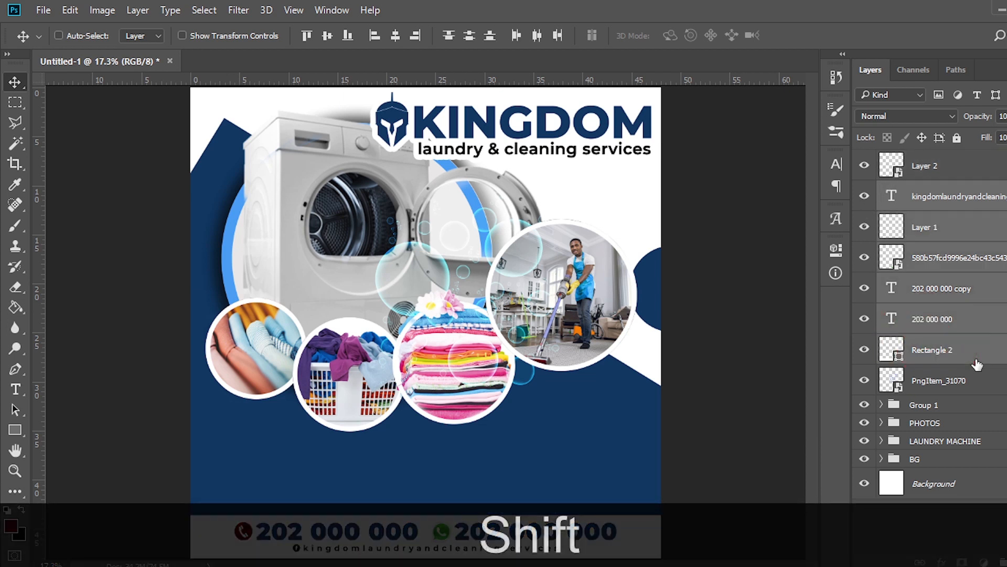
{"action": "key", "text": "ctrl+shift+g"}
{"action": "left_click", "coordinate": [864, 191]}
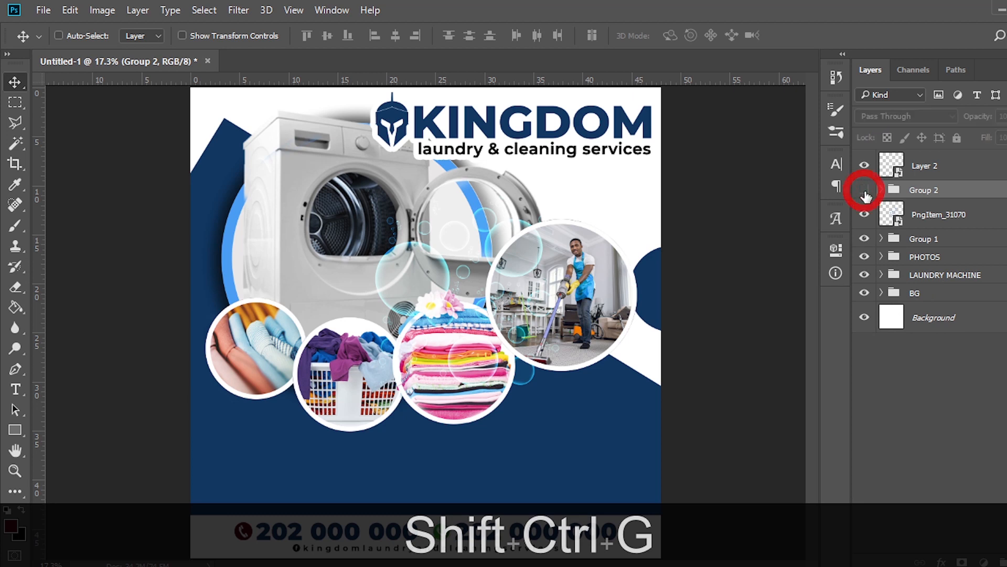
{"action": "left_click", "coordinate": [864, 191]}
{"action": "left_click", "coordinate": [881, 189]}
{"action": "left_click_drag", "start_coordinate": [916, 167], "coordinate": [923, 199]}
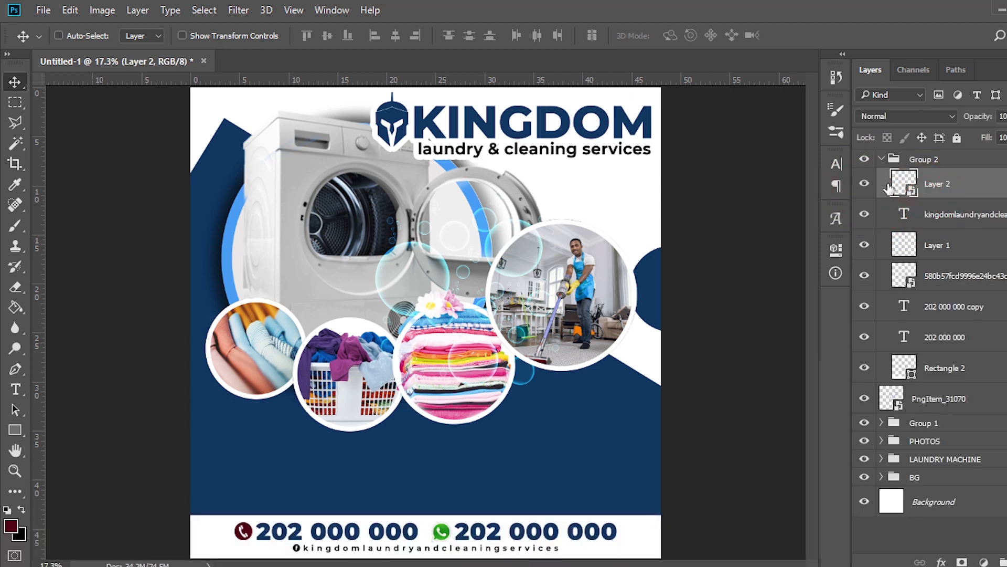
Step: Collapse the footer group and rename it CONTACTS
{"action": "left_click", "coordinate": [882, 159]}
{"action": "double_click", "coordinate": [925, 160]}
{"action": "key", "text": "Caps_Lock"}
{"action": "type", "text": "CONTACTS"}
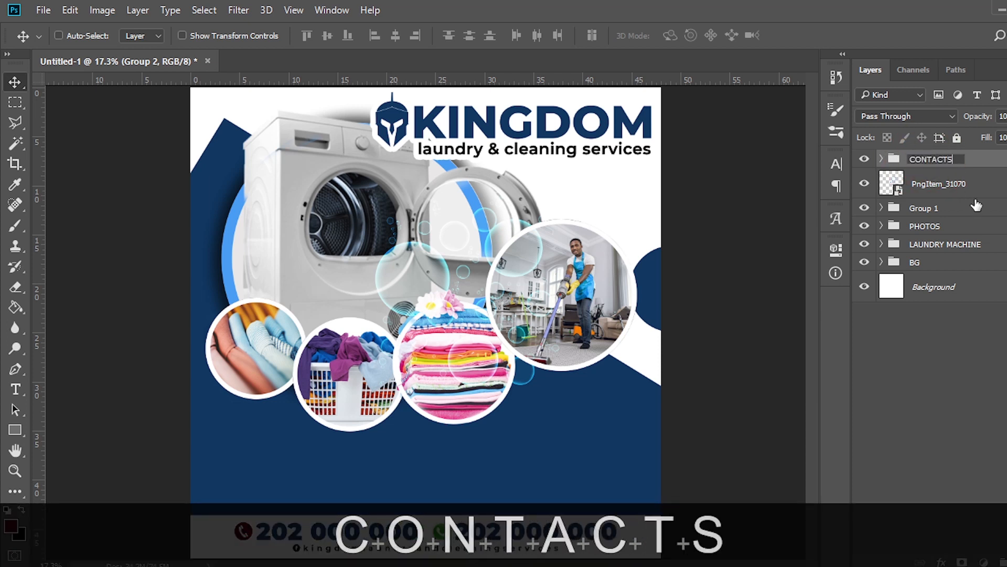
{"action": "key", "text": "Return"}
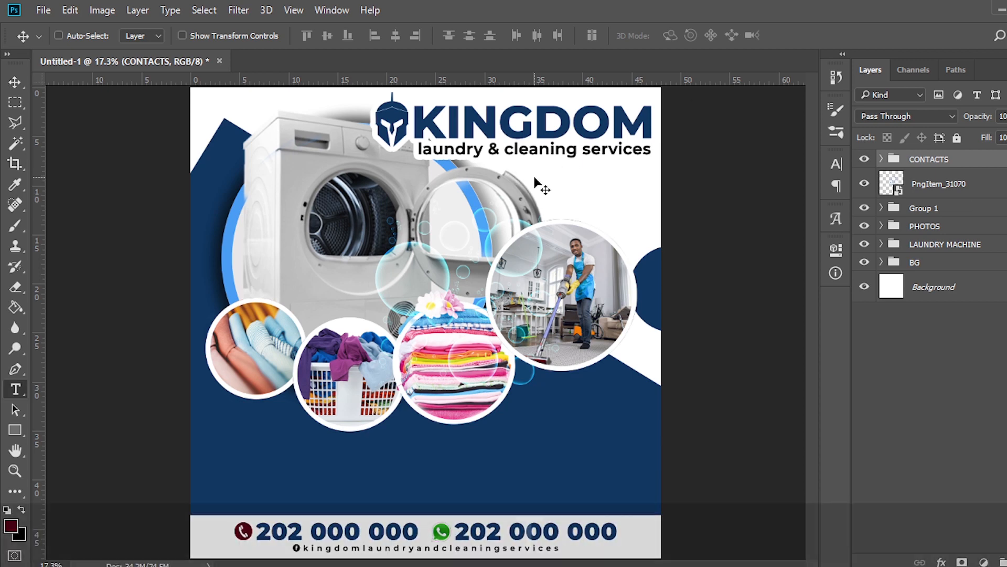
Step: Add a text layer with "CLEANING SERVICES" copied from 136.txt in Notepad to the blue area below the photos
{"action": "key", "text": "t"}
{"action": "left_click", "coordinate": [207, 440]}
{"action": "key", "text": "alt+Tab"}
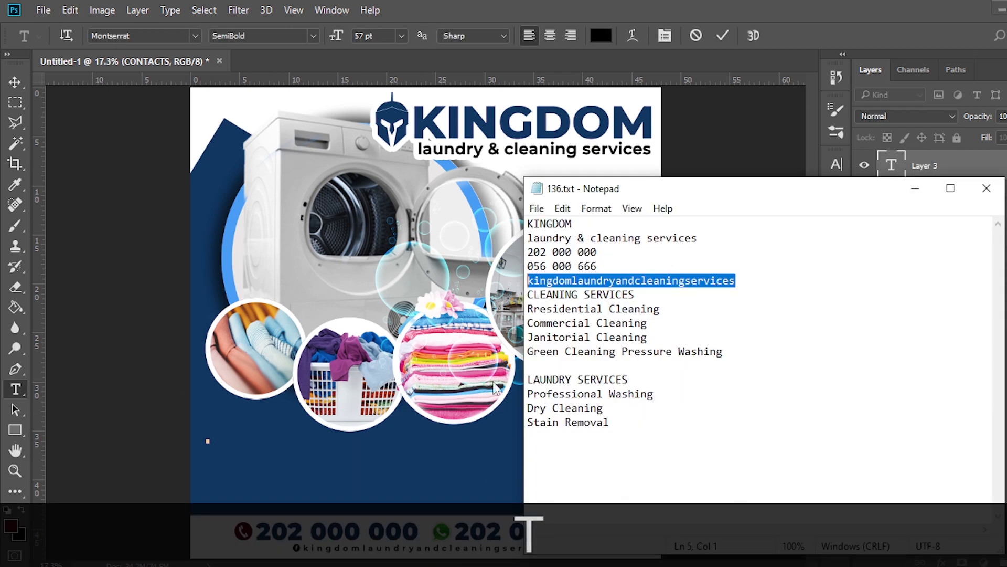
{"action": "left_click_drag", "start_coordinate": [641, 294], "coordinate": [493, 294]}
{"action": "key", "text": "ctrl+c"}
{"action": "left_click", "coordinate": [521, 6]}
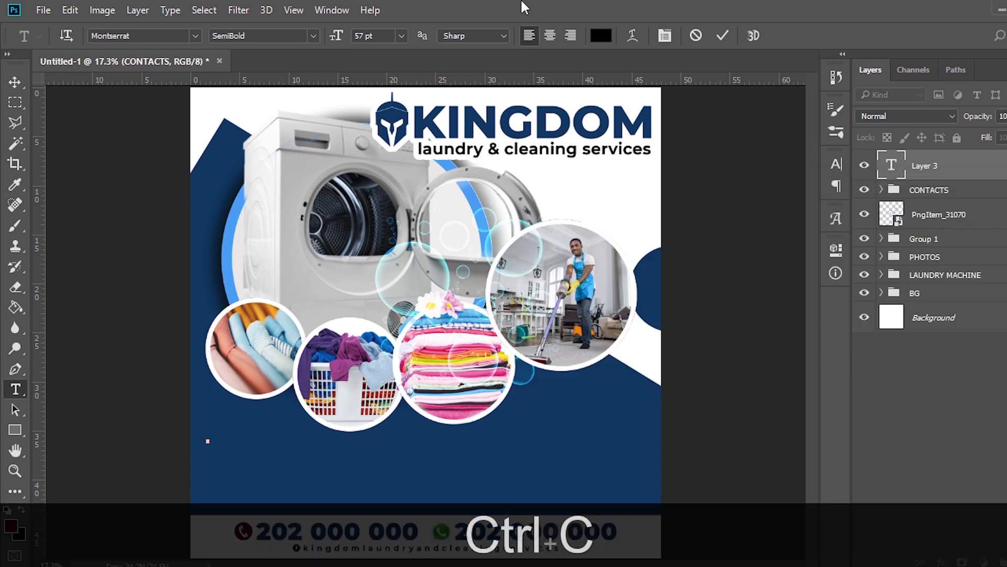
{"action": "key", "text": "ctrl+v"}
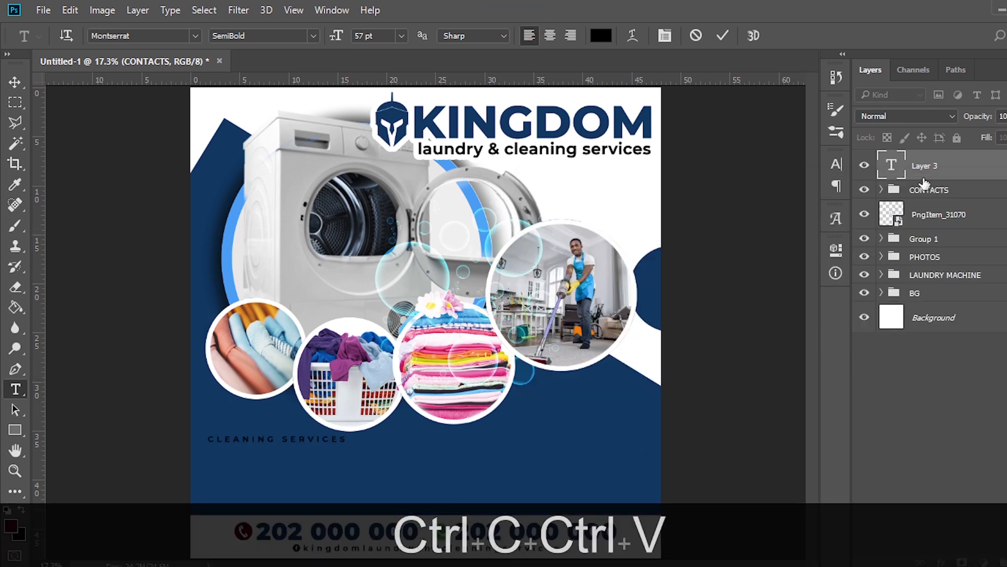
{"action": "left_click", "coordinate": [924, 178]}
Step: Set the CLEANING SERVICES text to the Intro Regular font with a tracking of 0 and a size of 113 pt
{"action": "left_click", "coordinate": [836, 163]}
{"action": "left_click", "coordinate": [721, 183]}
{"action": "type", "text": "intr"}
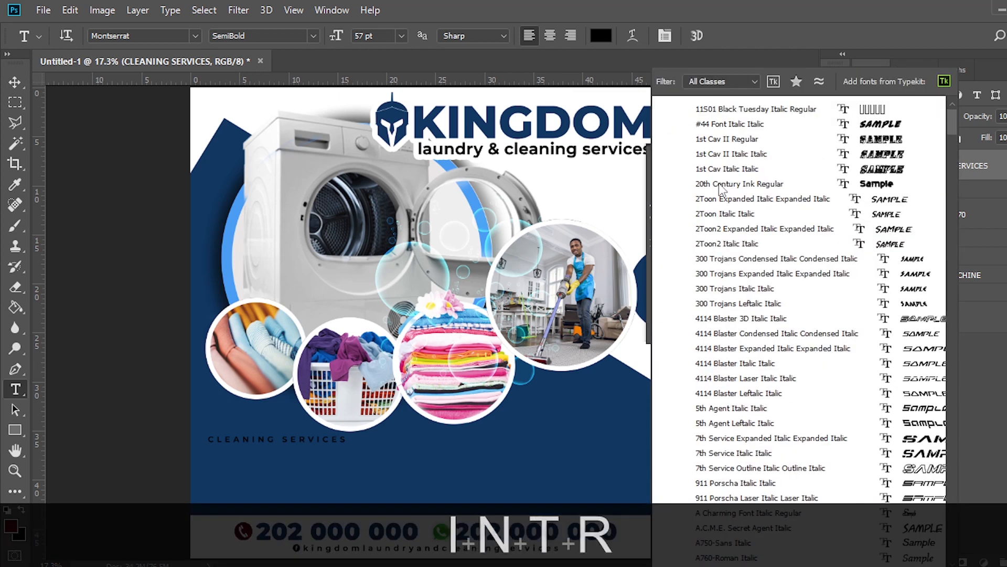
{"action": "left_click", "coordinate": [732, 110]}
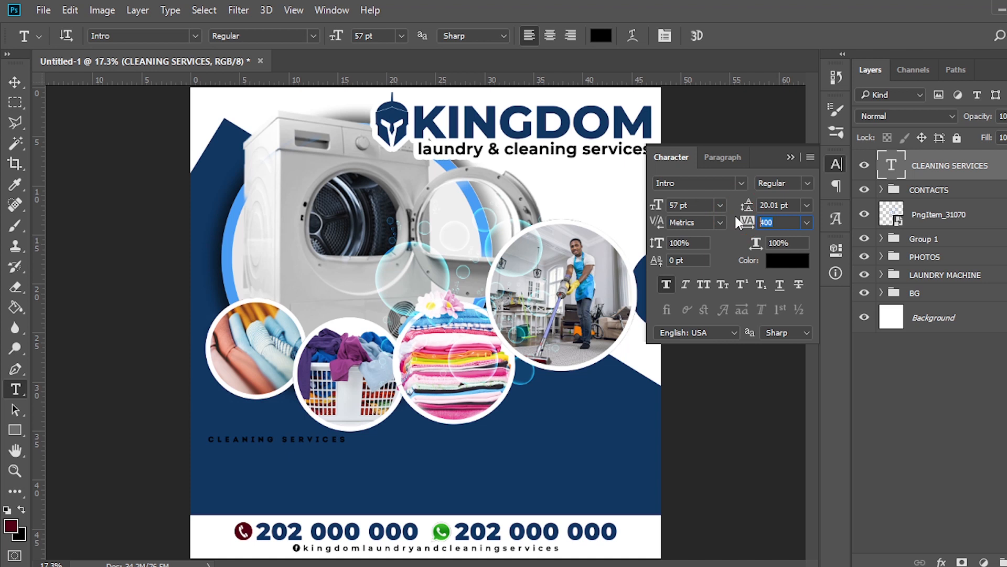
{"action": "type", "text": "0"}
{"action": "key", "text": "Return"}
{"action": "left_click", "coordinate": [706, 206]}
{"action": "type", "text": "113"}
{"action": "key", "text": "Return"}
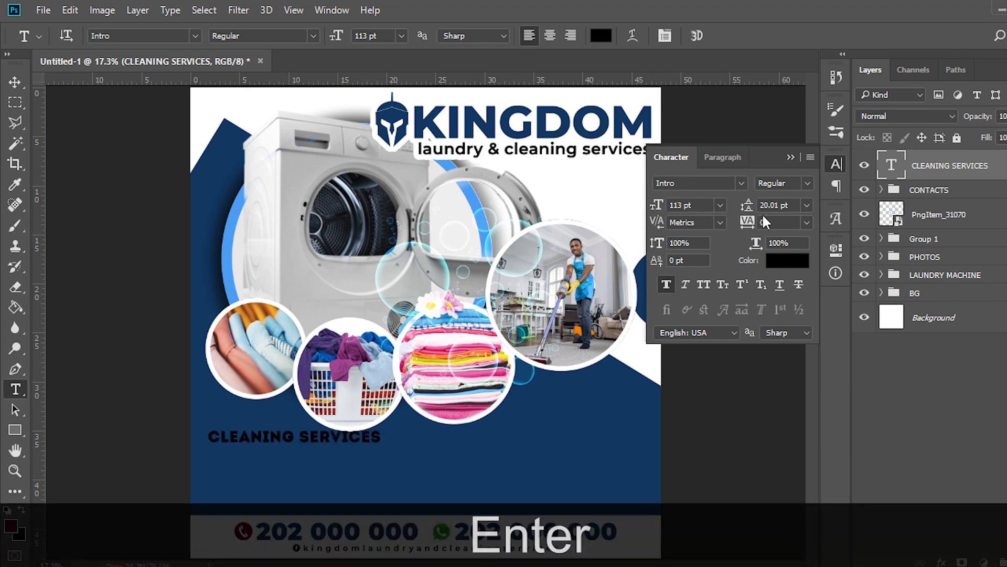
{"action": "left_click", "coordinate": [781, 268]}
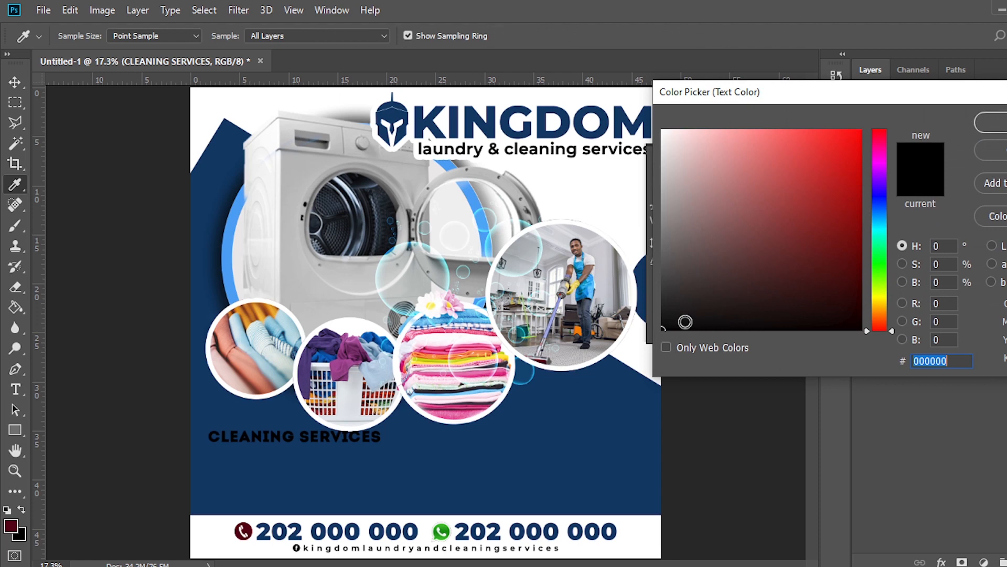
{"action": "left_click", "coordinate": [990, 122]}
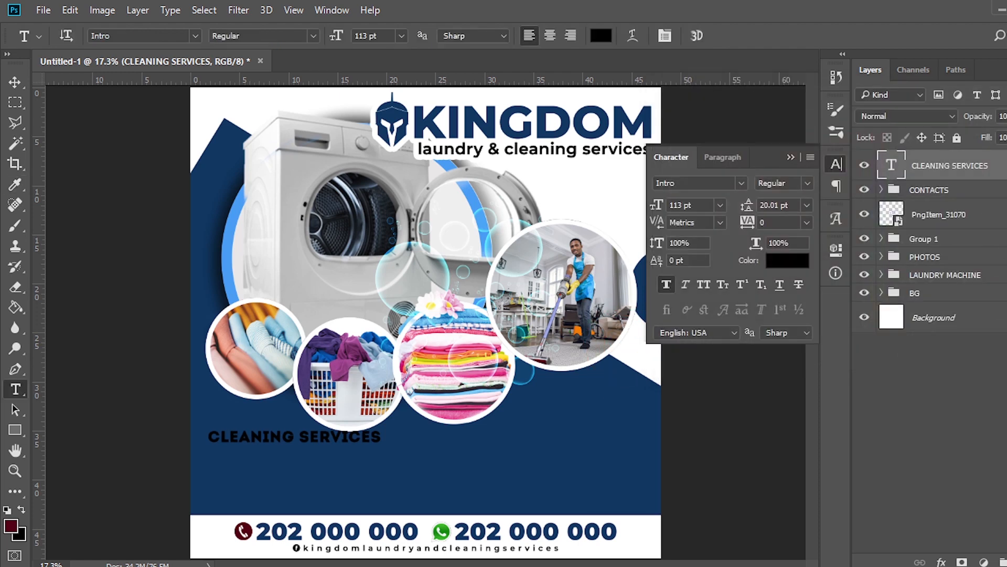
Step: Move the CLEANING SERVICES text up over the lower photos and draw a rounded rectangle about 1503 by 197 px over it
{"action": "key", "text": "v"}
{"action": "left_click_drag", "start_coordinate": [278, 433], "coordinate": [274, 392]}
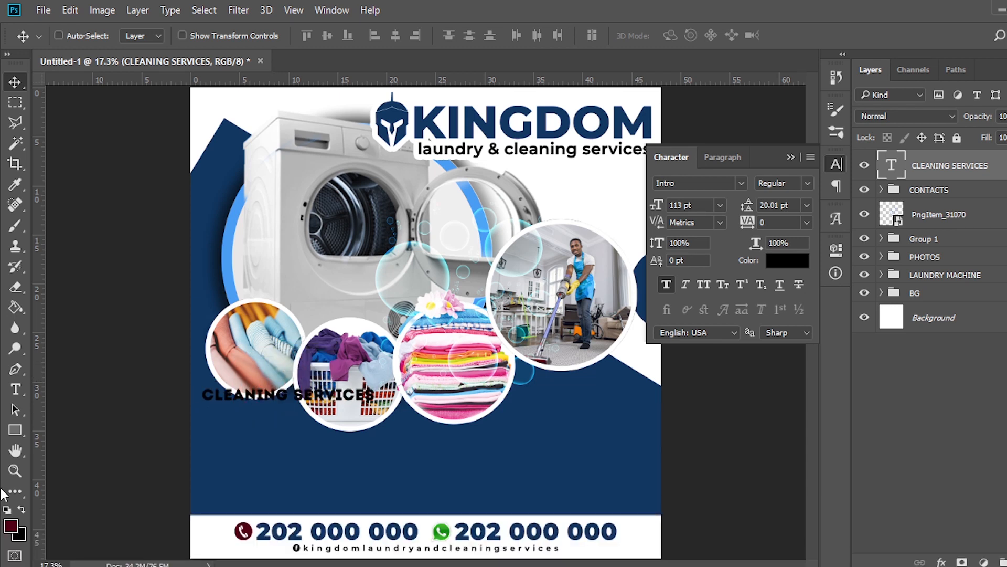
{"action": "left_click", "coordinate": [11, 431]}
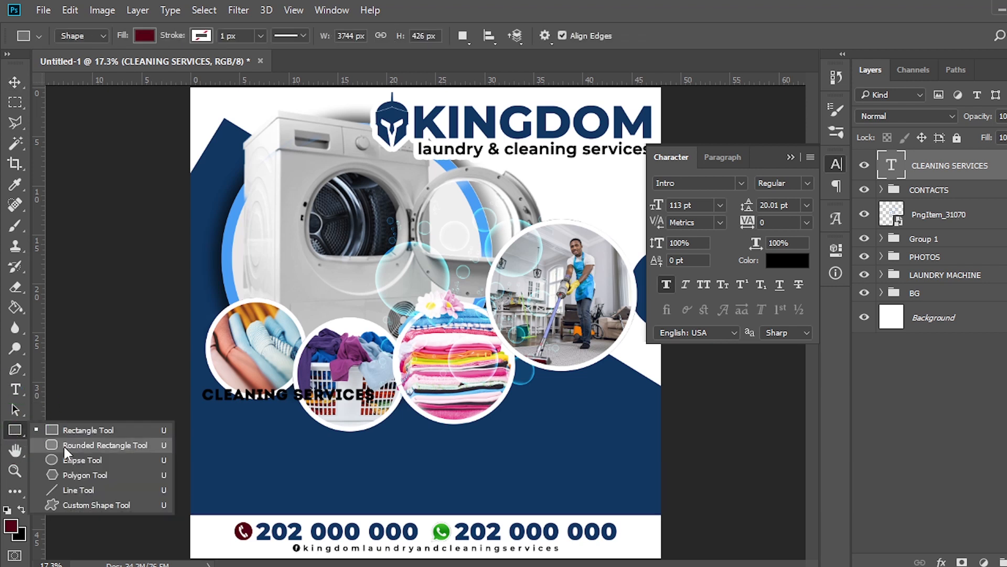
{"action": "left_click", "coordinate": [94, 444]}
{"action": "left_click_drag", "start_coordinate": [201, 386], "coordinate": [406, 415]}
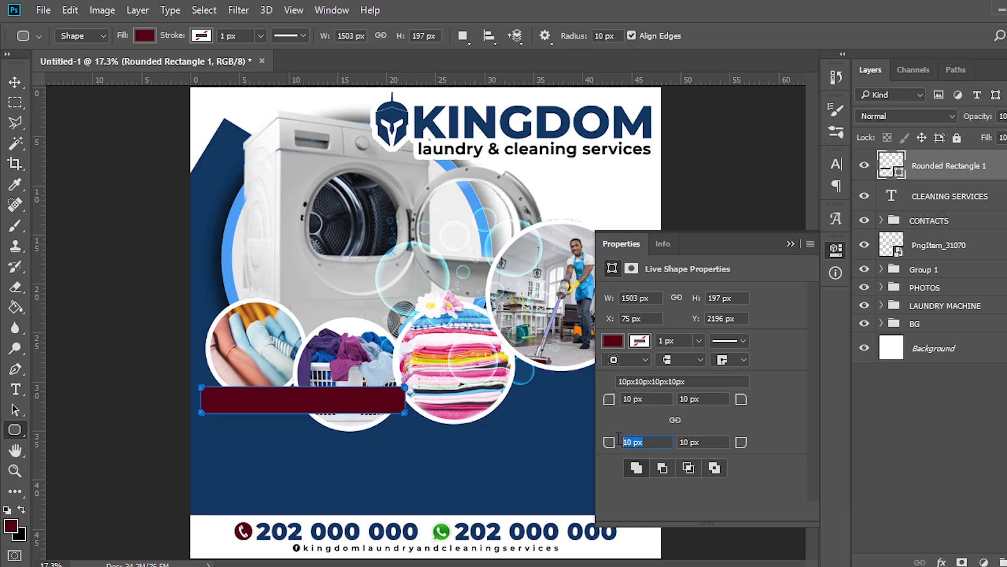
Step: Set the rounded rectangle's bottom corner radii to 0 px and its top corner radii to 120 px
{"action": "type", "text": "0"}
{"action": "key", "text": "Return"}
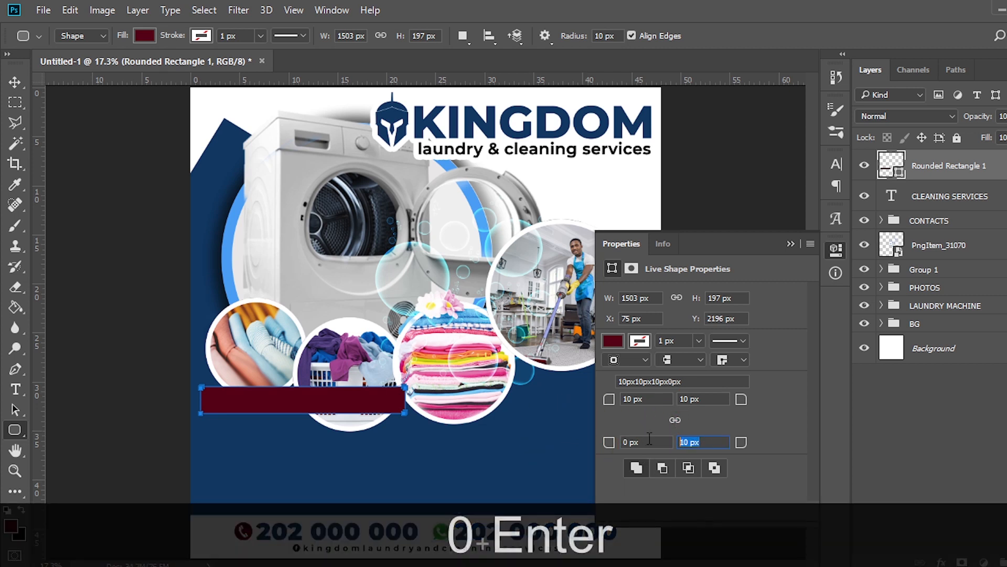
{"action": "type", "text": "0"}
{"action": "key", "text": "Return"}
{"action": "type", "text": "120"}
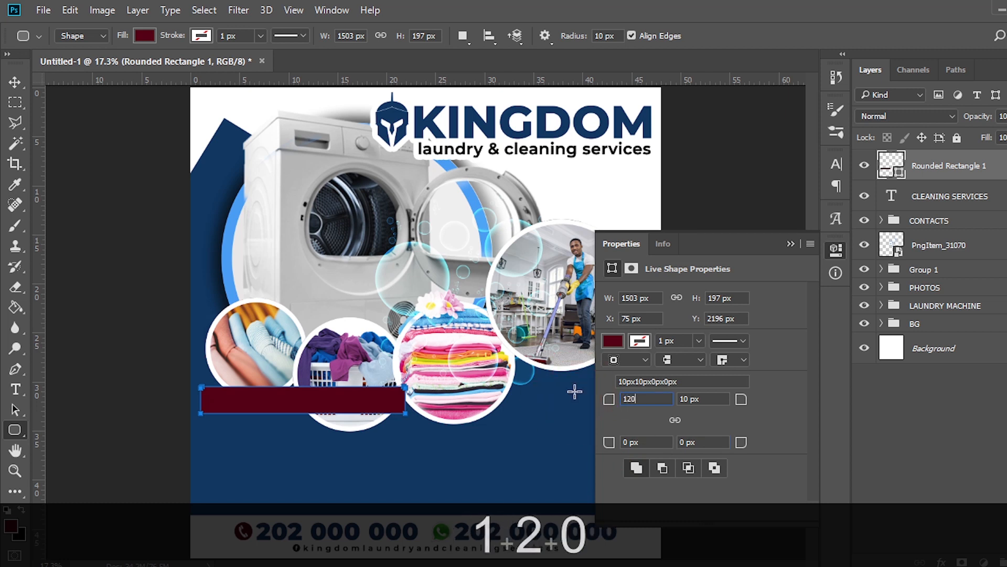
{"action": "key", "text": "Return"}
{"action": "type", "text": "120"}
{"action": "key", "text": "Return"}
{"action": "left_click", "coordinate": [790, 244]}
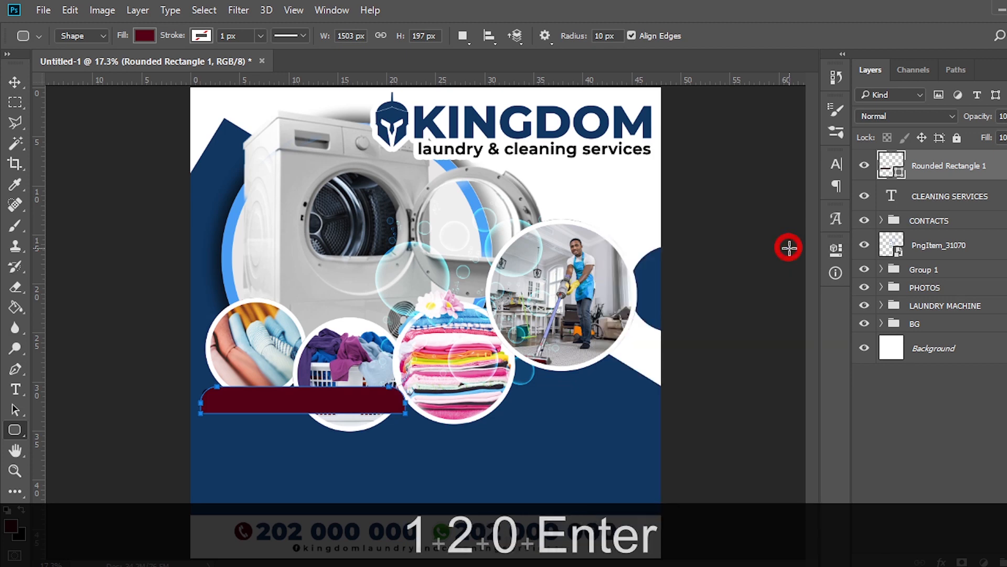
Step: Place the rounded rectangle layer beneath the CLEANING SERVICES text and fill it with white (ffffff)
{"action": "left_click_drag", "start_coordinate": [937, 176], "coordinate": [891, 194]}
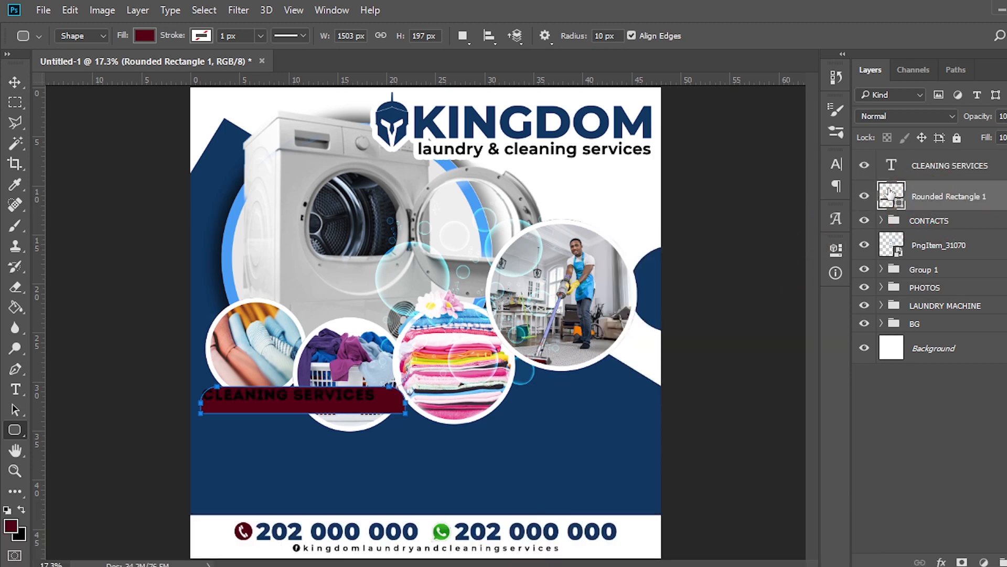
{"action": "double_click", "coordinate": [892, 196]}
{"action": "type", "text": "ffffff"}
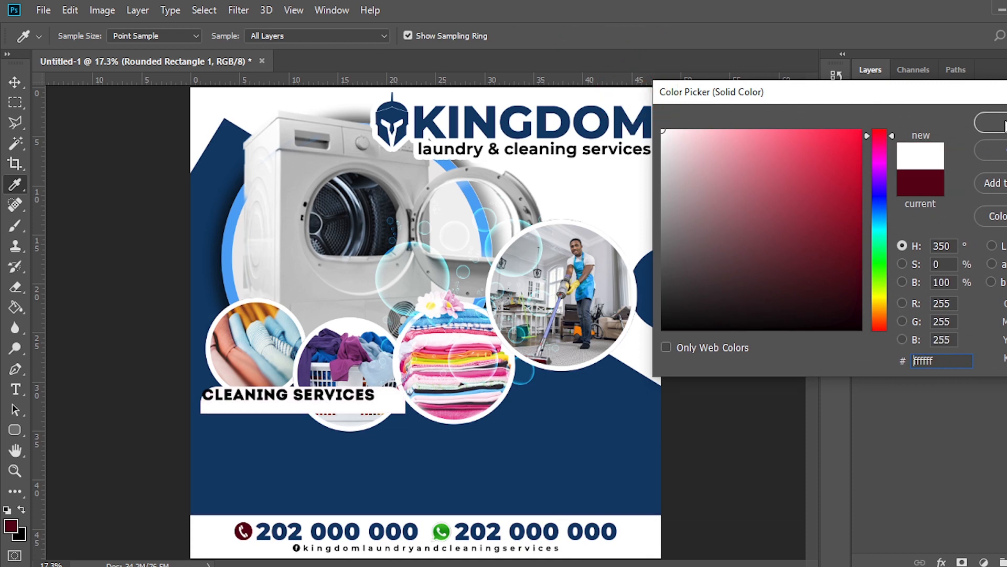
{"action": "key", "text": "Return"}
Step: Show the guides, scale the white rounded rectangle to 88.82% width and 77.16% height, and nudge it up around the CLEANING SERVICES text
{"action": "key", "text": "ctrl+equal"}
{"action": "key", "text": "ctrl+equal"}
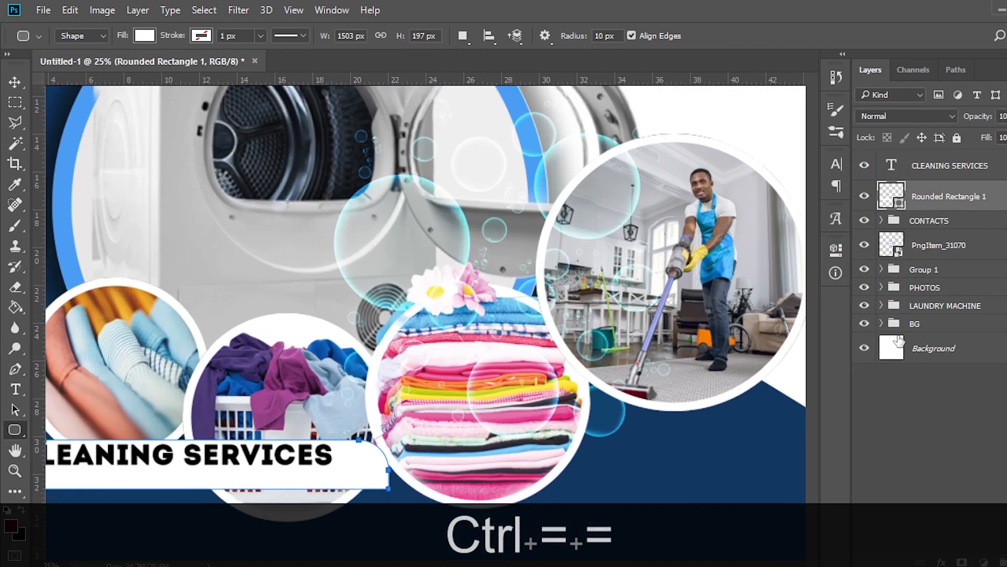
{"action": "scroll", "coordinate": [580, 229], "scroll_direction": "left", "scroll_amount": 5}
{"action": "key", "text": "ctrl+h"}
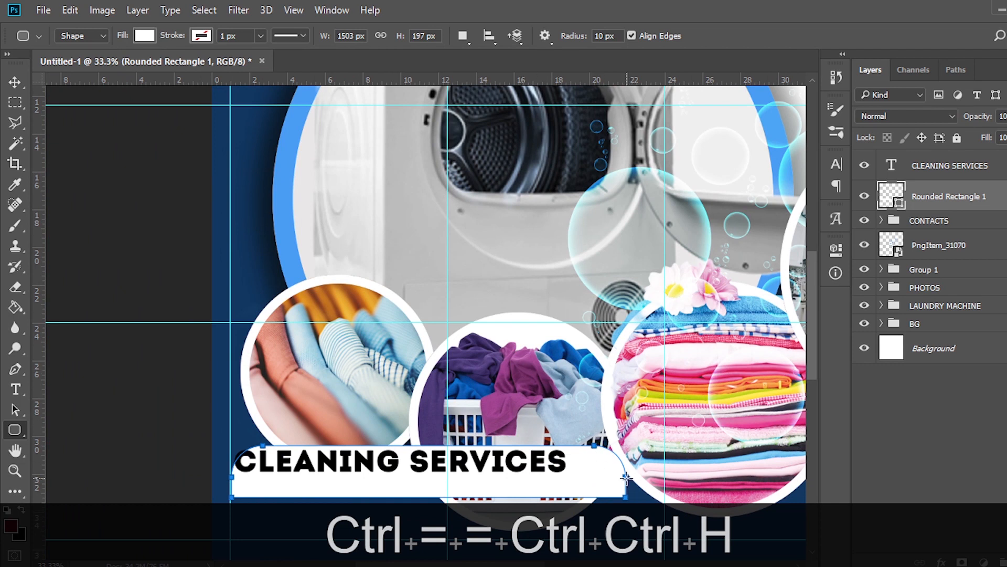
{"action": "key", "text": "v"}
{"action": "key", "text": "ctrl+t"}
{"action": "left_click_drag", "start_coordinate": [627, 471], "coordinate": [583, 464]}
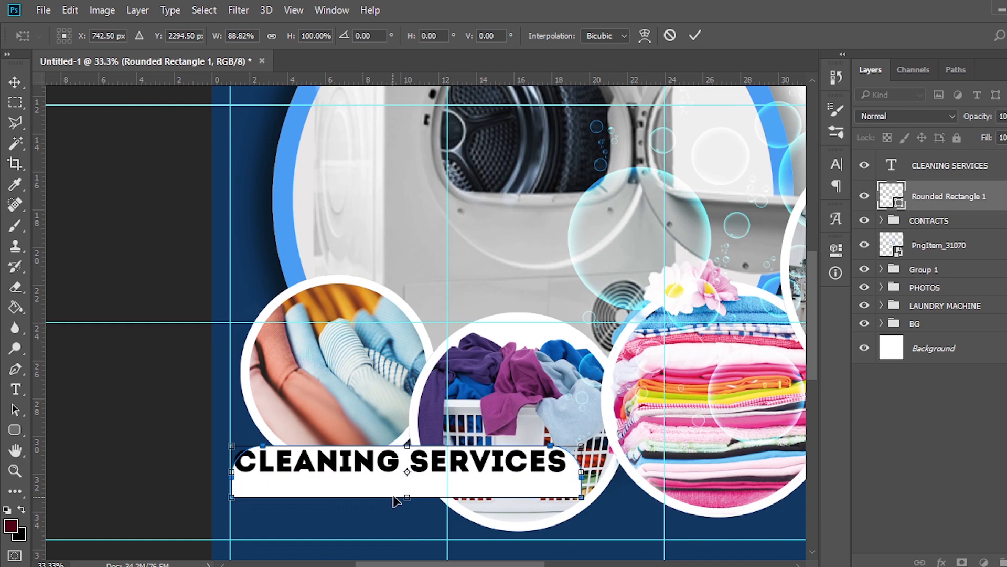
{"action": "left_click_drag", "start_coordinate": [406, 488], "coordinate": [406, 480]}
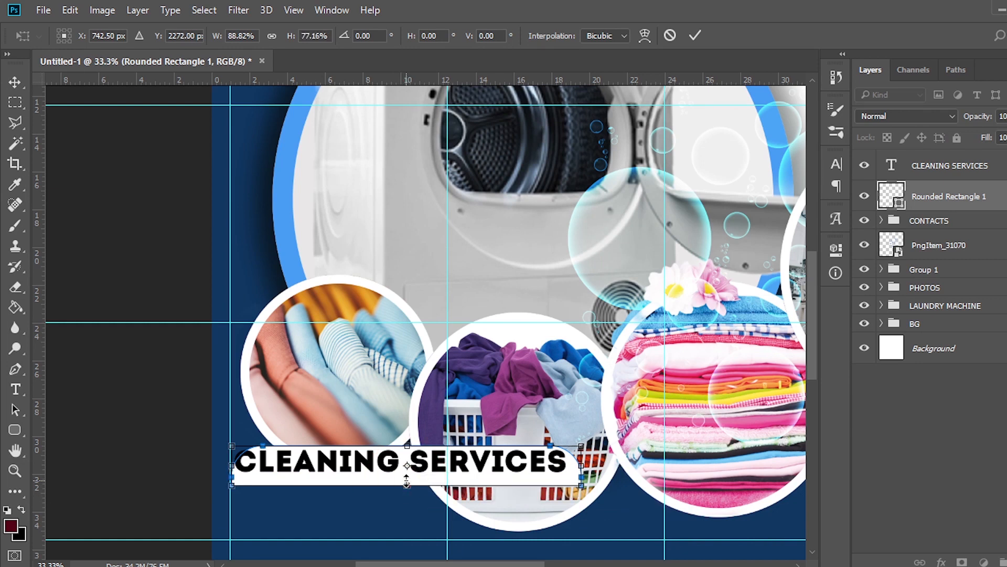
{"action": "key", "text": "shift+Up"}
{"action": "key", "text": "shift+Up"}
{"action": "key", "text": "shift+Up"}
{"action": "key", "text": "shift+Up"}
{"action": "key", "text": "shift+Up"}
{"action": "key", "text": "shift+Up"}
{"action": "key", "text": "shift+Up"}
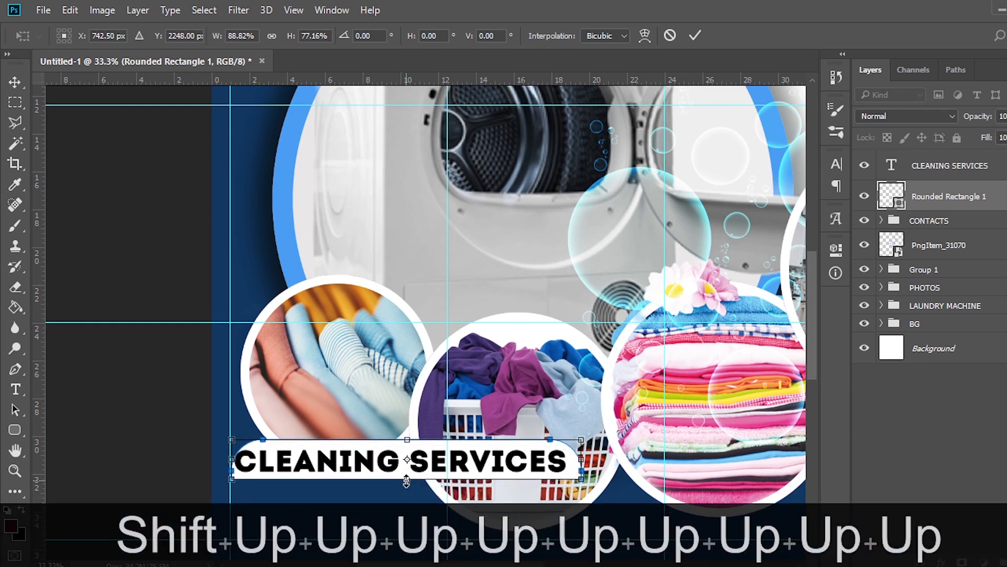
{"action": "key", "text": "Return"}
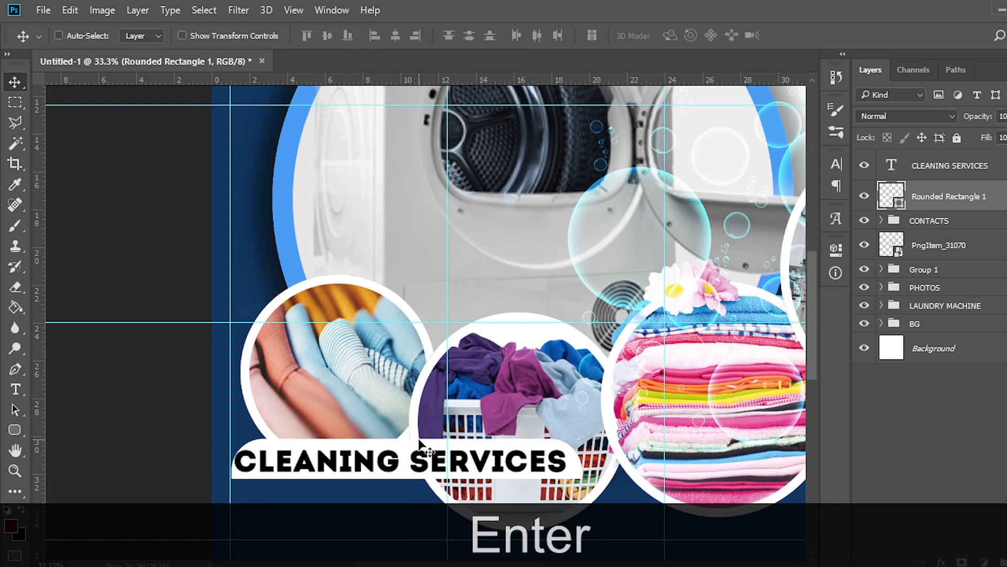
Step: Enlarge the white rounded rectangle slightly to 102.47% width and 113.82% height to leave room around the text
{"action": "key", "text": "ctrl+t"}
{"action": "left_click_drag", "start_coordinate": [587, 458], "coordinate": [596, 458]}
{"action": "left_click_drag", "start_coordinate": [417, 478], "coordinate": [412, 484]}
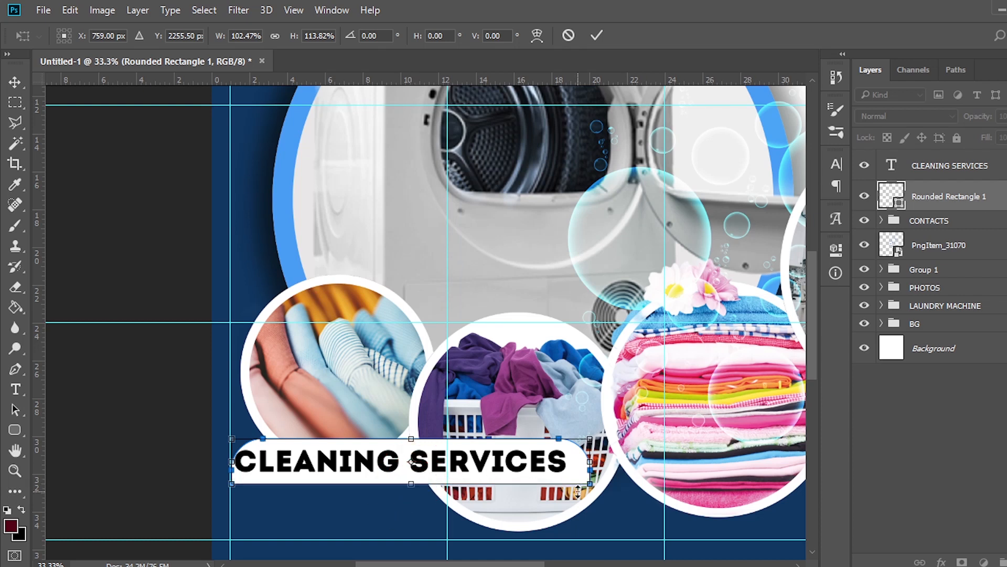
{"action": "key", "text": "Return"}
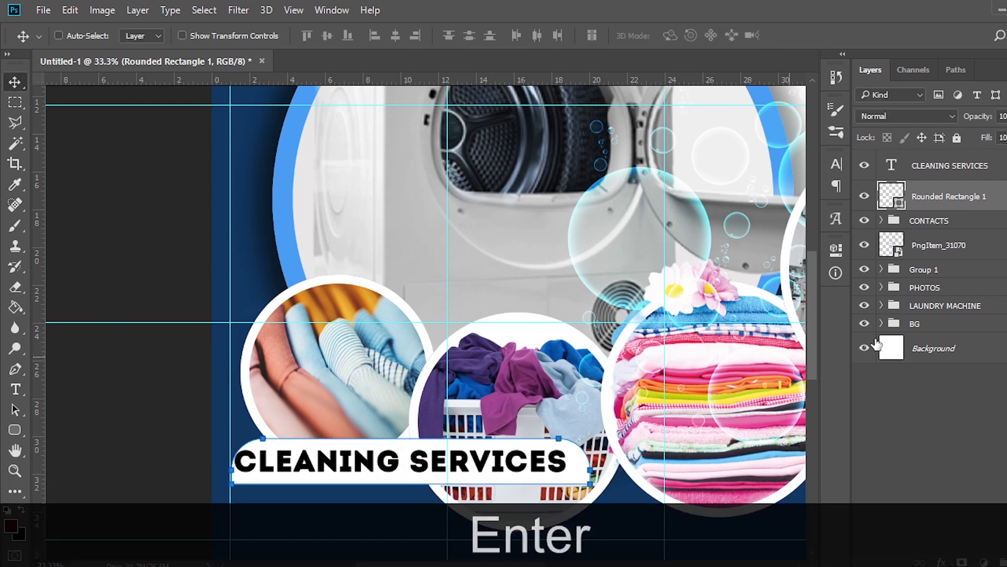
Step: Nudge the CLEANING SERVICES text right and slightly down to centre it inside the white rounded rectangle
{"action": "left_click", "coordinate": [930, 165]}
{"action": "key", "text": "v"}
{"action": "key", "text": "Right"}
{"action": "key", "text": "Right"}
{"action": "key", "text": "Right"}
{"action": "key", "text": "Right"}
{"action": "key", "text": "Right"}
{"action": "key", "text": "Down"}
{"action": "key", "text": "Down"}
{"action": "key", "text": "Down"}
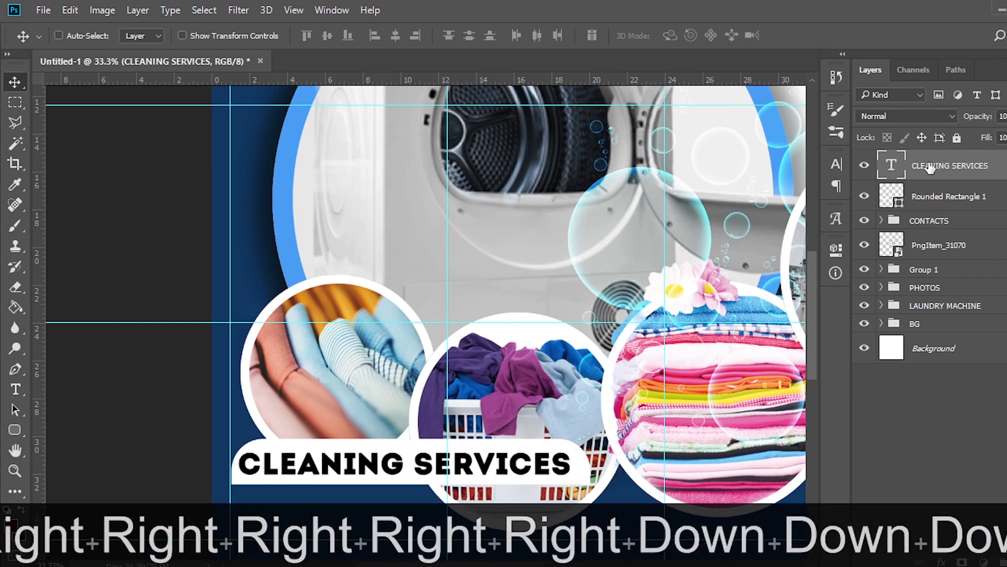
{"action": "key", "text": "Right"}
{"action": "key", "text": "Right"}
{"action": "key", "text": "Right"}
{"action": "key", "text": "Up"}
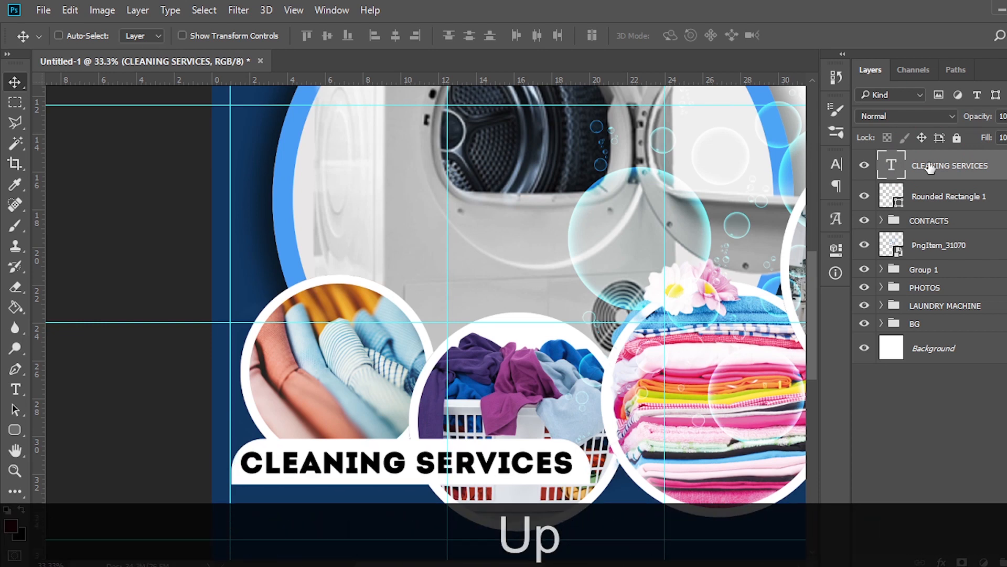
{"action": "key", "text": "Right"}
{"action": "key", "text": "Right"}
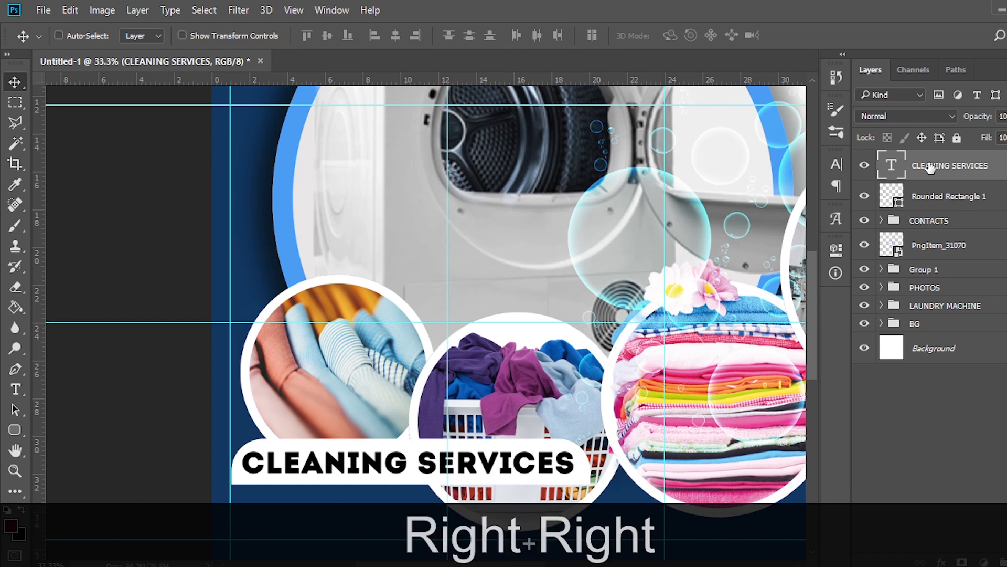
{"action": "key", "text": "Right"}
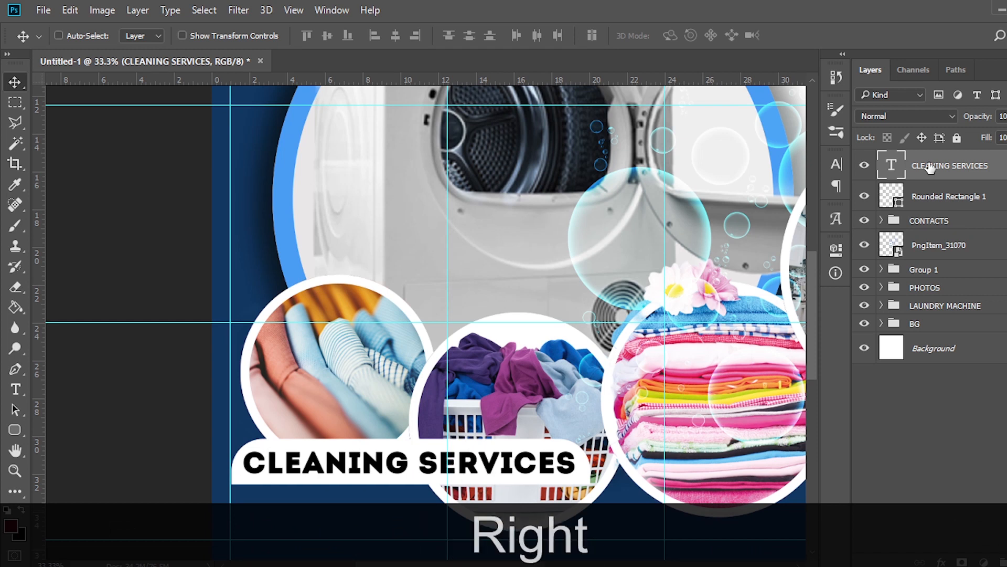
{"action": "key", "text": "Right"}
{"action": "key", "text": "Right"}
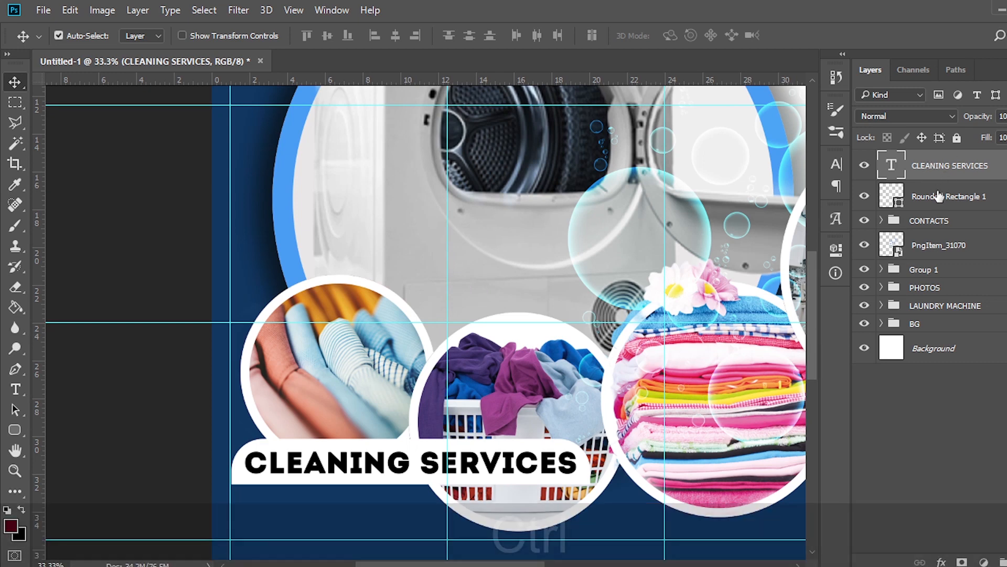
Step: Select the CLEANING SERVICES text together with its rounded rectangle and move both down onto the blue area below the photos
{"action": "key", "text": "ctrl+minus"}
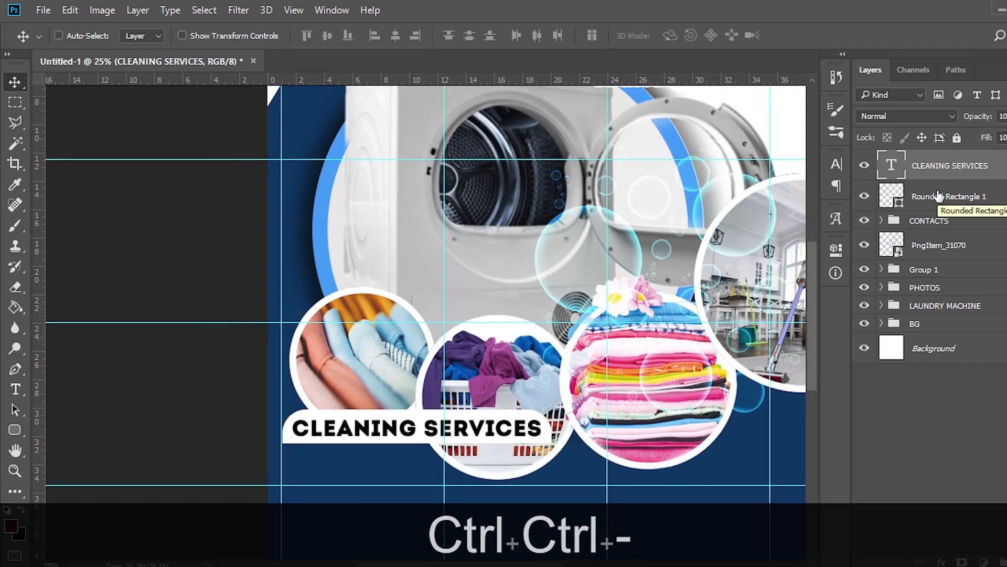
{"action": "key", "text": "ctrl"}
{"action": "left_click", "coordinate": [927, 208], "text": "ctrl"}
{"action": "key", "text": "ctrl+v"}
{"action": "left_click_drag", "start_coordinate": [409, 430], "coordinate": [396, 406]}
{"action": "scroll", "coordinate": [502, 348], "scroll_direction": "down", "scroll_amount": 1}
{"action": "scroll", "coordinate": [502, 348], "scroll_direction": "down", "scroll_amount": 6}
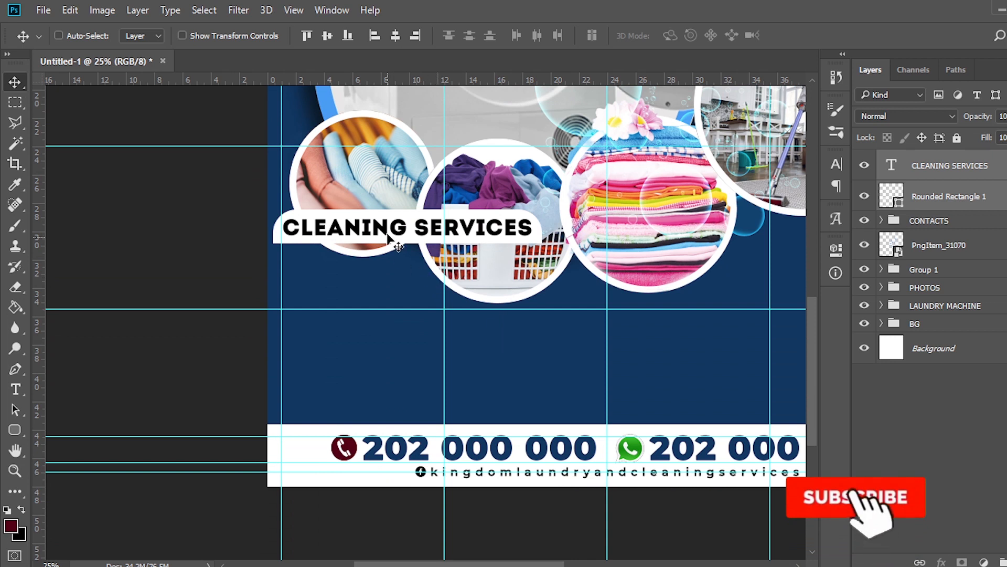
{"action": "left_click_drag", "start_coordinate": [391, 228], "coordinate": [390, 302]}
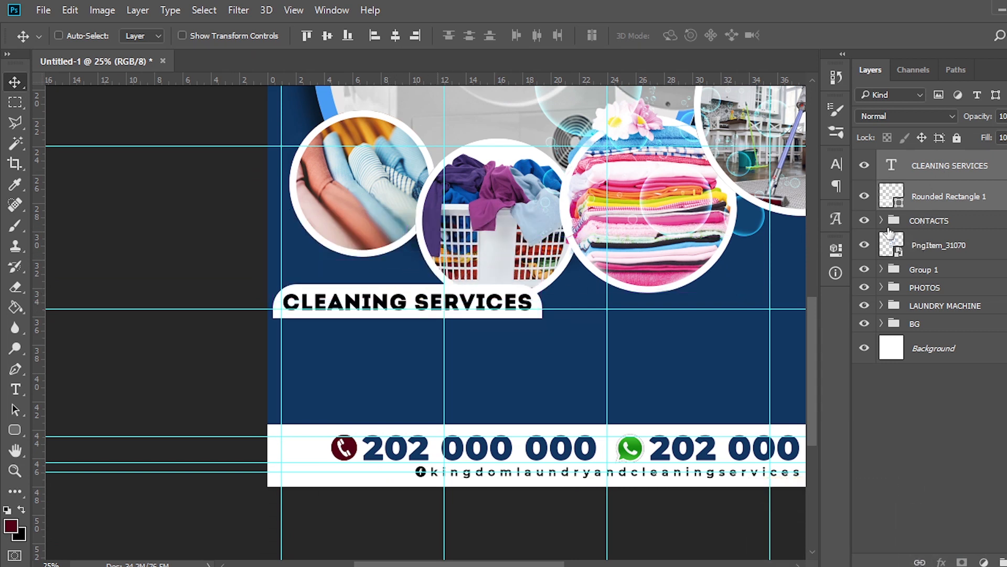
Step: Scale the PHOTOS and LAUNDRY MACHINE groups together to 92.40% and move them up and left to free space below
{"action": "key", "text": "ctrl+minus"}
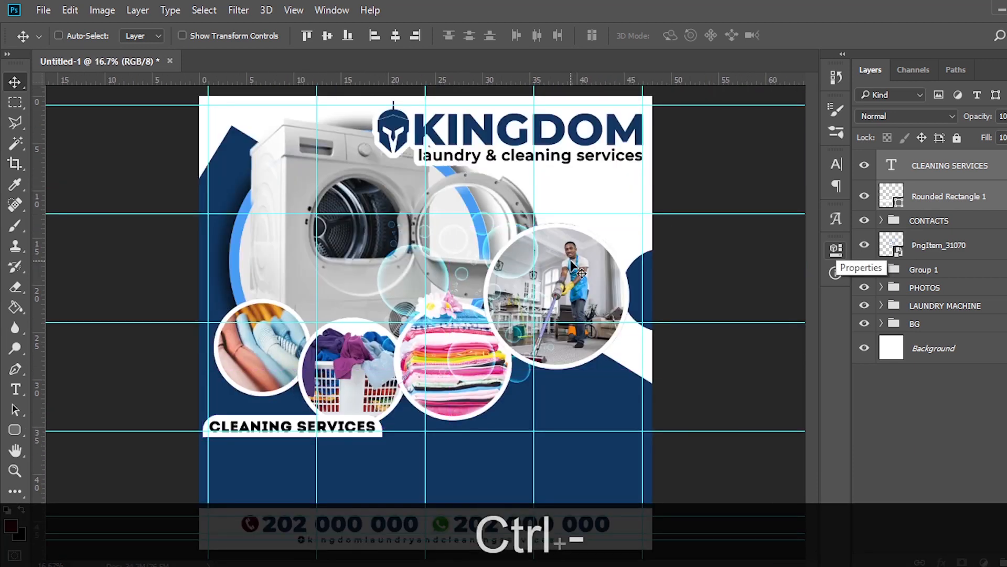
{"action": "left_click", "coordinate": [925, 290]}
{"action": "left_click", "coordinate": [933, 308], "text": "ctrl"}
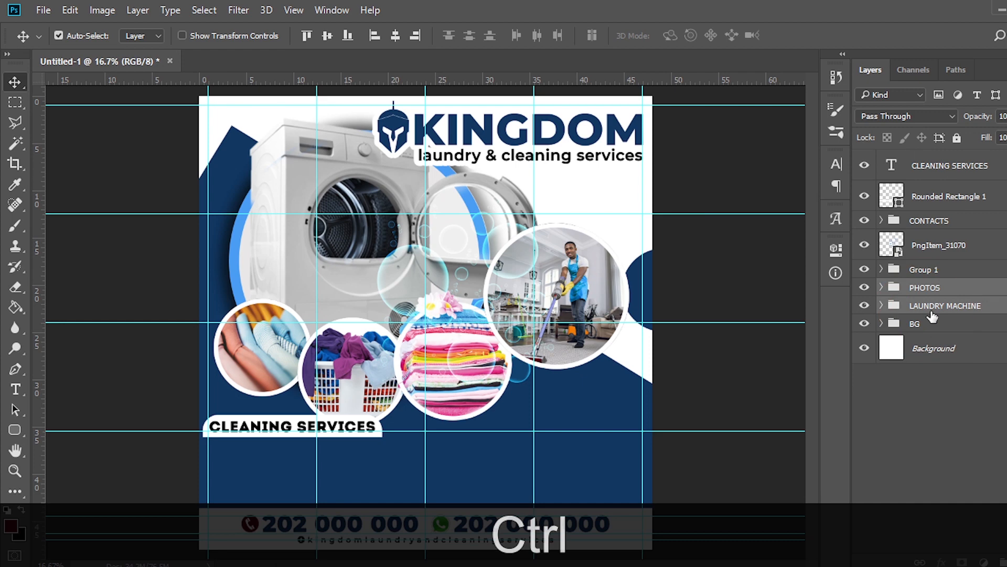
{"action": "key", "text": "ctrl+t"}
{"action": "left_click_drag", "start_coordinate": [663, 428], "coordinate": [636, 404]}
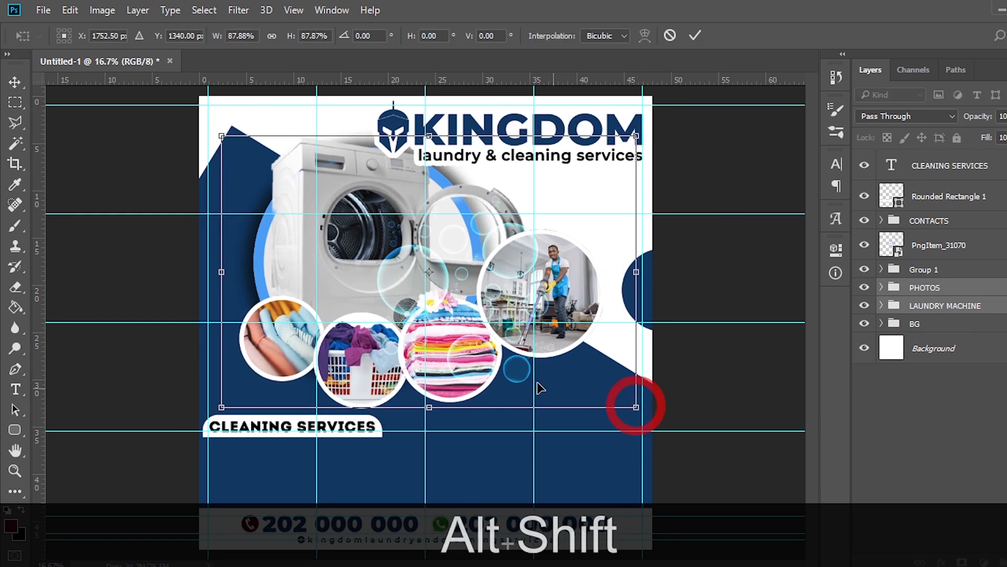
{"action": "left_click_drag", "start_coordinate": [465, 360], "coordinate": [442, 339]}
{"action": "left_click_drag", "start_coordinate": [609, 385], "coordinate": [624, 394]}
{"action": "left_click_drag", "start_coordinate": [521, 355], "coordinate": [518, 353]}
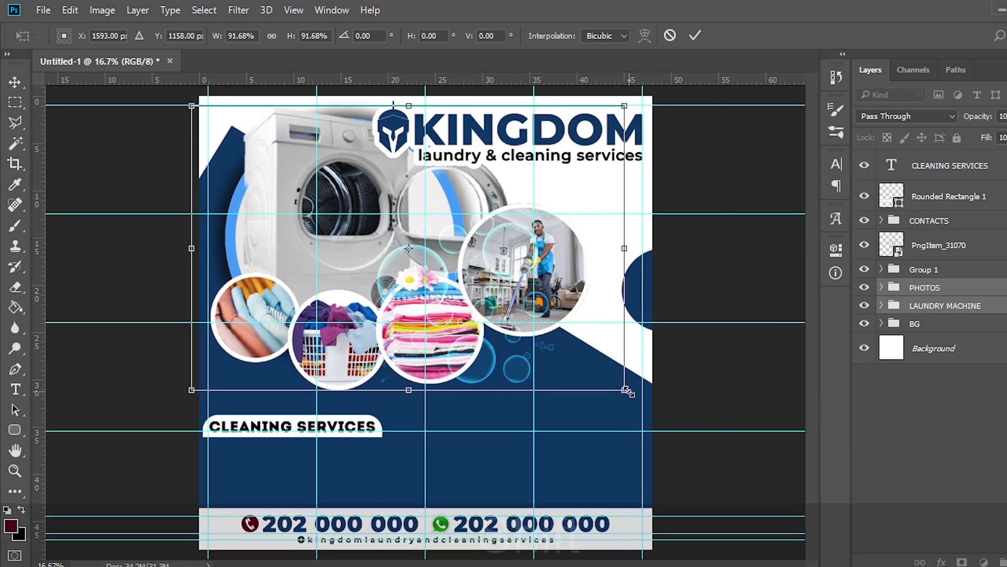
{"action": "left_click_drag", "start_coordinate": [627, 392], "coordinate": [631, 392]}
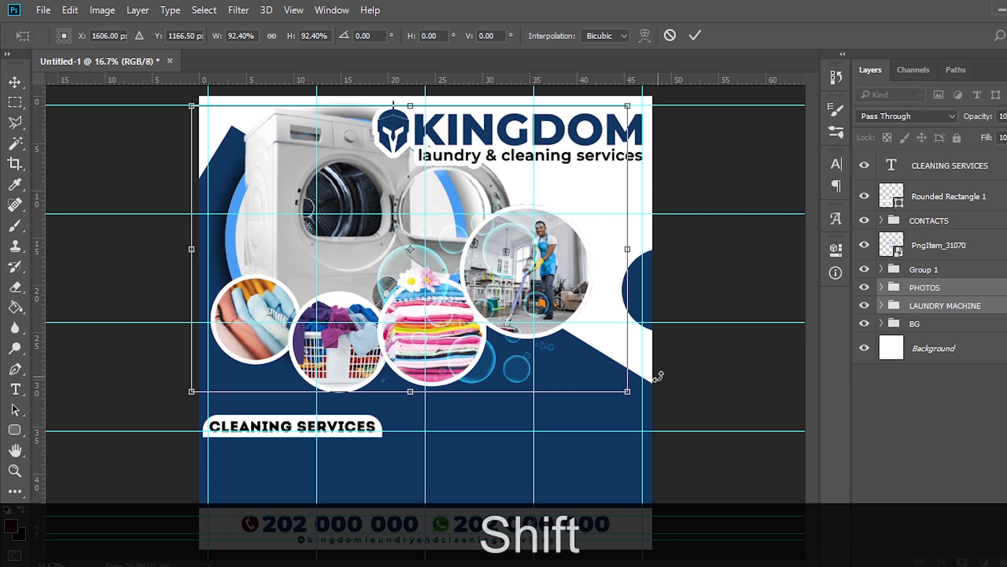
{"action": "key", "text": "shift+Return"}
Step: Nudge the CLEANING SERVICES text and its rounded rectangle together upward until they sit just below the photos
{"action": "left_click", "coordinate": [947, 204]}
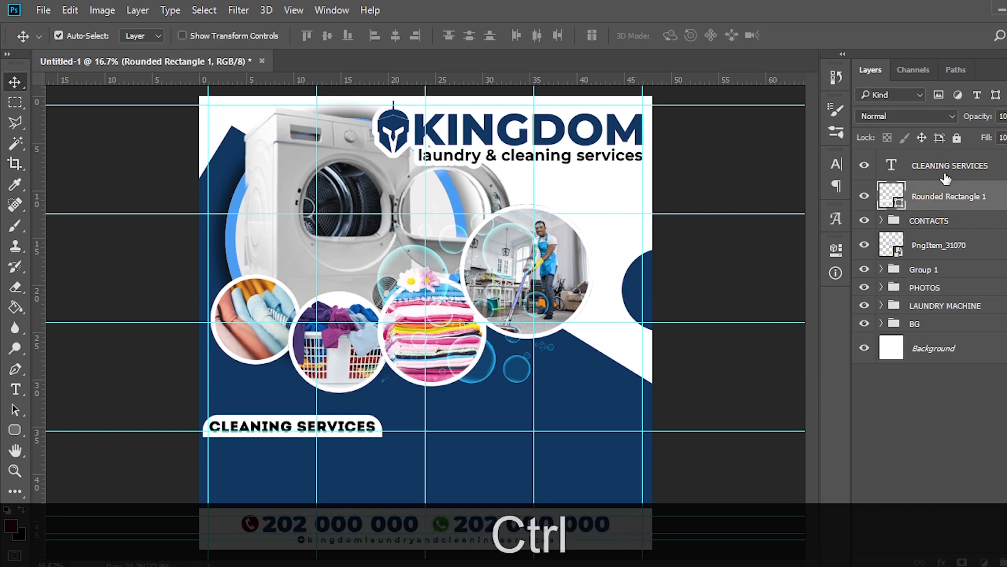
{"action": "left_click", "coordinate": [908, 166], "text": "ctrl"}
{"action": "key", "text": "shift+Up"}
{"action": "key", "text": "shift+Up"}
{"action": "key", "text": "shift+Up"}
{"action": "key", "text": "shift+Up"}
{"action": "key", "text": "shift+Up"}
{"action": "key", "text": "shift+Up"}
{"action": "key", "text": "shift+Up"}
{"action": "key", "text": "shift+Up"}
{"action": "key", "text": "shift+Up"}
{"action": "key", "text": "shift+Up"}
{"action": "key", "text": "shift+Up"}
{"action": "key", "text": "shift+Up"}
{"action": "key", "text": "shift+Up"}
{"action": "key", "text": "shift+Up"}
{"action": "key", "text": "shift+Up"}
{"action": "key", "text": "shift+Up"}
{"action": "key", "text": "shift+Up"}
{"action": "key", "text": "shift+Up"}
{"action": "key", "text": "shift+Up"}
{"action": "key", "text": "shift+Up"}
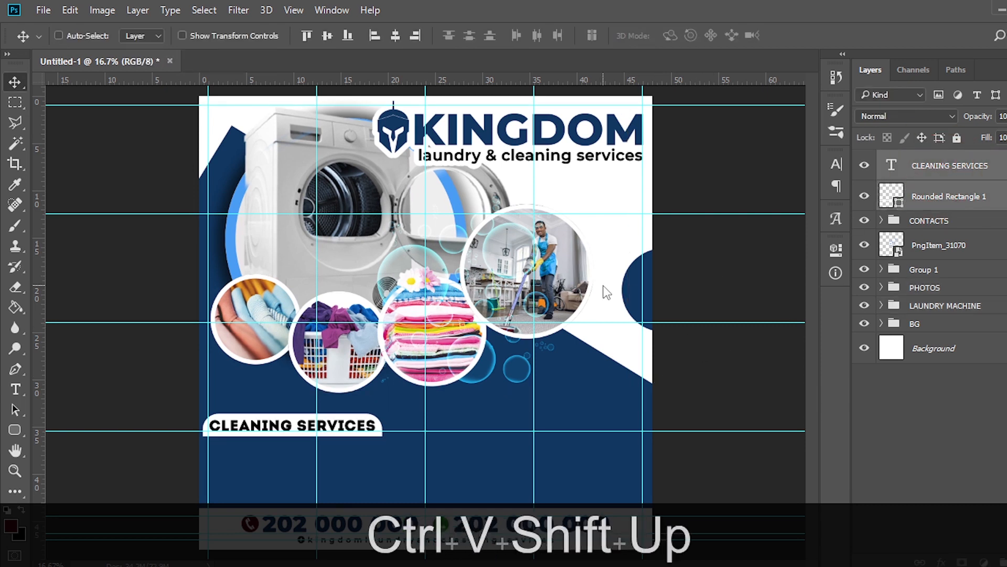
{"action": "key", "text": "shift+Up"}
{"action": "key", "text": "shift+Up"}
{"action": "key", "text": "shift+Up"}
{"action": "key", "text": "shift+Up"}
{"action": "key", "text": "shift+Up"}
{"action": "key", "text": "shift+Up"}
{"action": "key", "text": "shift+Up"}
{"action": "key", "text": "shift+Up"}
{"action": "key", "text": "shift+Up"}
{"action": "key", "text": "shift+Up"}
{"action": "key", "text": "shift+Up"}
{"action": "key", "text": "shift+Up"}
{"action": "key", "text": "shift+Up"}
{"action": "key", "text": "shift+Up"}
{"action": "key", "text": "shift+Up"}
{"action": "key", "text": "shift+Up"}
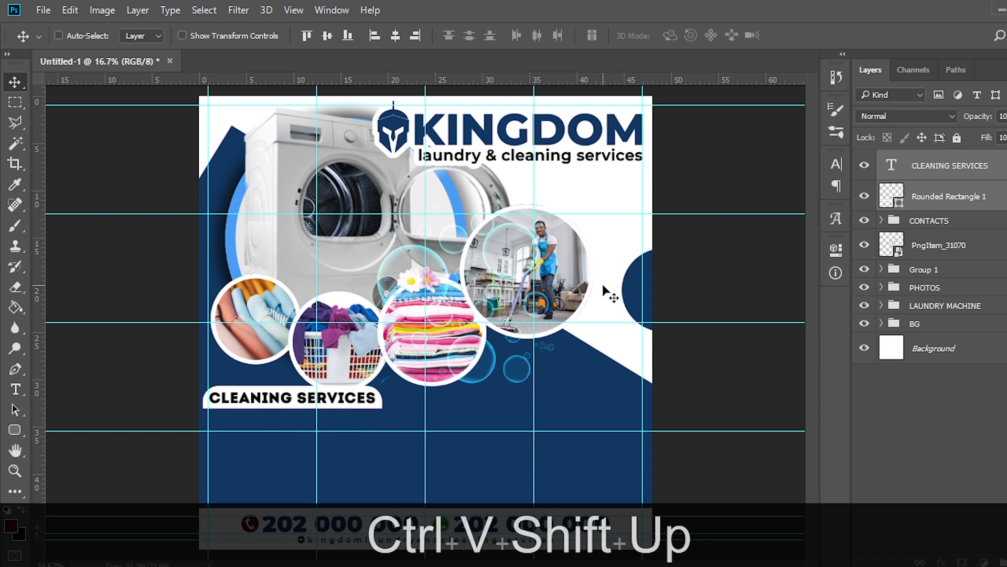
Step: Add the line "Rresidential Cleaning", copied from 136.txt, as a new text layer on the blue area below the CLEANING SERVICES heading
{"action": "key", "text": "t"}
{"action": "left_click", "coordinate": [224, 437]}
{"action": "left_click", "coordinate": [447, 566]}
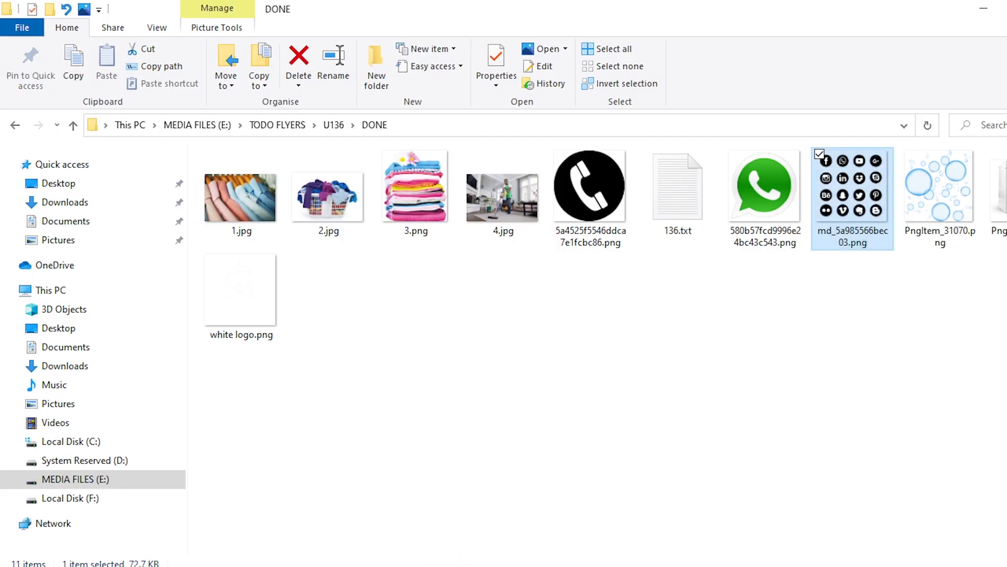
{"action": "left_click", "coordinate": [451, 566]}
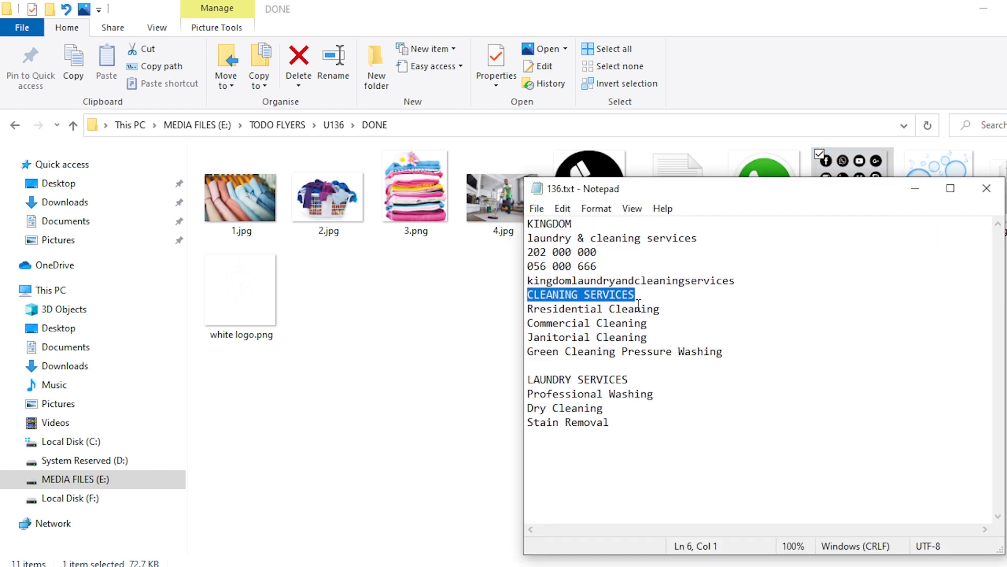
{"action": "left_click_drag", "start_coordinate": [660, 308], "coordinate": [495, 310]}
{"action": "key", "text": "ctrl+c"}
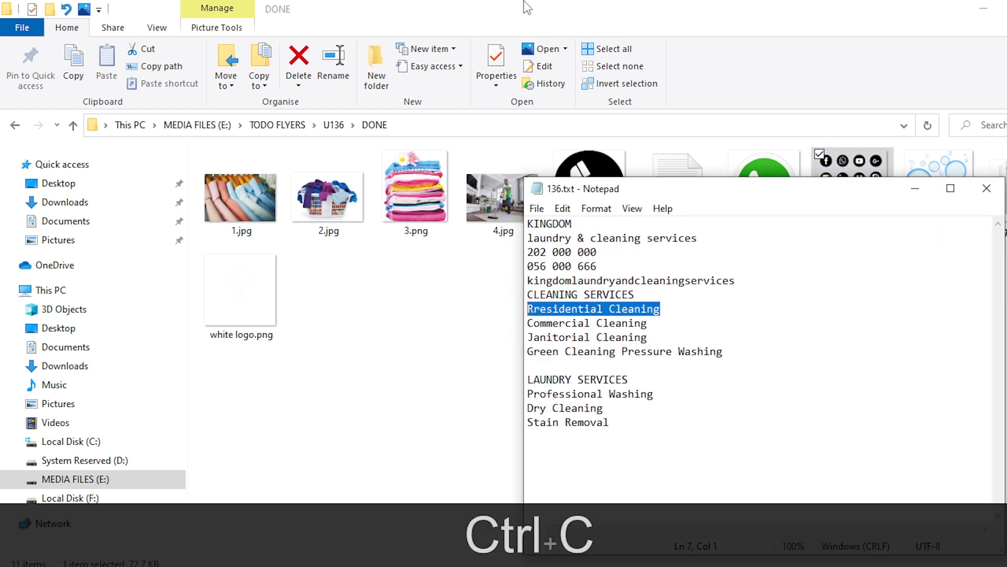
{"action": "left_click", "coordinate": [523, 7]}
{"action": "key", "text": "alt+Tab"}
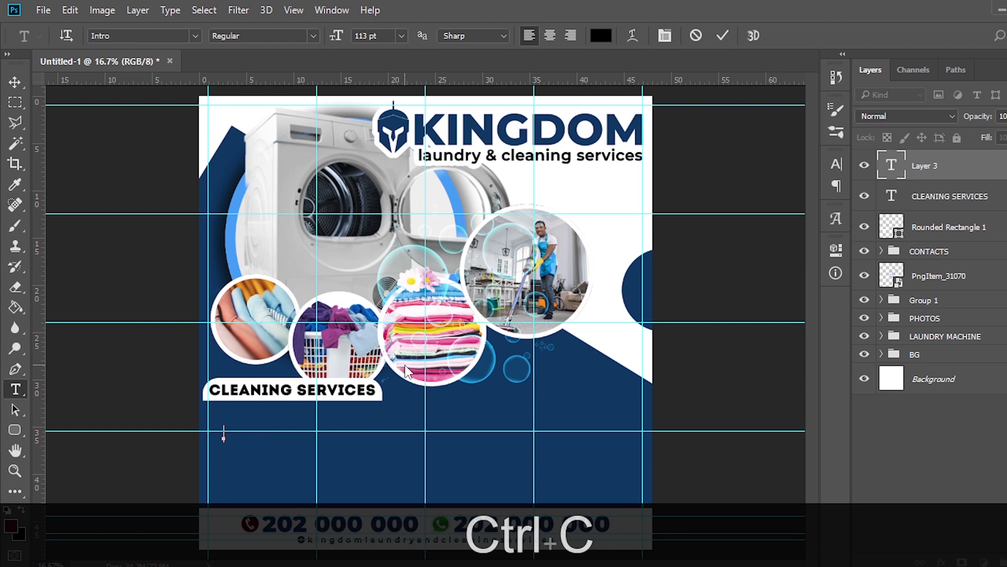
{"action": "key", "text": "ctrl+v"}
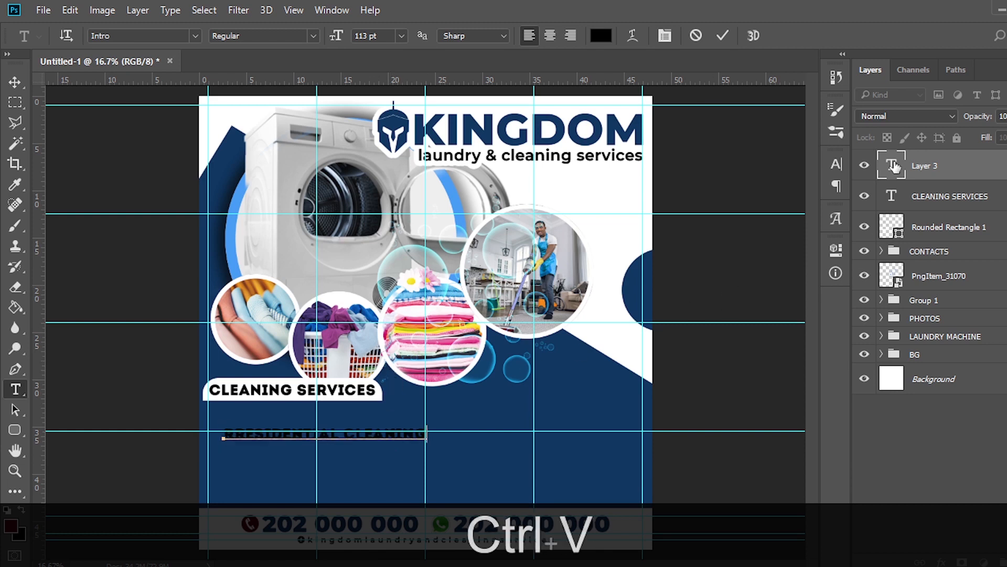
{"action": "left_click", "coordinate": [894, 166]}
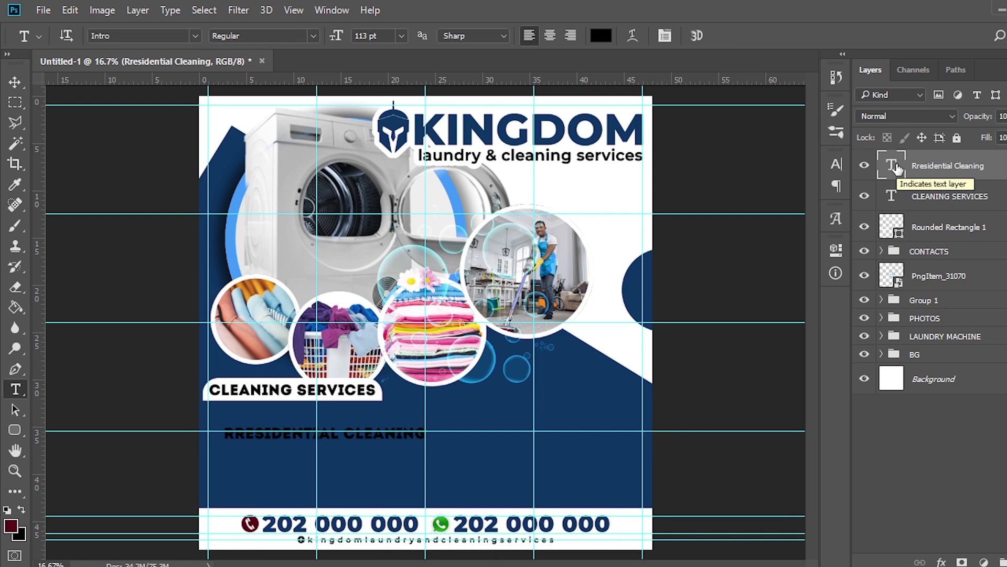
Step: Format the Rresidential Cleaning text in Montserrat SemiBold at 93 pt
{"action": "left_click", "coordinate": [836, 164]}
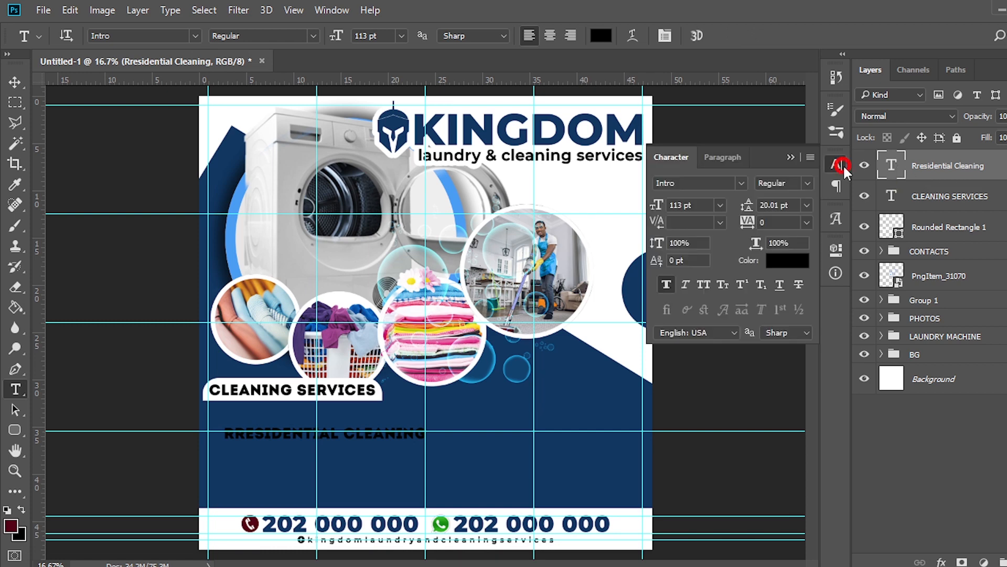
{"action": "left_click", "coordinate": [742, 182]}
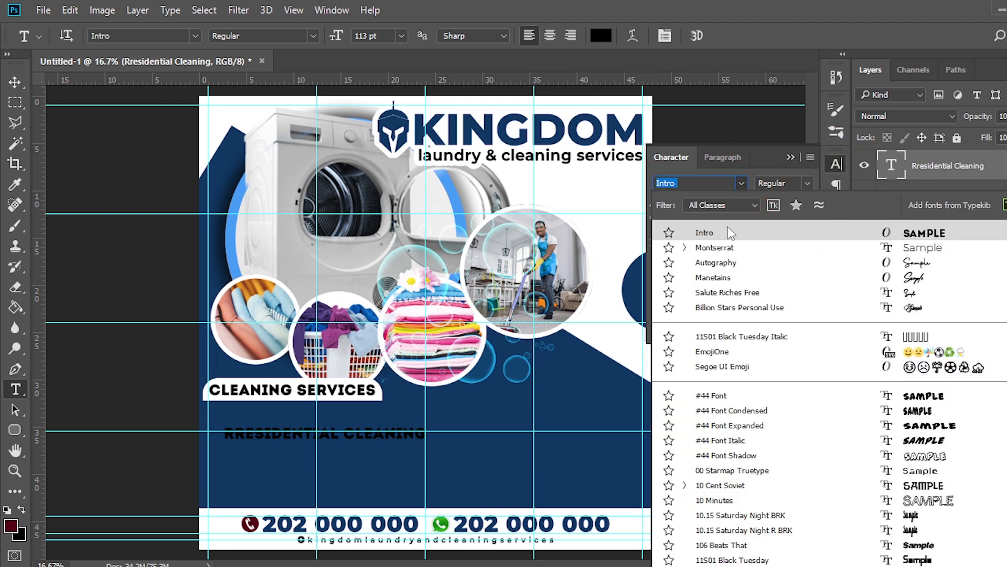
{"action": "left_click", "coordinate": [723, 250]}
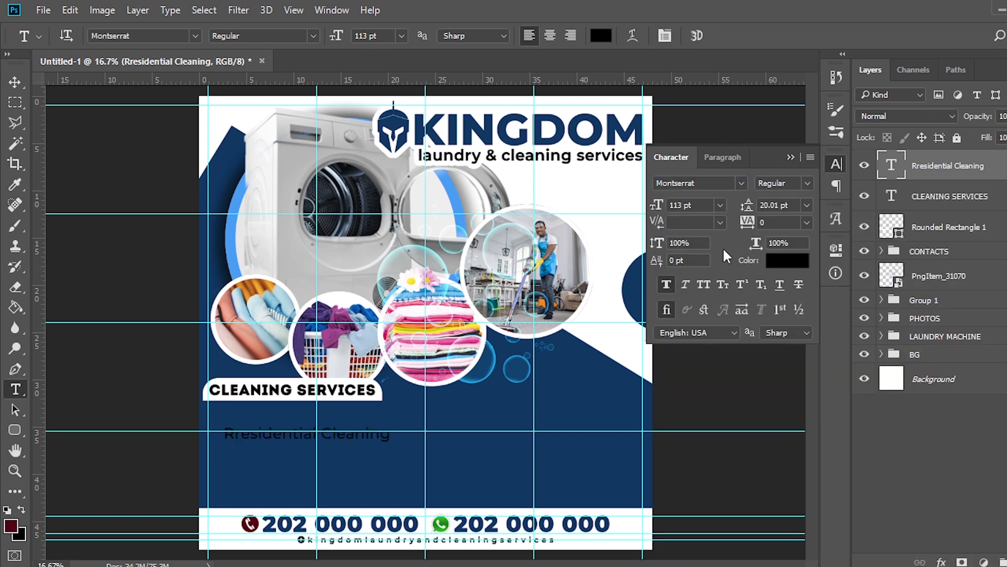
{"action": "left_click", "coordinate": [805, 183]}
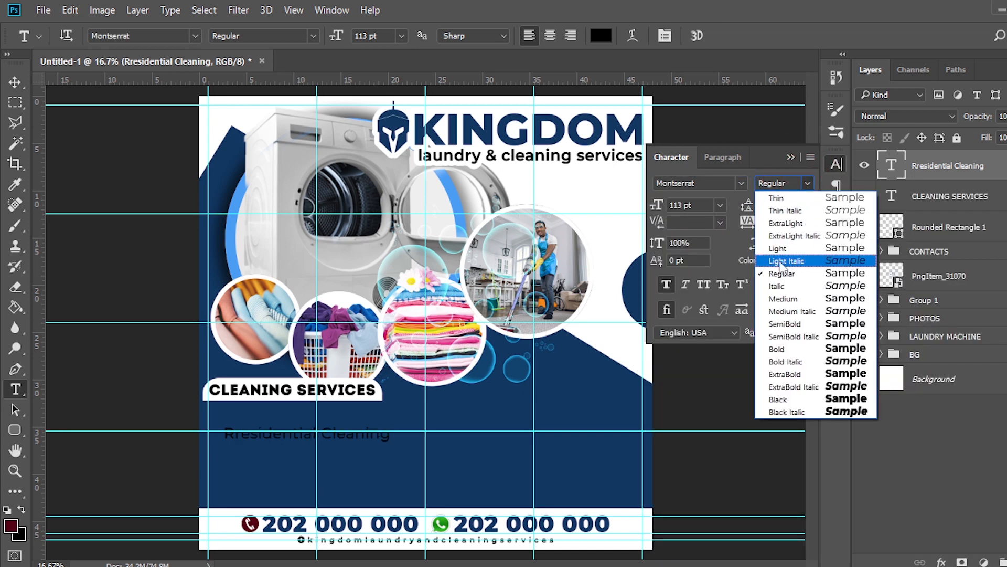
{"action": "left_click", "coordinate": [784, 324]}
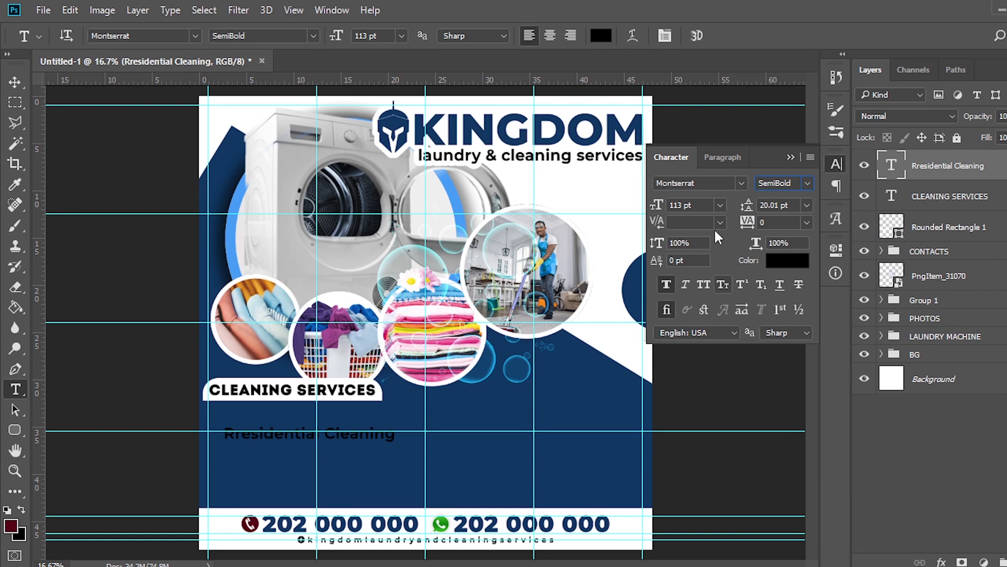
{"action": "left_click", "coordinate": [603, 204]}
{"action": "type", "text": "93"}
{"action": "key", "text": "Return"}
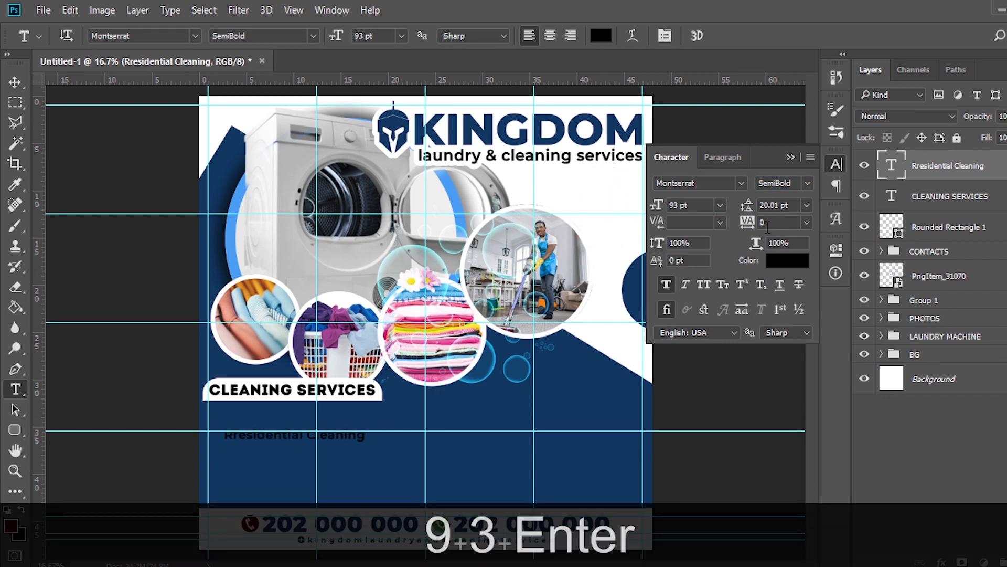
Step: Change the Rresidential Cleaning text color to white, sampled from the flyer's white background
{"action": "left_click", "coordinate": [776, 259]}
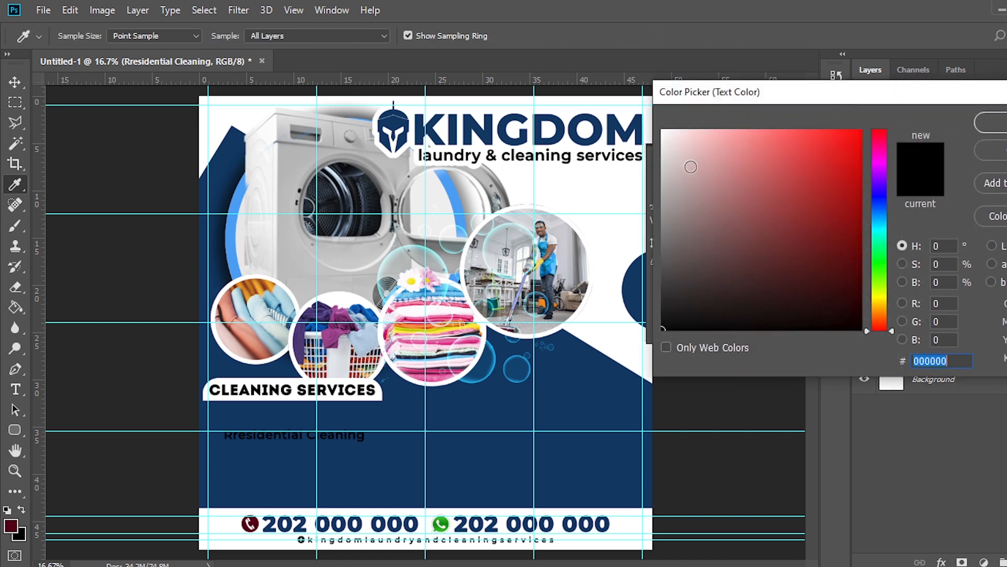
{"action": "left_click", "coordinate": [638, 101]}
{"action": "left_click", "coordinate": [991, 122]}
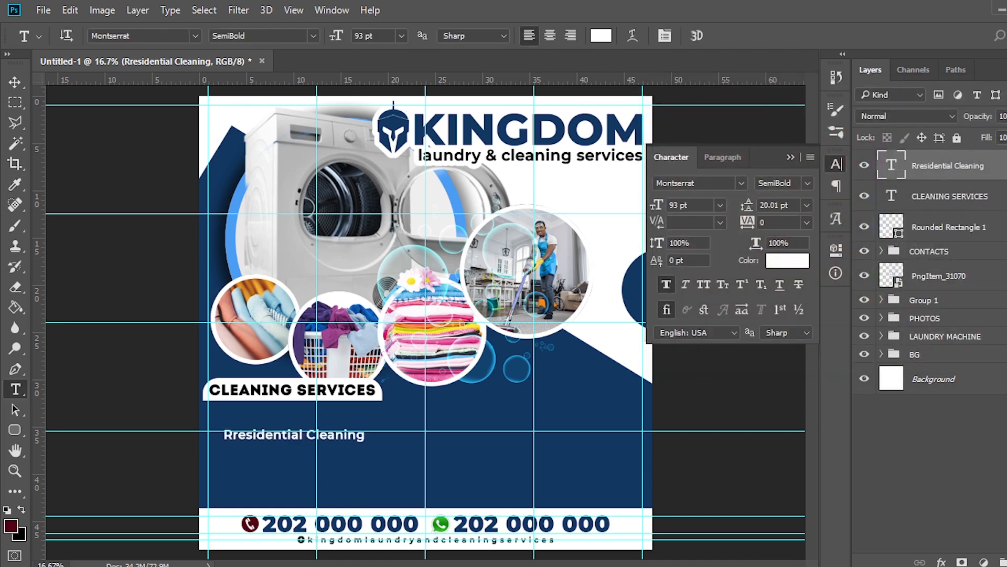
{"action": "left_click", "coordinate": [791, 157]}
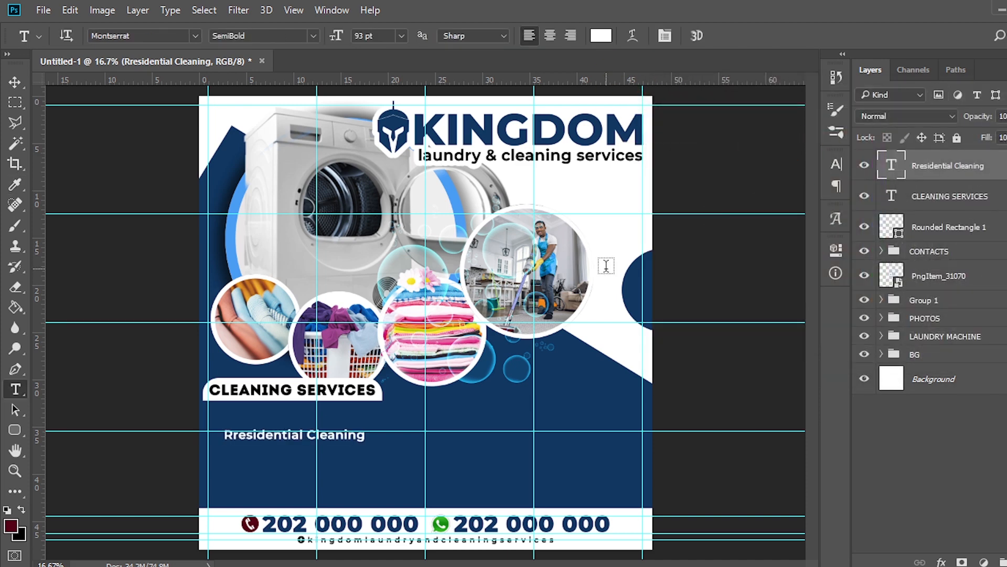
Step: Choose the Custom Shape tool with the right-pointing chevron arrow as its shape
{"action": "key", "text": "ctrl+equal"}
{"action": "key", "text": "ctrl+equal"}
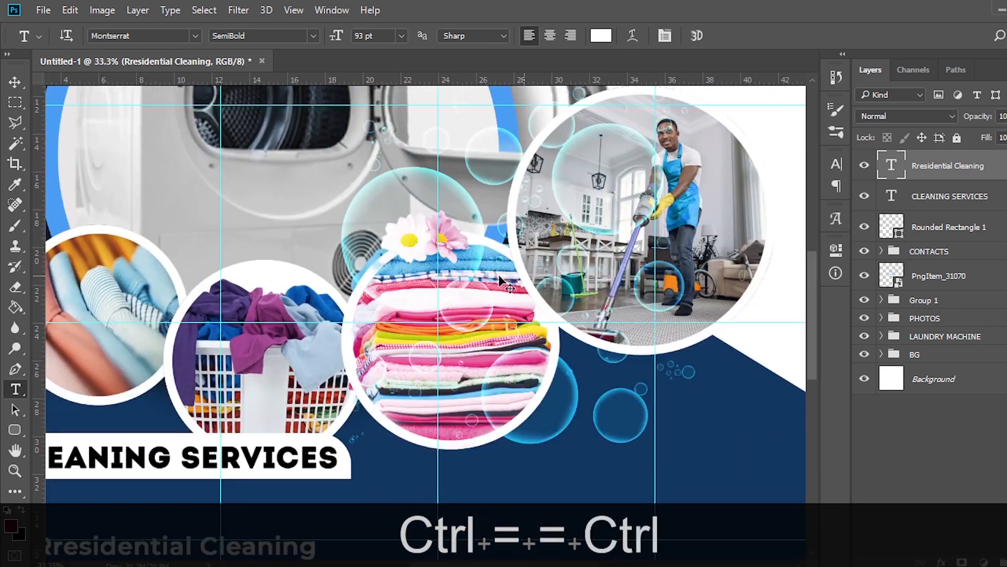
{"action": "scroll", "coordinate": [505, 272], "scroll_direction": "left", "scroll_amount": 8}
{"action": "scroll", "coordinate": [505, 272], "scroll_direction": "down", "scroll_amount": 7}
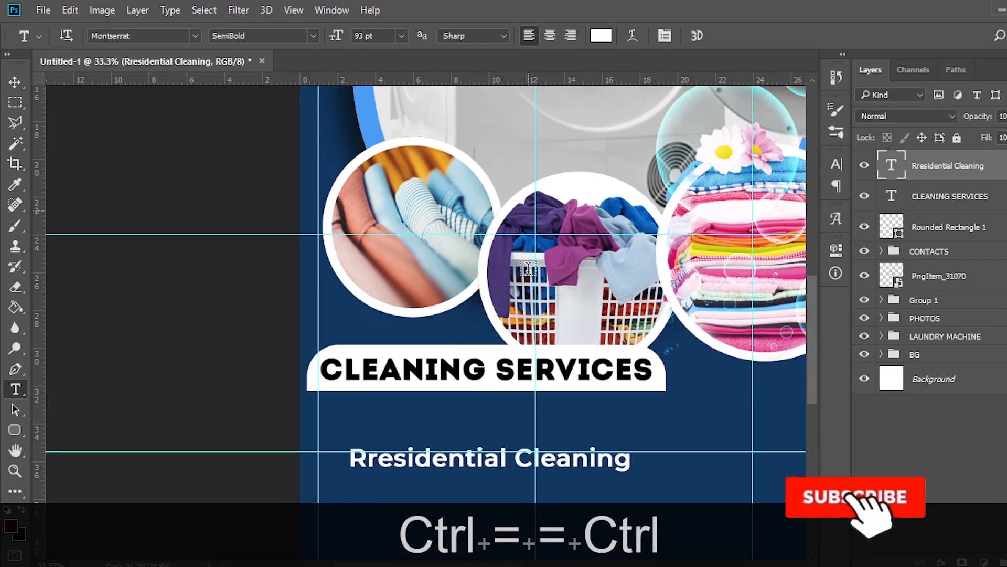
{"action": "scroll", "coordinate": [255, 400], "scroll_direction": "down", "scroll_amount": 4}
{"action": "left_click", "coordinate": [16, 430]}
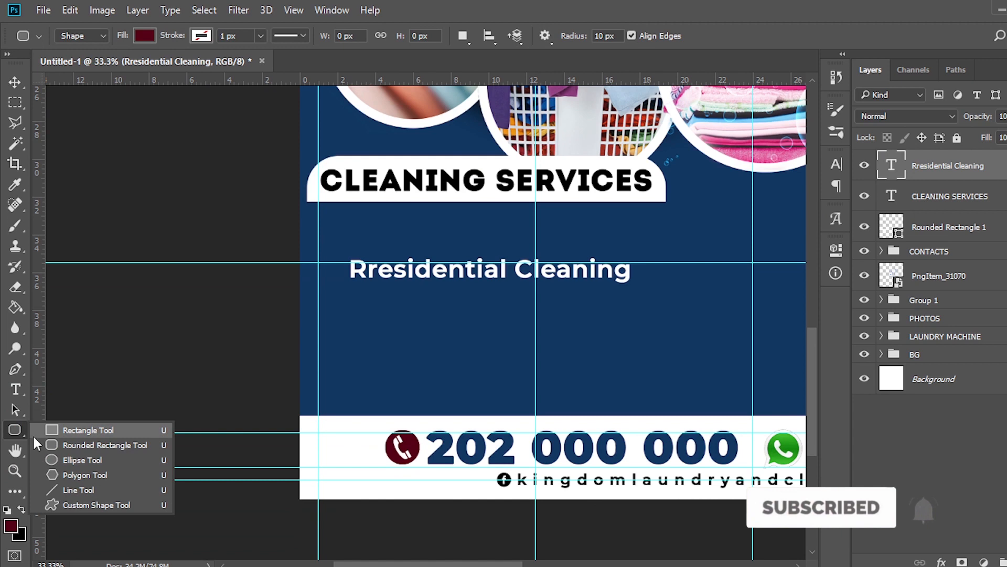
{"action": "left_click", "coordinate": [76, 505]}
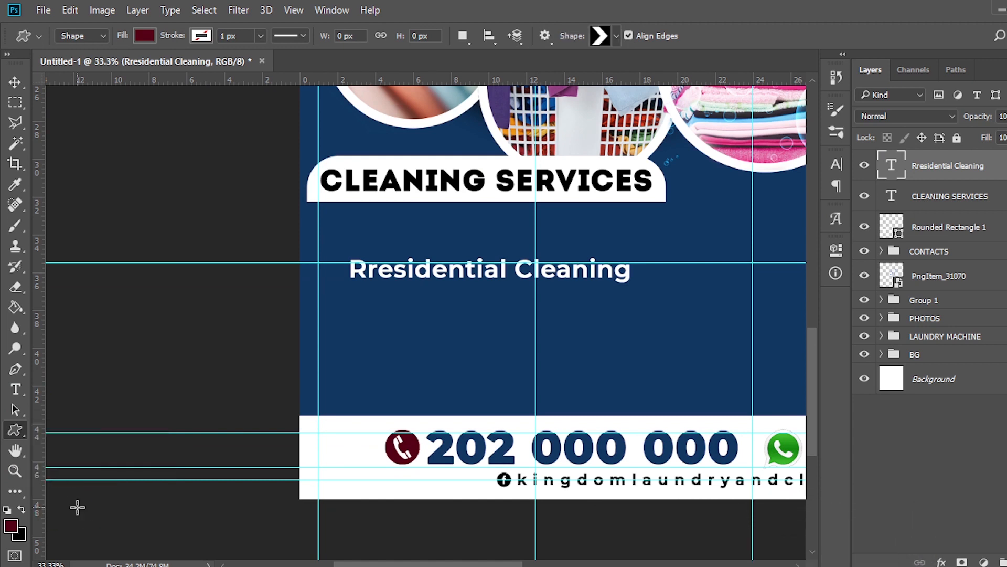
{"action": "left_click", "coordinate": [618, 35]}
{"action": "left_click_drag", "start_coordinate": [705, 369], "coordinate": [705, 463]}
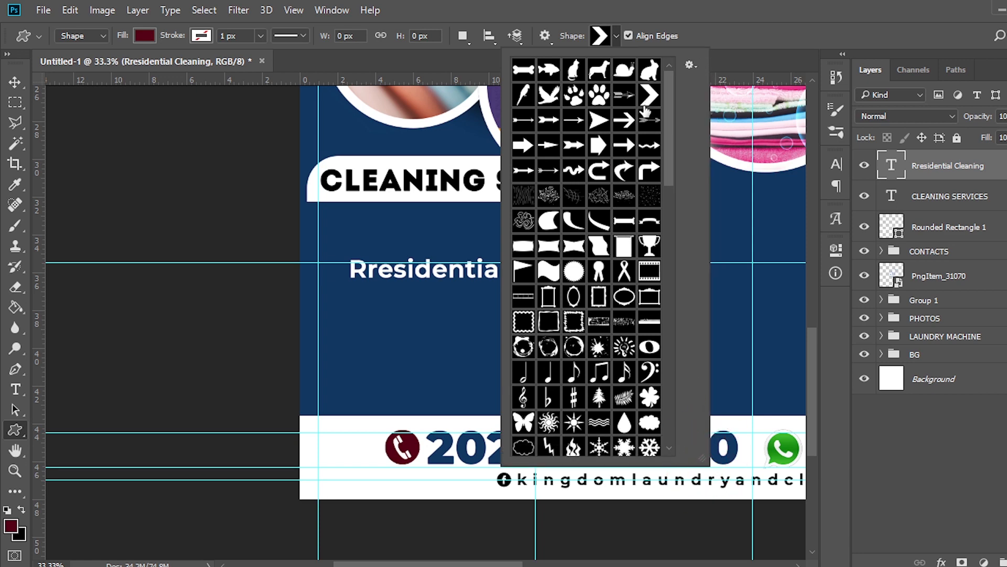
{"action": "left_click", "coordinate": [691, 65]}
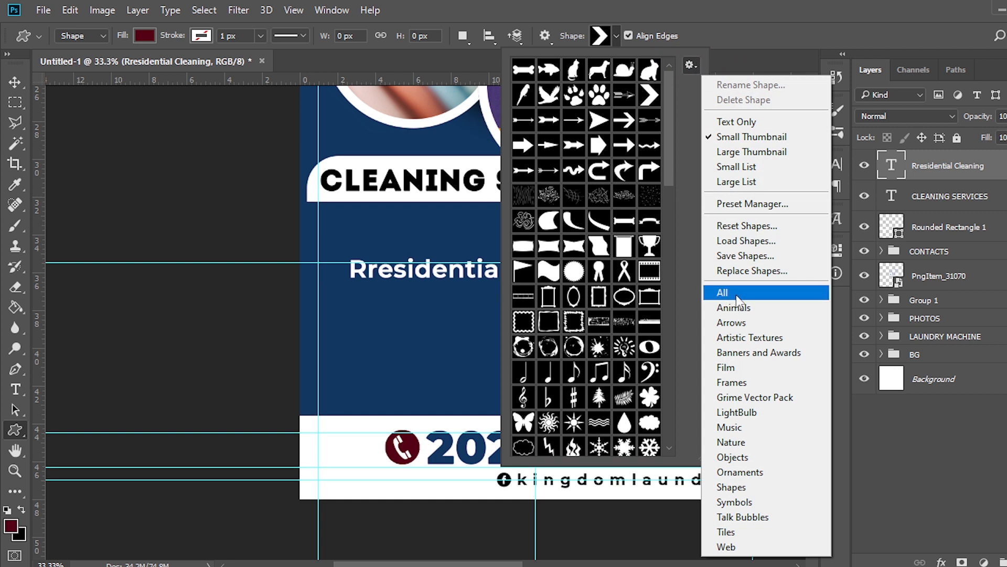
{"action": "left_click", "coordinate": [650, 97]}
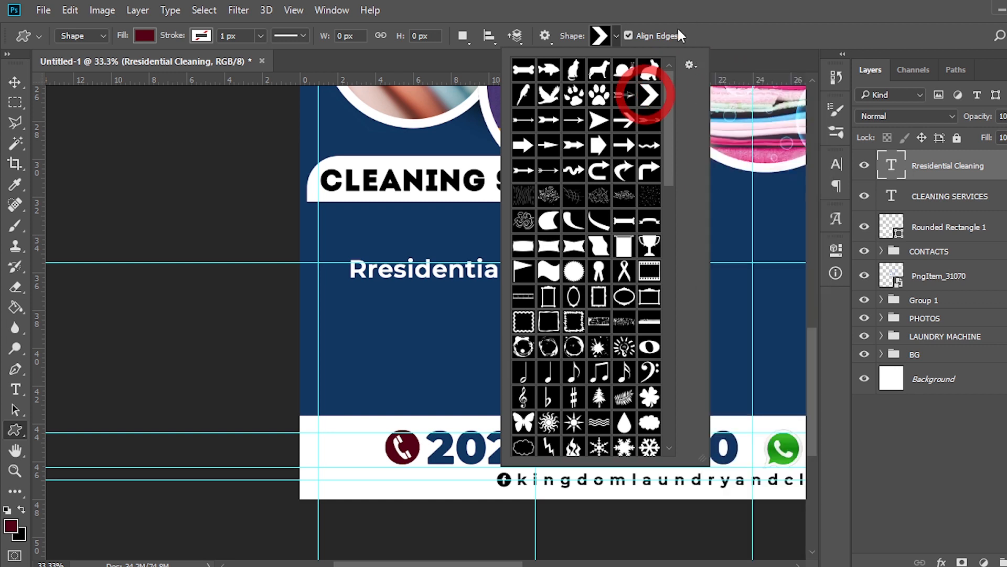
{"action": "left_click", "coordinate": [705, 8]}
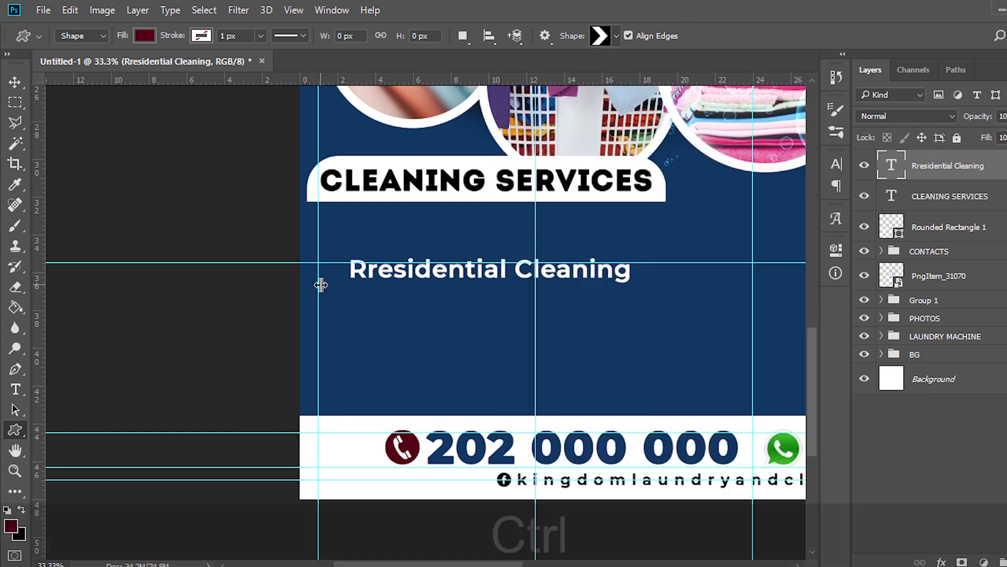
Step: Draw a small chevron about 24 by 26 px just before the Rresidential Cleaning text
{"action": "key", "text": "ctrl+equal"}
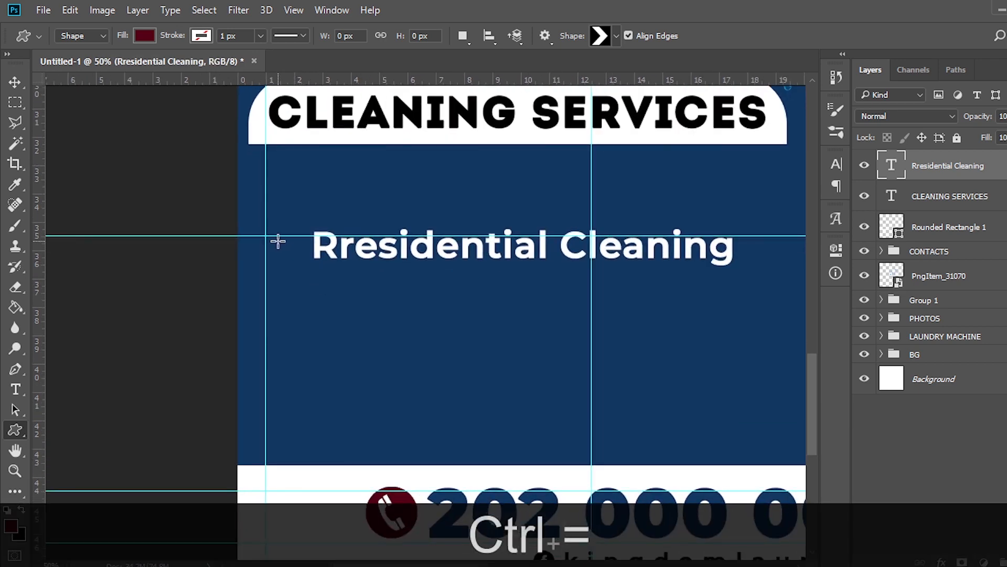
{"action": "key", "text": "shift"}
{"action": "left_click_drag", "start_coordinate": [280, 242], "coordinate": [285, 258]}
Step: Duplicate the chevron and nudge the copy to the right so the two form a double-arrow bullet
{"action": "key", "text": "ctrl"}
{"action": "key", "text": "ctrl+j"}
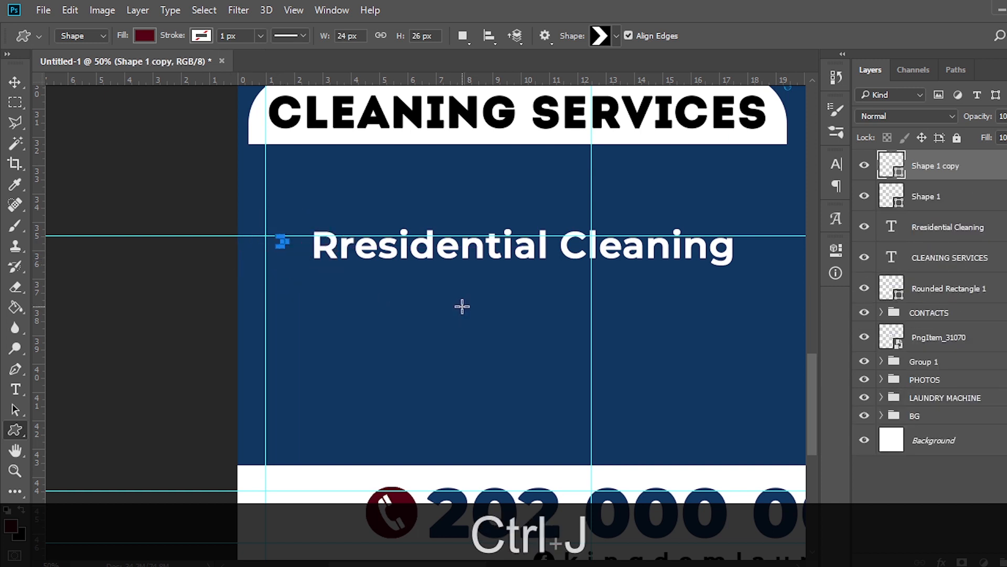
{"action": "key", "text": "shift+Right"}
{"action": "key", "text": "shift+Right"}
{"action": "key", "text": "v"}
{"action": "key", "text": "shift+Right"}
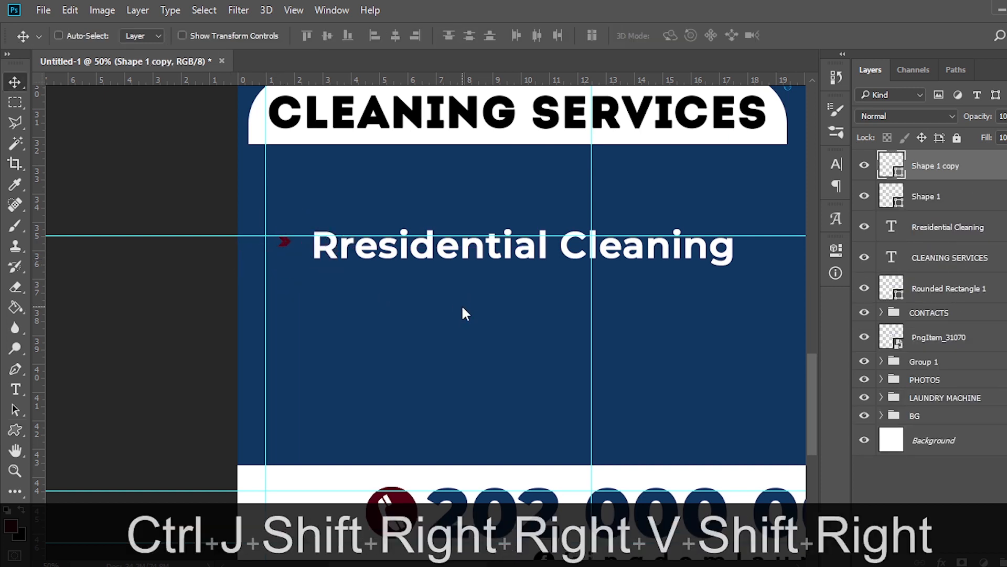
{"action": "key", "text": "Right"}
{"action": "key", "text": "Down"}
{"action": "key", "text": "Up"}
{"action": "key", "text": "Left"}
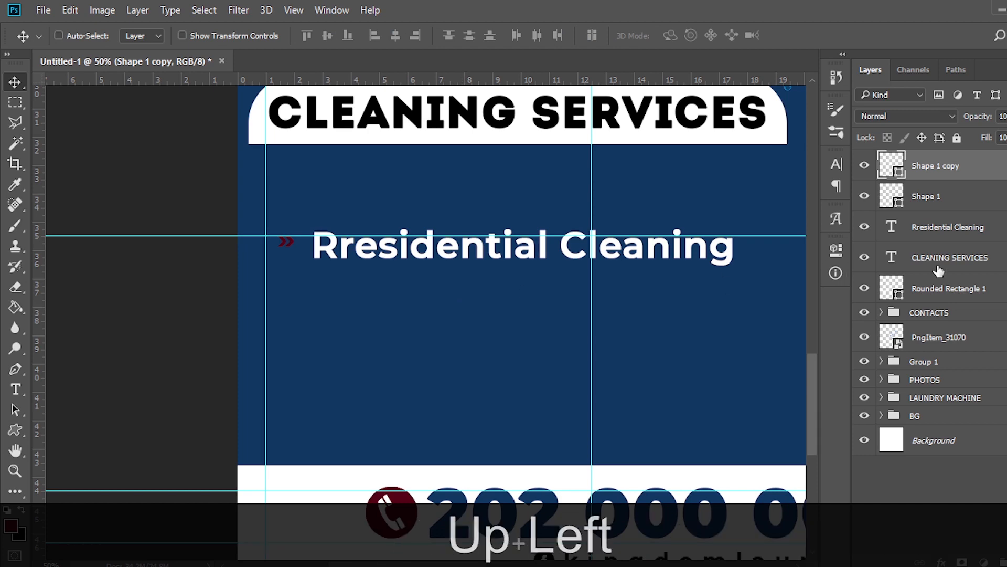
Step: Recolor both chevron shapes white, sampling the color from the heading's white rounded rectangle
{"action": "double_click", "coordinate": [891, 196]}
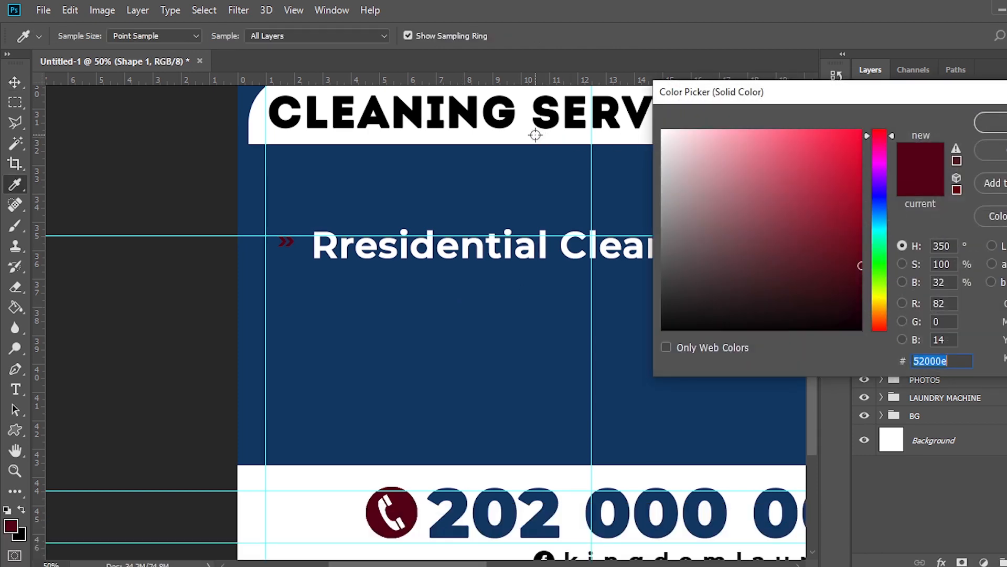
{"action": "left_click", "coordinate": [536, 135]}
{"action": "left_click", "coordinate": [990, 123]}
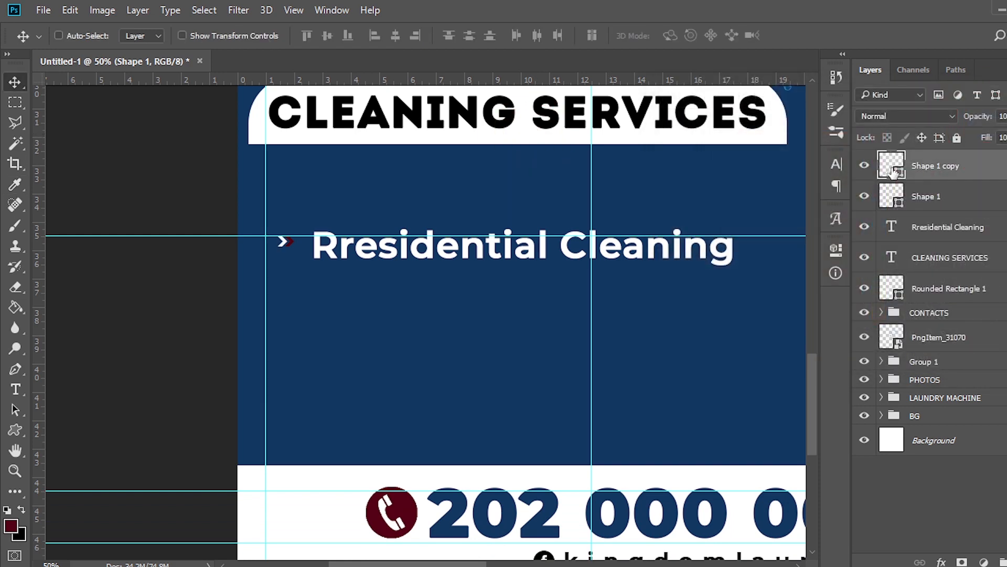
{"action": "left_click", "coordinate": [517, 121]}
{"action": "left_click", "coordinate": [984, 127]}
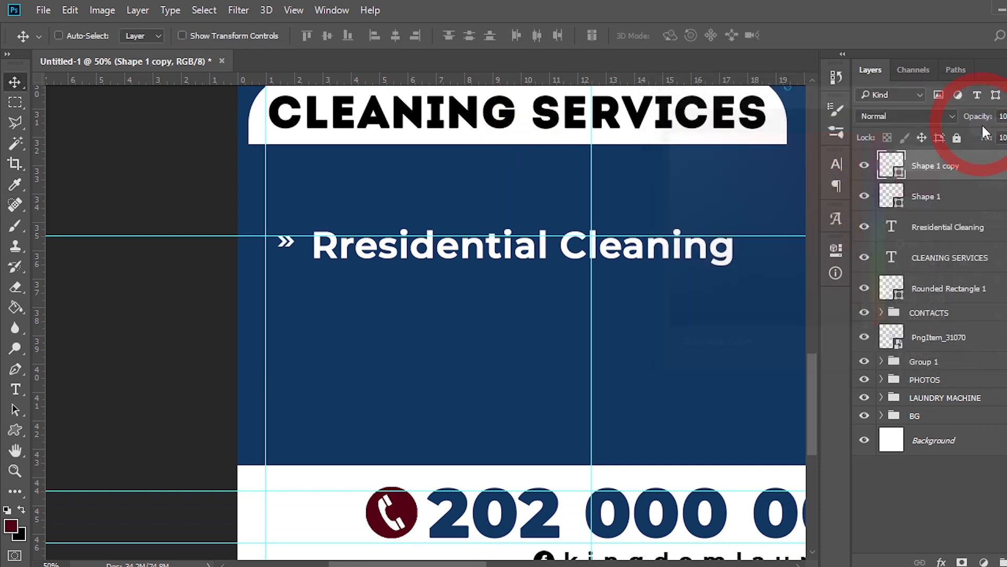
Step: Select both chevrons and nudge them right and slightly down until they sit directly beside the Rresidential Cleaning text
{"action": "left_click", "coordinate": [934, 198], "text": "ctrl"}
{"action": "key", "text": "ctrl+shift+Right"}
{"action": "key", "text": "ctrl+shift+Right"}
{"action": "key", "text": "ctrl+shift+Right"}
{"action": "key", "text": "ctrl+shift+Right"}
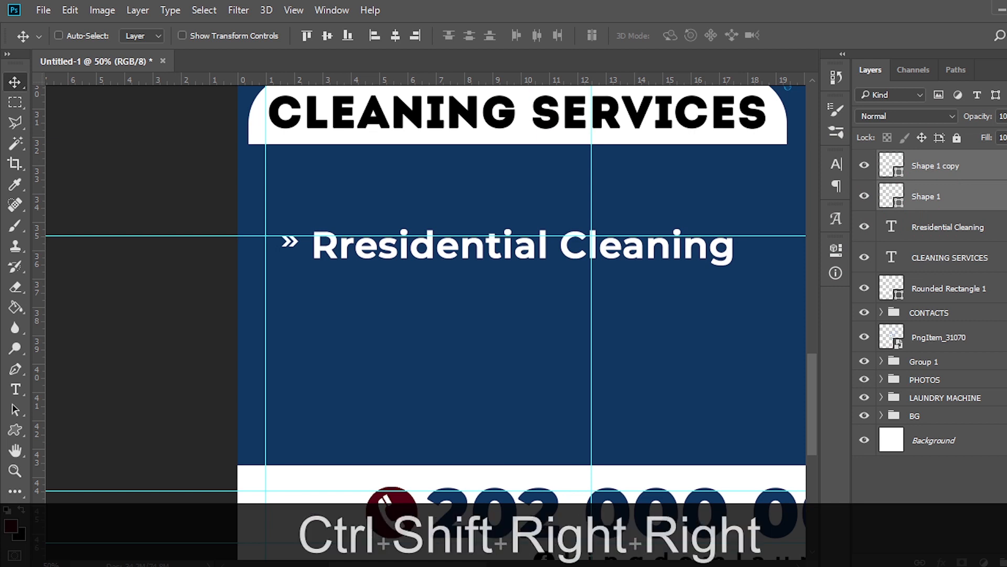
{"action": "key", "text": "ctrl+shift+Down"}
{"action": "key", "text": "ctrl+shift+Down"}
{"action": "key", "text": "ctrl+shift+Up"}
{"action": "key", "text": "ctrl+shift+Up"}
{"action": "key", "text": "ctrl+shift+Up"}
{"action": "key", "text": "ctrl+shift+Up"}
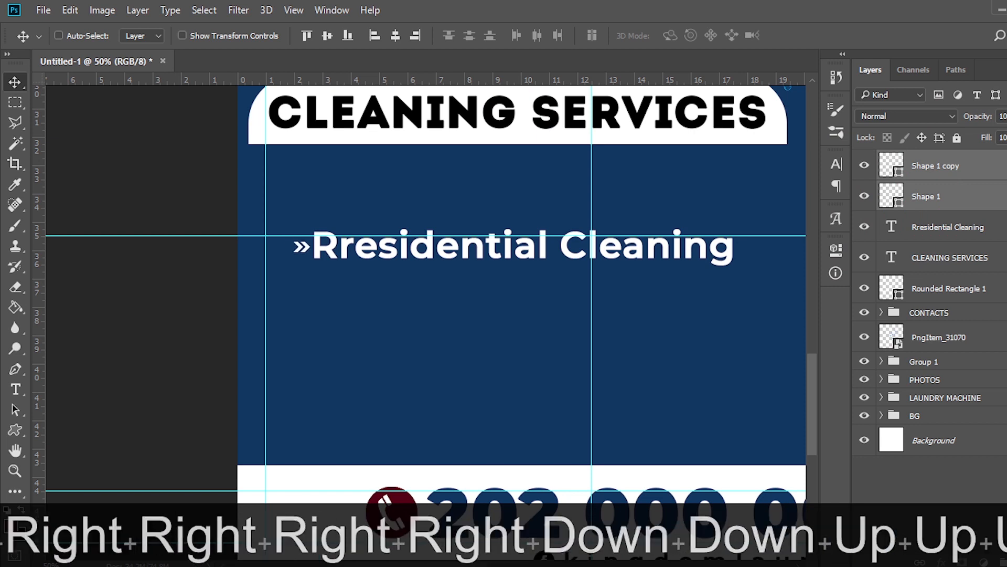
{"action": "key", "text": "Left"}
{"action": "key", "text": "Left"}
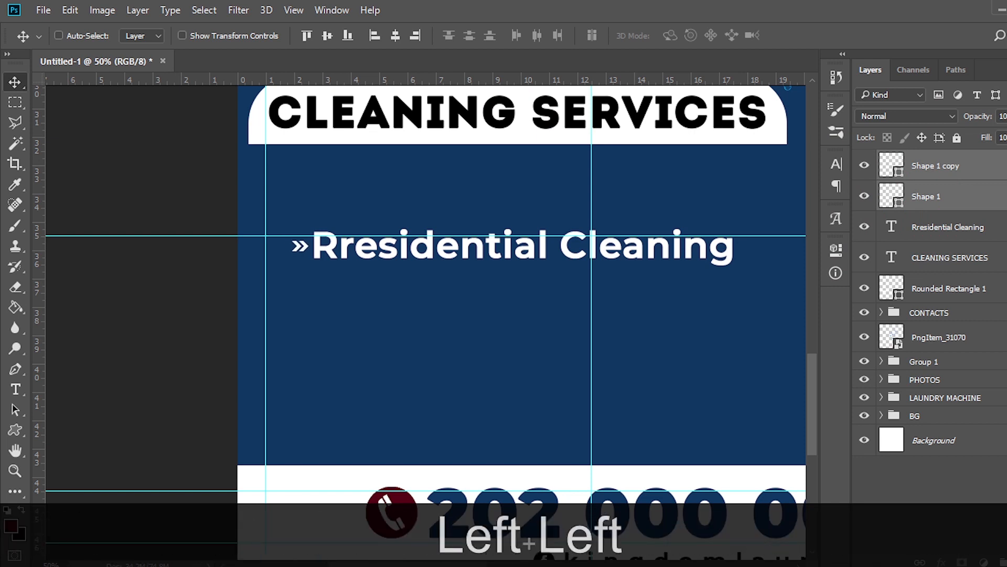
Step: Set the Rresidential Cleaning text to left-aligned paragraph alignment
{"action": "left_click", "coordinate": [934, 233]}
{"action": "left_click", "coordinate": [836, 164]}
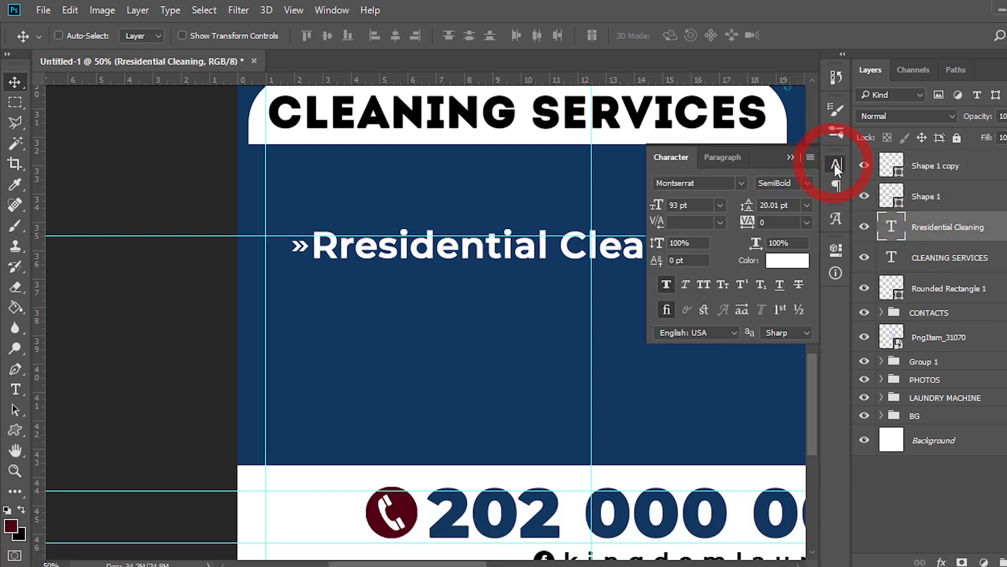
{"action": "left_click", "coordinate": [713, 157]}
{"action": "left_click", "coordinate": [669, 188]}
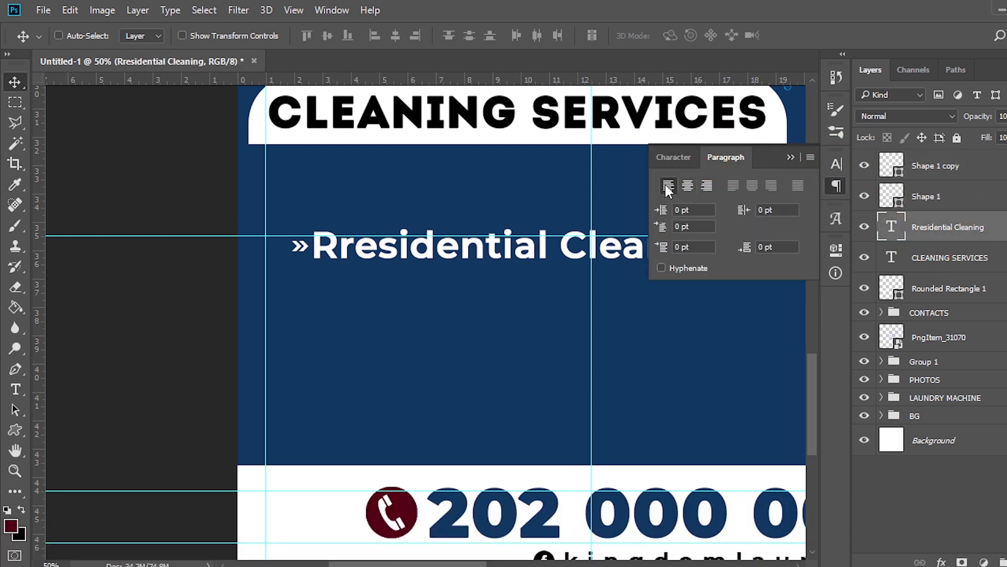
Step: Group the Rresidential Cleaning text with its two chevron shapes and name the group 1
{"action": "left_click", "coordinate": [789, 157]}
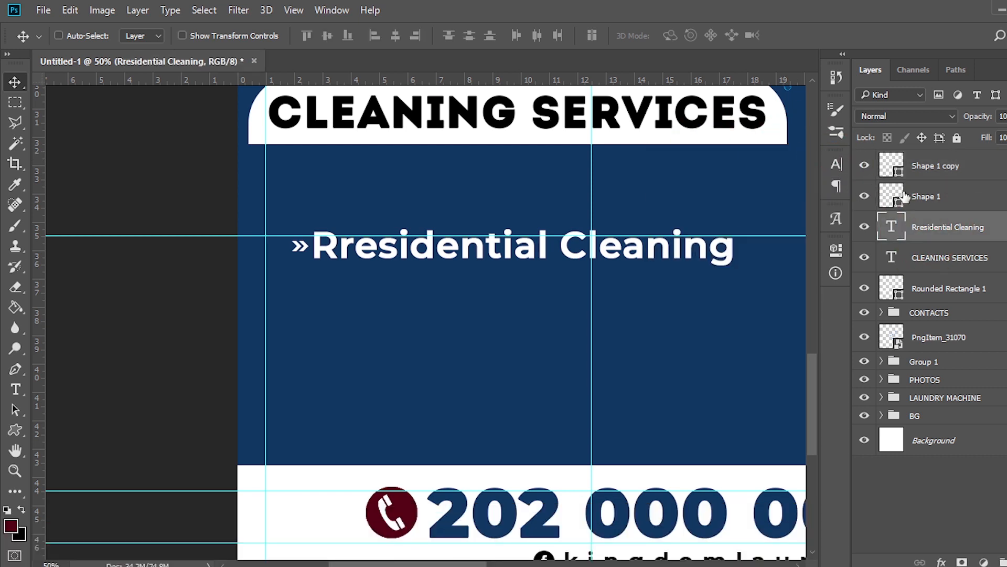
{"action": "left_click", "coordinate": [945, 173], "text": "shift"}
{"action": "key", "text": "ctrl+shift+g"}
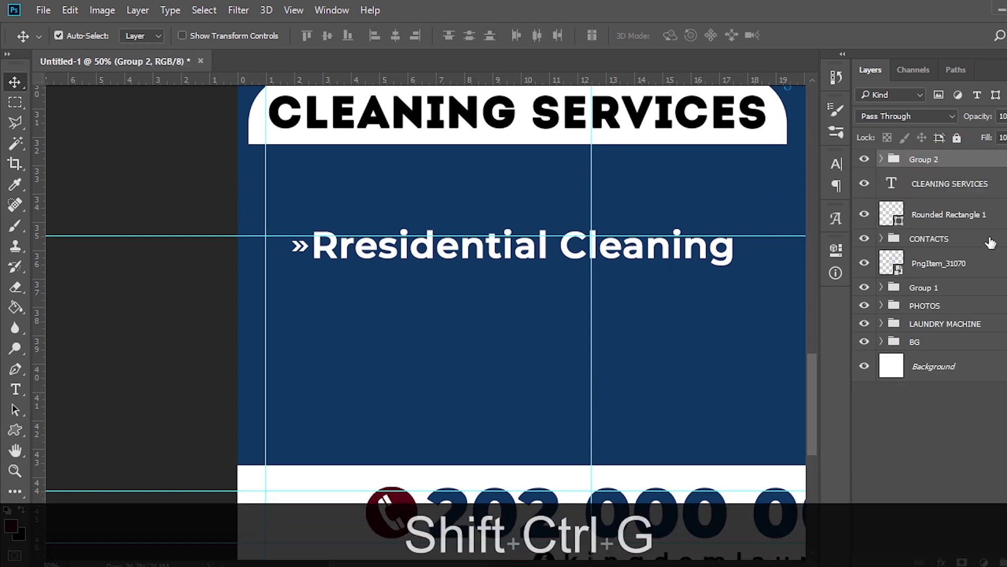
{"action": "double_click", "coordinate": [923, 160]}
{"action": "type", "text": "1"}
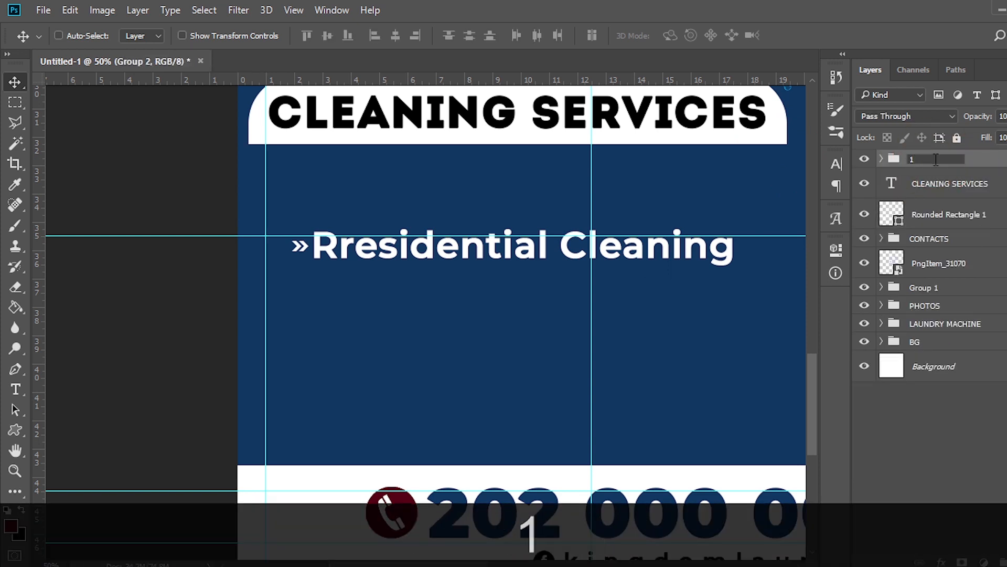
{"action": "key", "text": "Return"}
Step: Duplicate group 1 and move both groups up to the left margin guide, just beneath the CLEANING SERVICES heading
{"action": "key", "text": "ctrl+j"}
{"action": "key", "text": "v"}
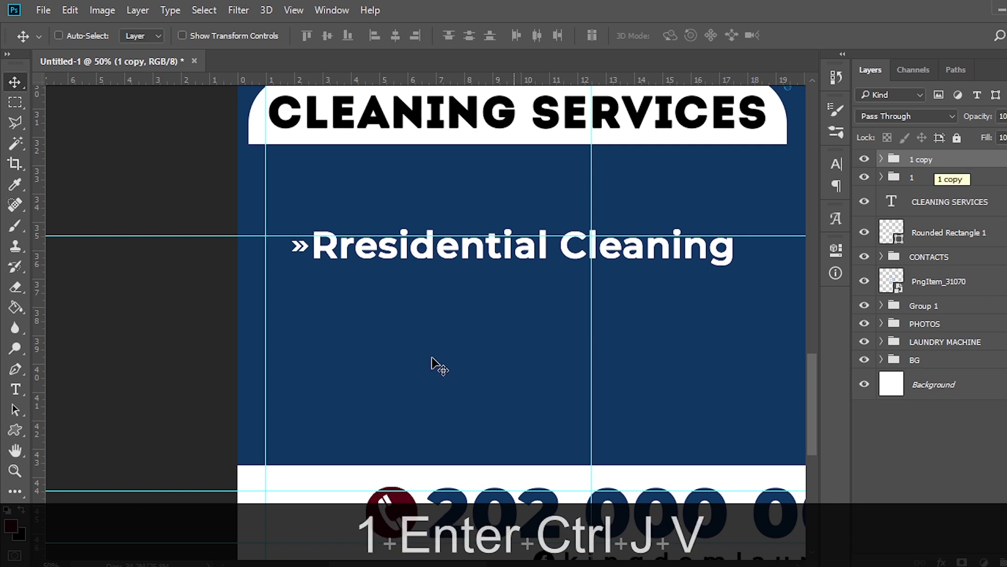
{"action": "left_click", "coordinate": [925, 180], "text": "ctrl"}
{"action": "left_click_drag", "start_coordinate": [519, 243], "coordinate": [465, 191]}
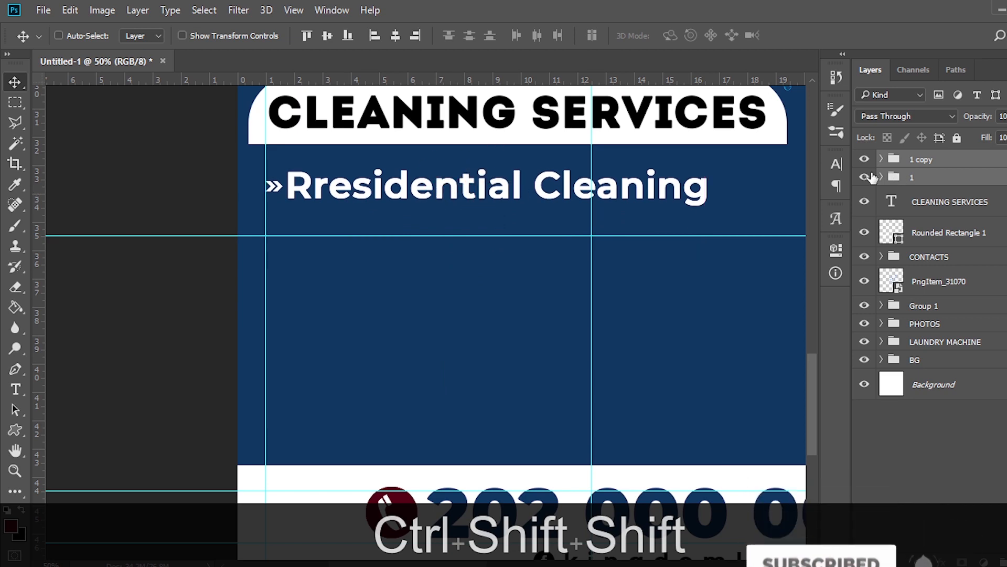
Step: Move the duplicated bullet group down to form a second list line directly below the first
{"action": "left_click", "coordinate": [916, 160]}
{"action": "left_click_drag", "start_coordinate": [434, 207], "coordinate": [425, 252]}
{"action": "key", "text": "ctrl+shift+0"}
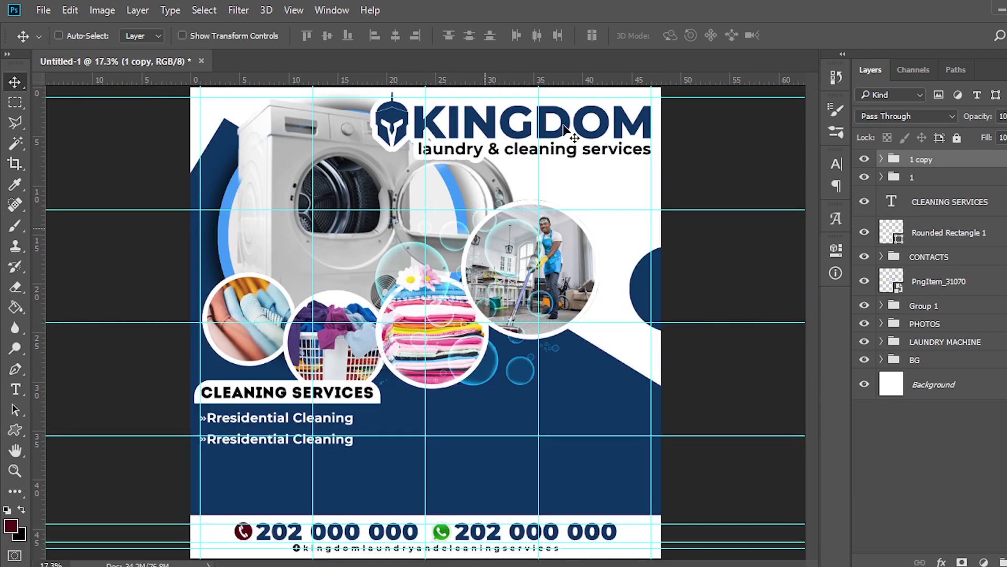
{"action": "key", "text": "Up"}
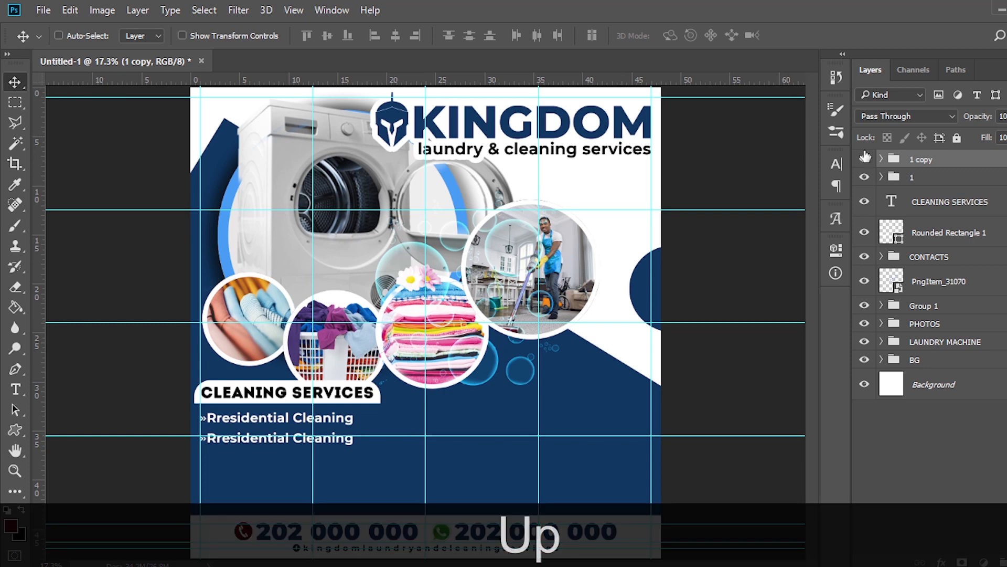
Step: Replace the second line's text with "Commercial Cleaning" copied from the 136.txt notes in Notepad
{"action": "left_click", "coordinate": [881, 159]}
{"action": "key", "text": "alt+Tab"}
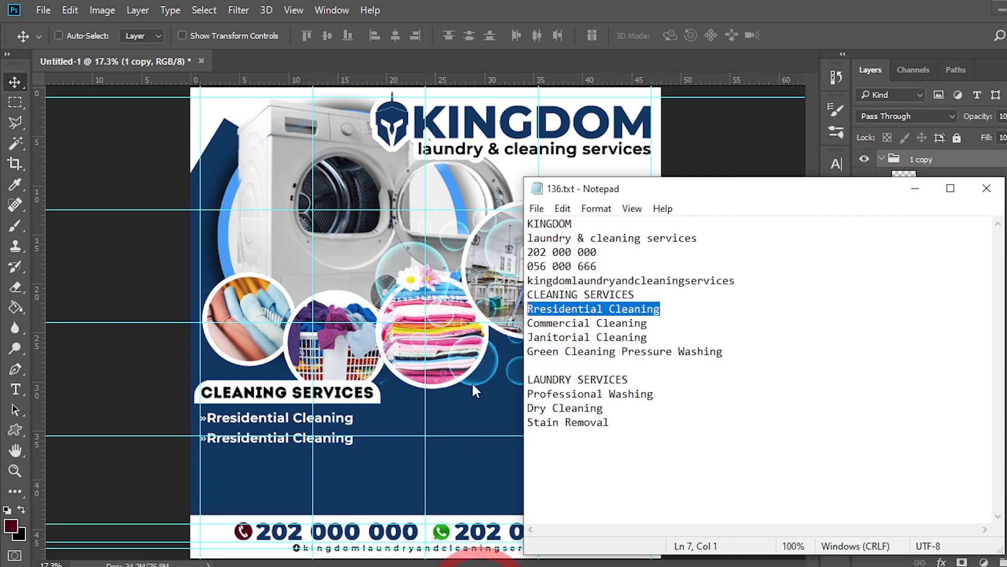
{"action": "left_click_drag", "start_coordinate": [658, 321], "coordinate": [506, 326]}
{"action": "key", "text": "ctrl+c"}
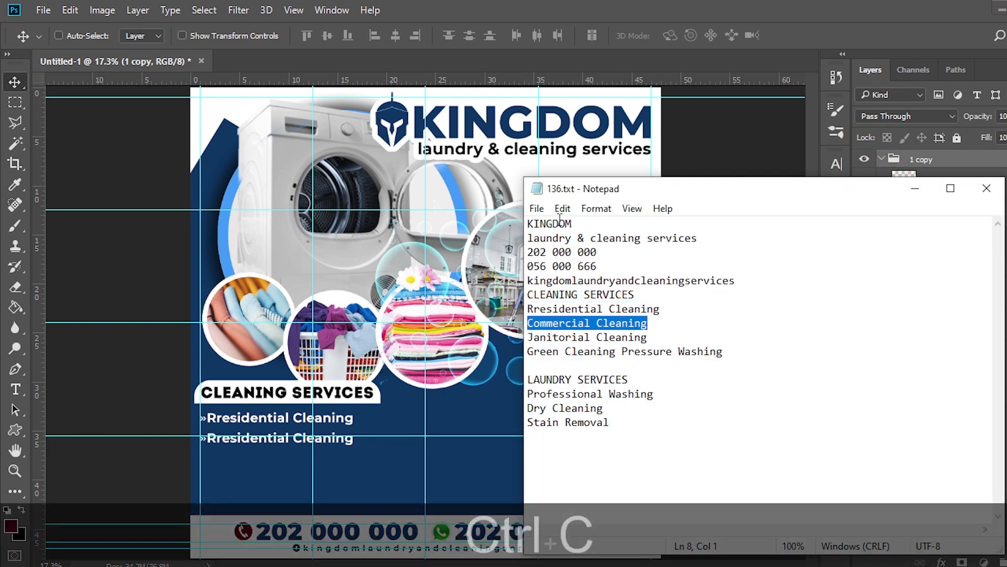
{"action": "left_click", "coordinate": [641, 7]}
{"action": "double_click", "coordinate": [904, 245]}
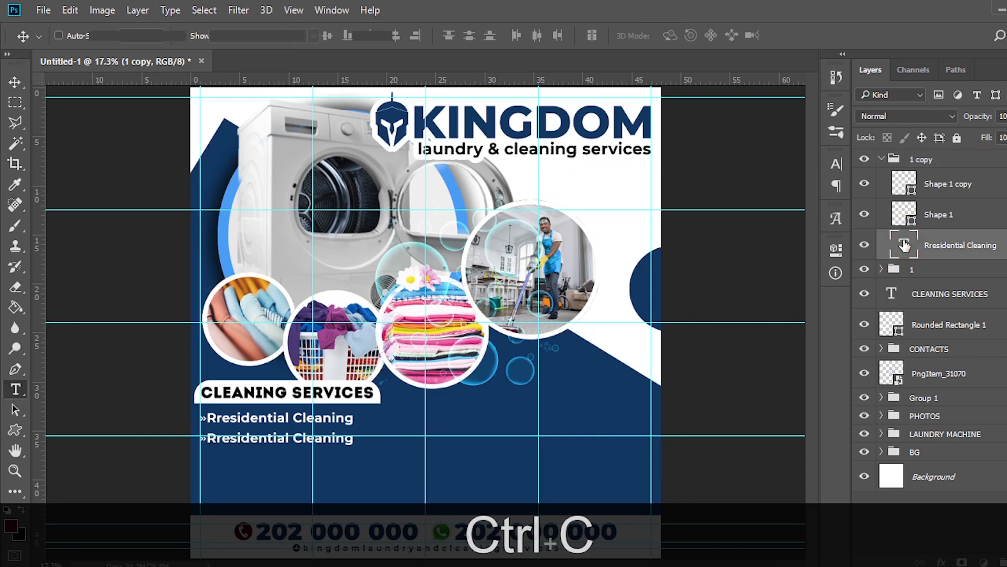
{"action": "key", "text": "ctrl+v"}
{"action": "left_click", "coordinate": [905, 245]}
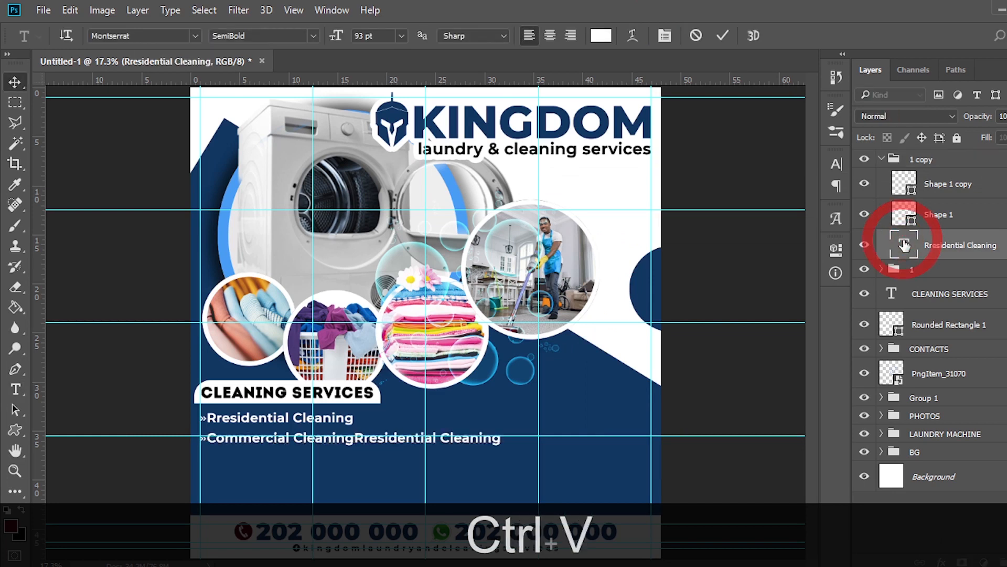
{"action": "double_click", "coordinate": [904, 245]}
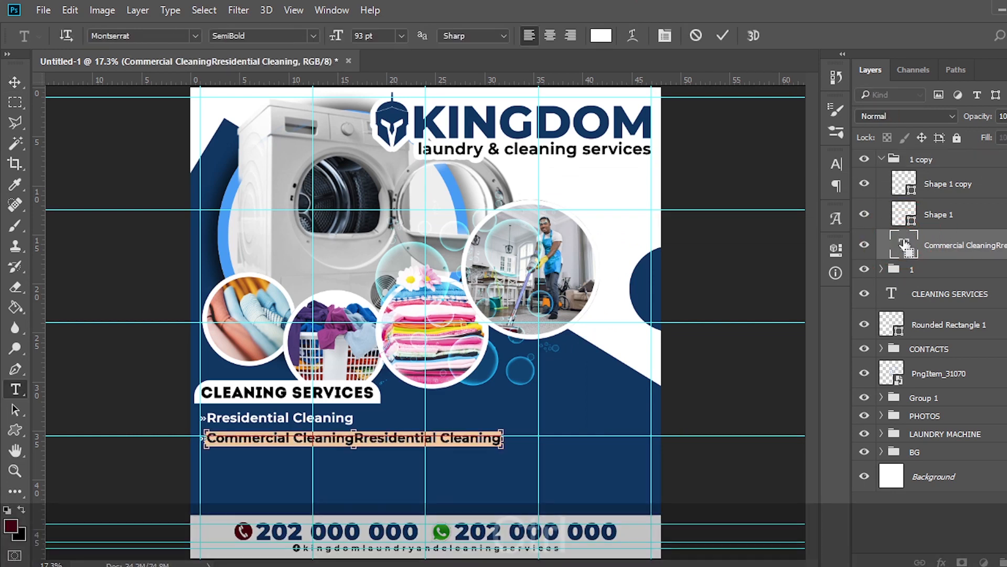
{"action": "key", "text": "ctrl+v"}
{"action": "left_click", "coordinate": [904, 242]}
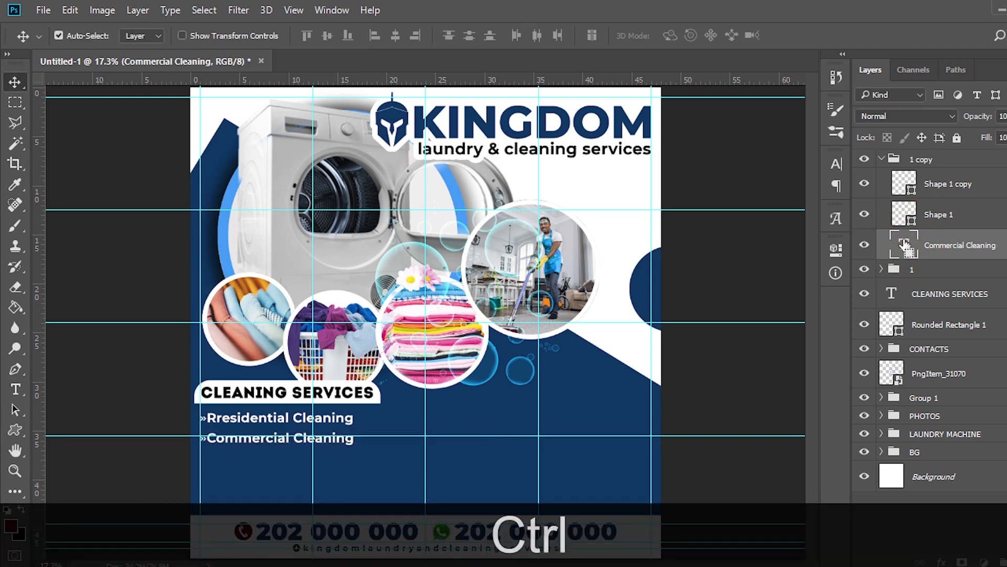
{"action": "left_click", "coordinate": [882, 160]}
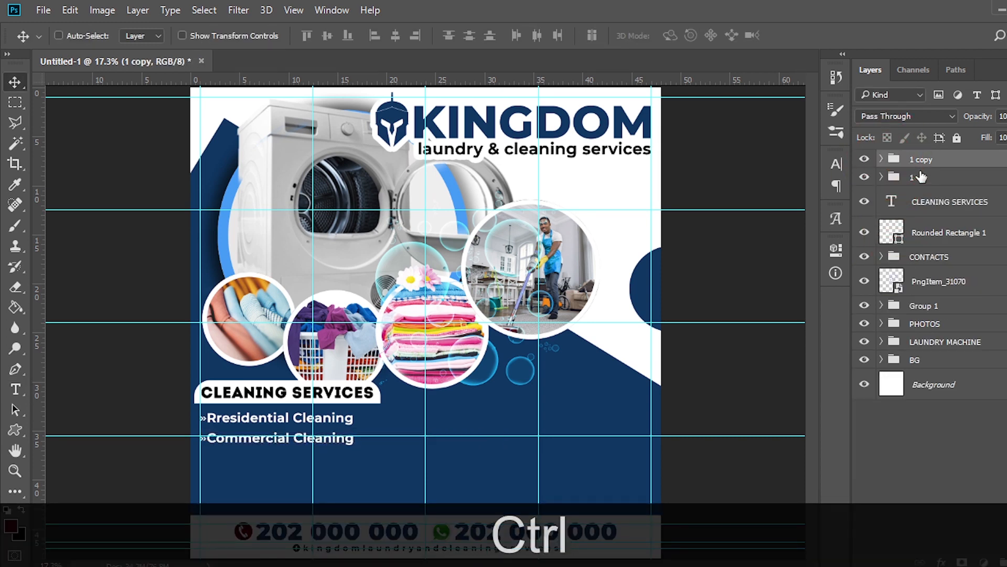
Step: Duplicate the Commercial Cleaning group twice, placing the copies below it as evenly spaced third and fourth list lines
{"action": "key", "text": "ctrl+j"}
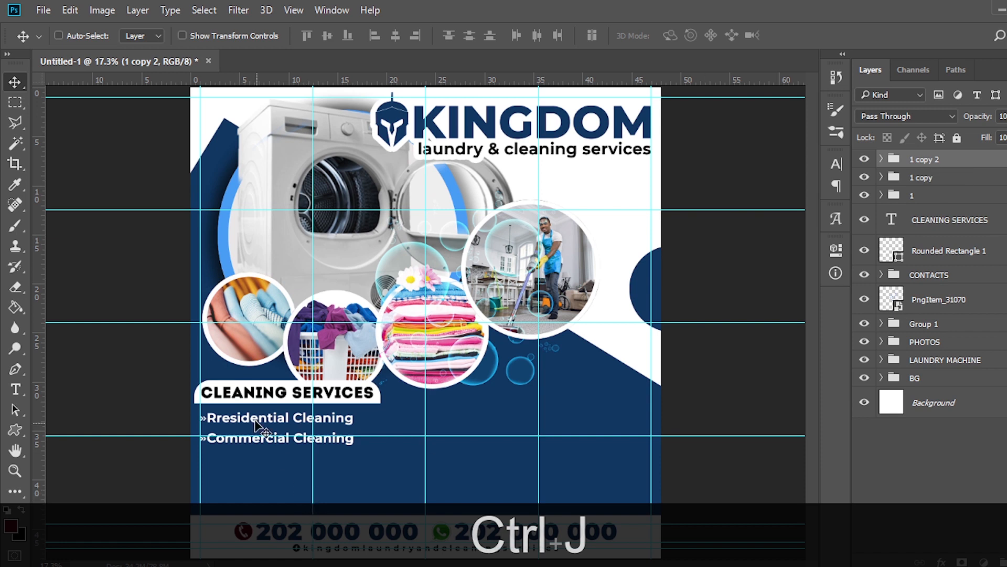
{"action": "left_click_drag", "start_coordinate": [252, 442], "coordinate": [242, 462]}
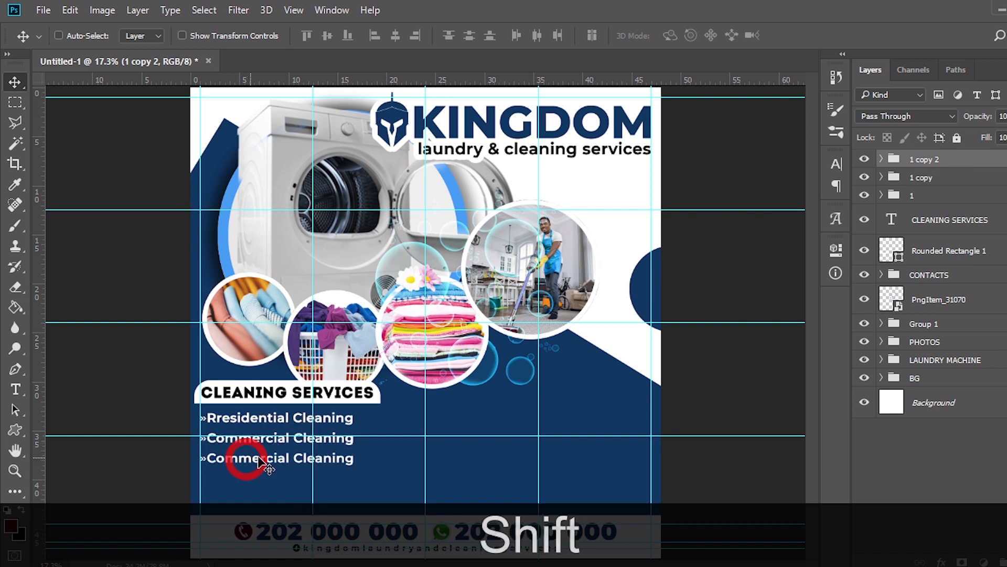
{"action": "key", "text": "ctrl+shift+j"}
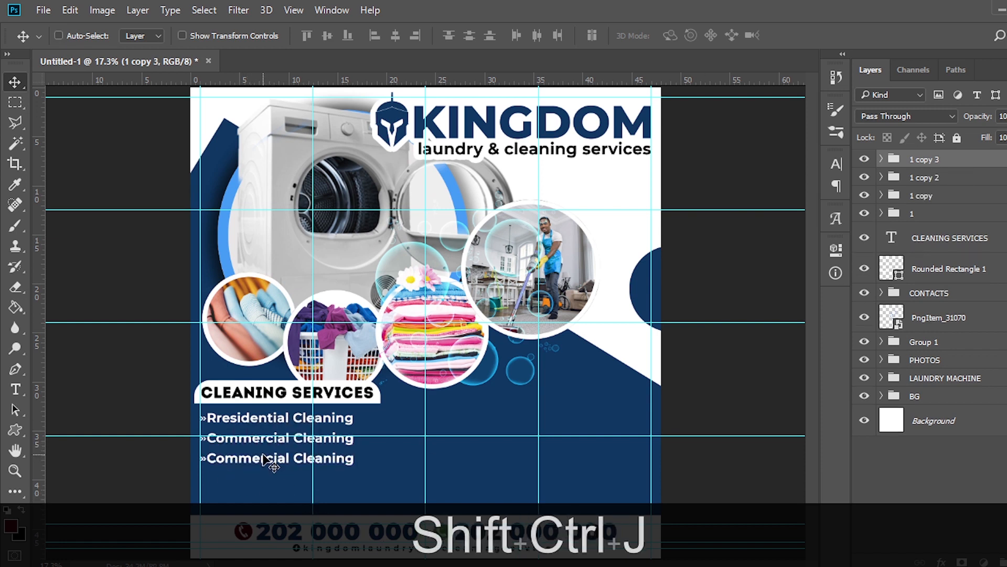
{"action": "left_click_drag", "start_coordinate": [265, 464], "coordinate": [259, 482]}
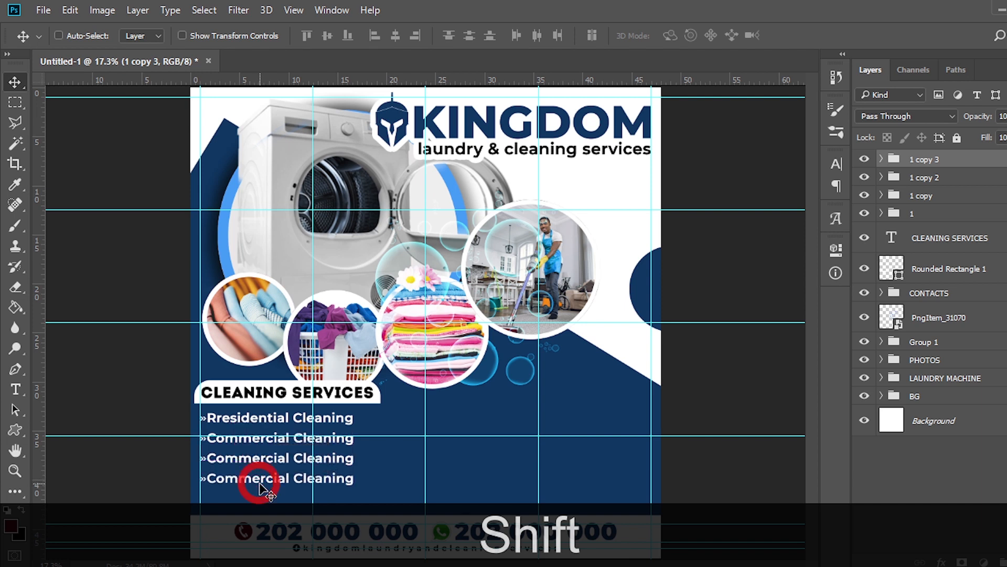
Step: Replace the third line's text with "Janitorial Cleaning" copied from the 136.txt notes in Notepad
{"action": "left_click", "coordinate": [881, 178]}
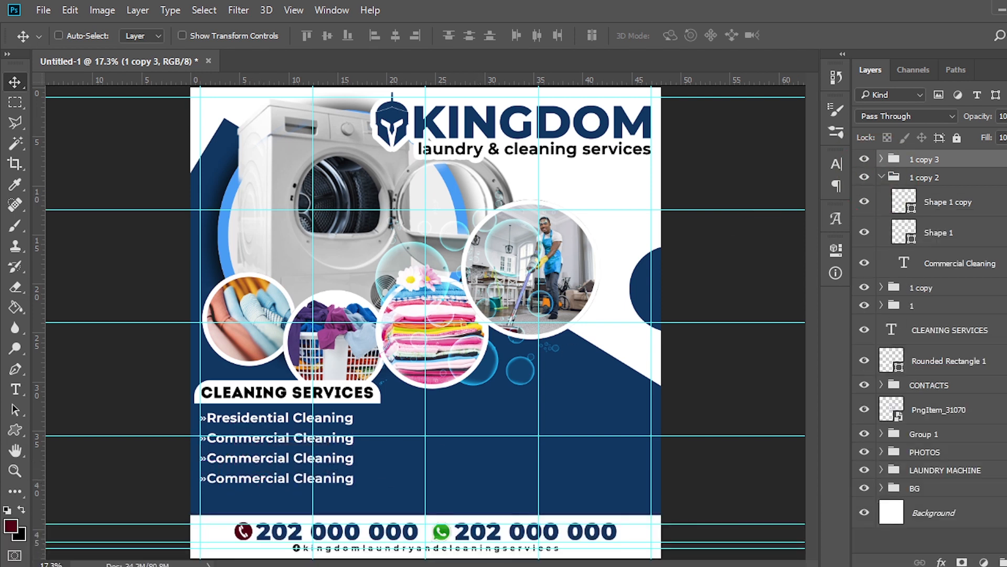
{"action": "key", "text": "alt+Tab"}
{"action": "left_click_drag", "start_coordinate": [659, 339], "coordinate": [504, 331]}
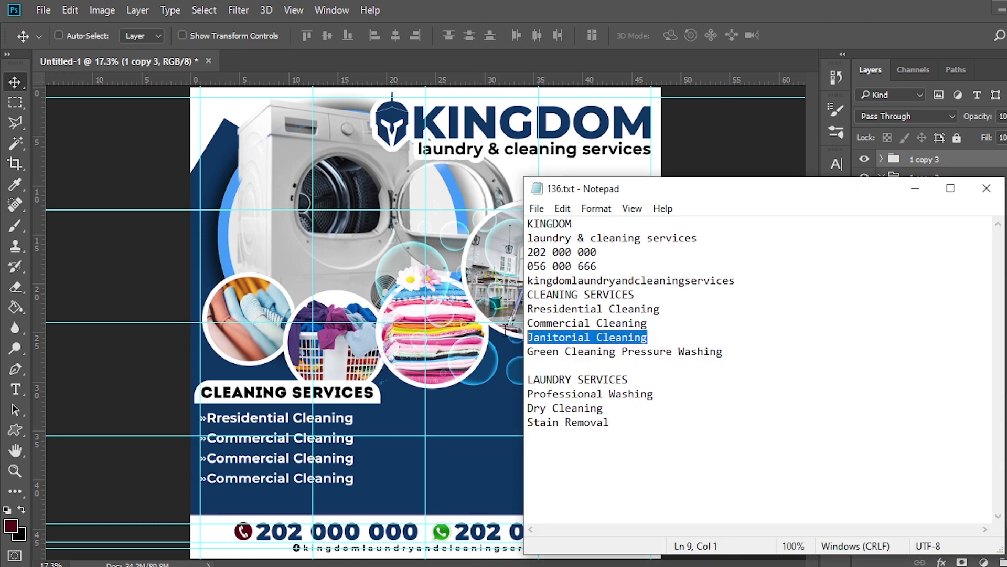
{"action": "key", "text": "ctrl+c"}
{"action": "left_click", "coordinate": [644, 6]}
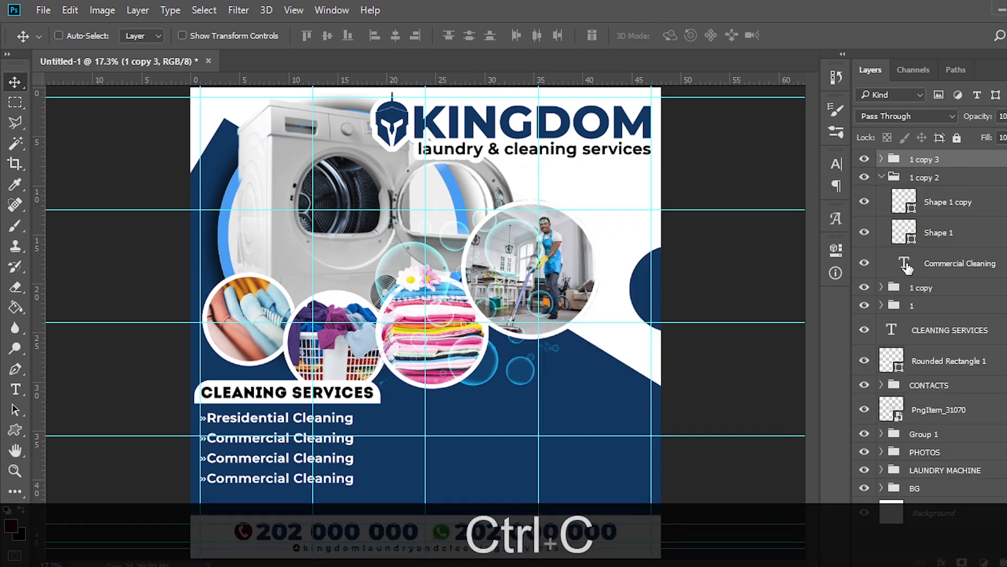
{"action": "double_click", "coordinate": [904, 264]}
{"action": "key", "text": "ctrl+v"}
{"action": "key", "text": "ctrl+Return"}
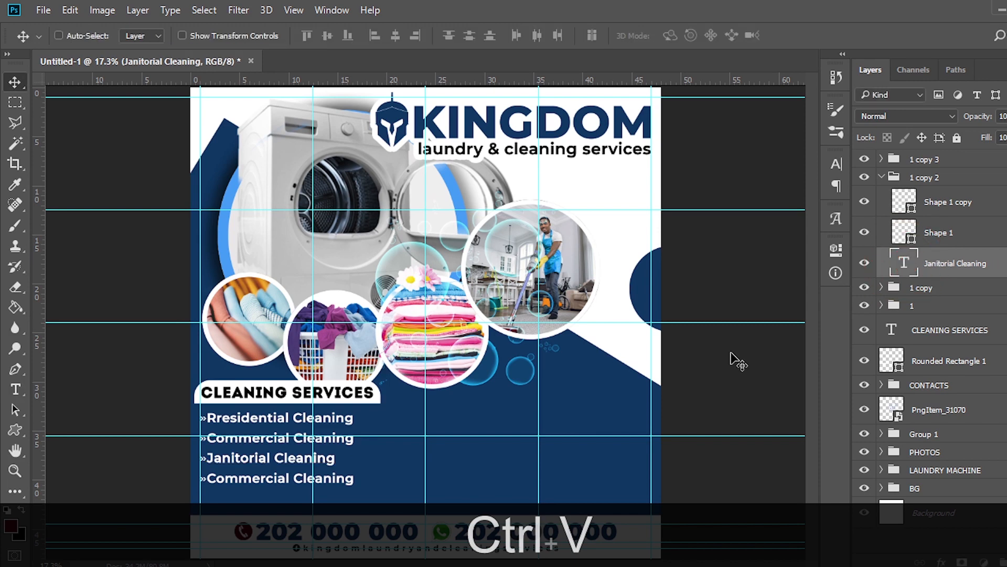
Step: Replace the fourth line's text with "Green Cleaning Pressure Washing" copied from the 136.txt notes in Notepad
{"action": "key", "text": "alt+Tab"}
{"action": "left_click_drag", "start_coordinate": [733, 352], "coordinate": [483, 343]}
{"action": "key", "text": "ctrl+c"}
{"action": "left_click", "coordinate": [540, 7]}
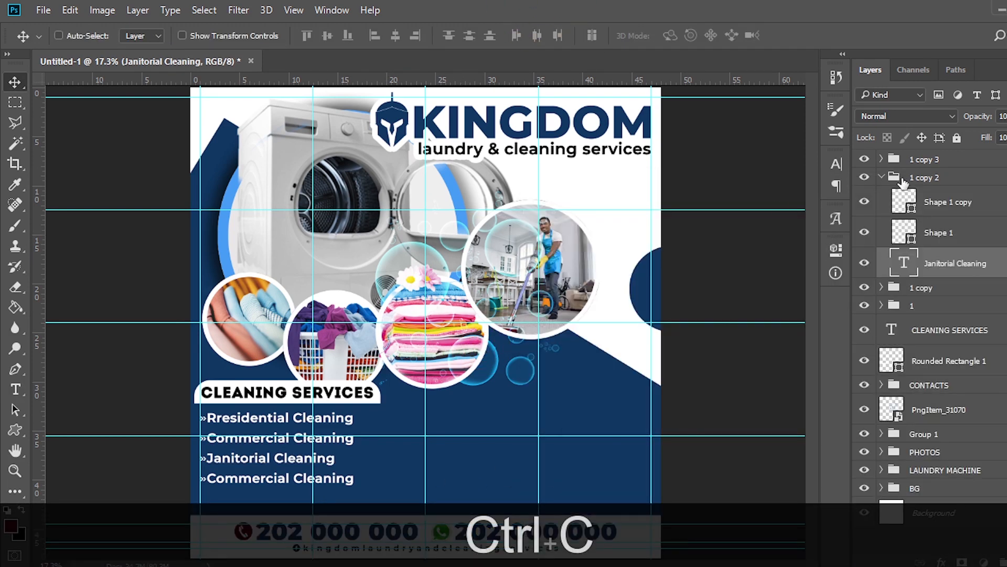
{"action": "left_click", "coordinate": [882, 178]}
{"action": "left_click", "coordinate": [882, 159]}
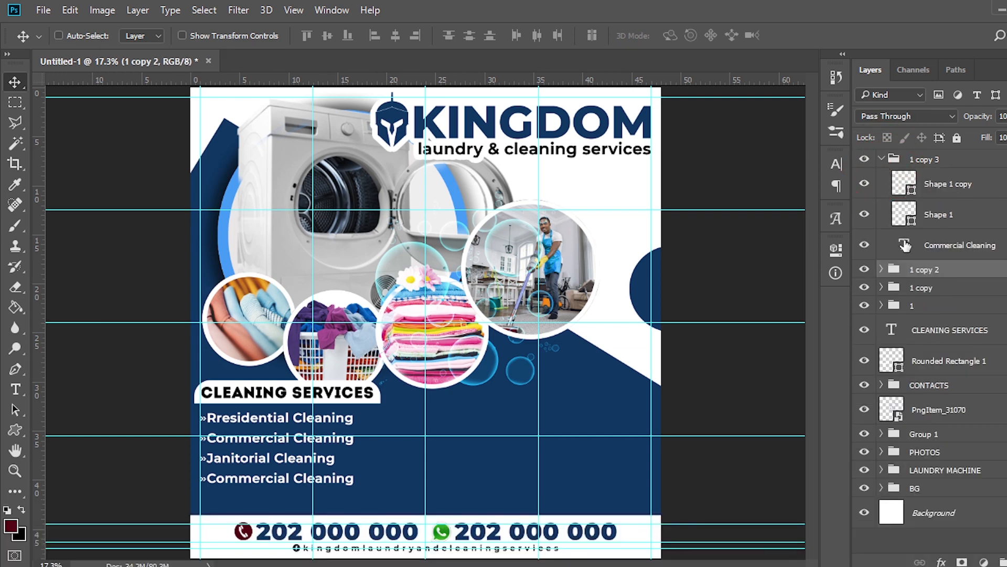
{"action": "double_click", "coordinate": [905, 245]}
{"action": "key", "text": "ctrl+v"}
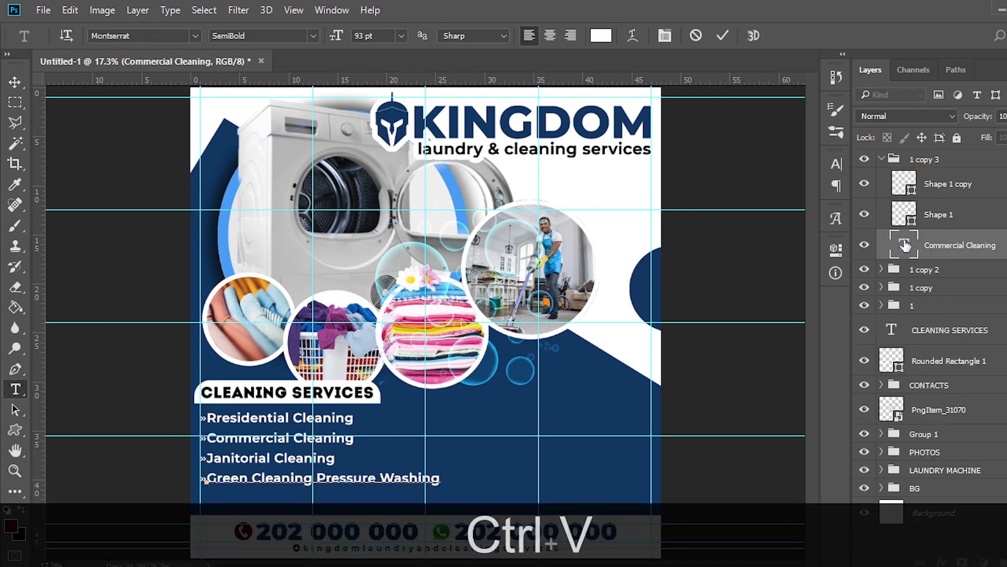
{"action": "left_click", "coordinate": [877, 195]}
{"action": "left_click", "coordinate": [882, 159]}
Step: Group the four list lines with their heading text and rounded rectangle as CLEANING, and move the group down clear of the photos
{"action": "left_click", "coordinate": [903, 163]}
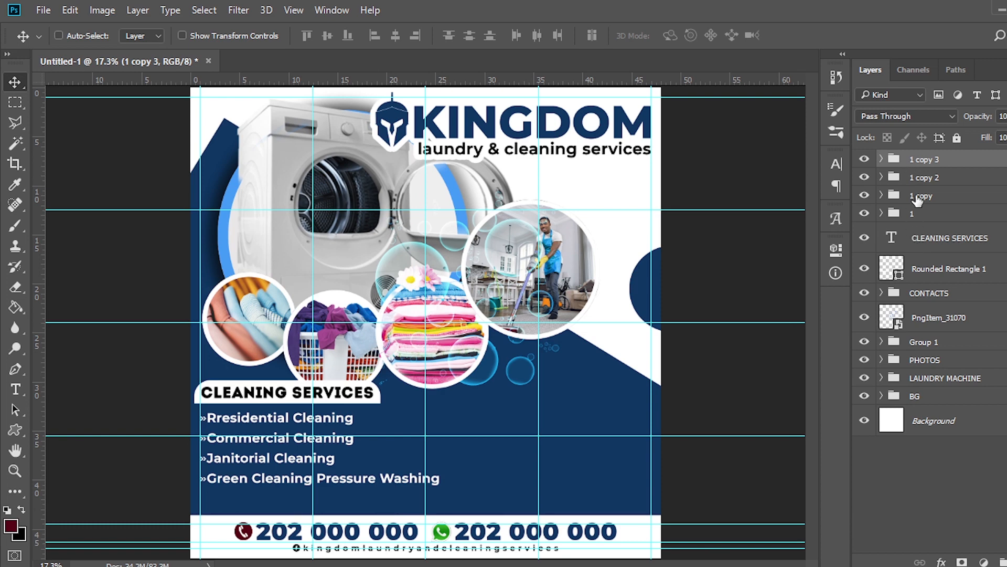
{"action": "left_click", "coordinate": [926, 270], "text": "shift"}
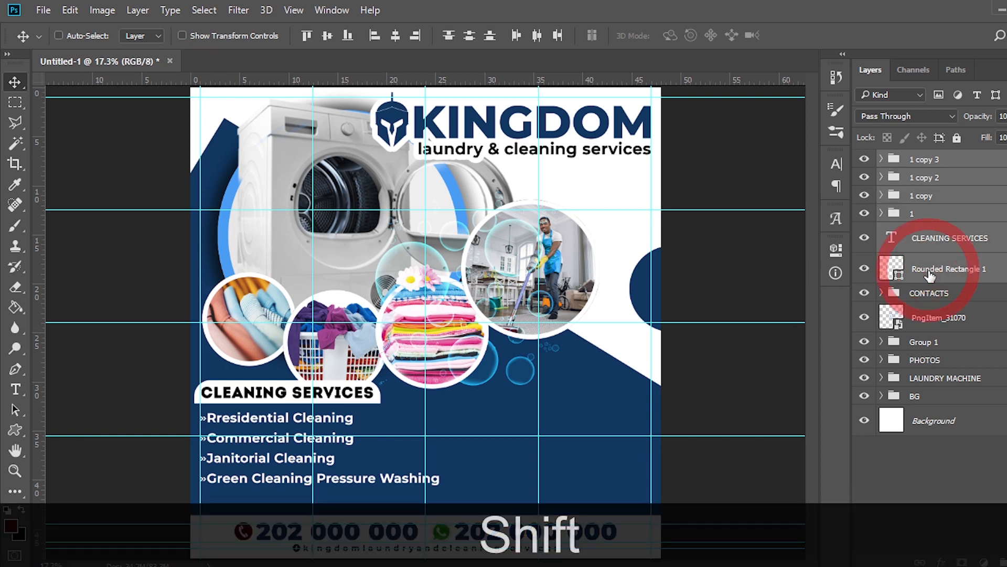
{"action": "key", "text": "shift+ctrl+g"}
{"action": "double_click", "coordinate": [925, 157]}
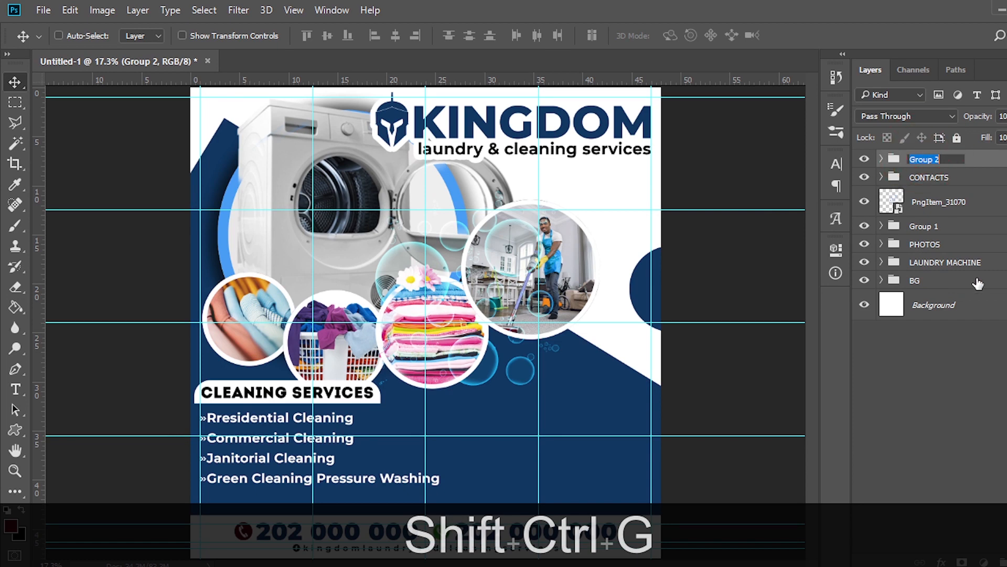
{"action": "type", "text": "CLEANING"}
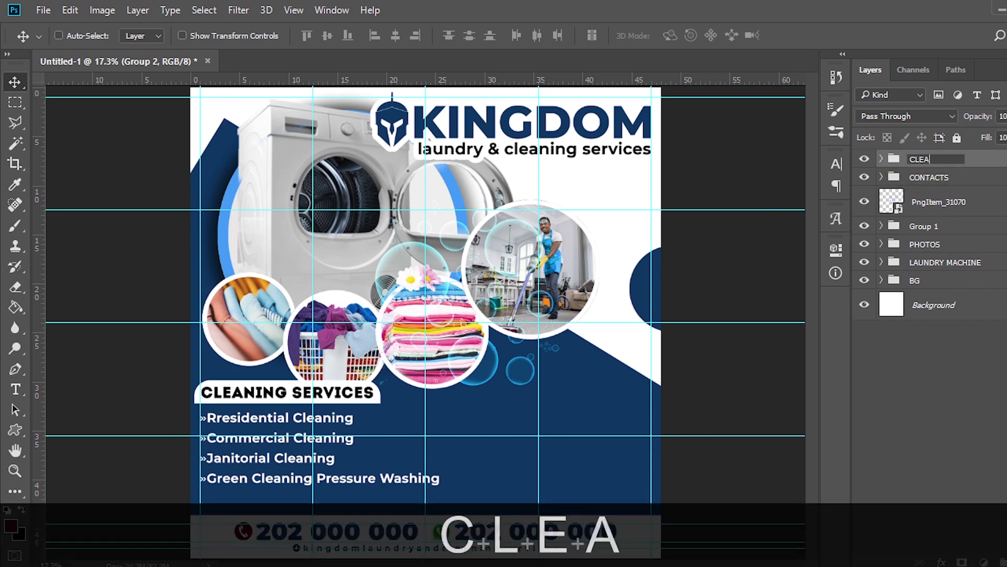
{"action": "key", "text": "Return"}
{"action": "key", "text": "v"}
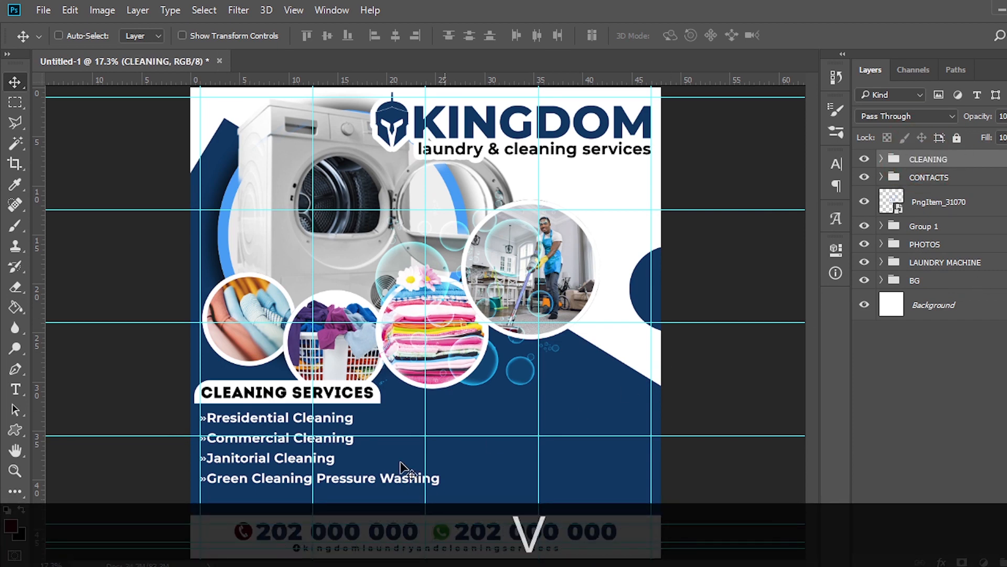
{"action": "left_click_drag", "start_coordinate": [267, 418], "coordinate": [262, 434]}
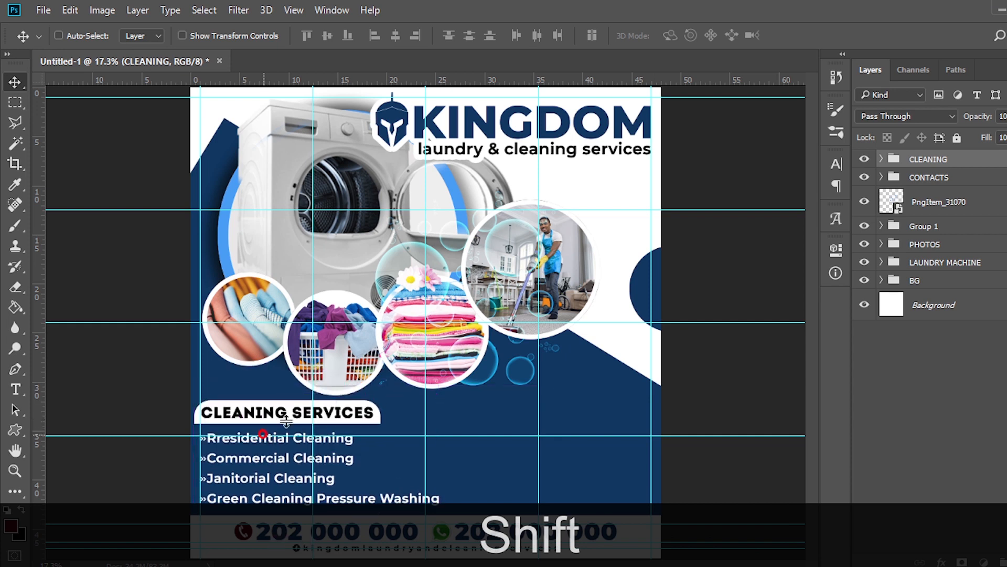
Step: Scale the PHOTOS and LAUNDRY MACHINE groups up slightly together to fill the space above the CLEANING SERVICES heading
{"action": "left_click", "coordinate": [931, 245]}
{"action": "left_click", "coordinate": [939, 261], "text": "ctrl"}
{"action": "key", "text": "ctrl+t"}
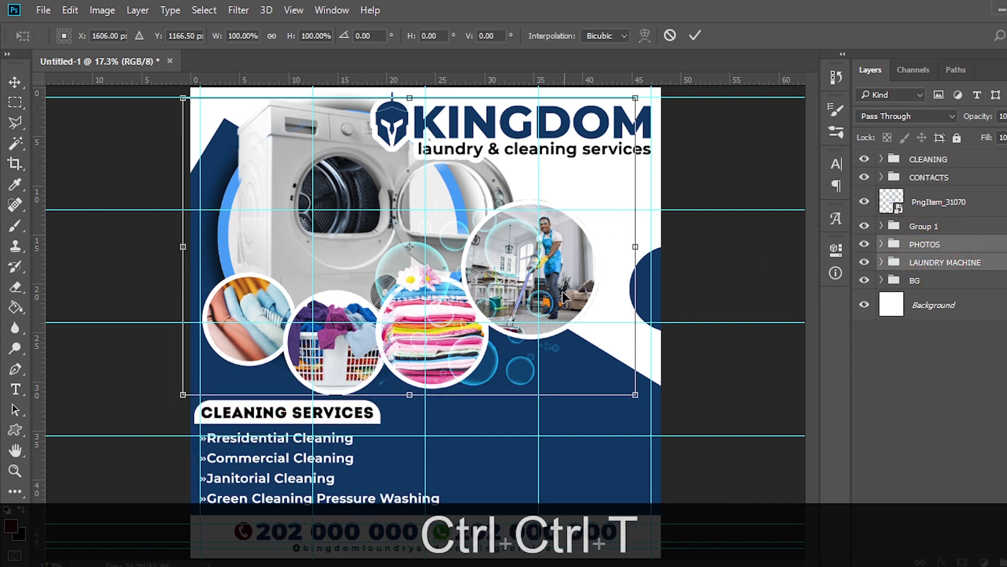
{"action": "left_click_drag", "start_coordinate": [638, 393], "coordinate": [656, 407]}
{"action": "key", "text": "shift+Return"}
Step: Duplicate the CLEANING group and move the copy to the right half of the blue area, slightly higher than the original
{"action": "key", "text": "ctrl+equal"}
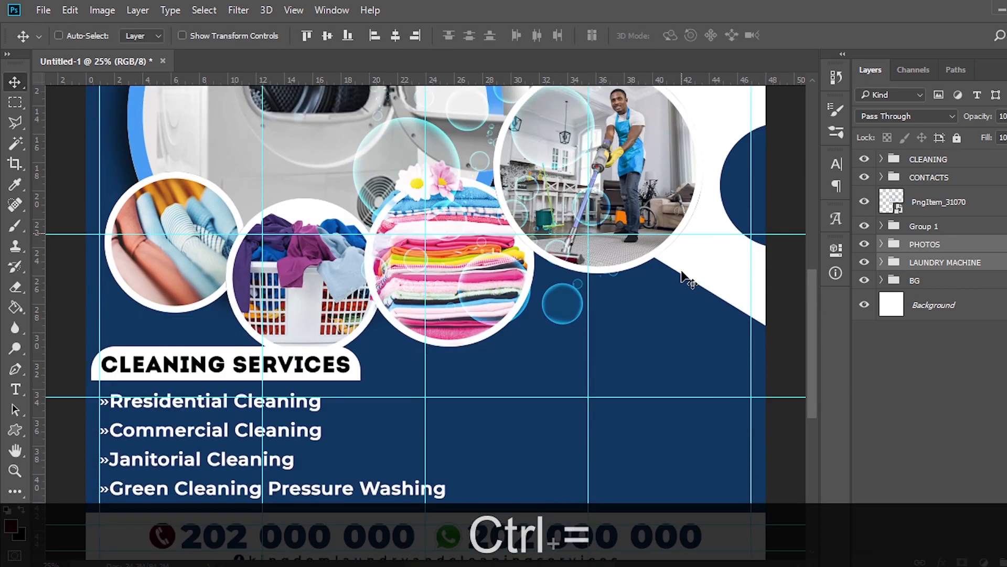
{"action": "left_click", "coordinate": [928, 160]}
{"action": "key", "text": "ctrl+j"}
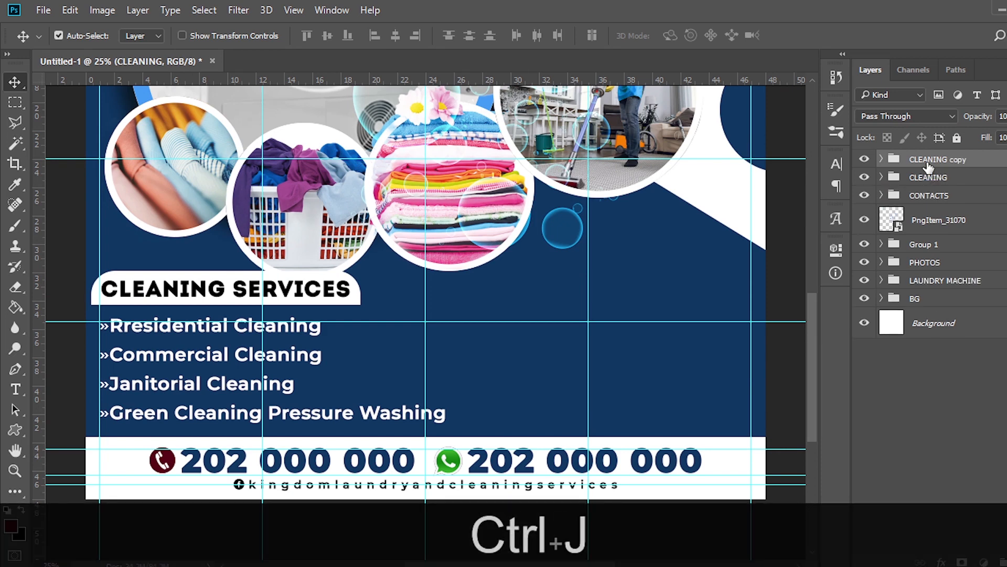
{"action": "left_click_drag", "start_coordinate": [164, 298], "coordinate": [552, 309]}
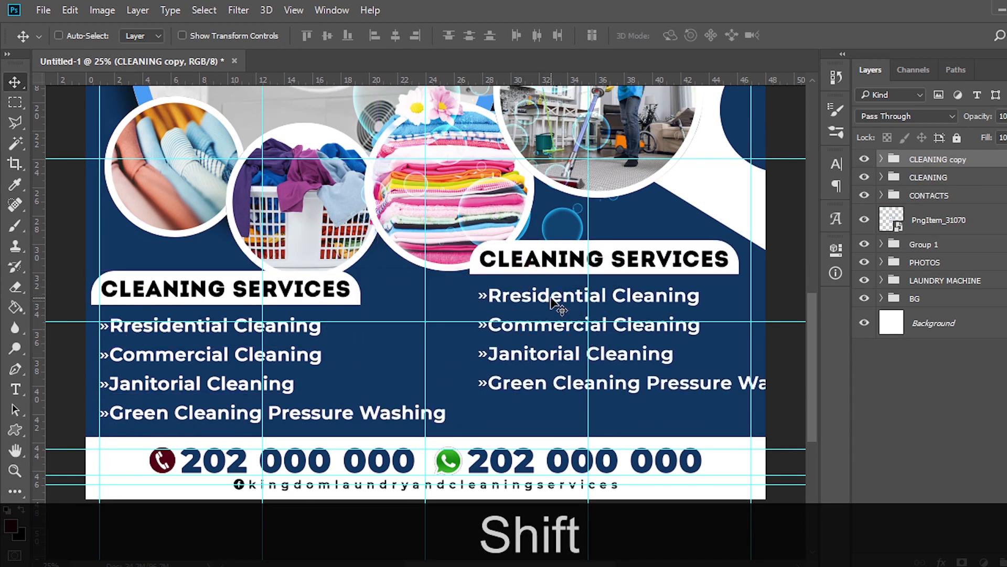
Step: Move the copied CLEANING group down, nearly level with the original list, and rename it LAUNDRY
{"action": "left_click_drag", "start_coordinate": [551, 314], "coordinate": [545, 358]}
{"action": "double_click", "coordinate": [923, 159]}
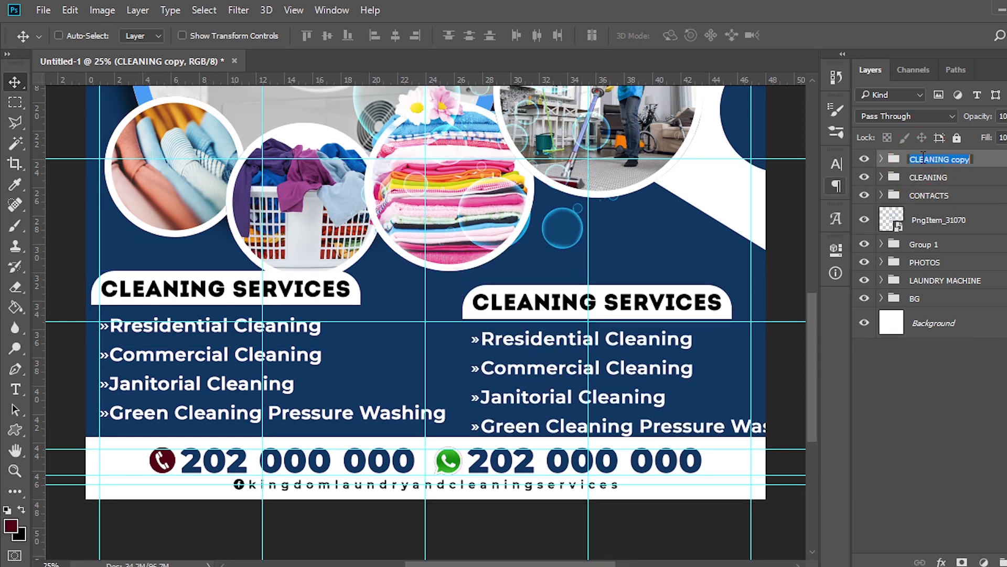
{"action": "type", "text": "LAUNDRY"}
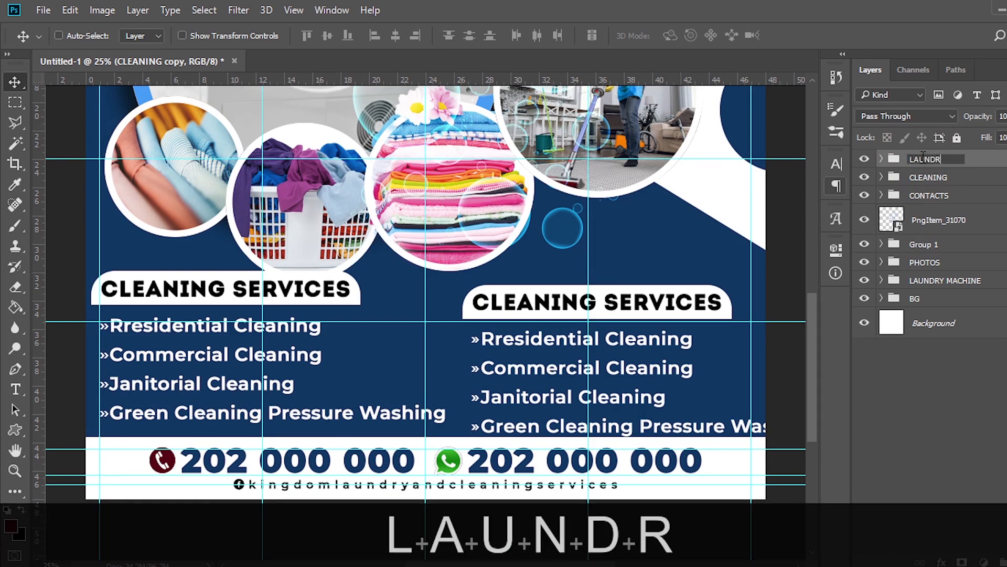
{"action": "key", "text": "Return"}
Step: Delete the fourth list line, "Green Cleaning Pressure Washing", from the LAUNDRY group
{"action": "left_click", "coordinate": [879, 161]}
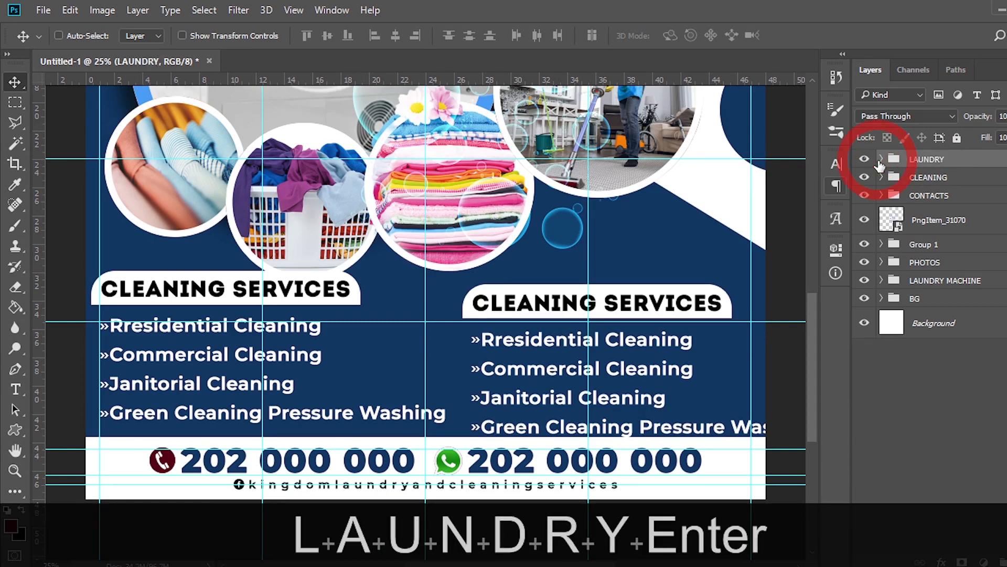
{"action": "left_click", "coordinate": [881, 160]}
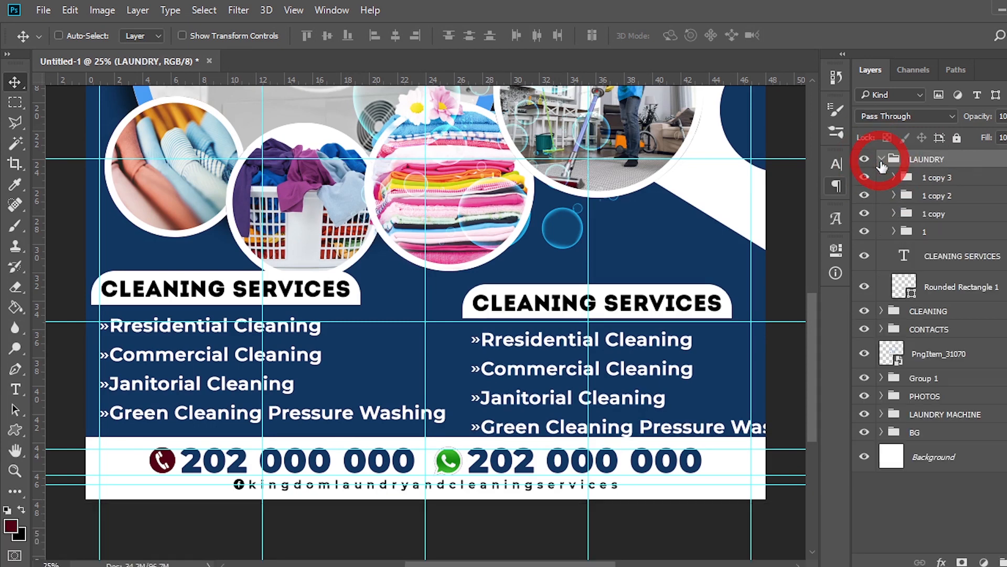
{"action": "left_click", "coordinate": [920, 181]}
{"action": "key", "text": "Delete"}
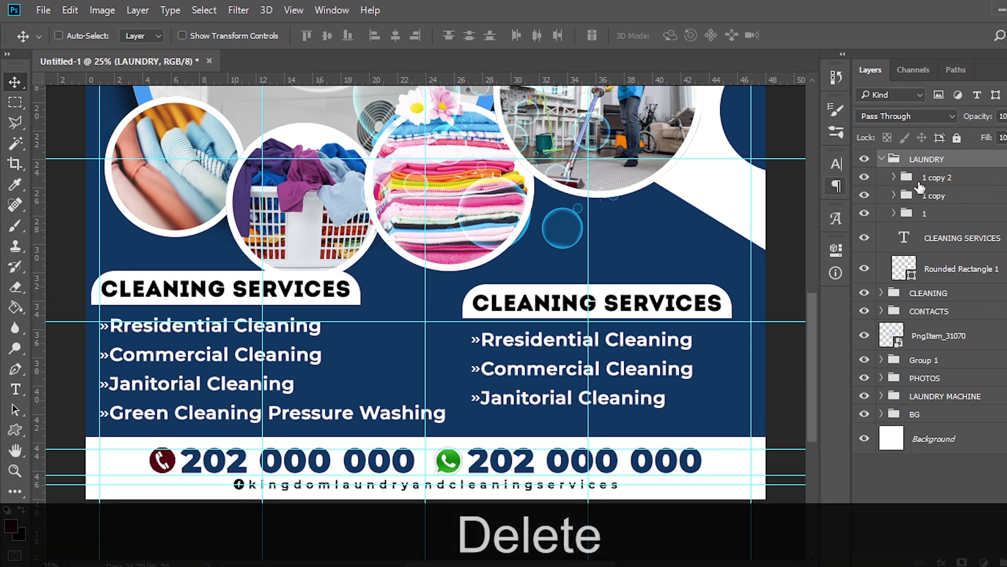
Step: Nudge the whole LAUNDRY group down so its last line sits level with the last line of the CLEANING list
{"action": "left_click", "coordinate": [918, 159]}
{"action": "key", "text": "v"}
{"action": "key", "text": "shift+Down"}
{"action": "key", "text": "shift+Down"}
{"action": "key", "text": "shift+Down"}
{"action": "key", "text": "shift+Down"}
{"action": "key", "text": "shift+Down"}
{"action": "key", "text": "shift+Down"}
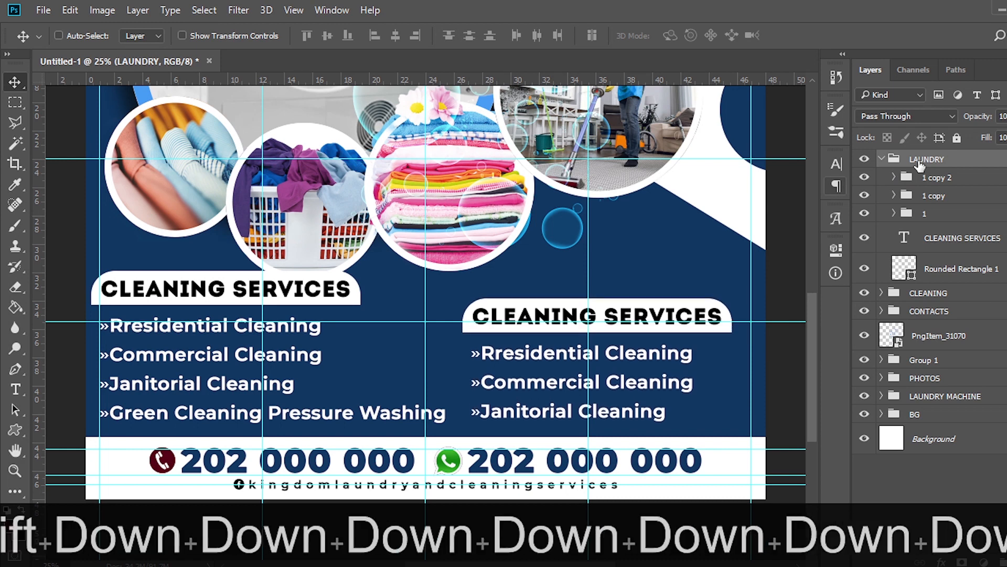
{"action": "key", "text": "shift+Down"}
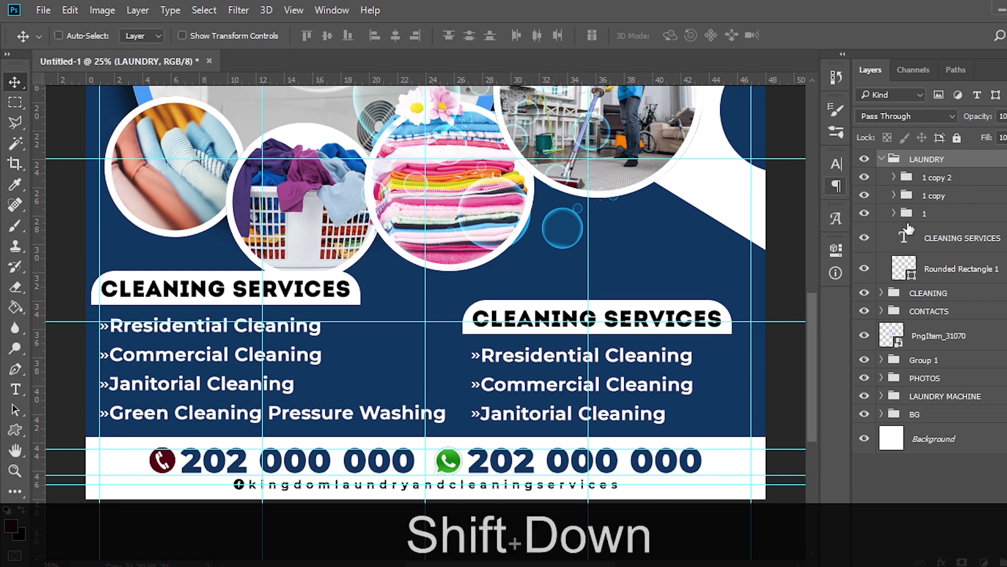
Step: Replace the first LAUNDRY list line's text with "Professional Washing" copied from the 136.txt notes in Notepad
{"action": "left_click", "coordinate": [894, 214]}
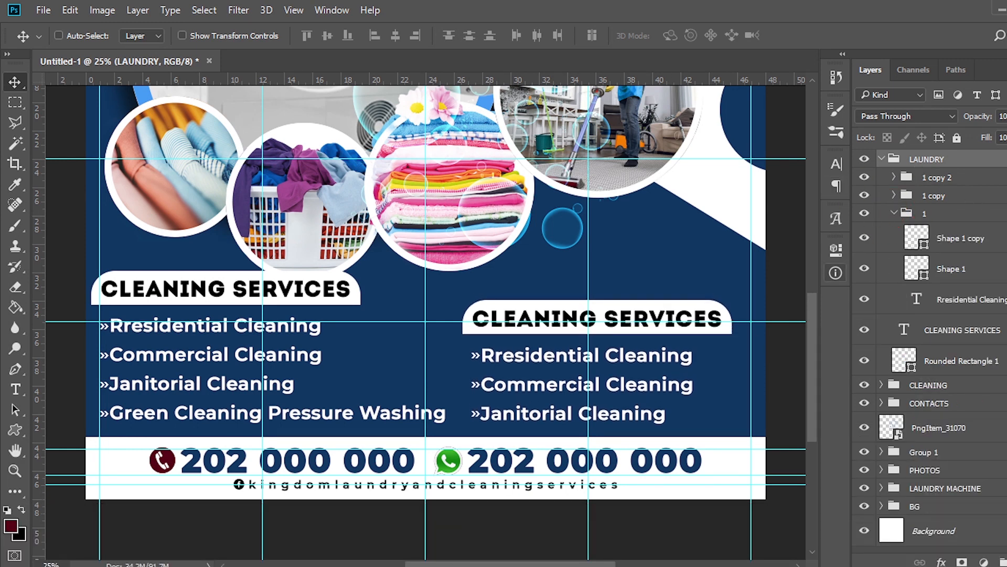
{"action": "key", "text": "alt+Tab"}
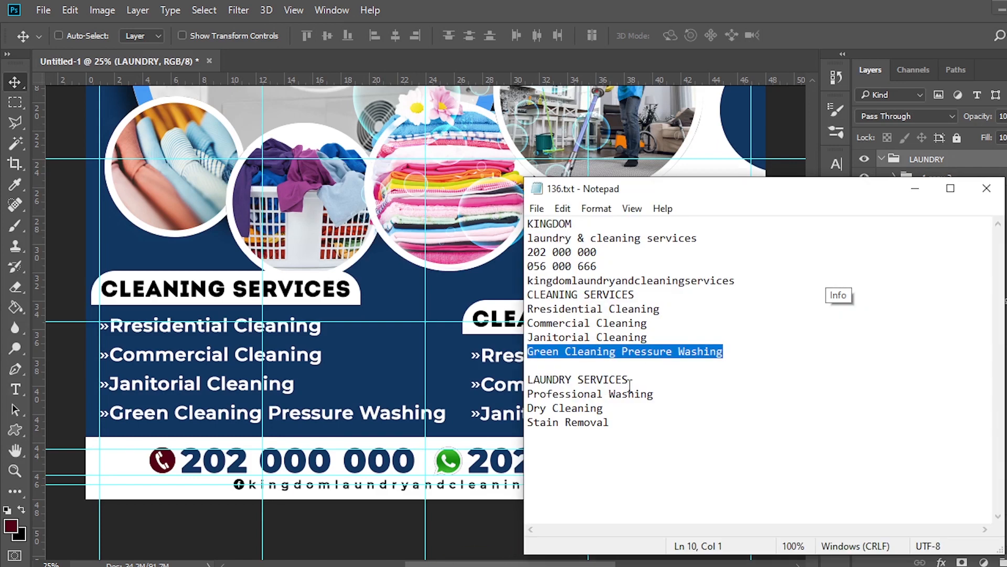
{"action": "left_click_drag", "start_coordinate": [662, 397], "coordinate": [528, 395]}
{"action": "key", "text": "ctrl+c"}
{"action": "left_click", "coordinate": [535, 3]}
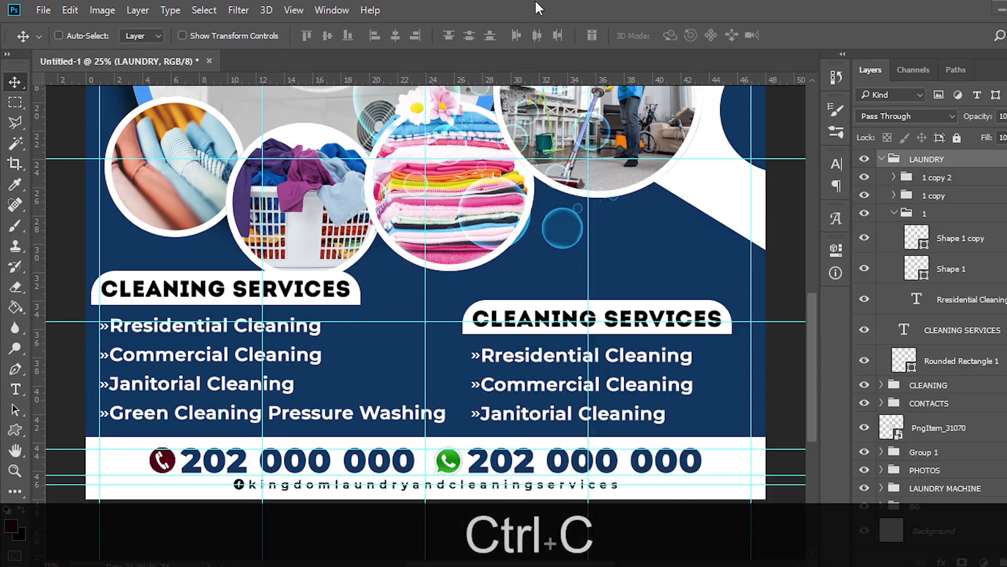
{"action": "double_click", "coordinate": [906, 328]}
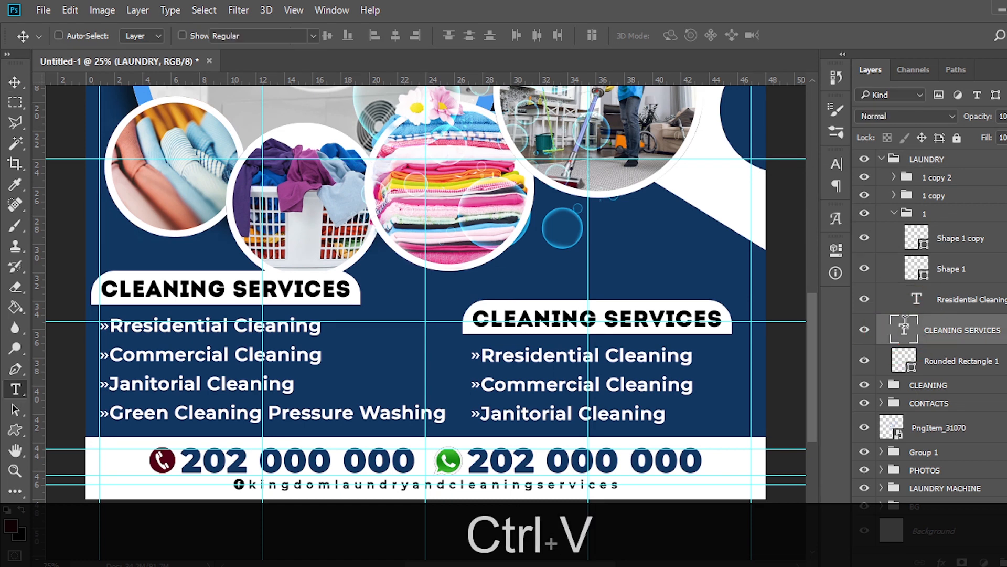
{"action": "key", "text": "ctrl+v"}
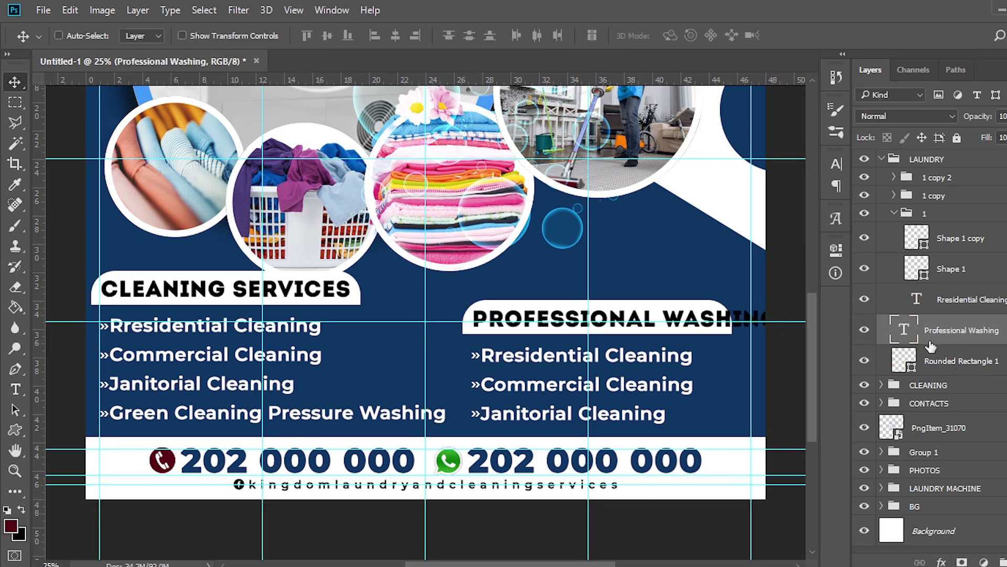
{"action": "double_click", "coordinate": [917, 298]}
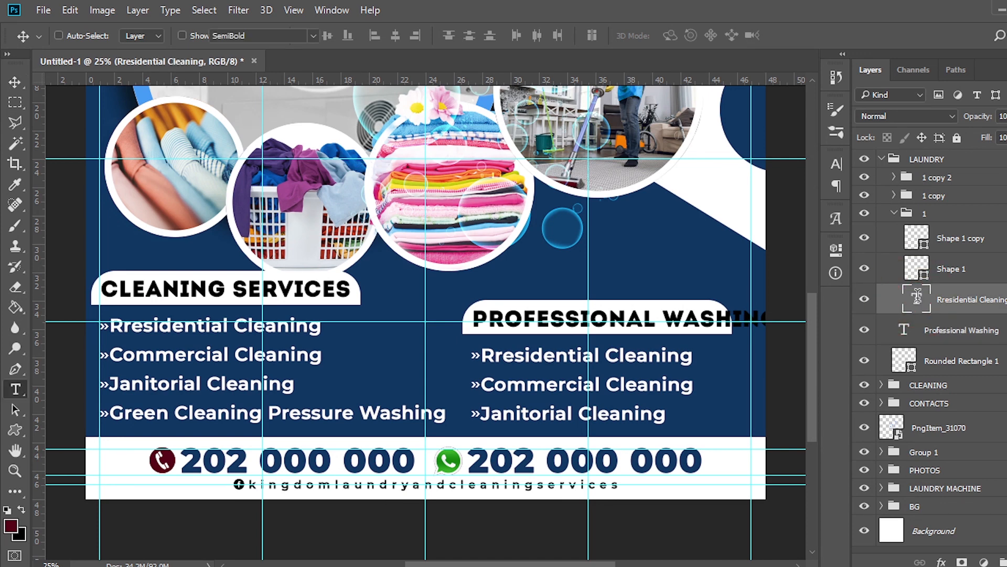
{"action": "key", "text": "ctrl+v"}
{"action": "left_click", "coordinate": [15, 82]}
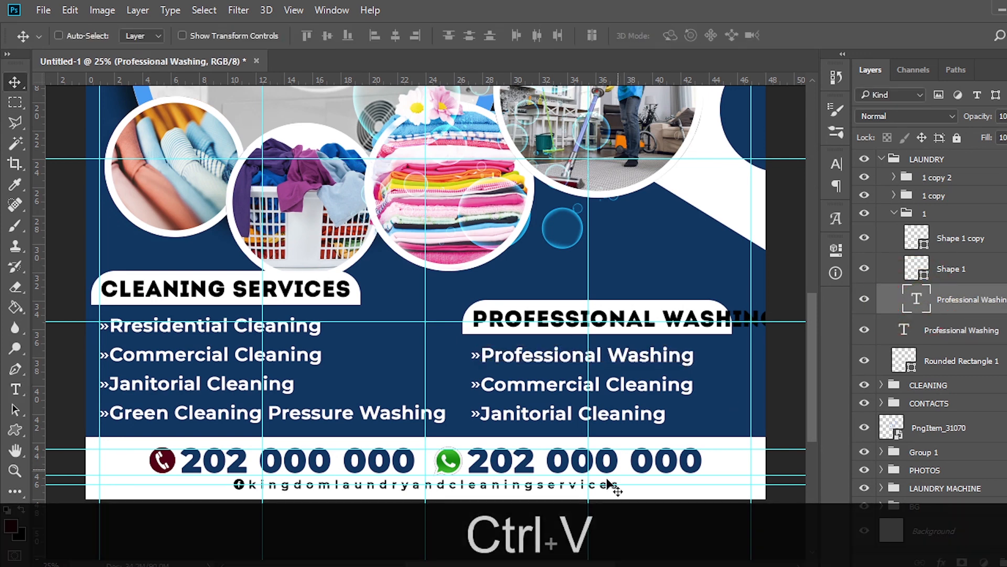
Step: Replace the LAUNDRY group's heading text with "LAUNDRY SERVICES" copied from the 136.txt notes in Notepad
{"action": "left_click", "coordinate": [488, 566]}
{"action": "left_click_drag", "start_coordinate": [635, 376], "coordinate": [596, 371]}
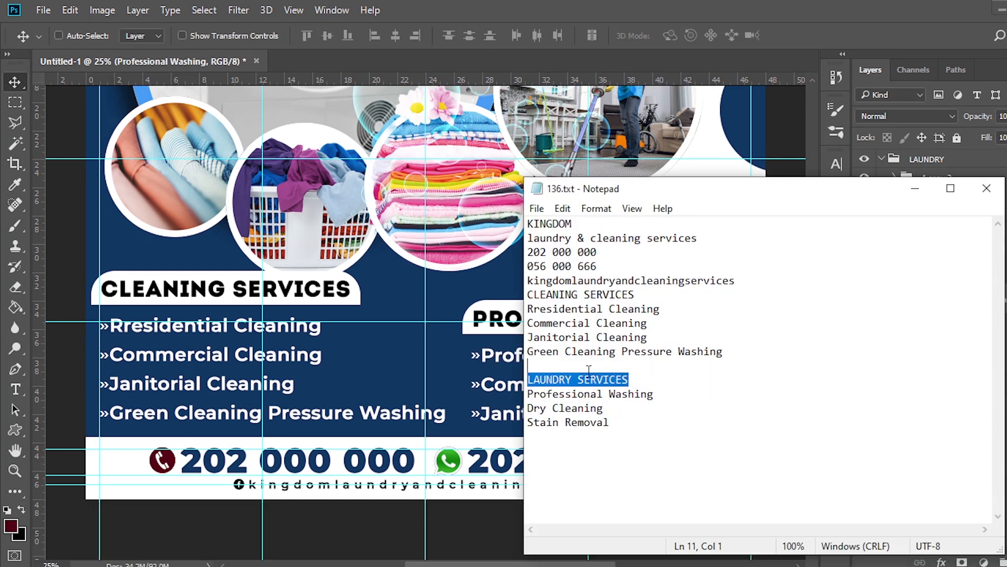
{"action": "left_click", "coordinate": [661, 376]}
{"action": "left_click_drag", "start_coordinate": [661, 375], "coordinate": [504, 379]}
{"action": "key", "text": "ctrl+c"}
{"action": "left_click", "coordinate": [561, 8]}
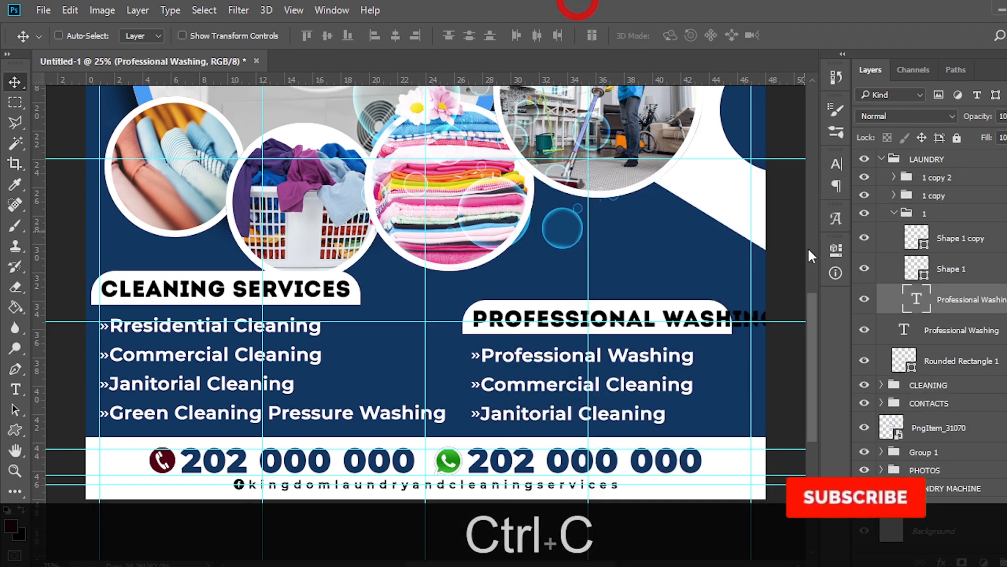
{"action": "double_click", "coordinate": [908, 329]}
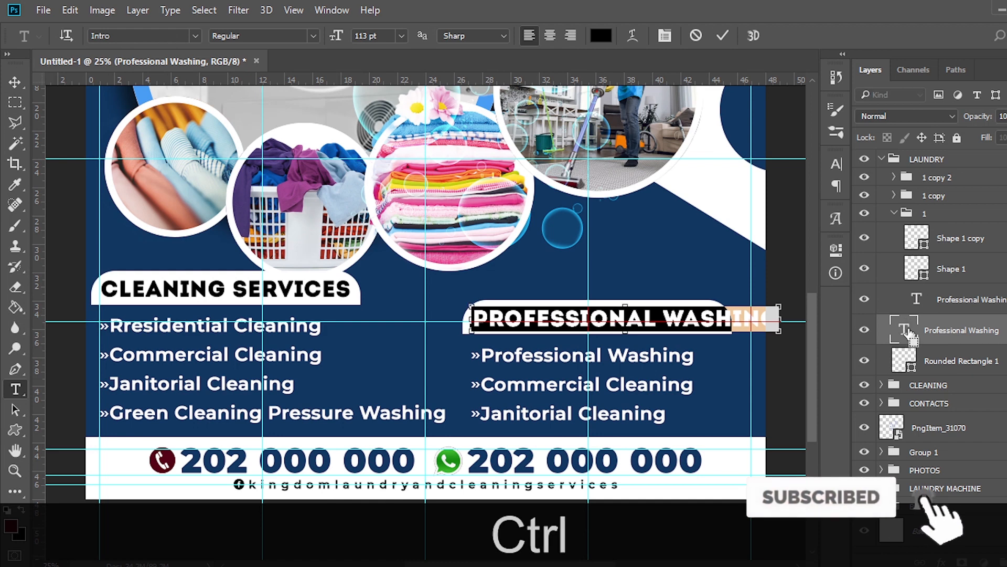
{"action": "key", "text": "ctrl+v"}
{"action": "key", "text": "ctrl+Return"}
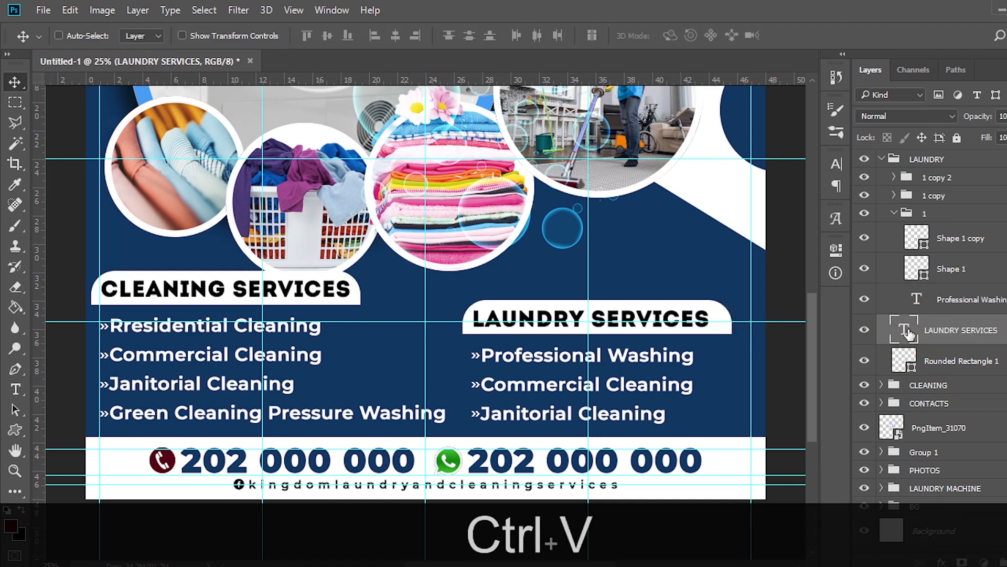
Step: Nudge the LAUNDRY SERVICES heading text slightly right to center it on its white rounded rectangle
{"action": "key", "text": "b"}
{"action": "key", "text": "v"}
{"action": "key", "text": "shift+Right"}
{"action": "key", "text": "shift+Right"}
{"action": "key", "text": "shift+Right"}
{"action": "key", "text": "shift+Right"}
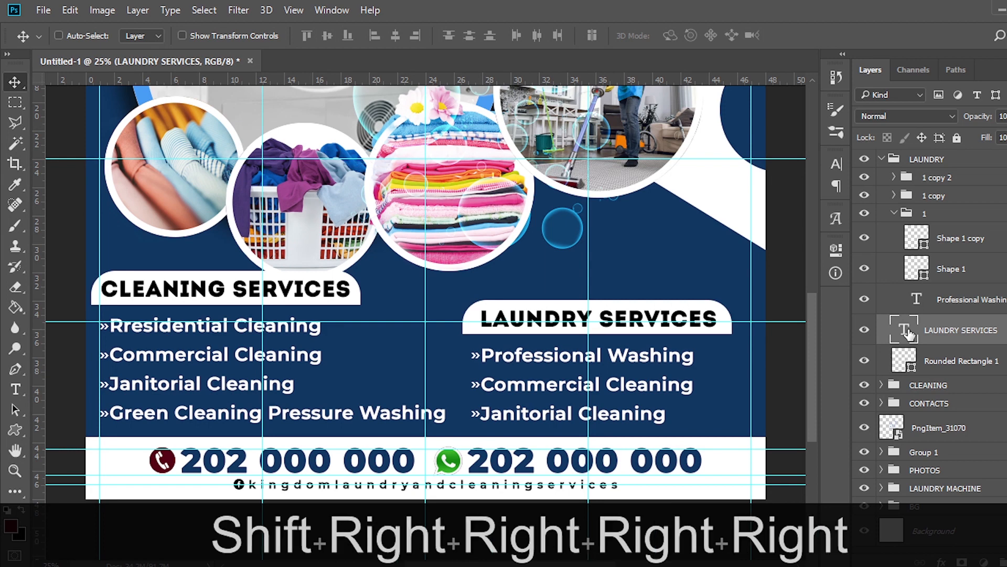
Step: Replace the second LAUNDRY list line's text with "Dry Cleaning" copied from the 136.txt notes in Notepad
{"action": "left_click", "coordinate": [899, 213]}
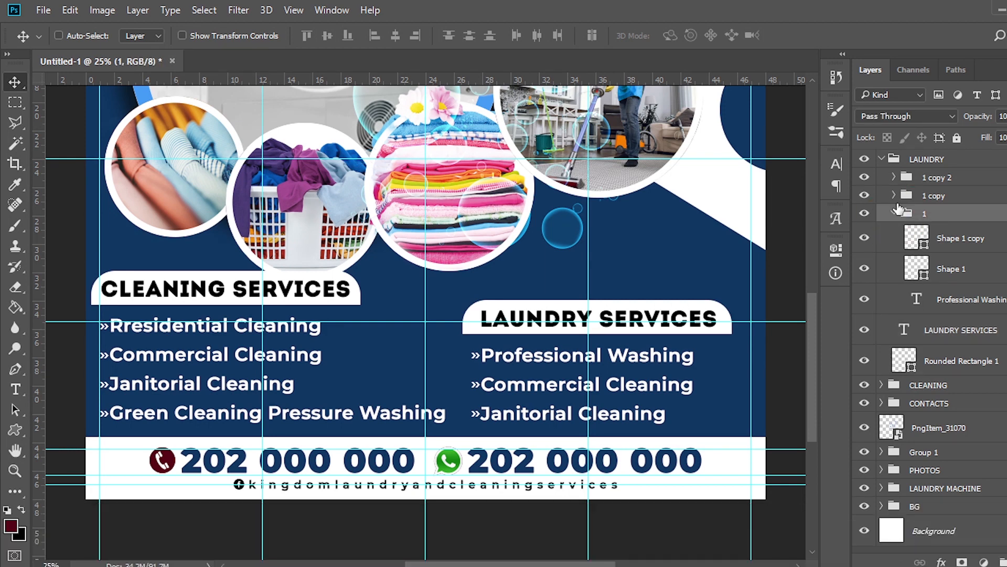
{"action": "left_click", "coordinate": [894, 213]}
{"action": "left_click", "coordinate": [894, 195]}
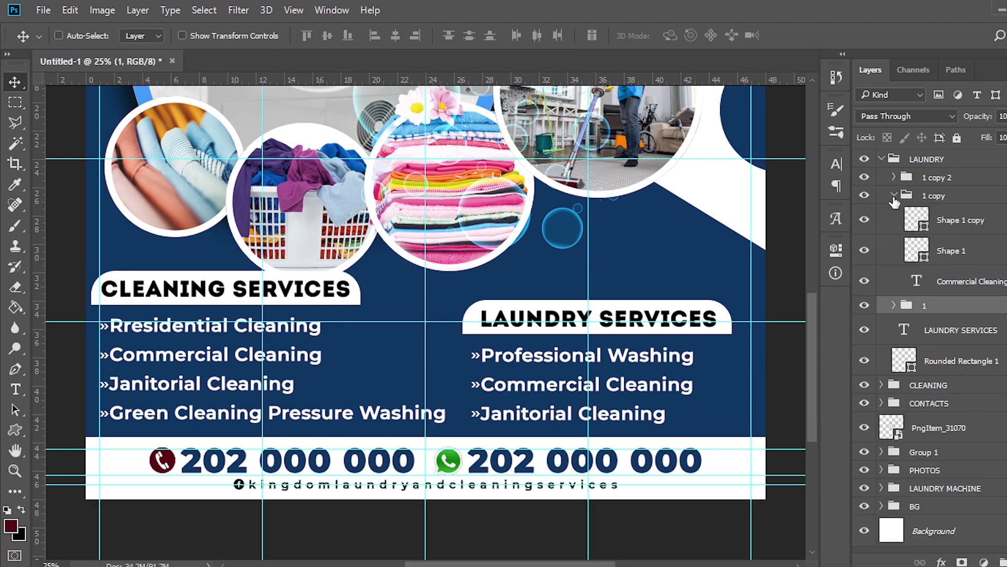
{"action": "key", "text": "alt+Tab"}
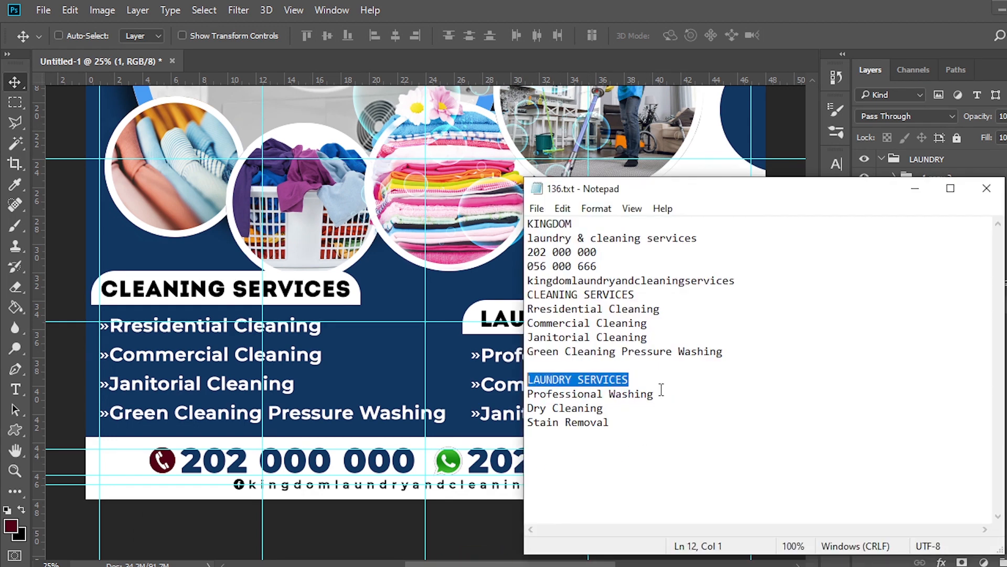
{"action": "left_click_drag", "start_coordinate": [526, 408], "coordinate": [604, 408]}
{"action": "key", "text": "ctrl+c"}
{"action": "key", "text": "alt+Tab"}
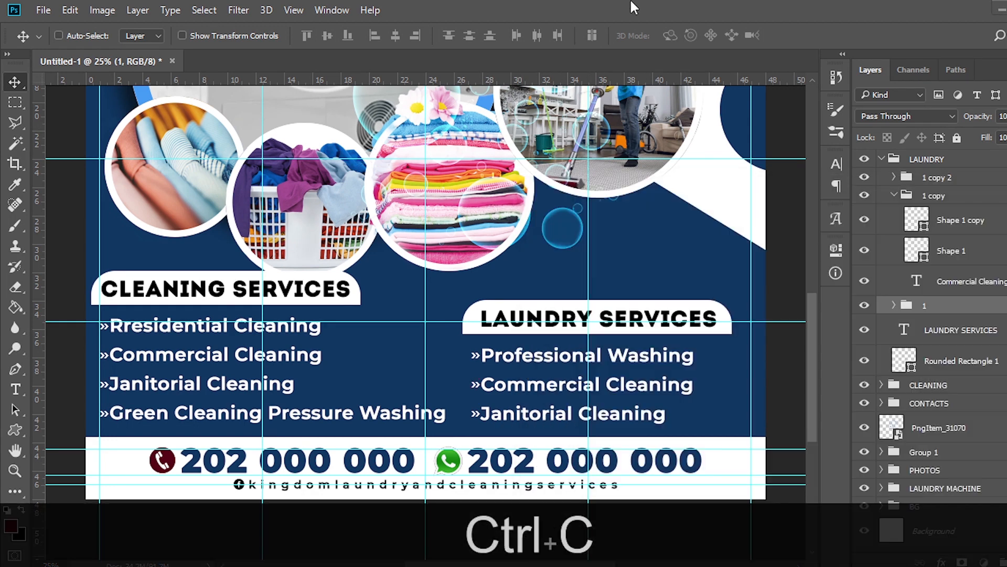
{"action": "double_click", "coordinate": [917, 281]}
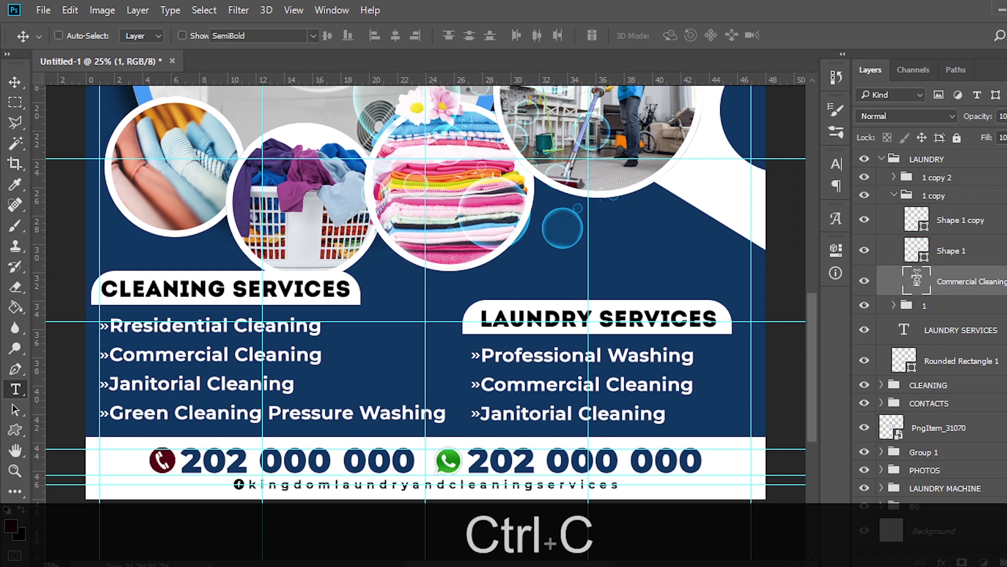
{"action": "key", "text": "ctrl+v"}
{"action": "left_click", "coordinate": [917, 282]}
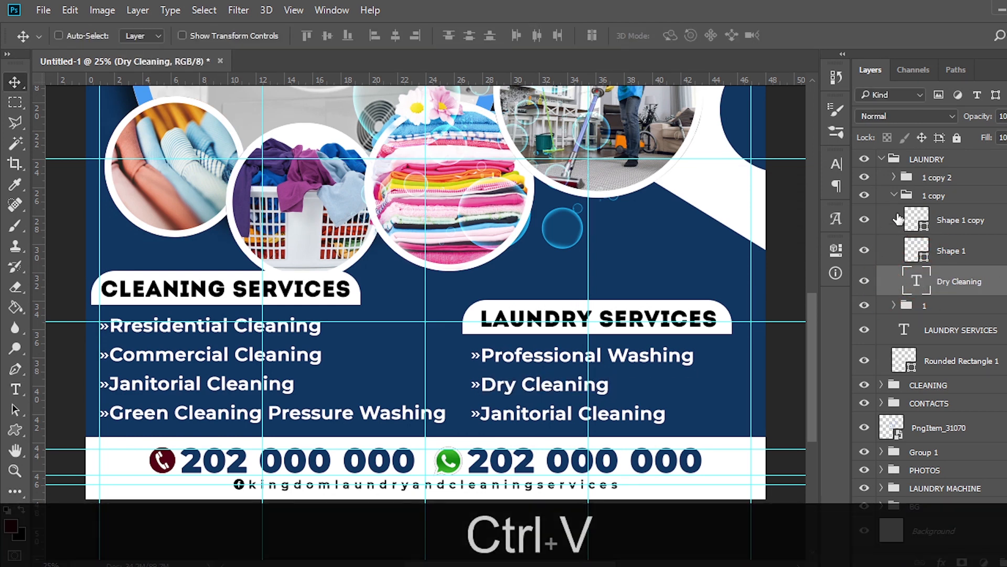
Step: Replace the third LAUNDRY list line's text with "Stain Removal" copied from the 136.txt notes in Notepad
{"action": "left_click", "coordinate": [894, 195]}
{"action": "left_click", "coordinate": [894, 177]}
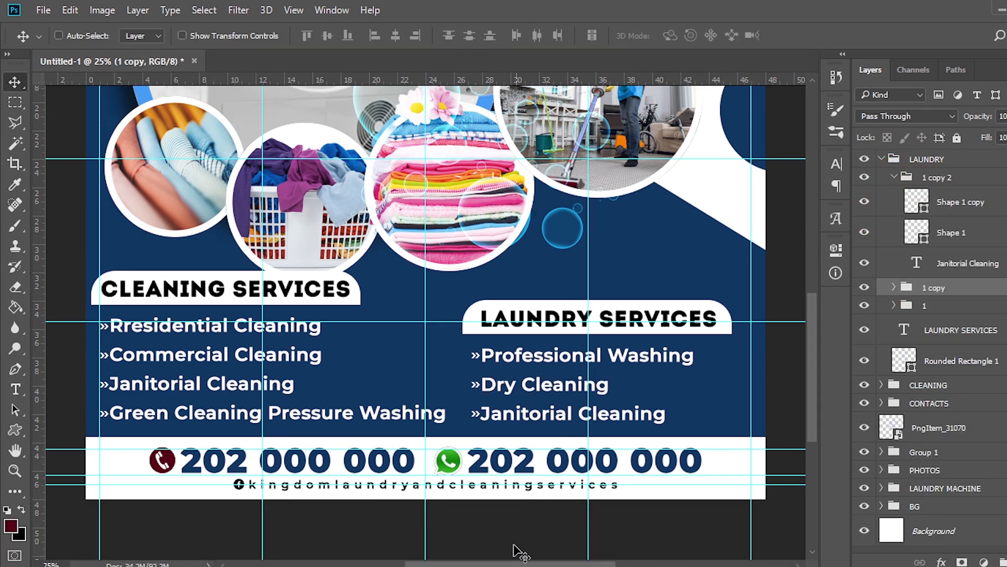
{"action": "key", "text": "alt+Tab"}
{"action": "left_click_drag", "start_coordinate": [619, 423], "coordinate": [520, 422]}
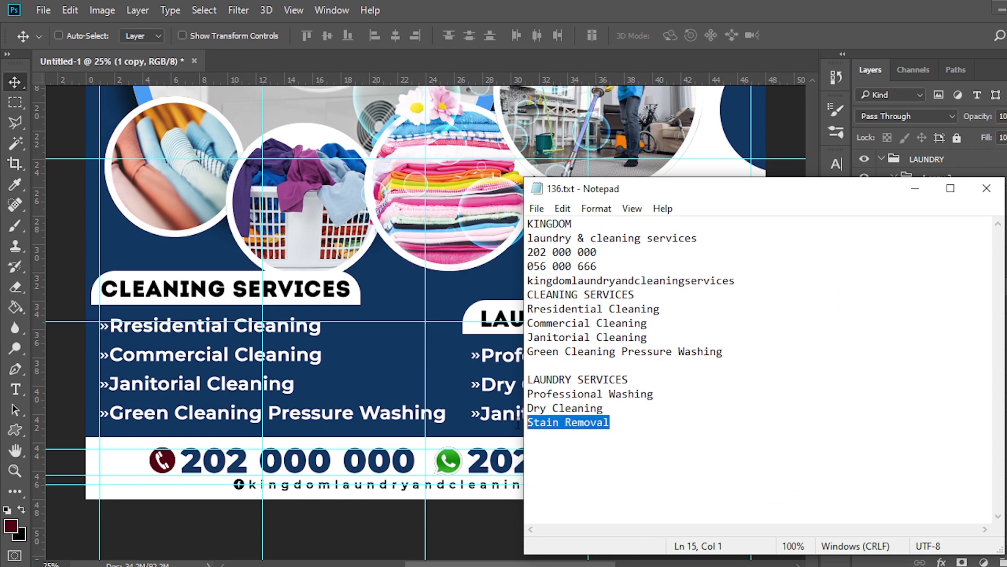
{"action": "key", "text": "ctrl+c"}
{"action": "key", "text": "alt+Tab"}
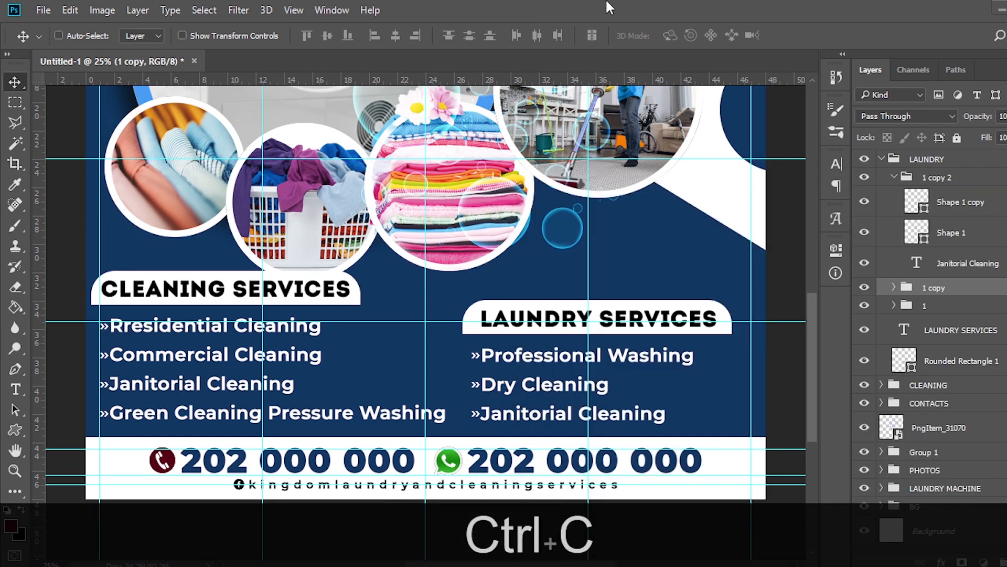
{"action": "double_click", "coordinate": [918, 264]}
{"action": "key", "text": "ctrl+v"}
{"action": "left_click", "coordinate": [921, 264]}
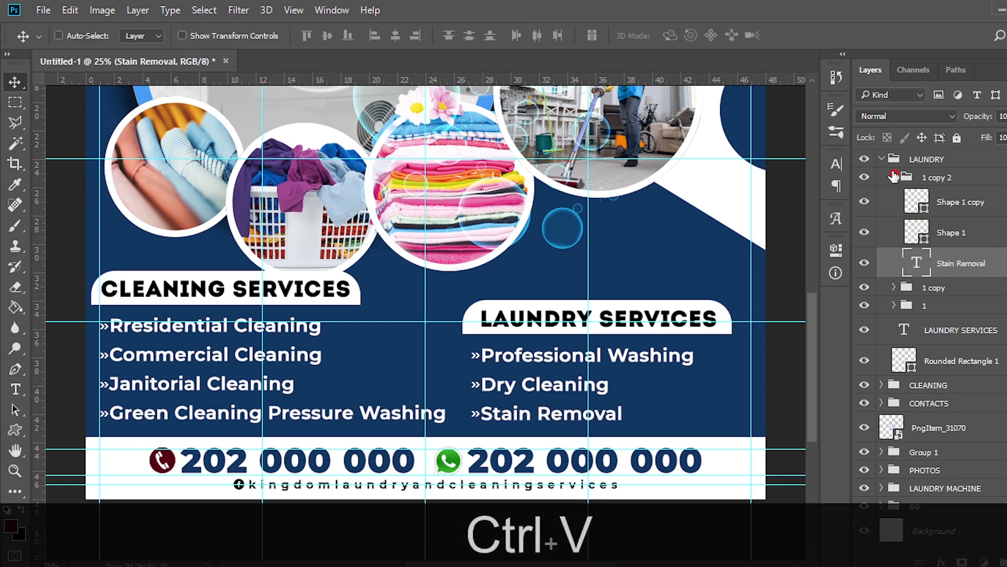
{"action": "left_click", "coordinate": [894, 176]}
Step: Collapse the LAUNDRY group and nudge it right until its heading shape nears the flyer's right margin guide
{"action": "left_click", "coordinate": [882, 159]}
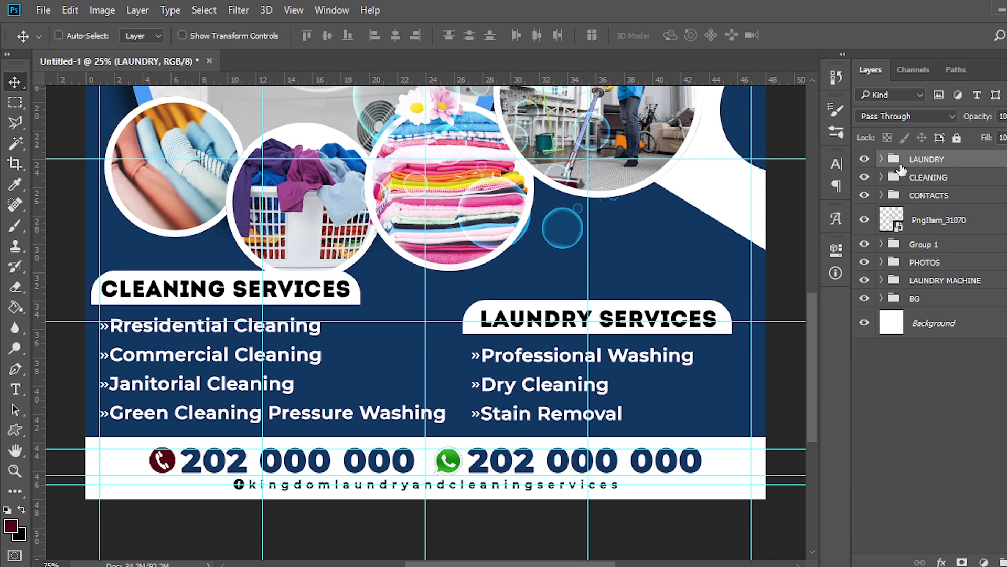
{"action": "key", "text": "shift+Right"}
{"action": "key", "text": "shift+Right"}
{"action": "key", "text": "shift+Right"}
{"action": "key", "text": "shift+Right"}
{"action": "key", "text": "shift+Right"}
{"action": "key", "text": "shift+Right"}
{"action": "key", "text": "shift+Right"}
{"action": "key", "text": "shift+Right"}
{"action": "key", "text": "shift+Right"}
{"action": "key", "text": "shift+Right"}
{"action": "key", "text": "shift+Right"}
{"action": "key", "text": "shift+Right"}
{"action": "key", "text": "shift+Right"}
{"action": "key", "text": "shift+Right"}
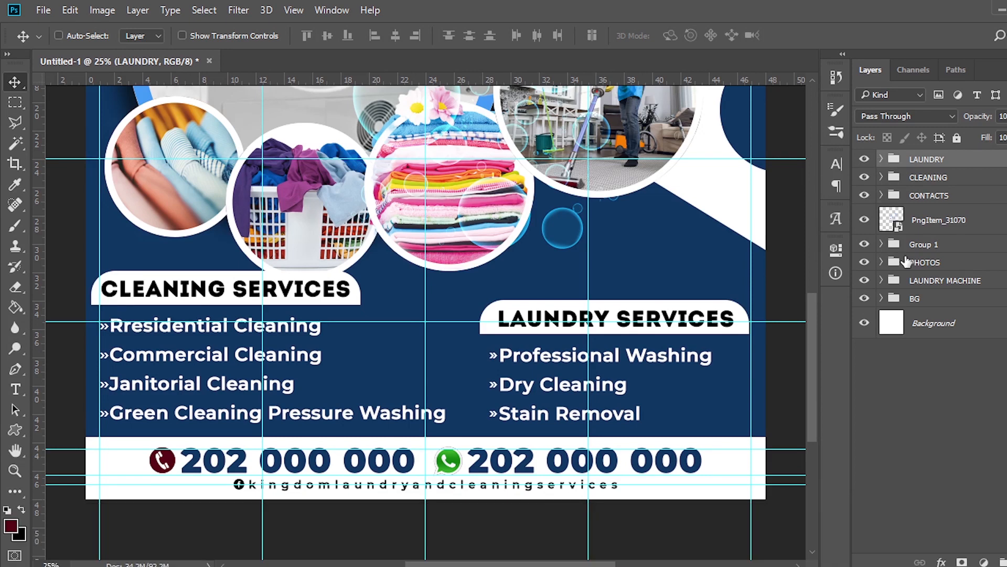
Step: Add a Gradient Map adjustment layer above the LAUNDRY group and load the first near-black to off-white gradient preset
{"action": "key", "text": "t"}
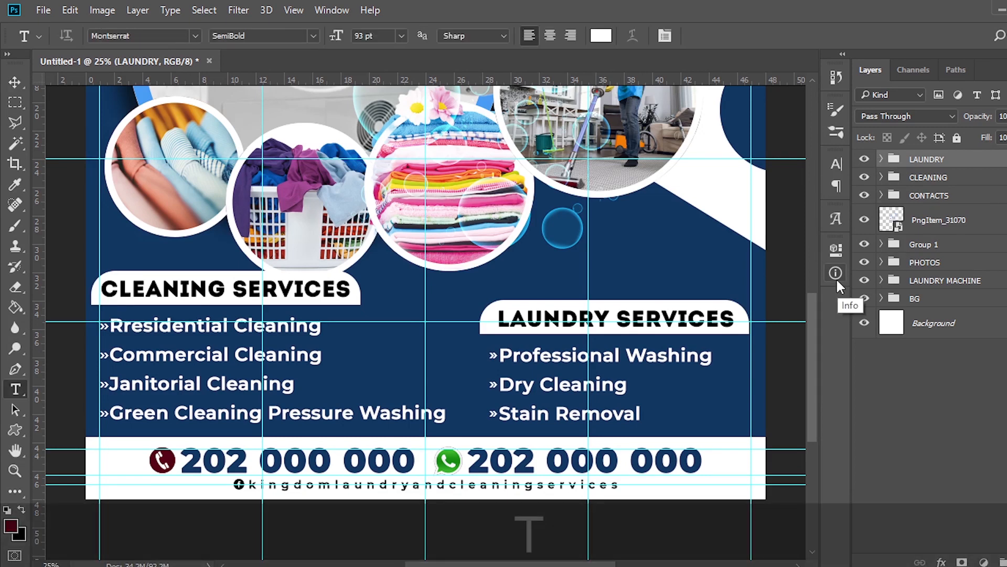
{"action": "key", "text": "ctrl+0"}
{"action": "left_click", "coordinate": [983, 561]}
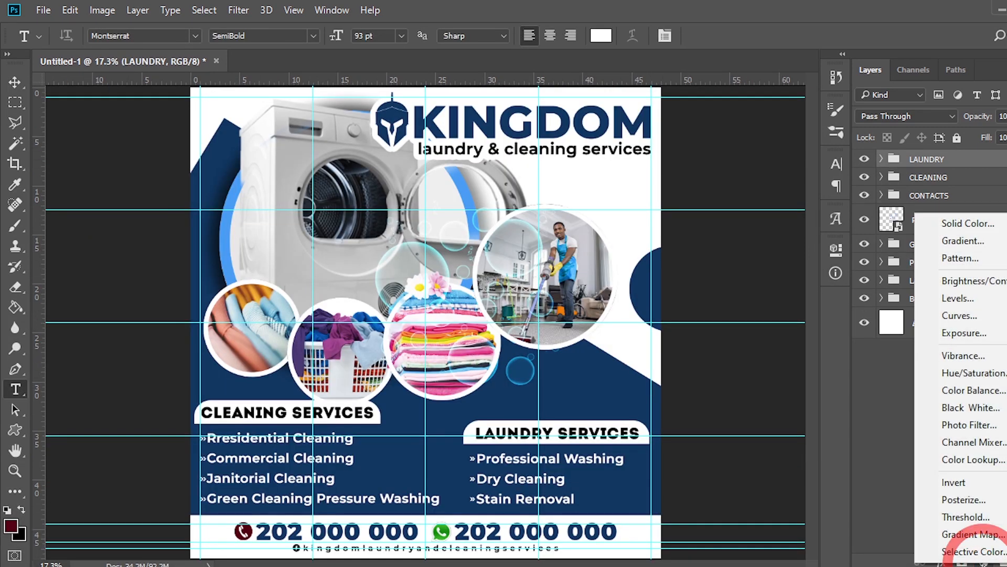
{"action": "left_click", "coordinate": [970, 535]}
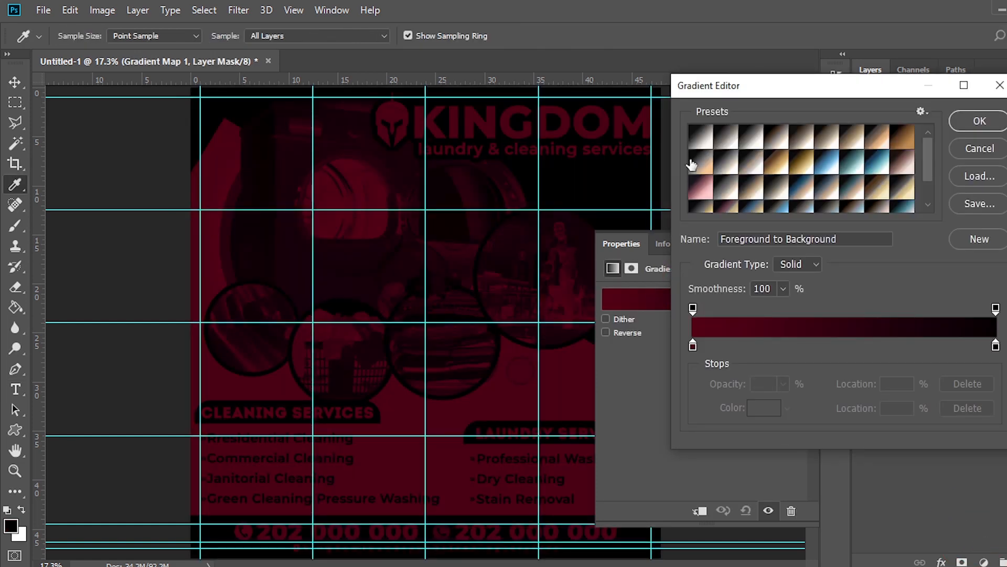
{"action": "left_click", "coordinate": [700, 138]}
Step: Set the Gradient Map's dark color stop at location 0% to #080706
{"action": "double_click", "coordinate": [693, 347]}
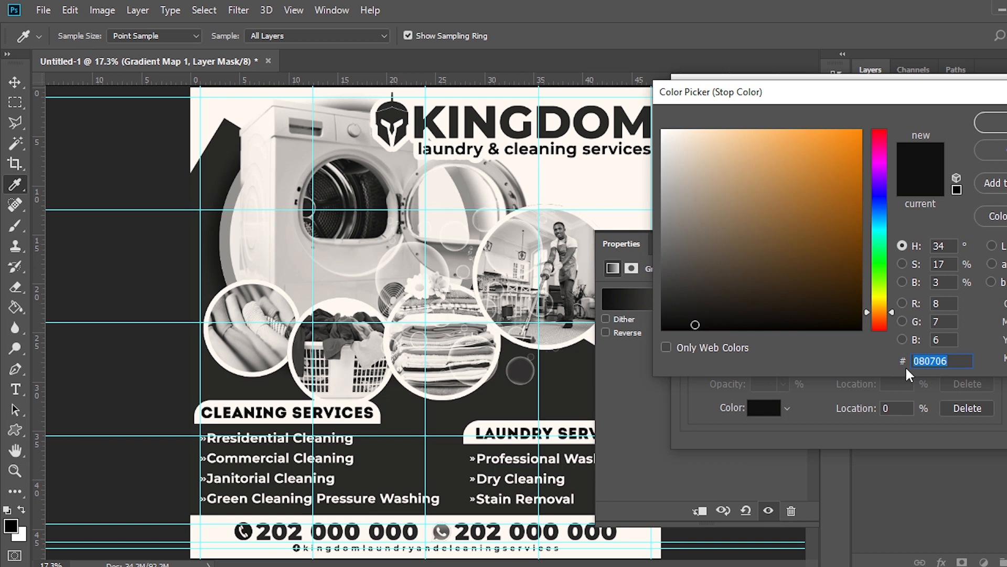
{"action": "type", "text": "0"}
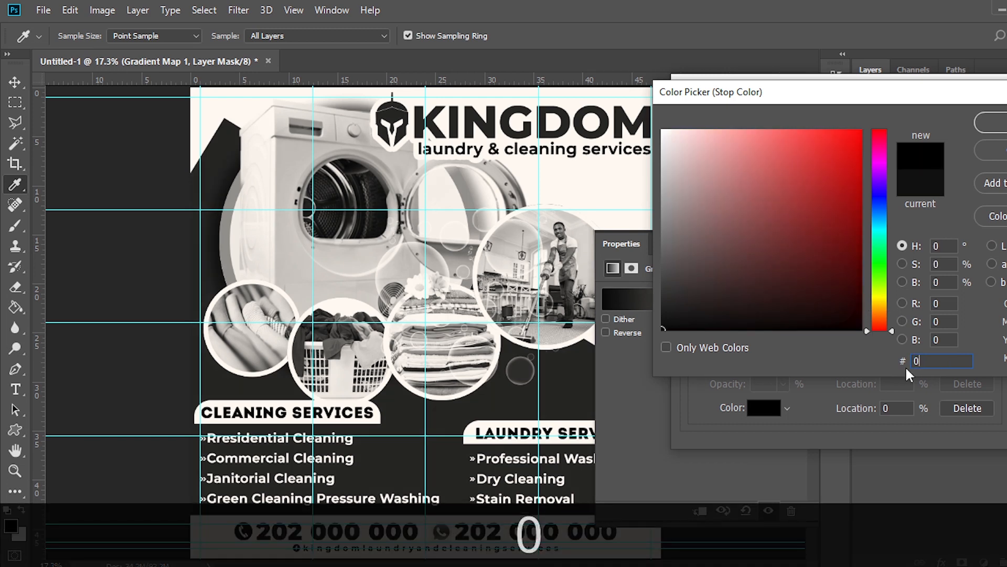
{"action": "type", "text": "8"}
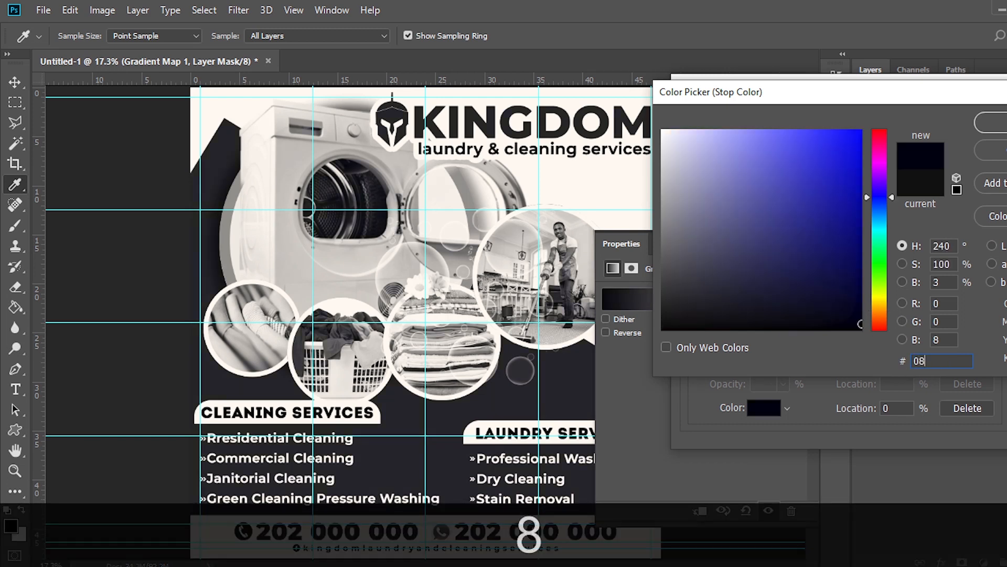
{"action": "type", "text": "0706"}
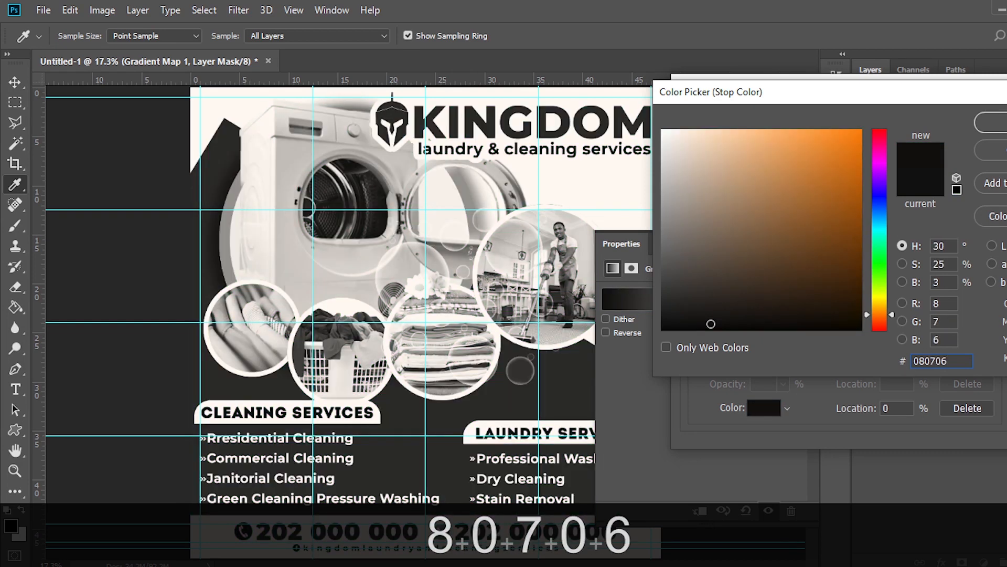
{"action": "key", "text": "Return"}
Step: Set the Gradient Map's light color stop at location 100% to #FFF9F2 and accept the gradient
{"action": "double_click", "coordinate": [996, 350]}
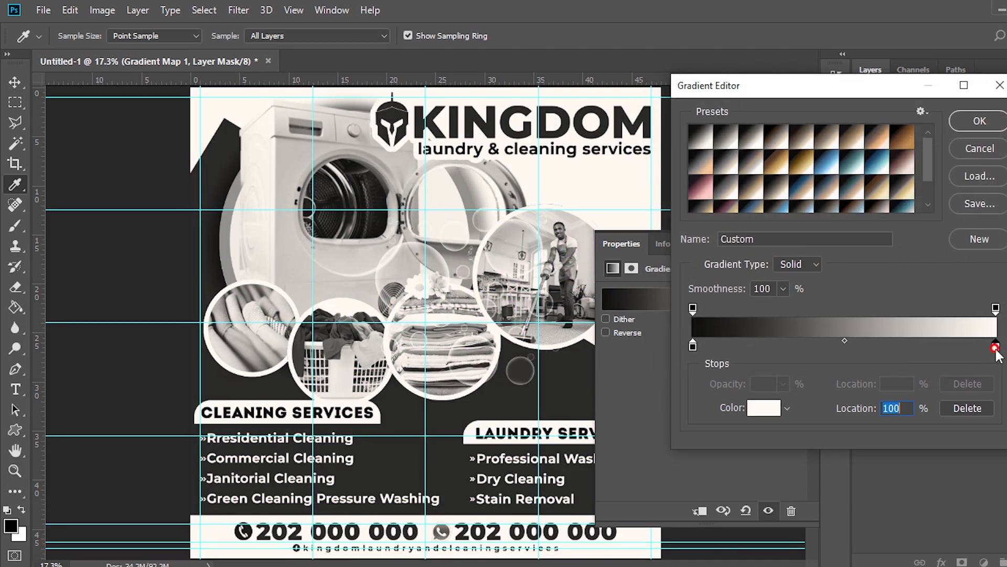
{"action": "type", "text": "F"}
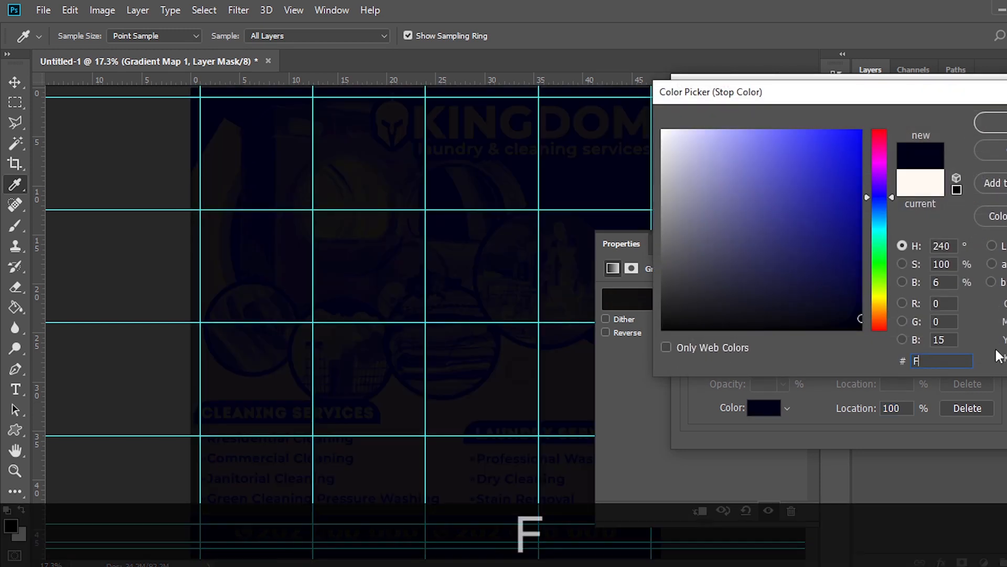
{"action": "type", "text": "FF9F2"}
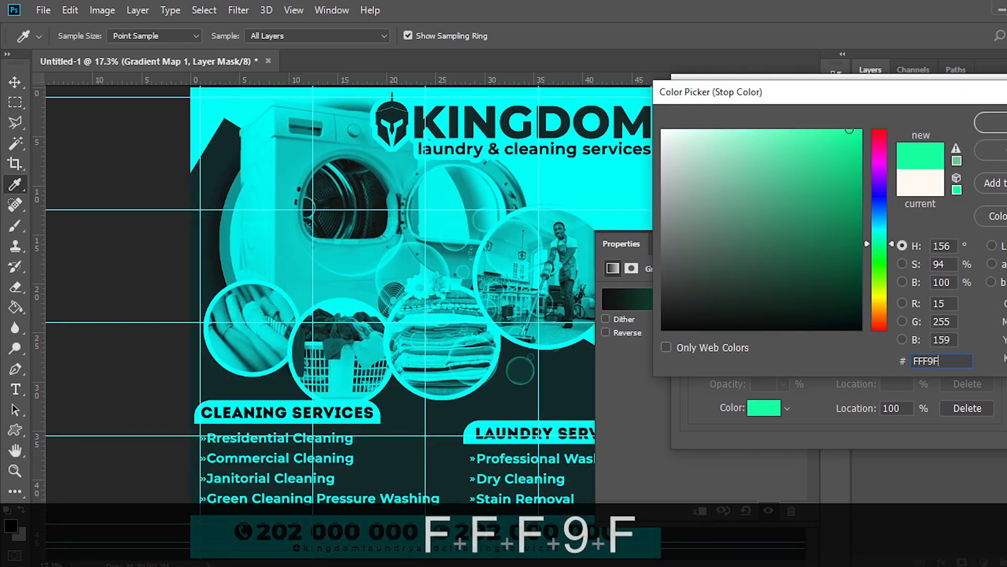
{"action": "key", "text": "Return"}
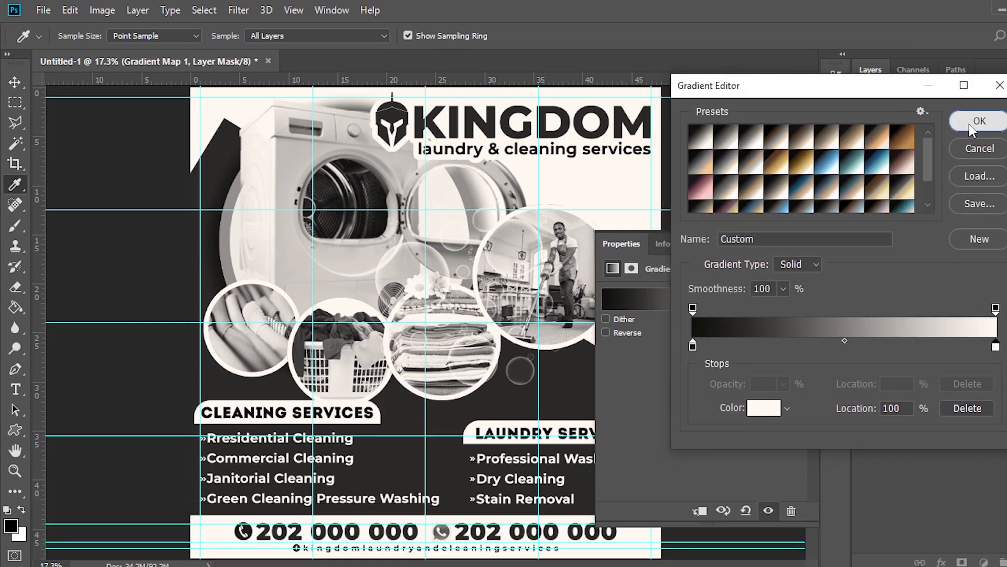
{"action": "left_click", "coordinate": [968, 123]}
Step: Set the Gradient Map layer's blend mode to Soft Light and collapse its properties
{"action": "left_click", "coordinate": [914, 116]}
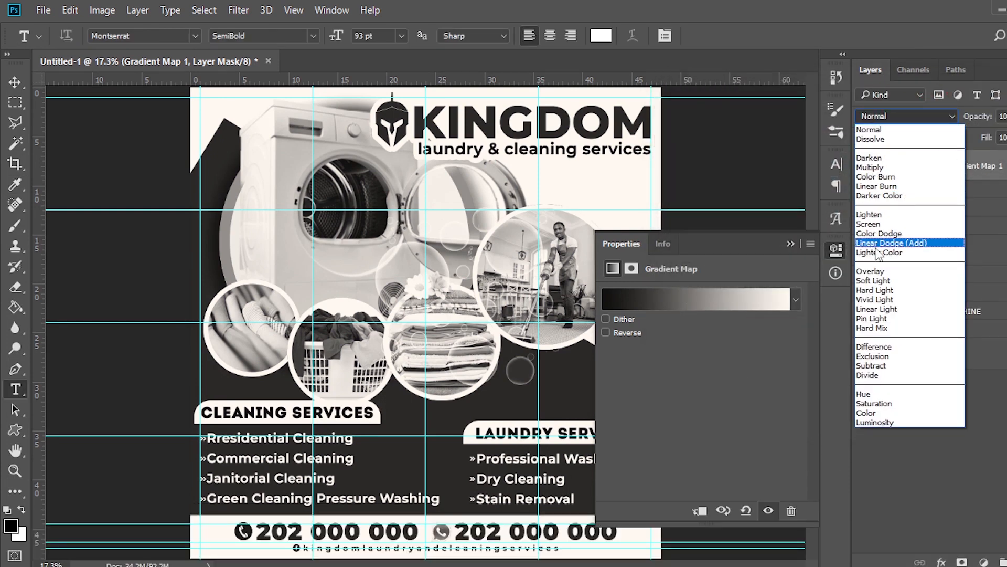
{"action": "left_click", "coordinate": [887, 287]}
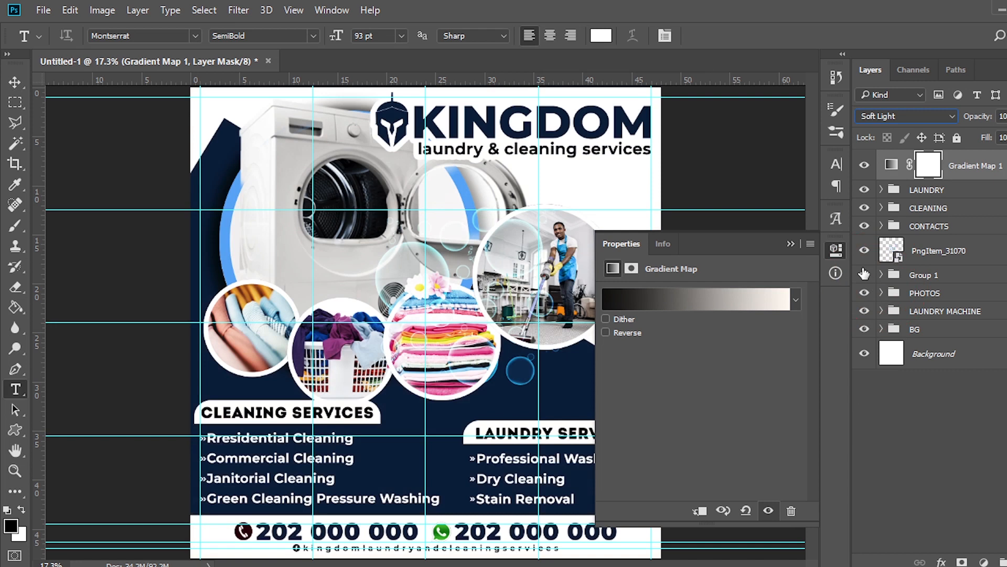
{"action": "left_click", "coordinate": [791, 244]}
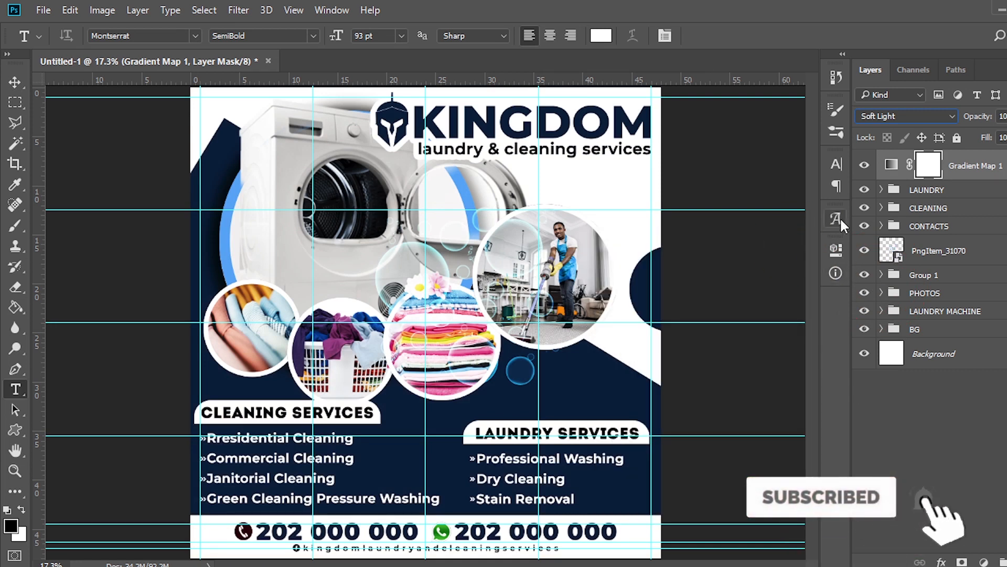